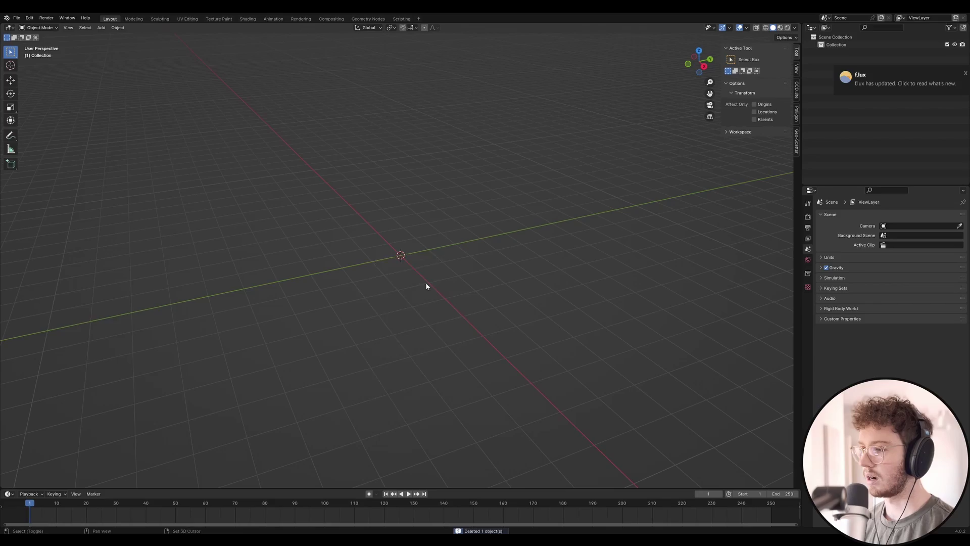
Add a cube at the origin and set its dimensions to 5 m in X, 5 m in Y and 2.7 m in Z.
key("shift+a")
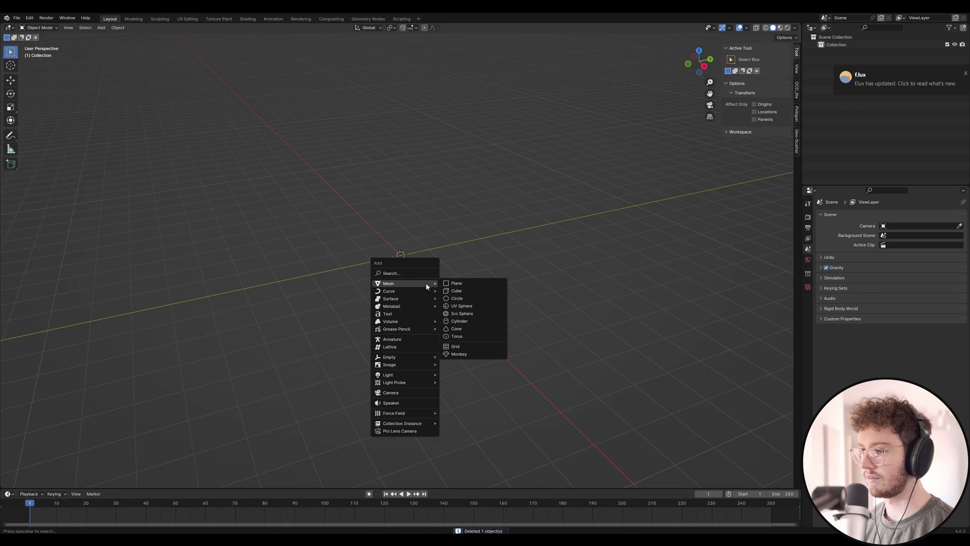
left_click(456, 291)
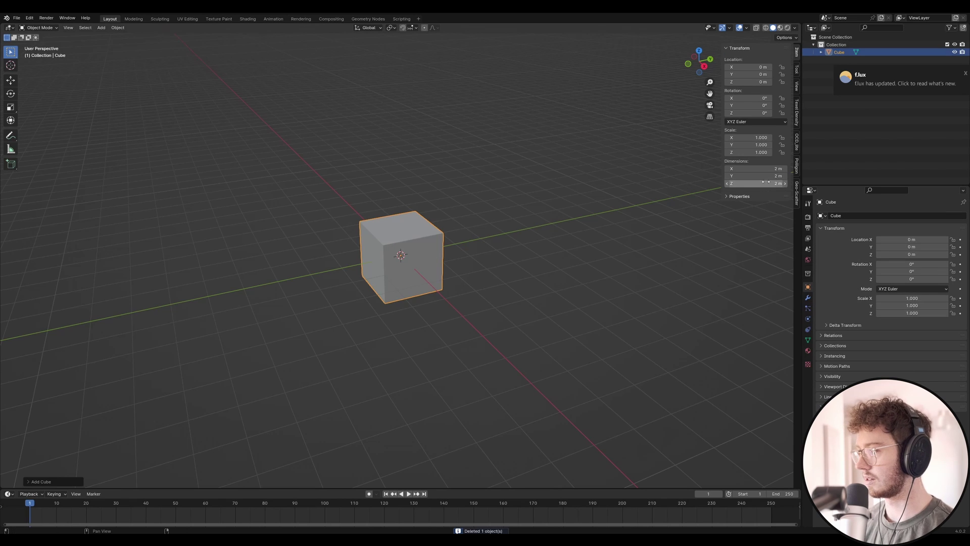
type("5")
key("Return")
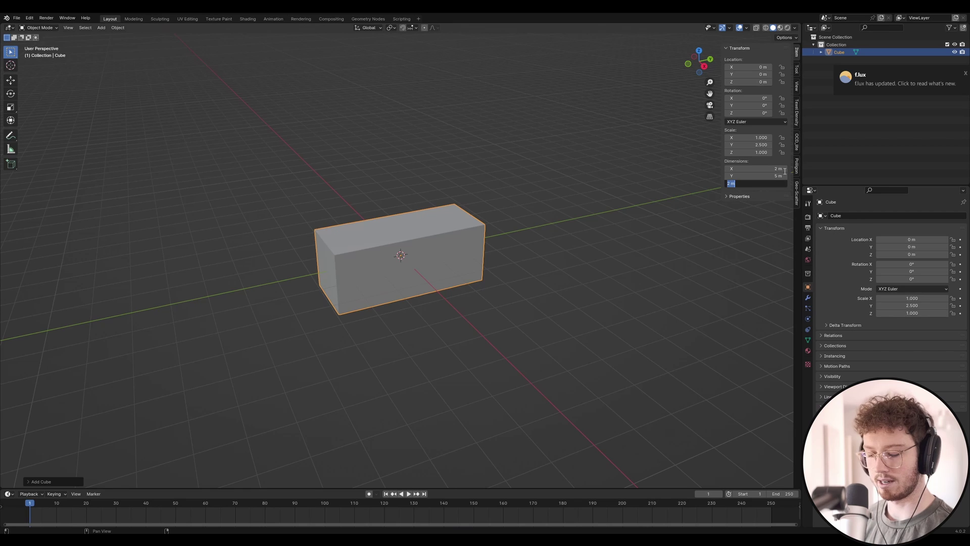
key("Return")
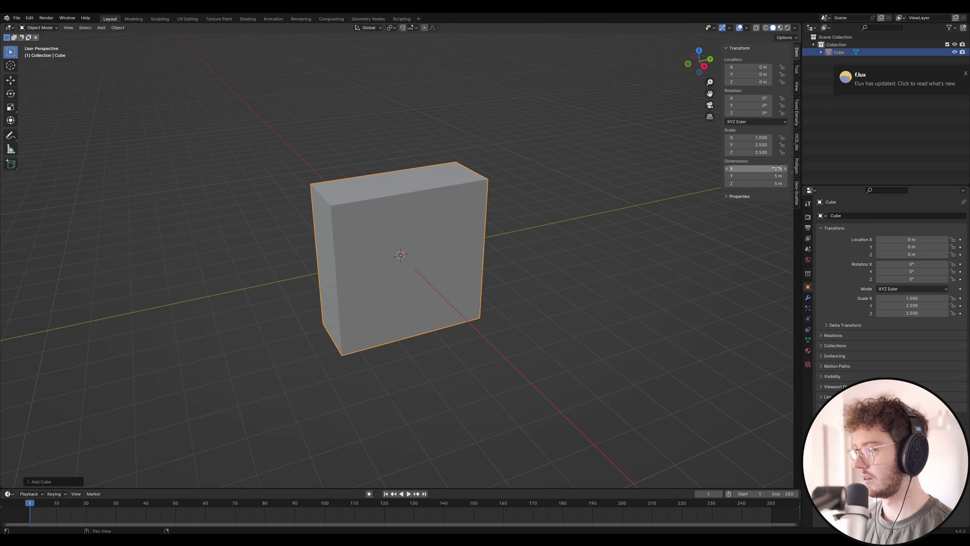
type("5")
key("Return")
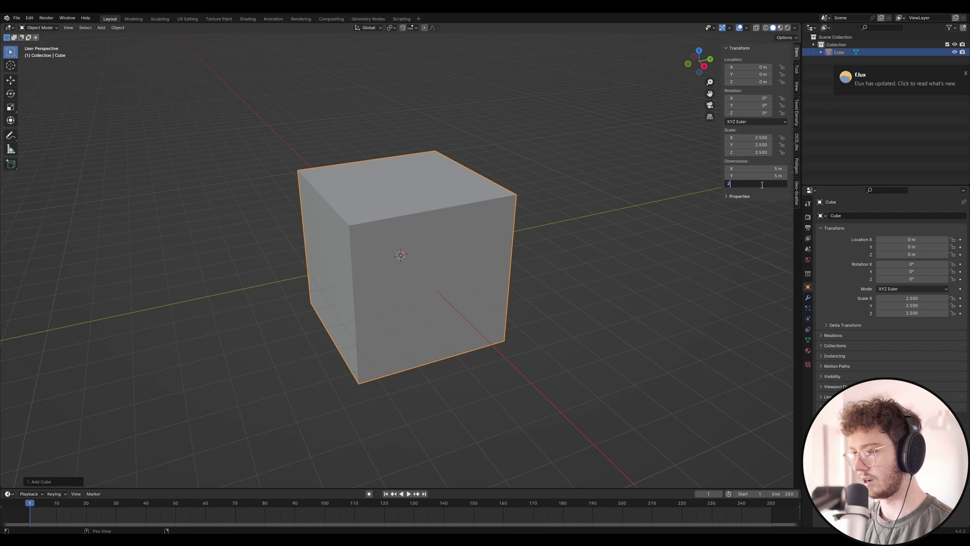
key("Return")
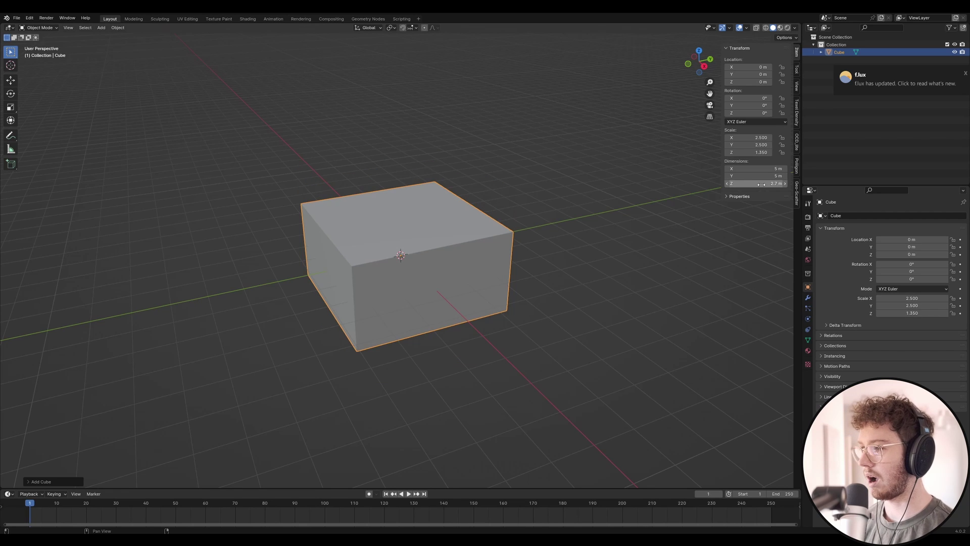
Add a second cube and move it towards the large block's lower front corner.
left_click(528, 308)
key("shift+a")
mouse_move(430, 304)
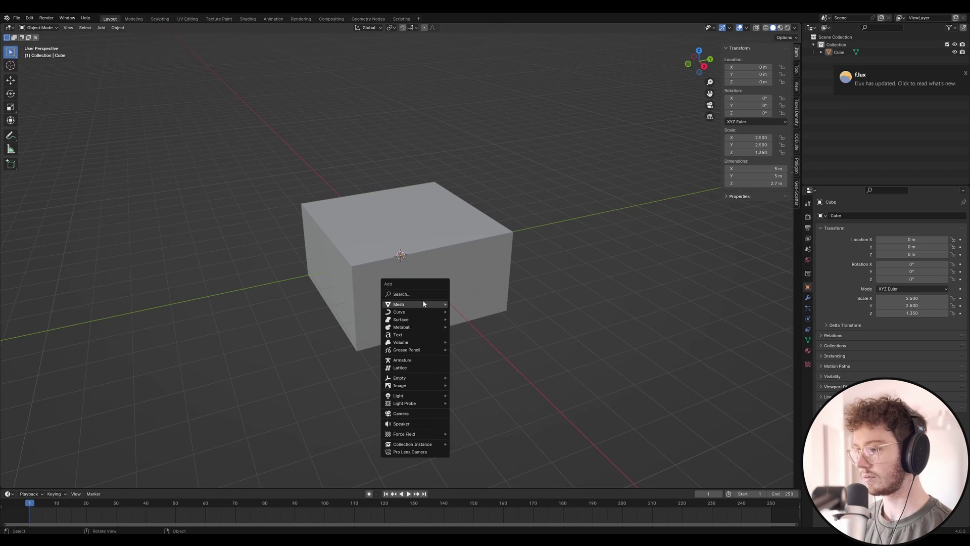
left_click(468, 310)
key("g")
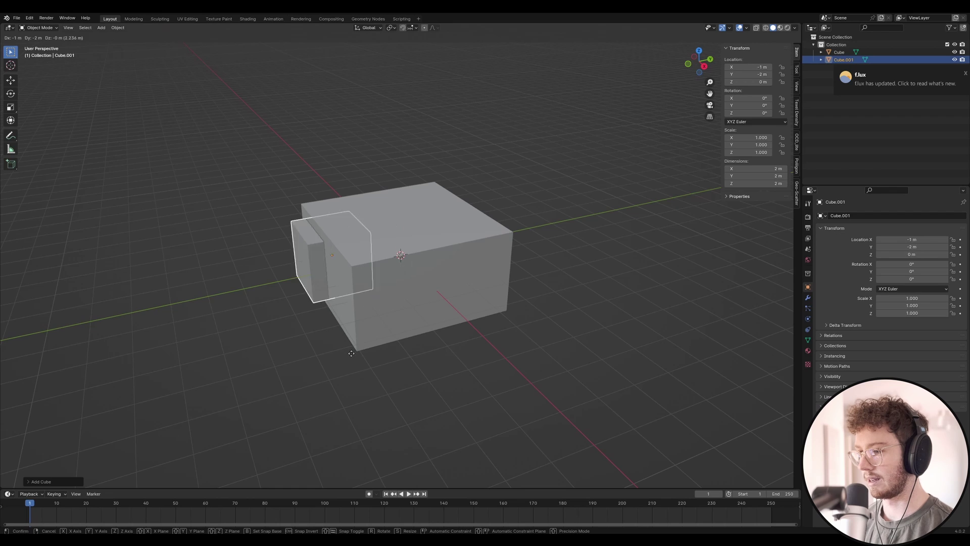
left_click(357, 357)
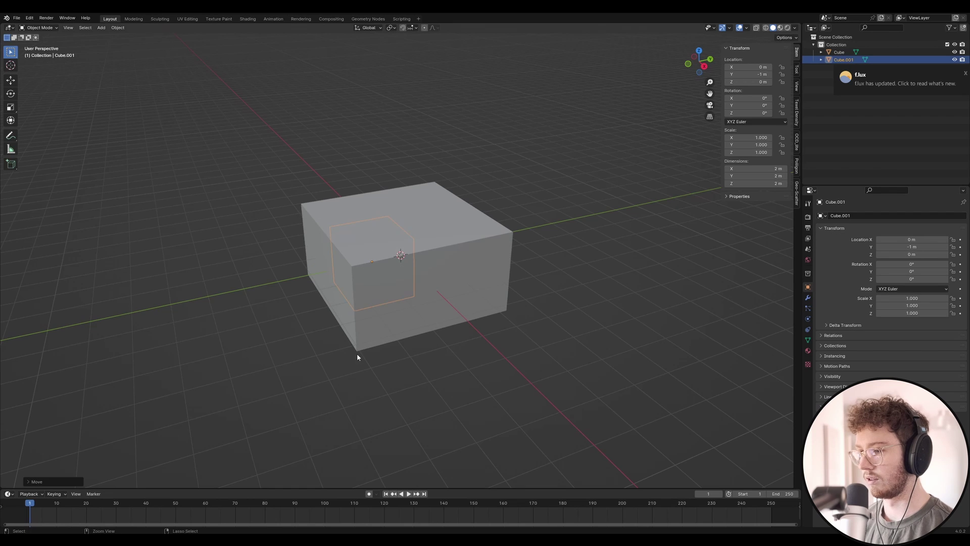
Set snapping to vertices and snap the small cube's top corner to the large block's lower corner so it sits underneath.
left_click(411, 28)
left_click(390, 74)
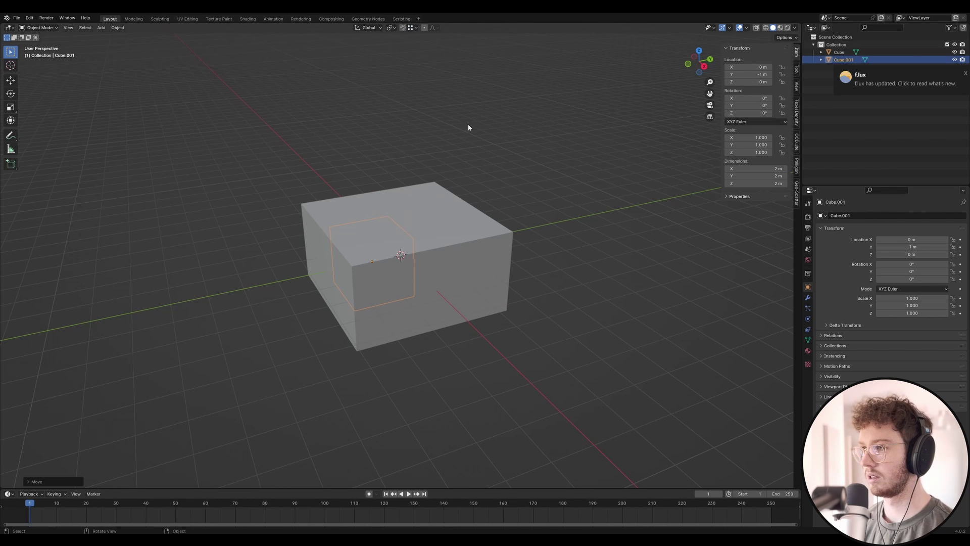
key("g")
left_click(356, 353)
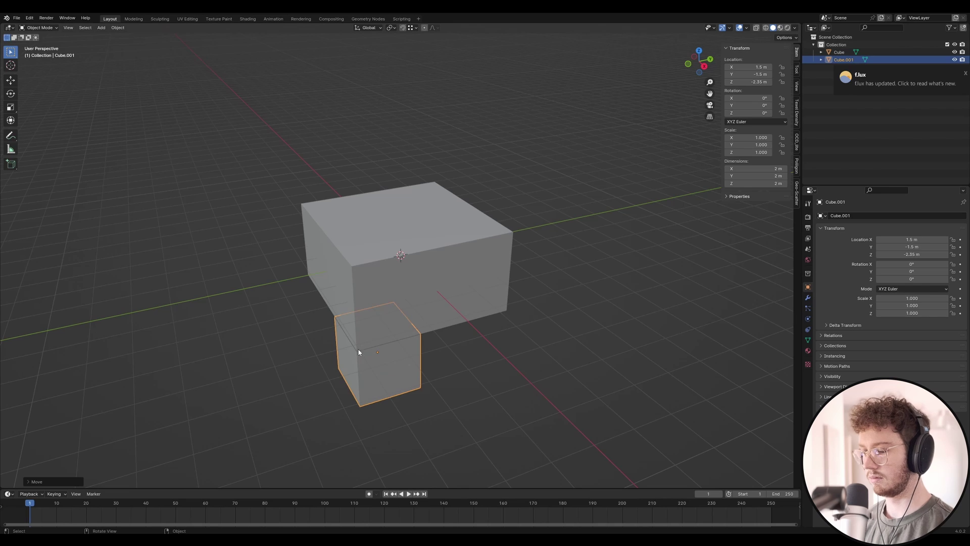
Extend the lower cube's side face along Y, snapping it to the large block's far bottom corner.
key("Tab")
middle_click_drag(414, 361, 324, 339)
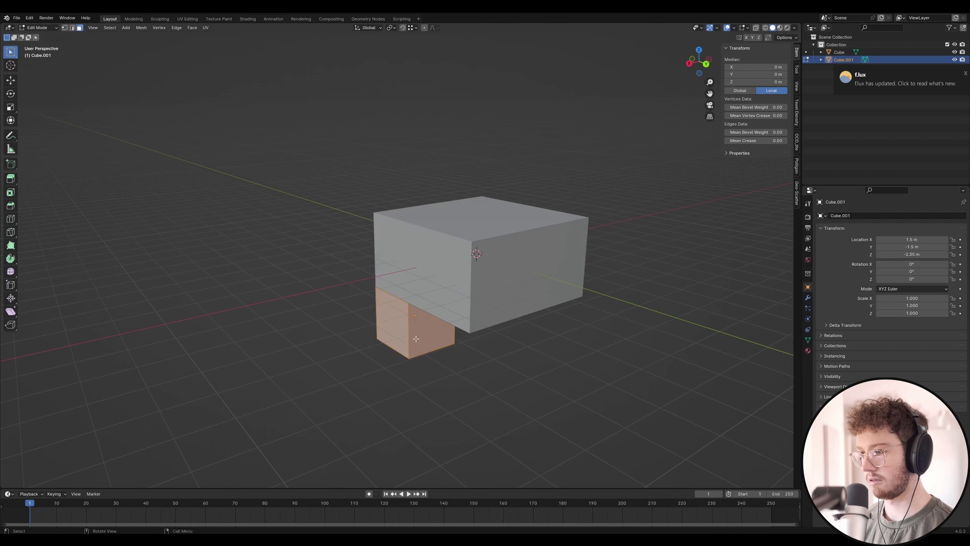
left_click(421, 338)
key("g")
key("x")
key("y")
left_click(470, 334, "ctrl")
Extend the lower cube's remaining short side along X to the block's far edge, matching the 5 by 5 m footprint.
middle_click_drag(601, 348, 579, 329)
left_click(518, 330)
key("g")
key("x")
left_click(574, 314, "ctrl")
key("Tab")
middle_click_drag(503, 330, 605, 346)
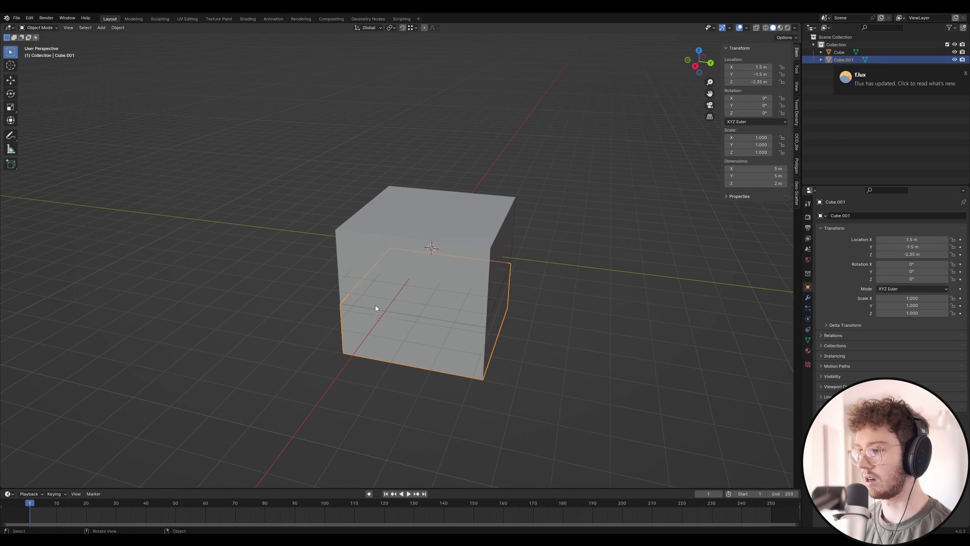
mouse_move(393, 294)
middle_mouse_down()
mouse_move(448, 290)
mouse_move(318, 282)
mouse_move(405, 286)
middle_mouse_up()
Duplicate the lower slab along Y and snap the copy flush against the side of the stacked blocks.
left_click(551, 297)
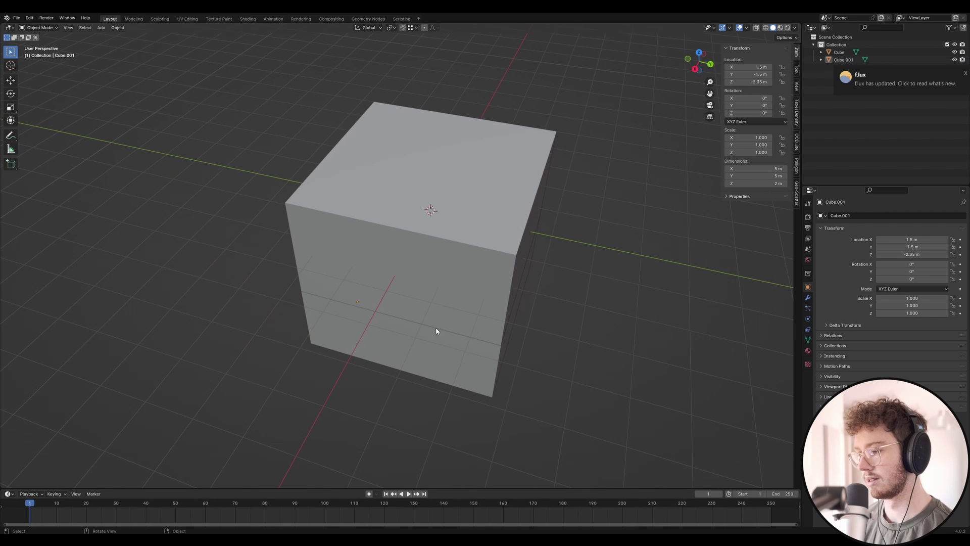
left_click(464, 353)
left_click(474, 269)
scroll(471, 316, "up", 1)
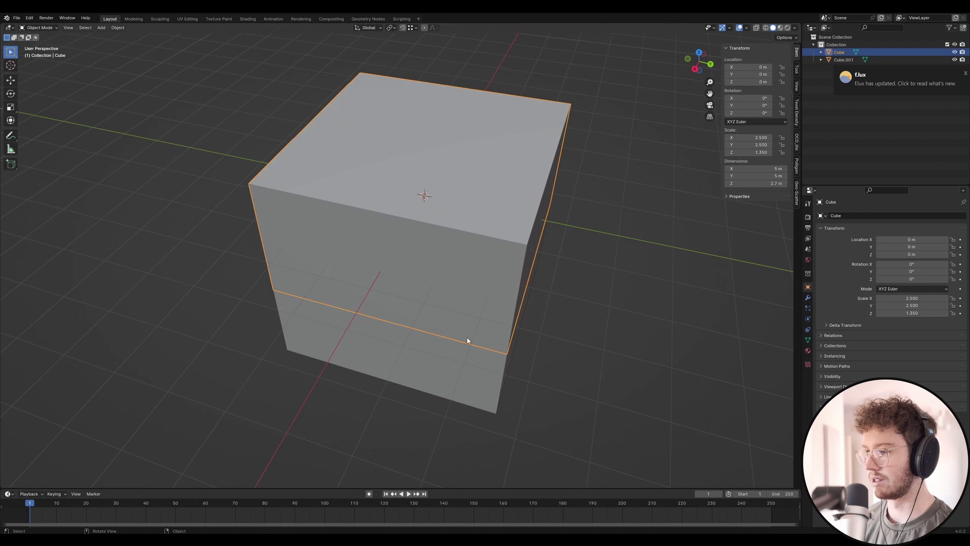
left_click(407, 333)
key("shift+d")
key("x")
key("y")
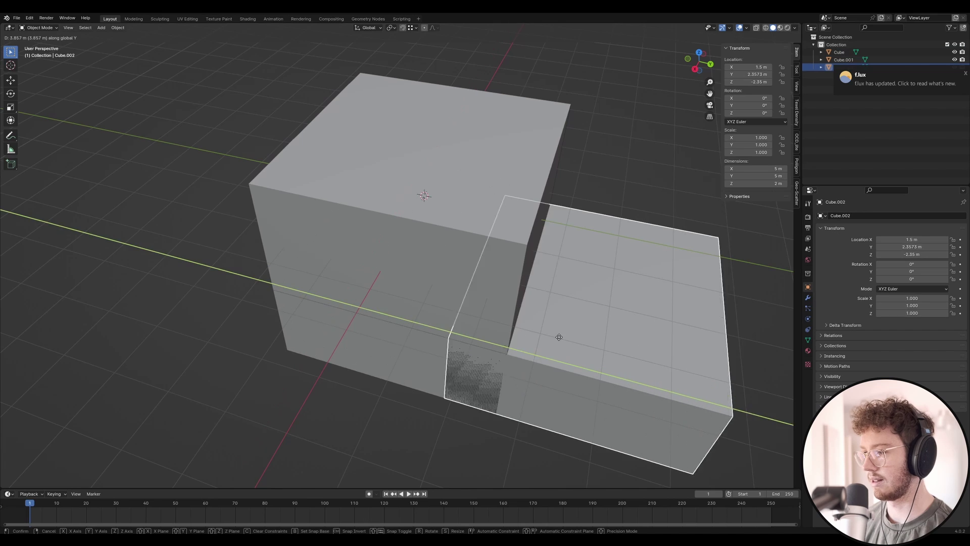
left_click(614, 352)
key("g")
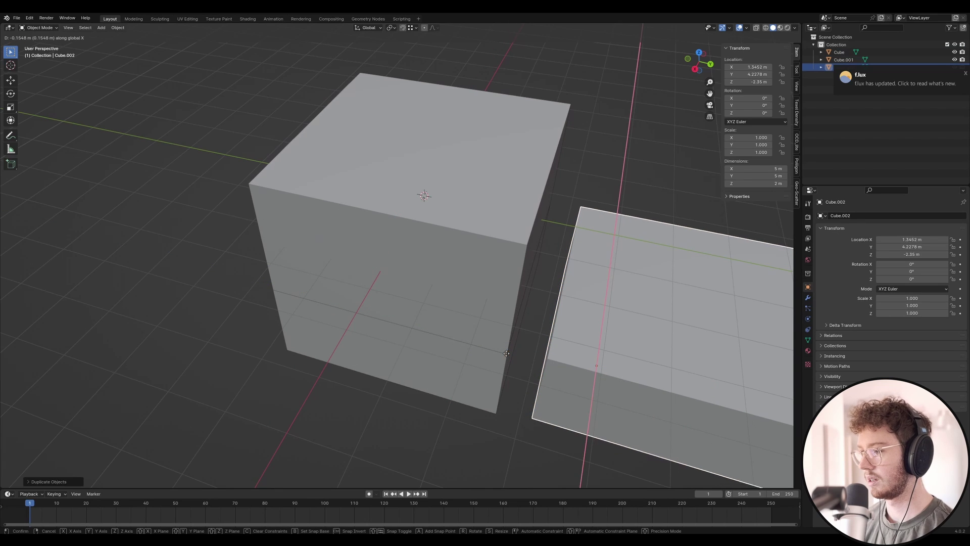
key("y")
left_click(528, 350)
Raise the duplicated slab's top face along Z, snapping it level with the large block's top.
key("Tab")
left_click(538, 336)
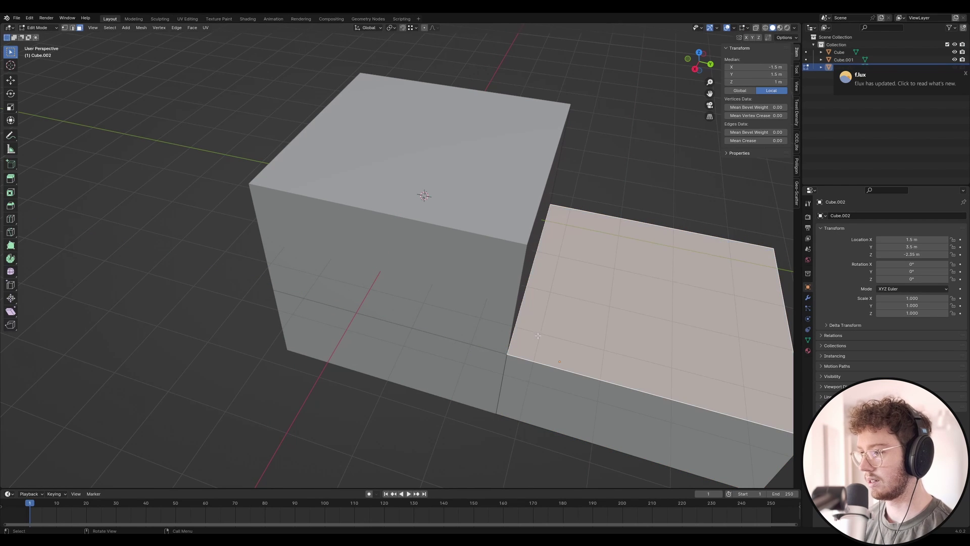
key("g")
key("z")
left_click(526, 246, "ctrl")
scroll(526, 246, "down", 4)
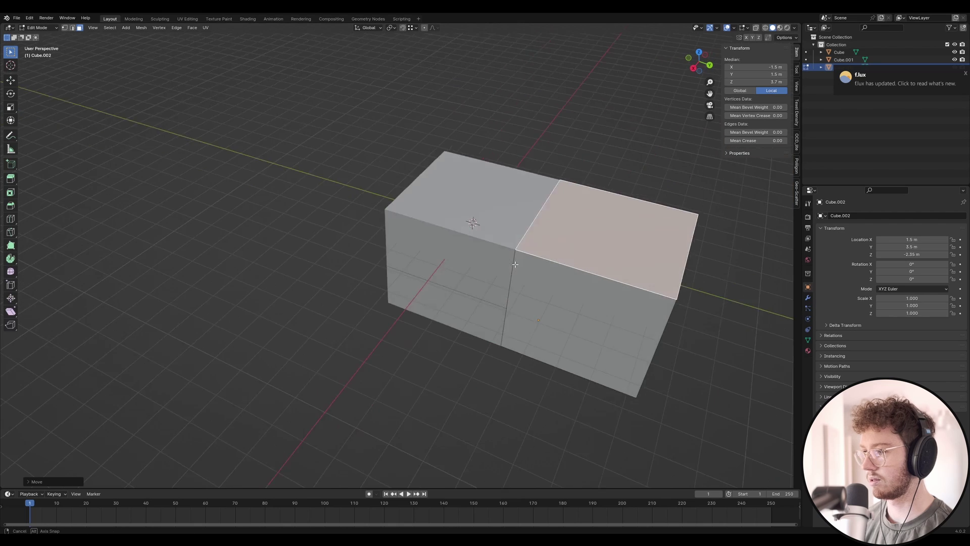
Move the duplicated block's outer face inward along Y to form a side wall about 0.22 m thick.
middle_click_drag(631, 330, 589, 307)
left_click(692, 343)
key("g")
key("y")
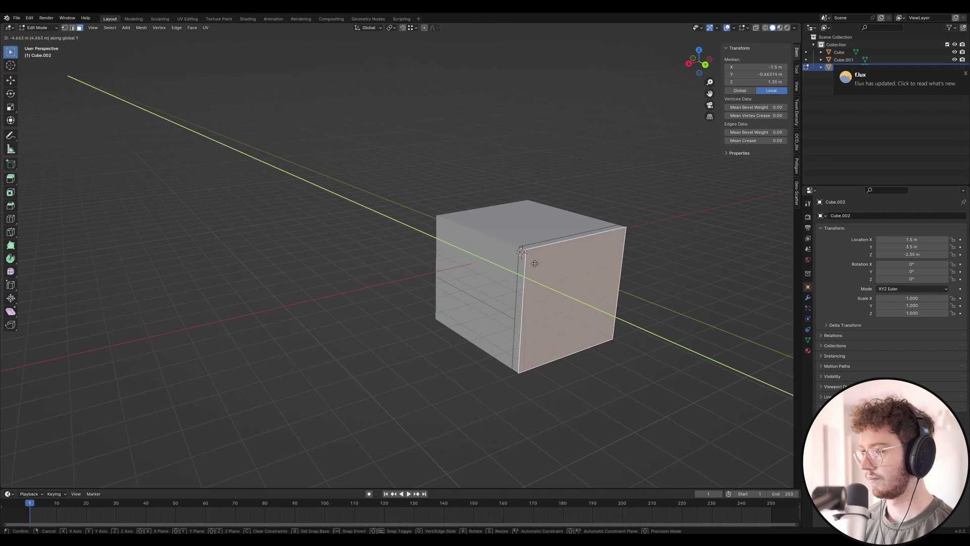
left_click(534, 263)
key("Tab")
Duplicate the thin side wall along Y and snap the copy against the opposite side of the block.
middle_click_drag(526, 262, 575, 258)
key("shift+d")
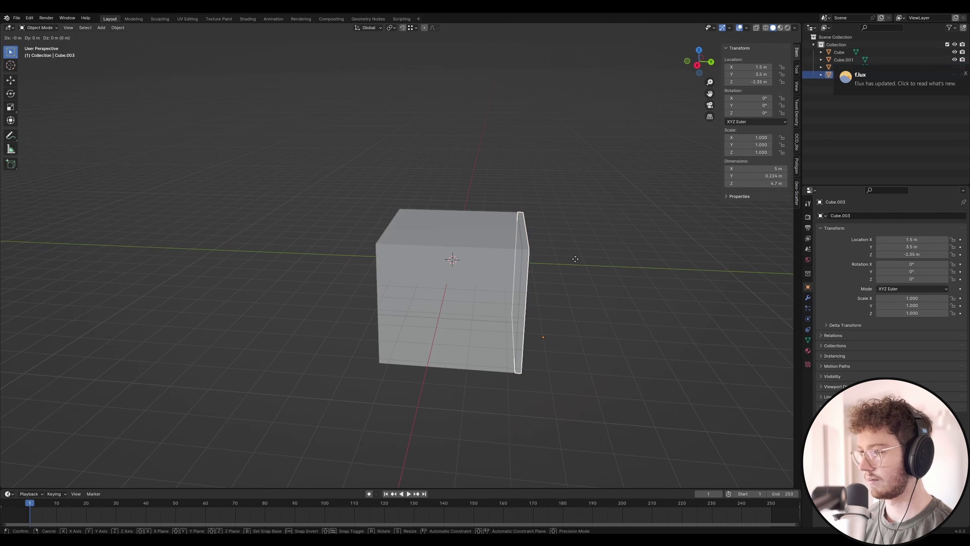
key("y")
left_click(387, 250)
key("g")
key("y")
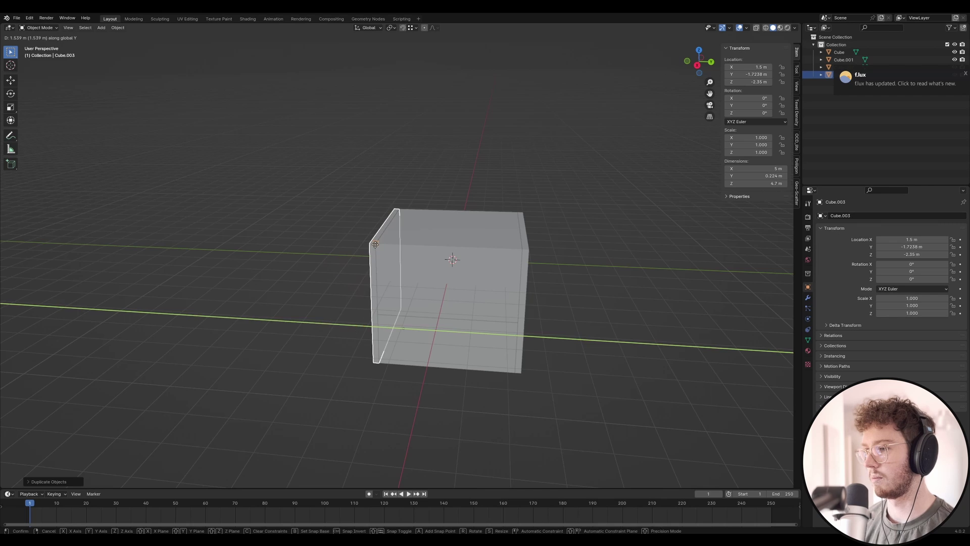
left_click(380, 242)
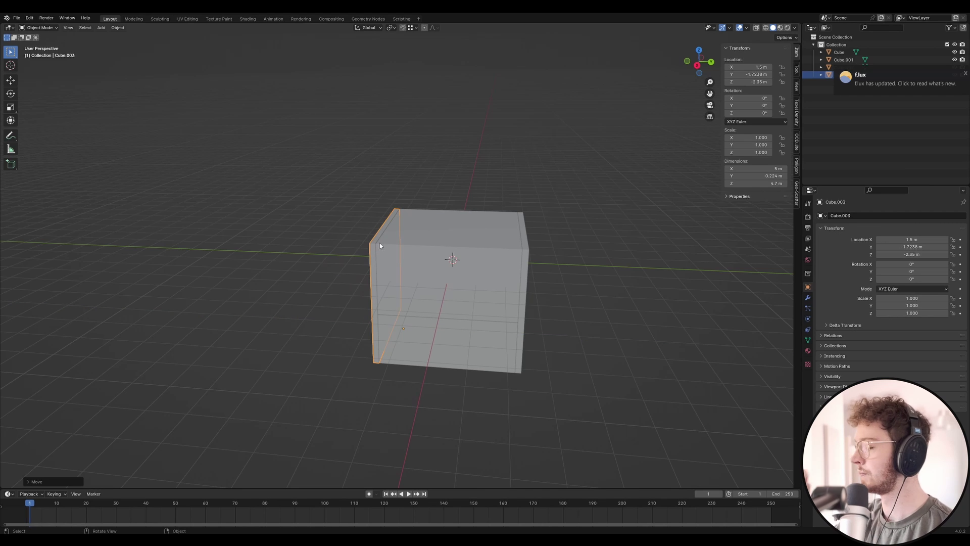
Duplicate the floor slab upward along Z and place the copy on top of the large block.
middle_click_drag(379, 243, 368, 262)
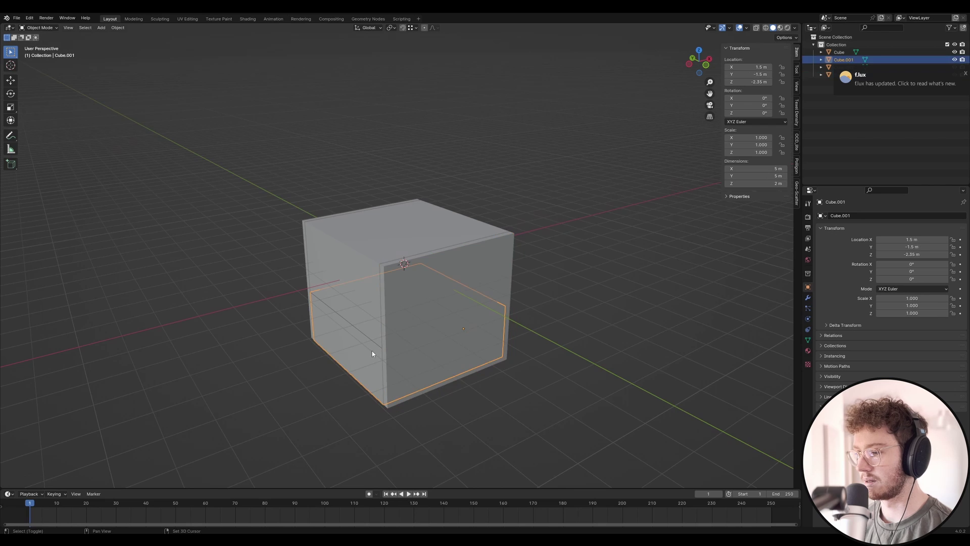
left_click(372, 351)
key("shift+d")
key("z")
left_click(389, 259)
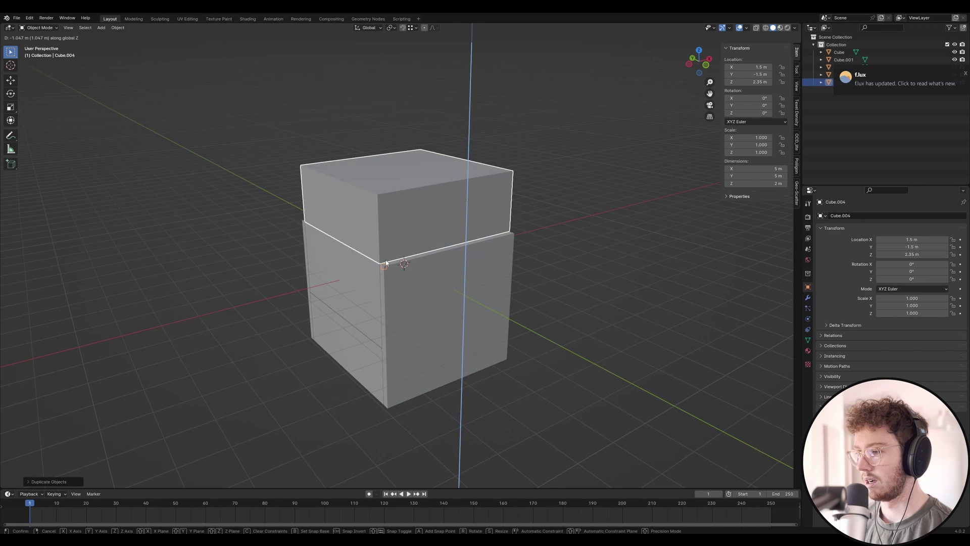
key("Tab")
key("3")
left_click(391, 180)
key("g")
key("z")
key("Escape")
key("Tab")
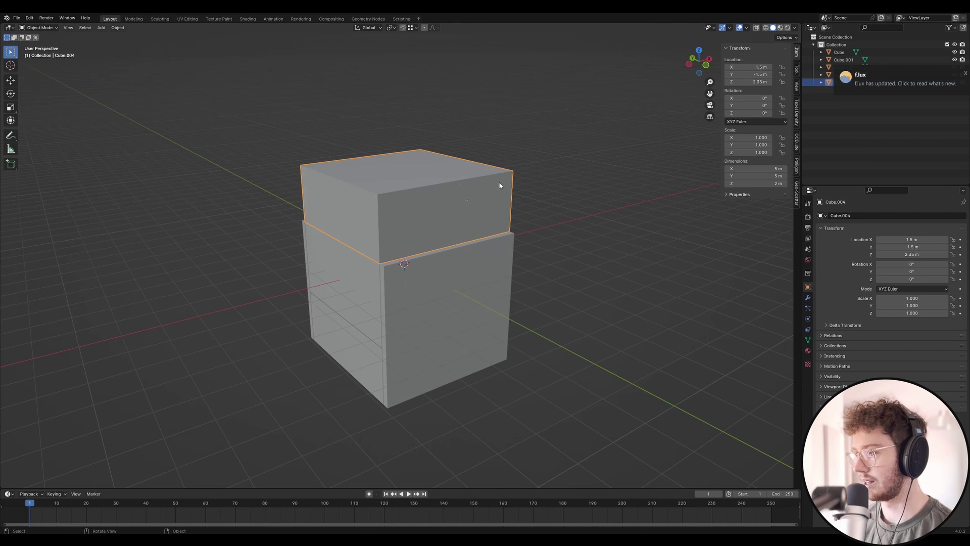
Set the top slab's Z dimension to 0.4 m and snap it down along Z onto the top of the large block.
left_click(756, 185)
type(".4")
key("Return")
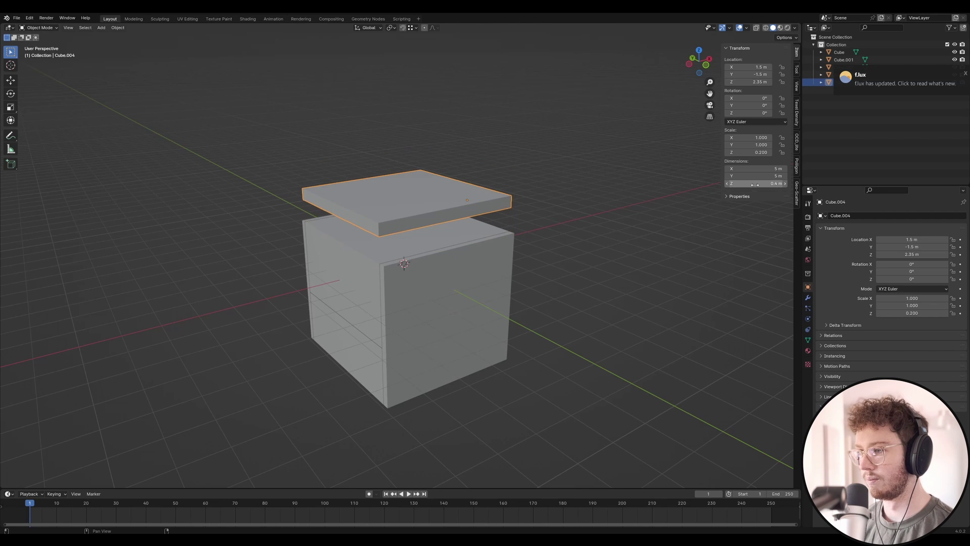
key("g")
key("z")
left_click(386, 263)
Extend the ceiling slab's side face along Y, snapping it flush with the outer face of the adjacent wall.
middle_click_drag(385, 263, 375, 289)
key("Tab")
key("alt+a")
left_click(398, 250)
key("g")
key("x")
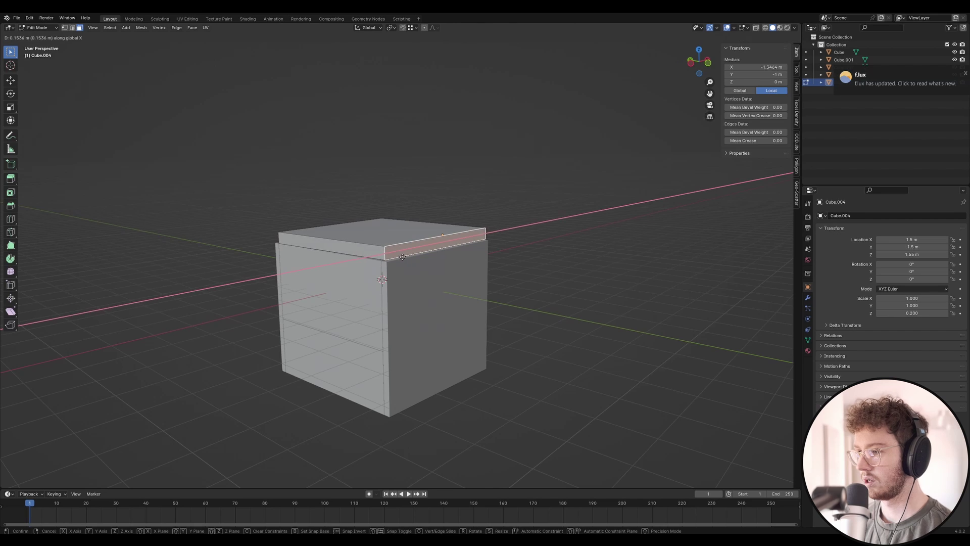
key("y")
left_click(396, 261)
Extend the ceiling slab's opposite side face along Y to the outer face of the other wall.
middle_click_drag(313, 261, 364, 270)
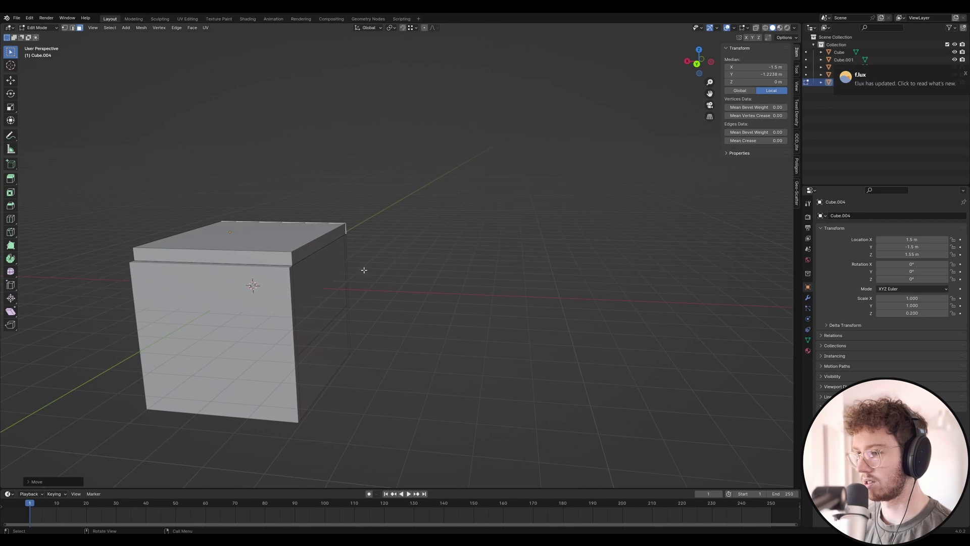
left_click(285, 257)
key("g")
key("y")
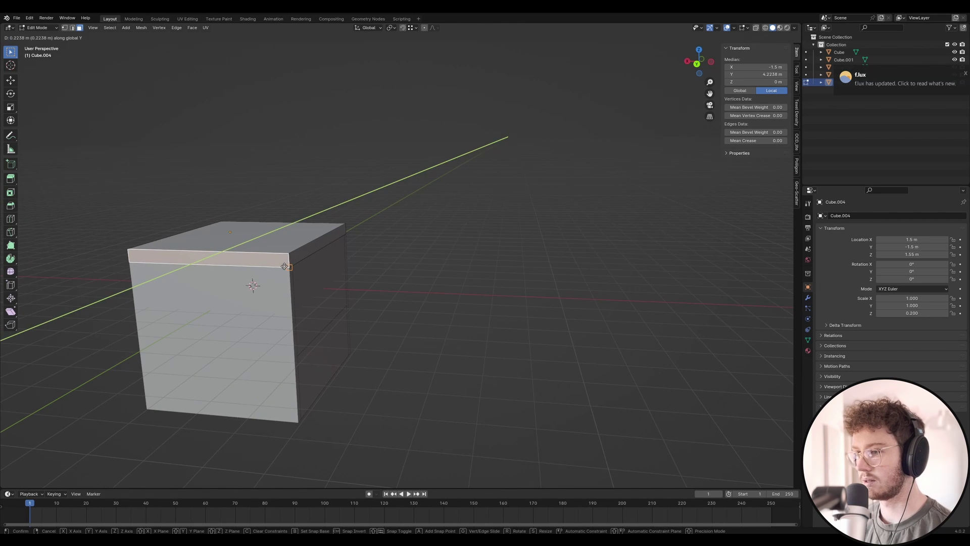
left_click(284, 266)
Return to Object Mode and delete the original large block enclosed by the walls, floor and ceiling.
key("Tab")
left_click(310, 310)
key("Delete")
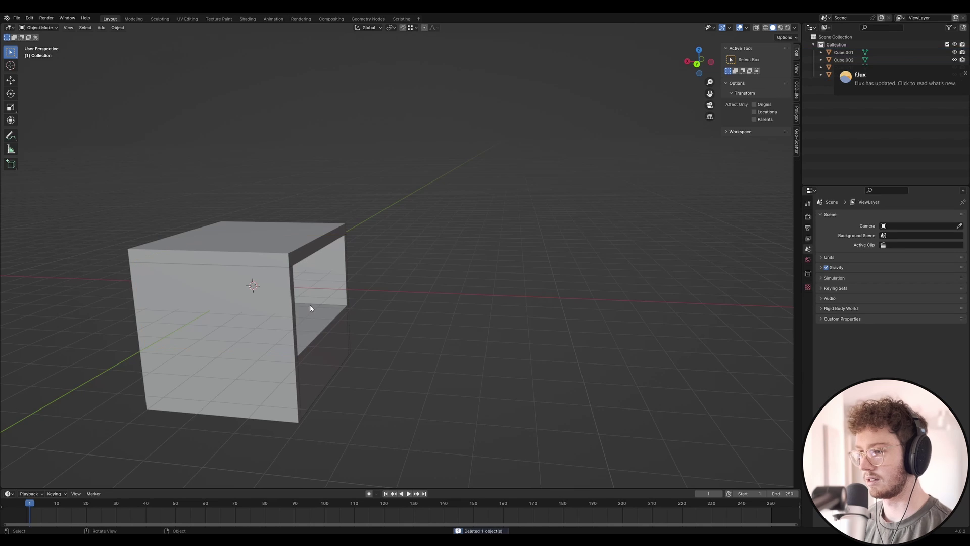
Raise the floor slab's bottom face about 1.7 m along Z to make the floor thin.
middle_click_drag(314, 374, 253, 339)
left_click(323, 371)
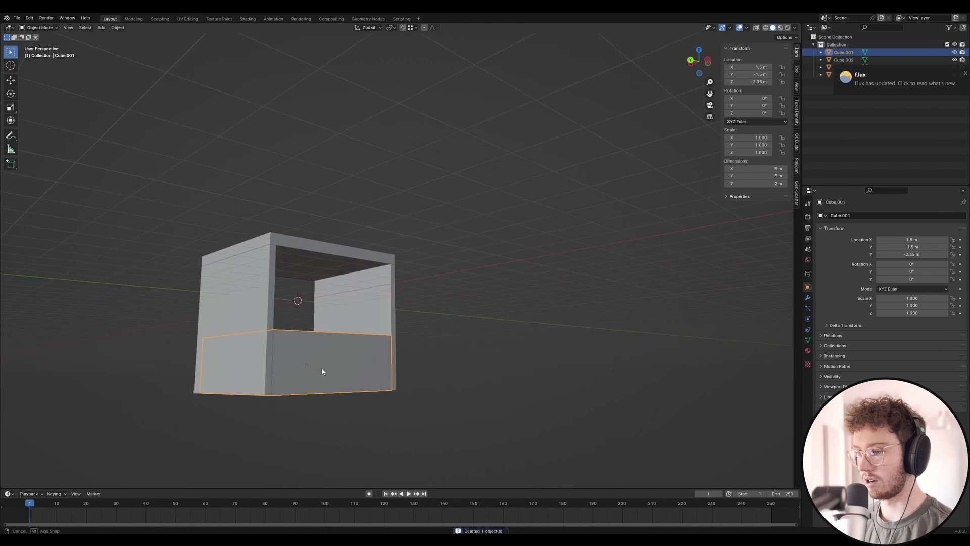
middle_click_drag(321, 370, 329, 329)
key("Tab")
key("g")
key("z")
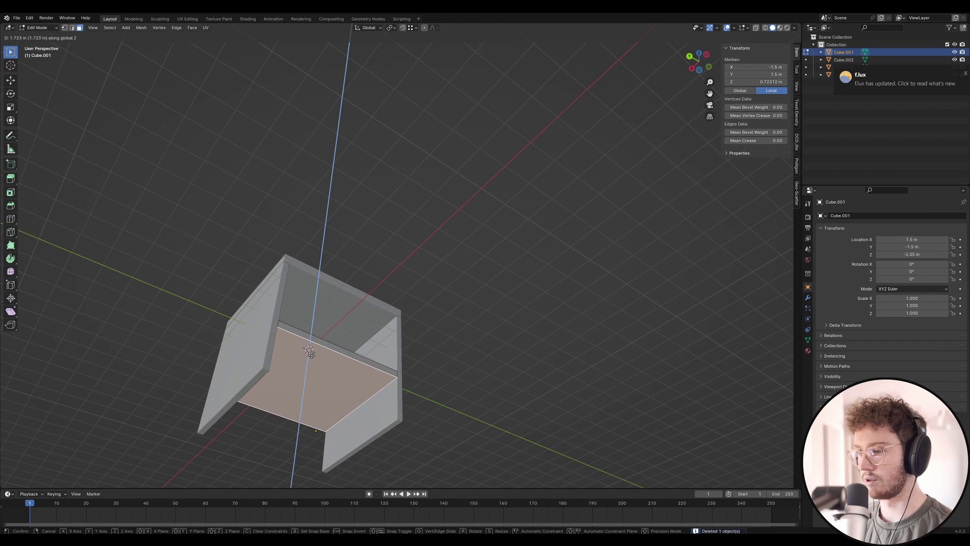
left_click(312, 358)
key("Tab")
left_click(370, 401)
key("Tab")
left_click(388, 429)
key("g")
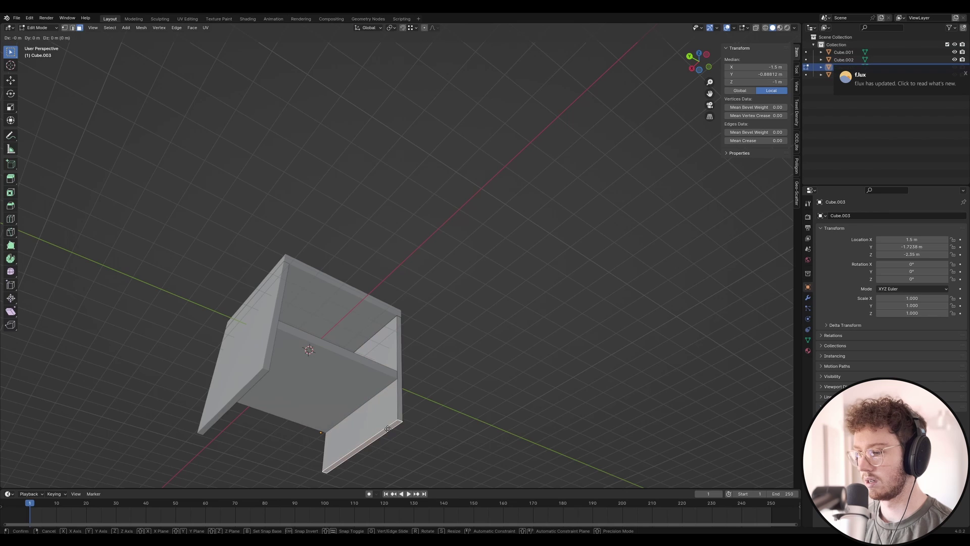
key("z")
right_click(385, 404)
key("Tab")
Raise the bottom face of the wall hanging below the floor slab 2 m along Z, snapping it to the slab's top surface.
middle_click_drag(383, 376, 385, 411)
key("Tab")
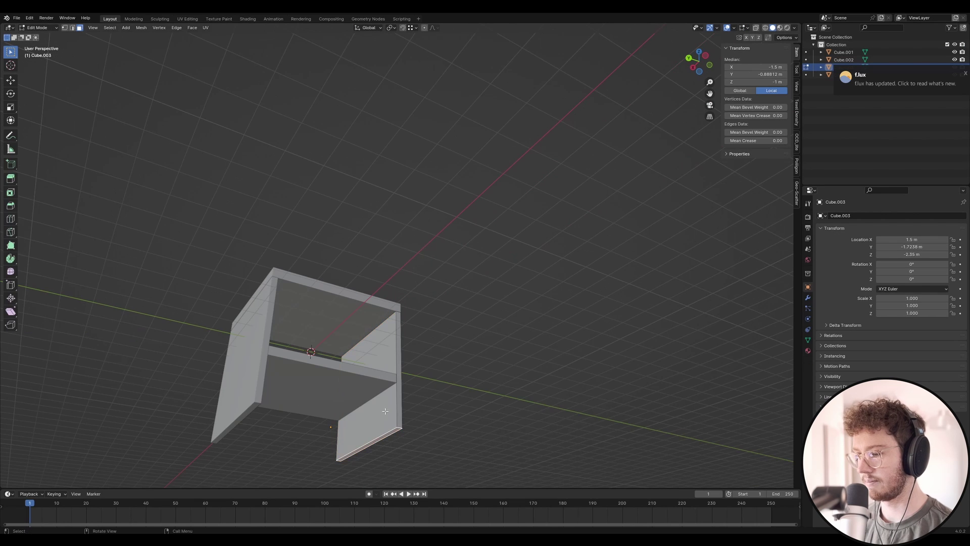
key("g")
key("z")
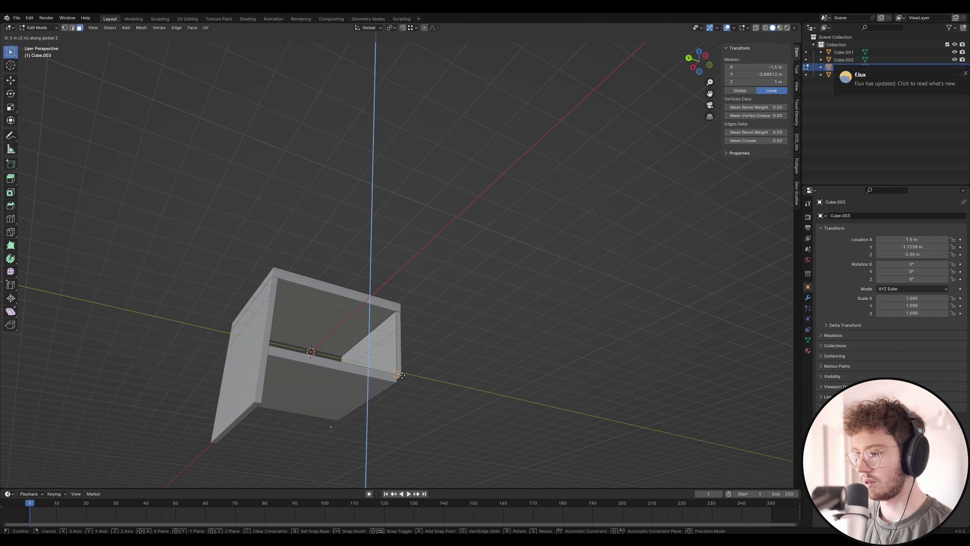
left_click(377, 383)
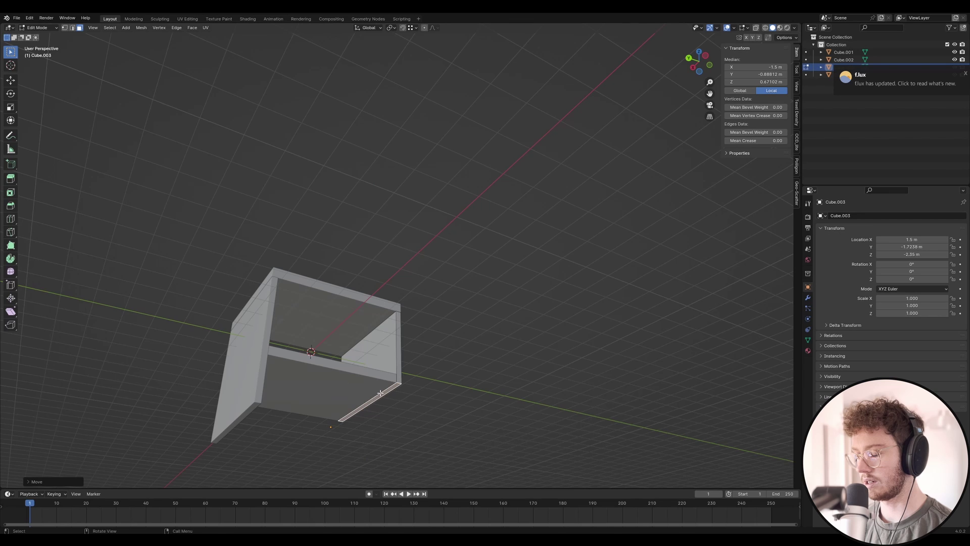
key("g")
key("z")
left_click(385, 378)
key("Tab")
Extend the floor slab's side face outward along Y, well past the adjacent wall.
left_click(370, 386)
middle_click_drag(372, 387, 285, 407)
key("Tab")
left_click(405, 382)
key("g")
key("y")
left_click(460, 364)
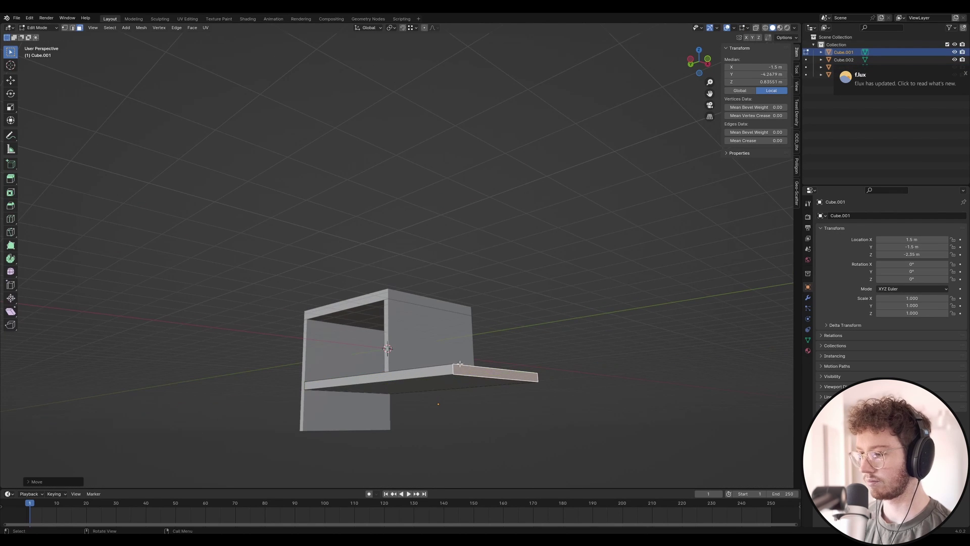
Extend the floor slab's opposite side face outward along Y, making the slab about 11.6 m long.
middle_click_drag(460, 363, 358, 396)
key("g")
key("y")
left_click(297, 398)
key("Tab")
key("Tab")
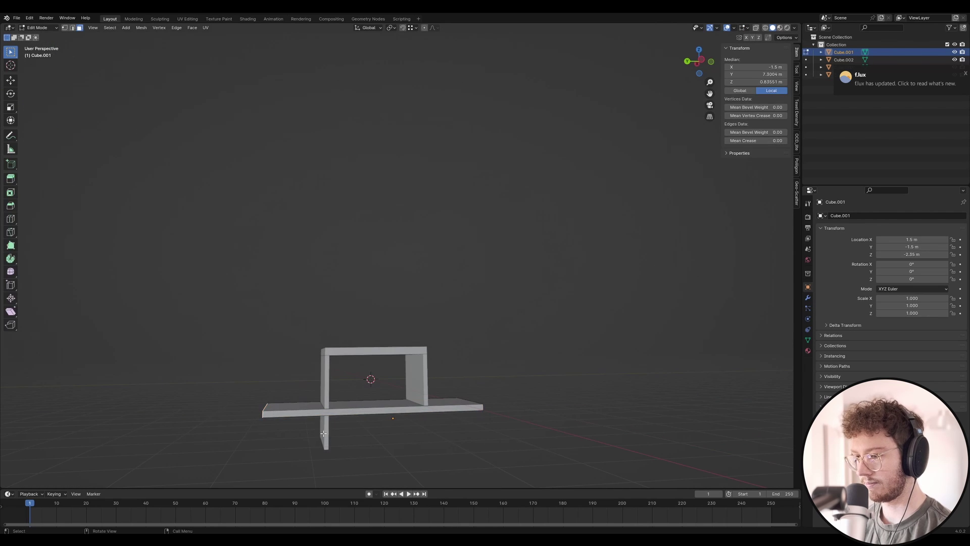
Raise the other wall's bottom face along Z to the floor slab's top surface, making the wall 2.7 m high.
key("Tab")
left_click(324, 435)
mouse_move(323, 434)
middle_mouse_down()
mouse_move(344, 417)
mouse_move(331, 444)
middle_mouse_up()
key("Tab")
left_click(322, 453)
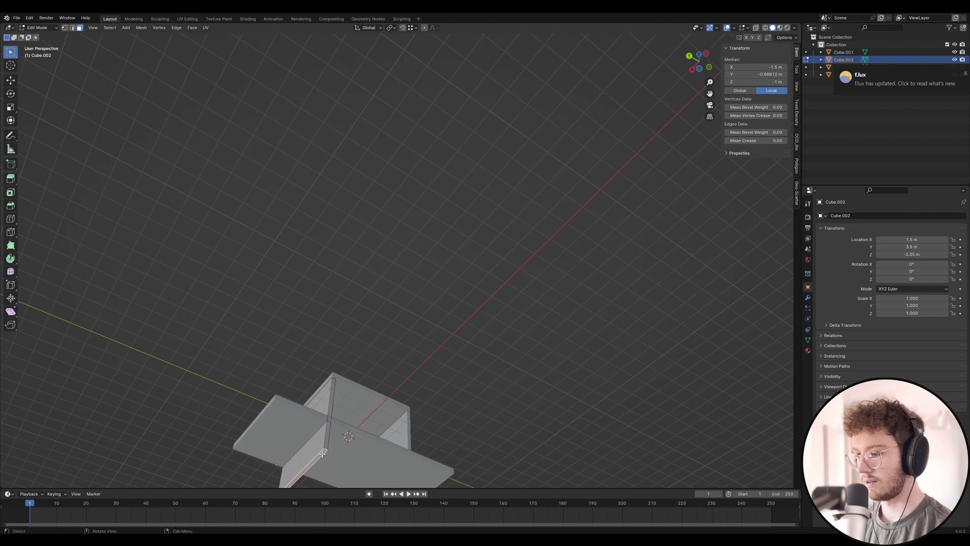
right_click(322, 453)
key("Escape")
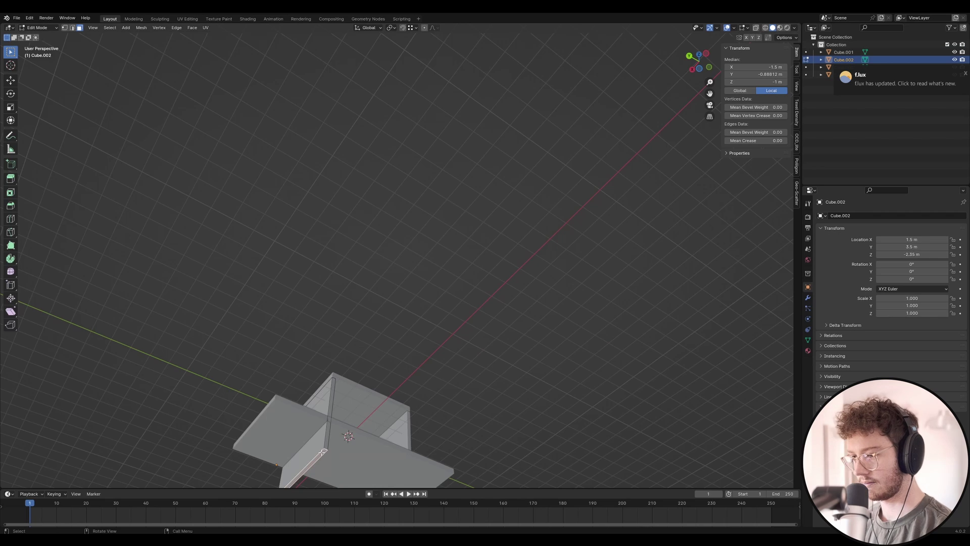
key("g")
key("z")
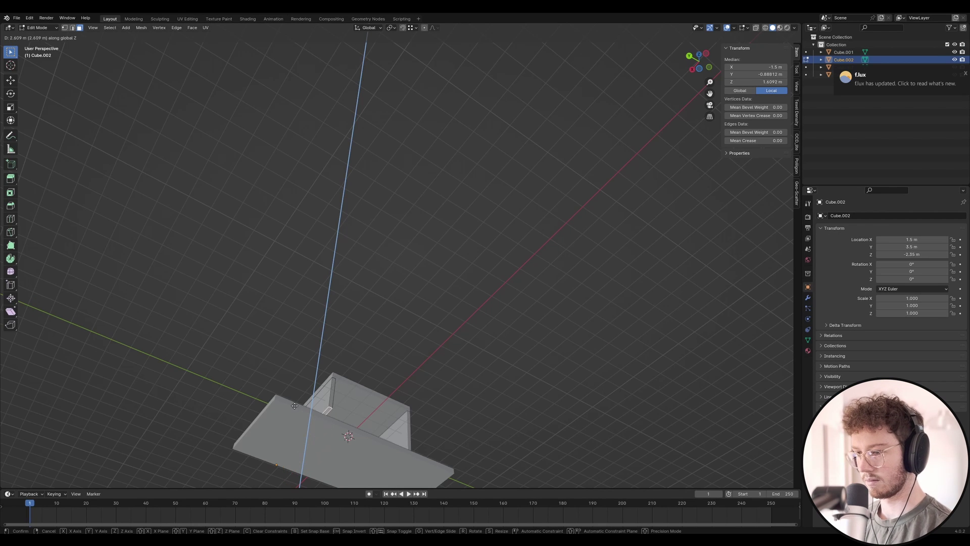
left_click(295, 406)
middle_click_drag(295, 405, 515, 383)
key("Tab")
Duplicate the extended floor slab and snap the copy edge to edge with the original along X.
scroll(227, 389, "up", 5)
middle_click_drag(225, 388, 384, 357, "shift")
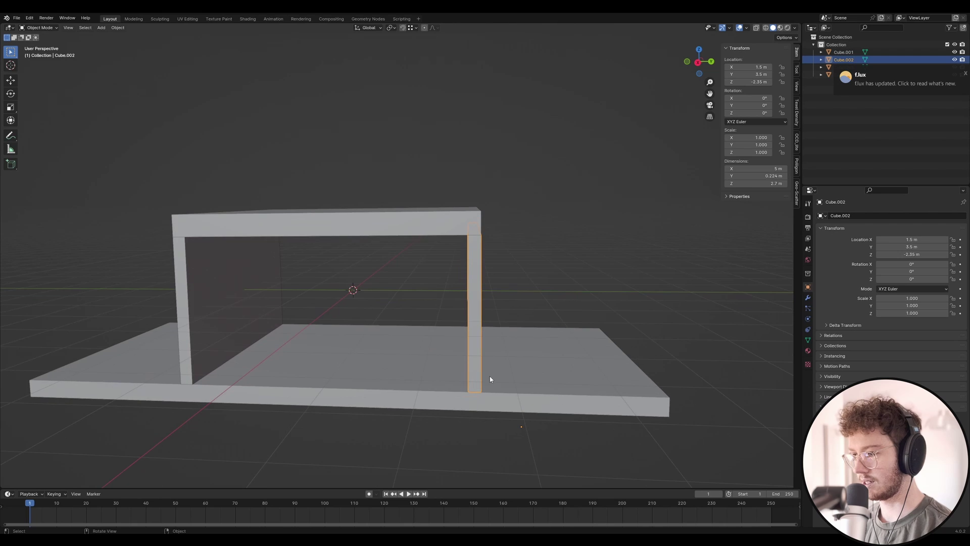
left_click(565, 362)
middle_click_drag(565, 362, 455, 373)
key("shift+d")
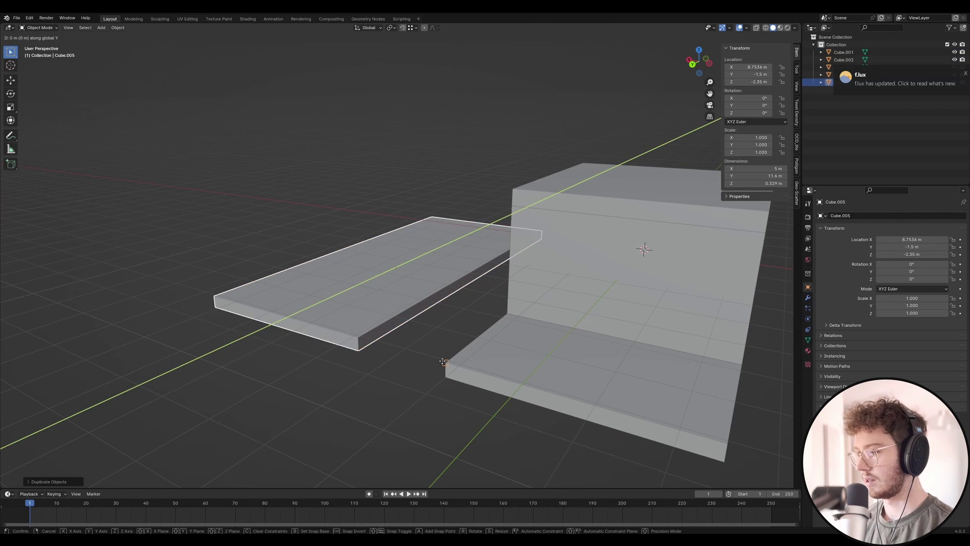
left_click(642, 267)
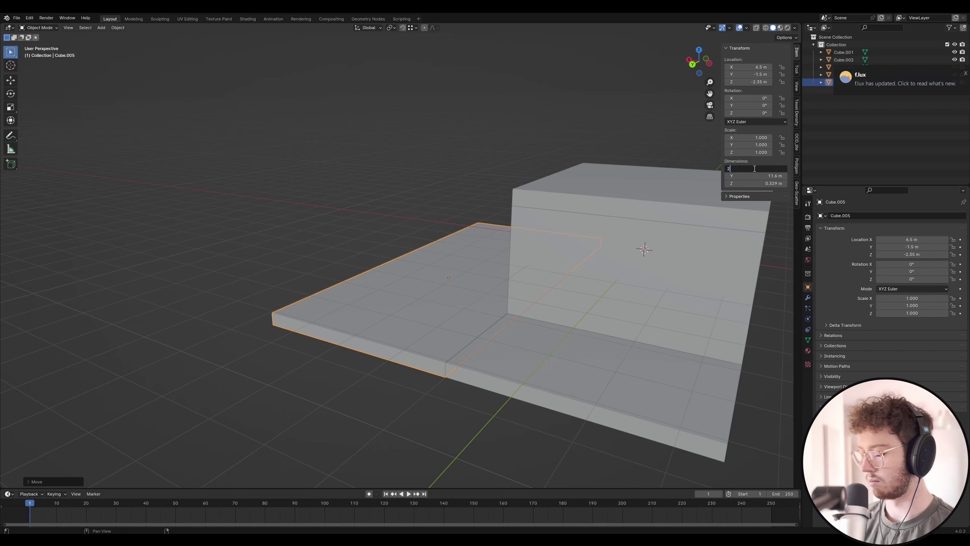
Set the slab copy's X dimension to 2 m and snap it back against the original floor slab's edge.
key("Return")
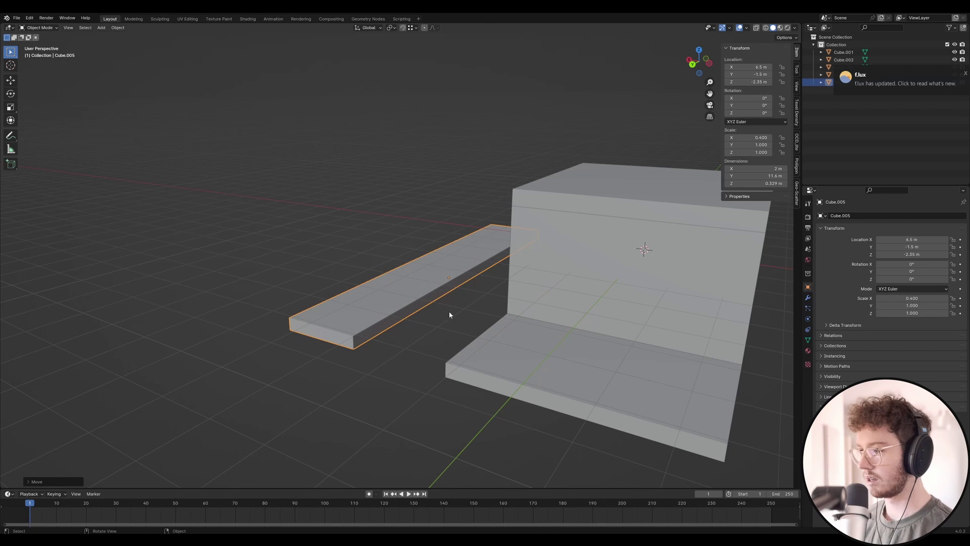
key("g")
left_click(384, 350)
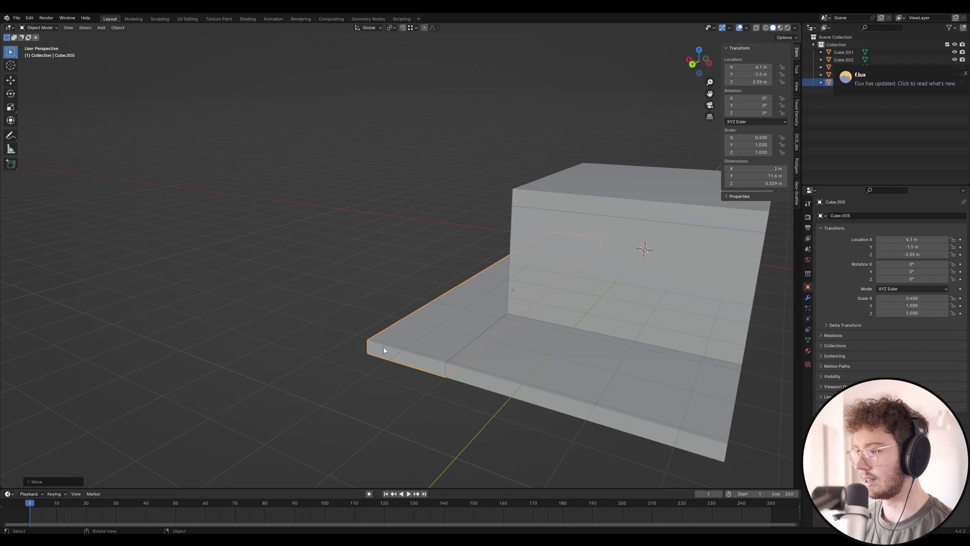
Edit both side walls together and extend their open-end faces -5 m along X, then return to Object Mode with nothing selected.
middle_click_drag(383, 350, 462, 271)
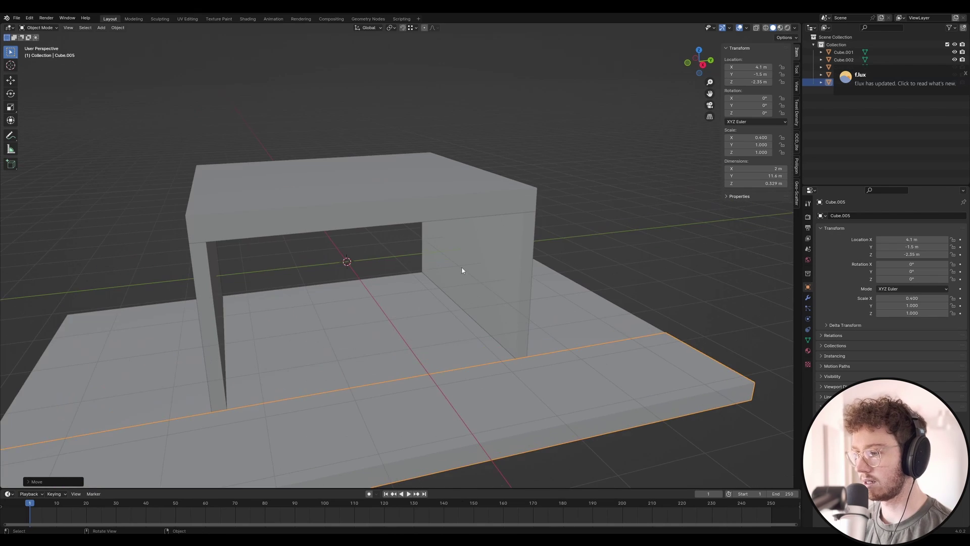
left_click(462, 271)
middle_click_drag(524, 277, 381, 290)
scroll(464, 289, "down", 3)
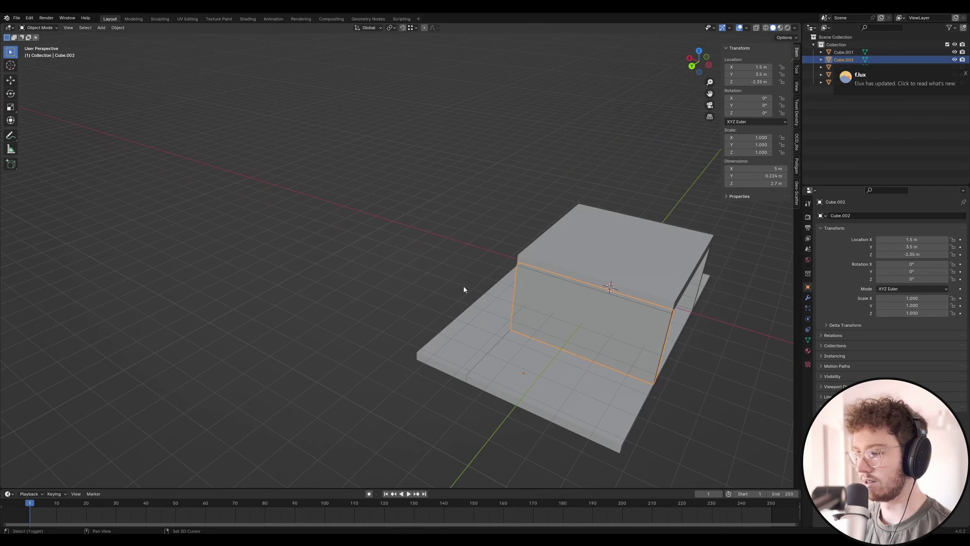
middle_click_drag(464, 289, 418, 256)
left_click(461, 234)
key("Tab")
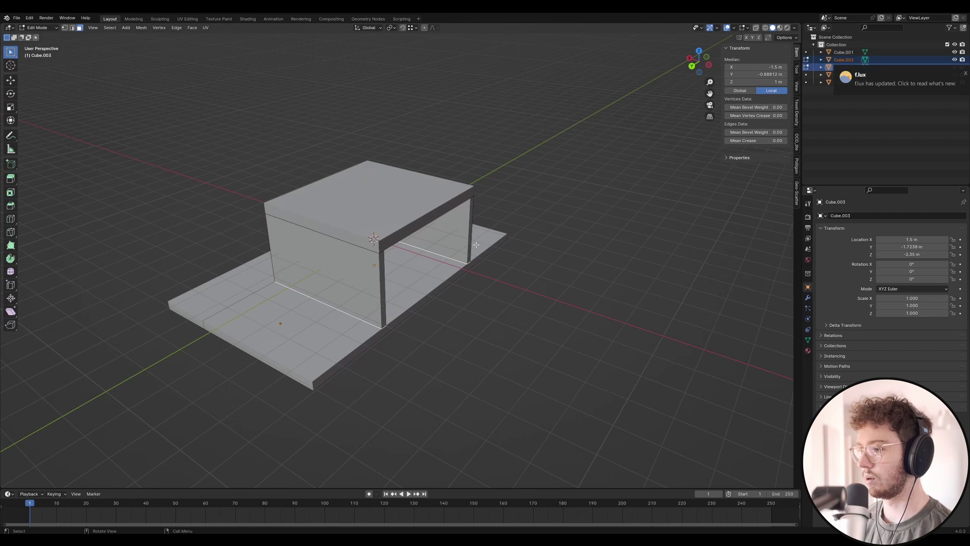
left_click(383, 281)
key("g")
key("x")
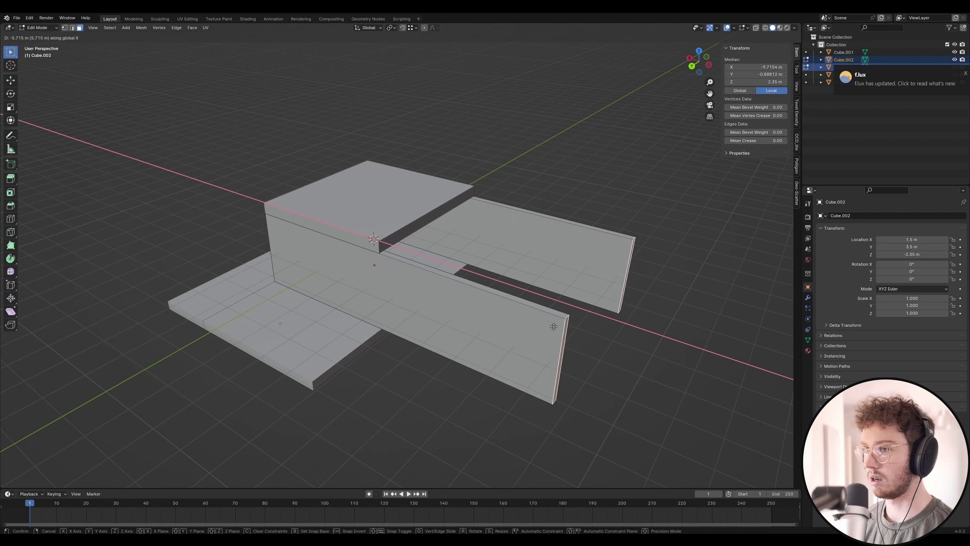
type("-5")
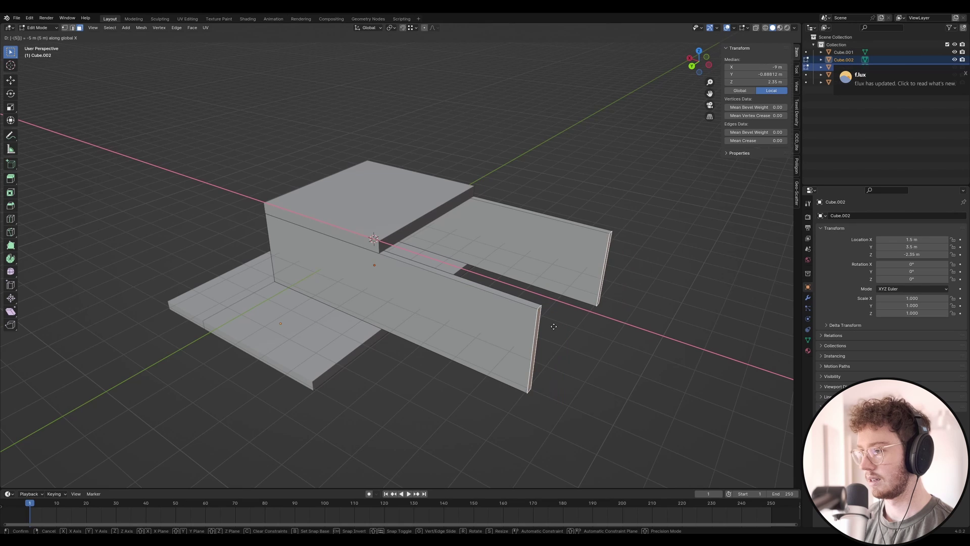
key("Return")
key("Tab")
key("alt+a")
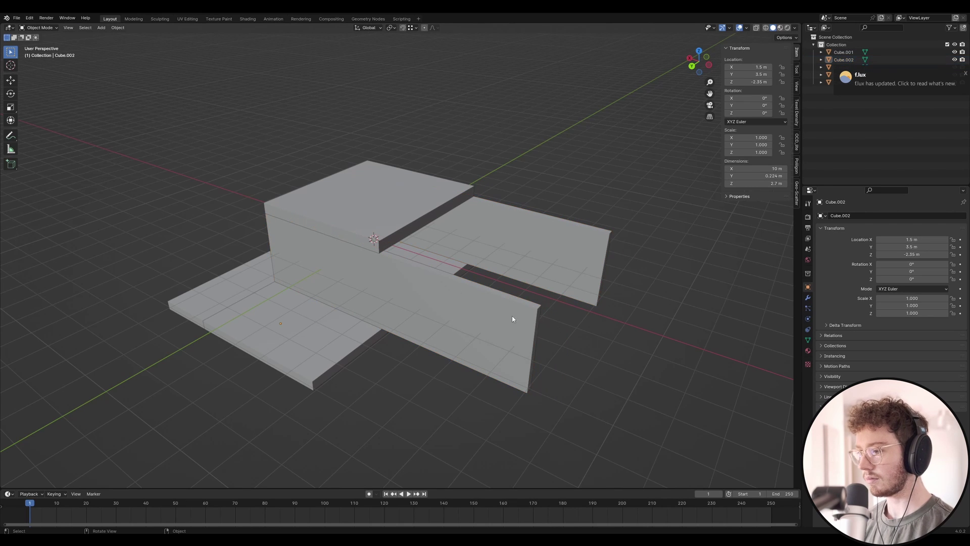
Duplicate one extended side wall, move the copy outward along X and rotate it -90° about Z.
left_click(438, 296)
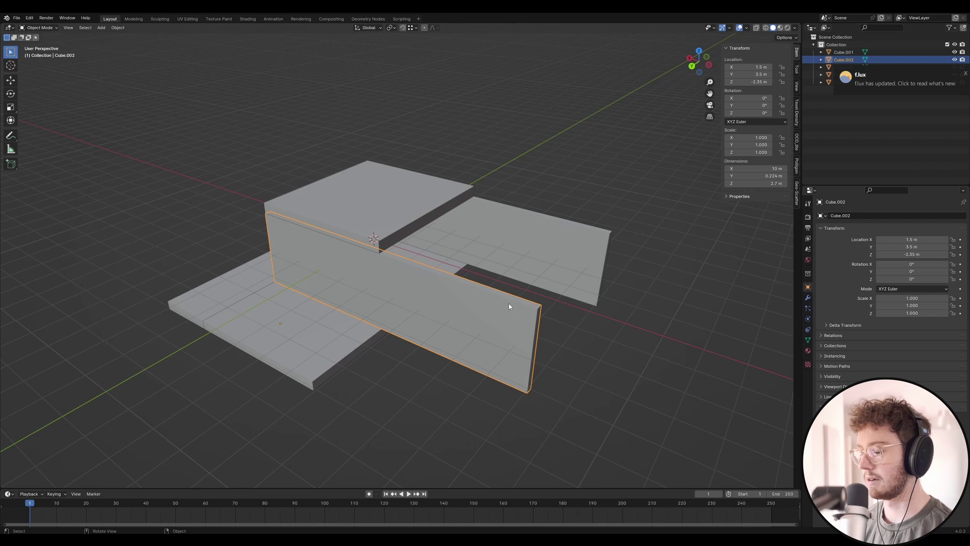
middle_click_drag(525, 300, 389, 297)
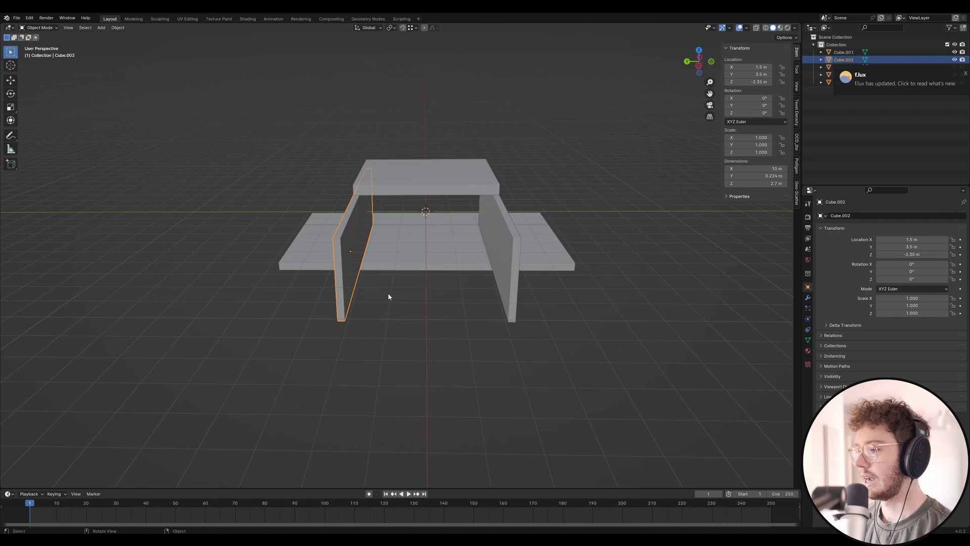
scroll(409, 298, "down", 4)
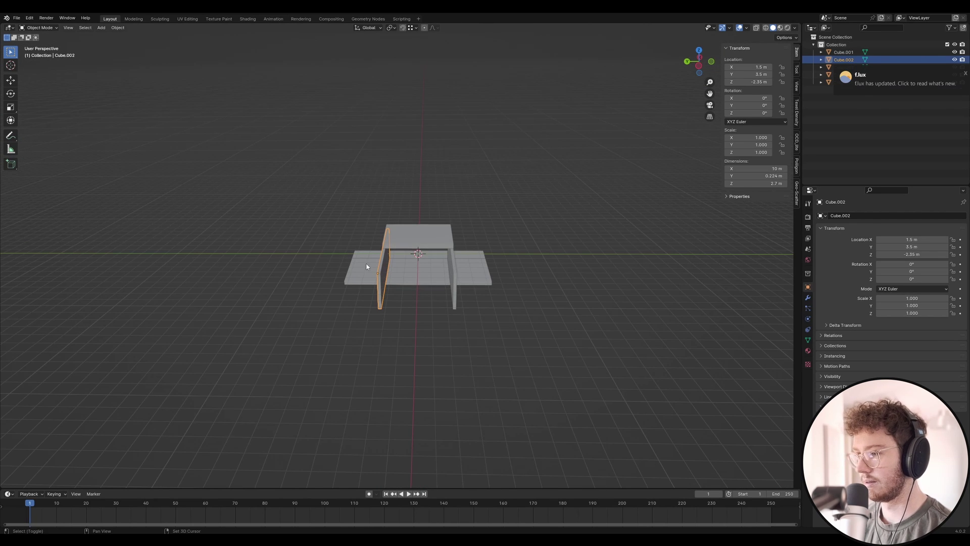
key("shift+d")
key("x")
left_click(384, 291)
type("rz")
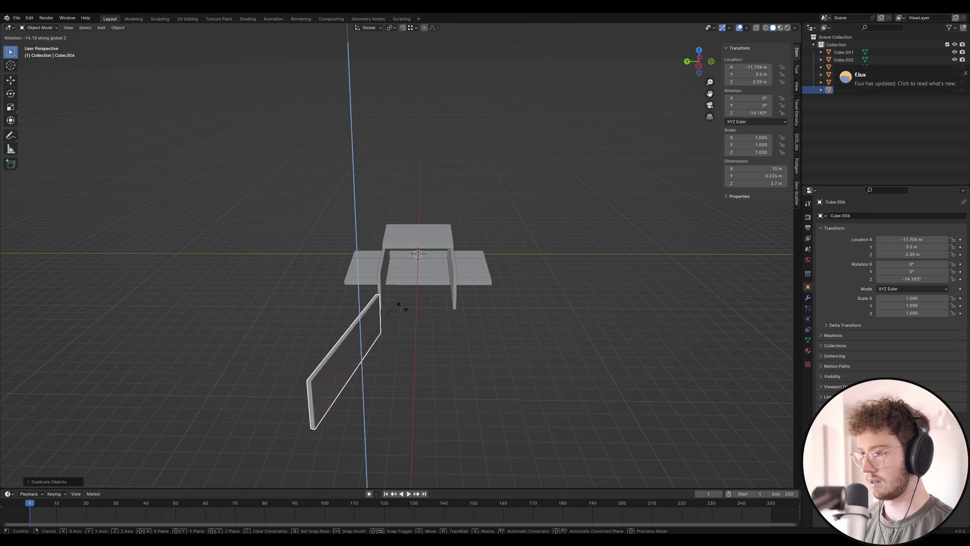
type("-90")
key("Return")
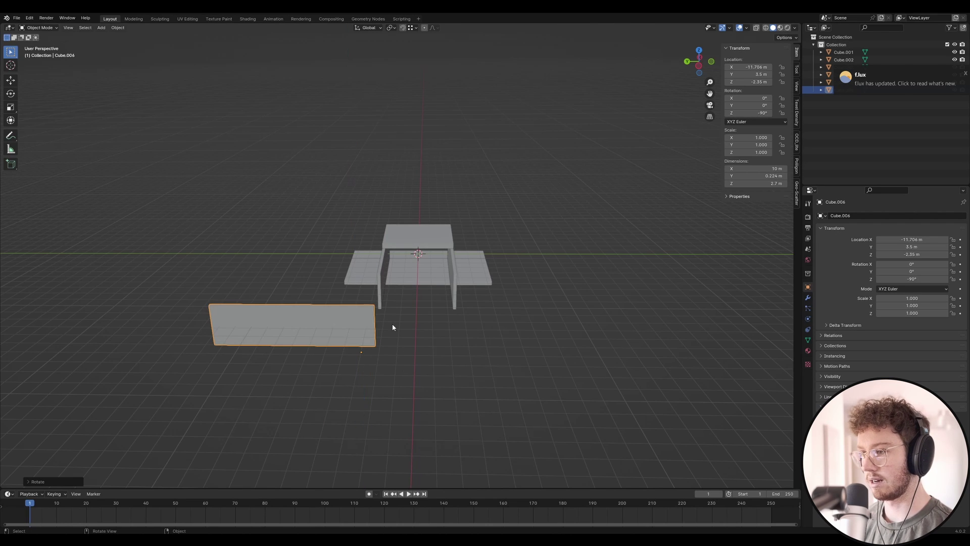
Move the rotated wall along X to meet the open end of the extended side wall.
key("g")
key("x")
left_click(384, 268)
scroll(384, 265, "up", 4)
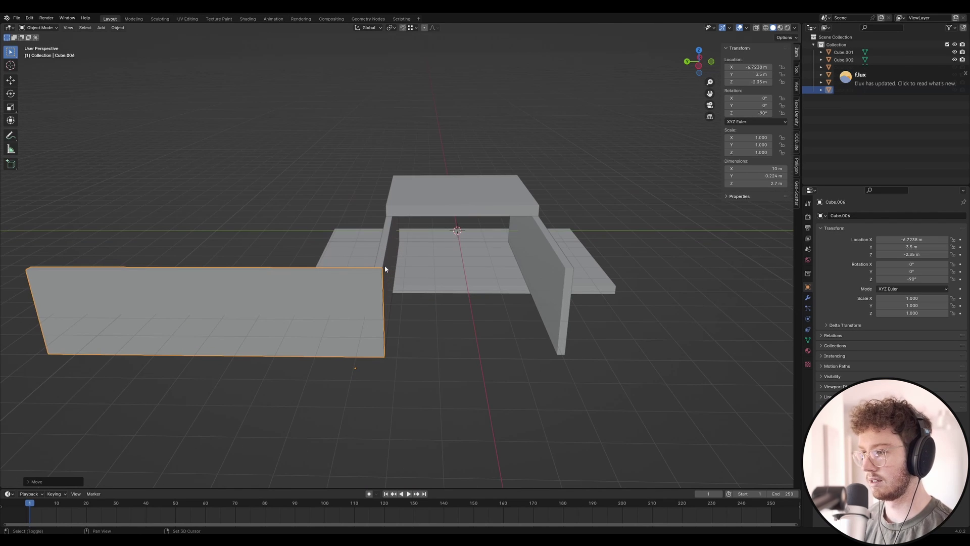
Duplicate the rotated wall along Y and snap the copy to the opposite side wall.
key("shift+d")
key("y")
left_click(469, 226)
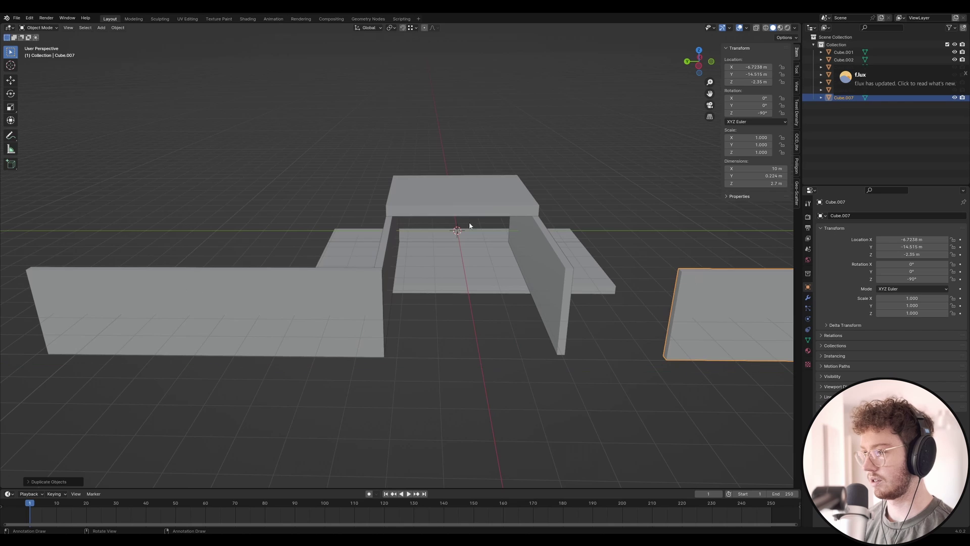
key("g")
key("y")
left_click(566, 266, "ctrl")
scroll(431, 267, "up", 5)
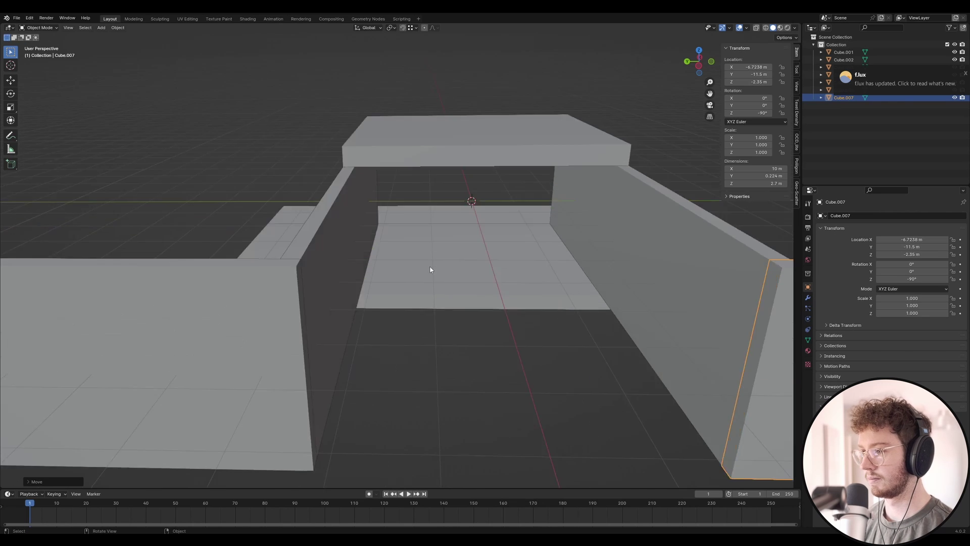
Snap the duplicated perpendicular wall to the side wall's outer face and align it along X flush with the wall's end.
middle_click_drag(404, 261, 340, 299)
scroll(339, 298, "down", 6)
key("g")
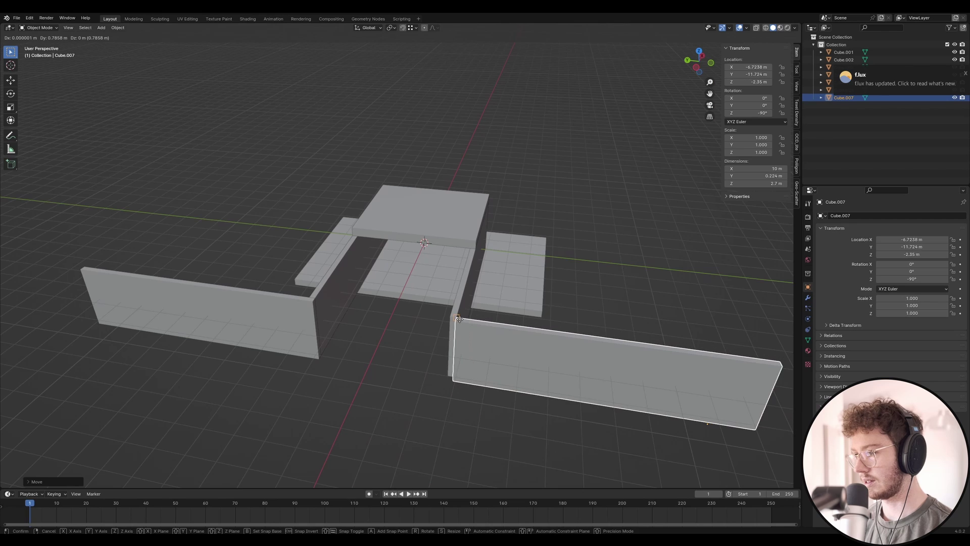
key("x")
left_click(456, 316)
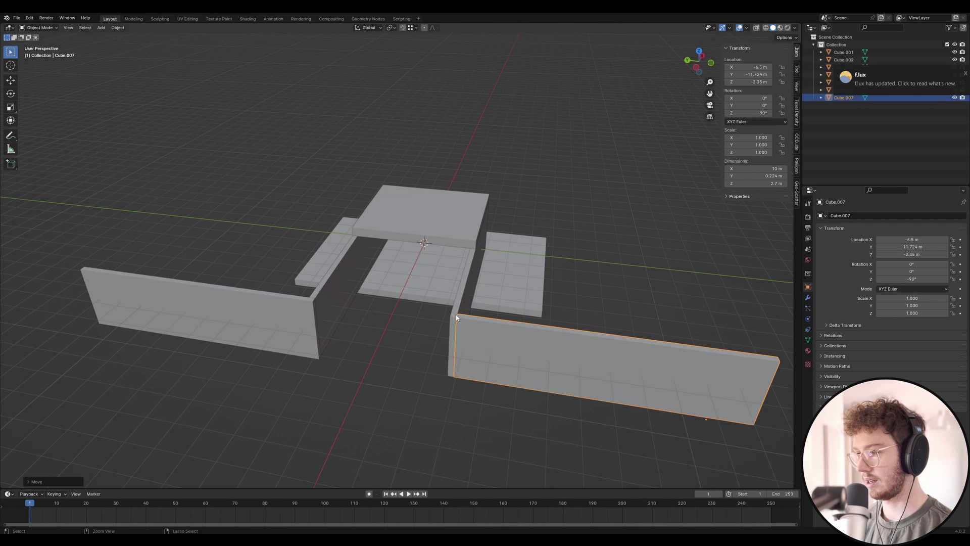
Snap the first perpendicular wall to its side wall's outer face and align it along X with that wall's end.
left_click(287, 294)
key("g")
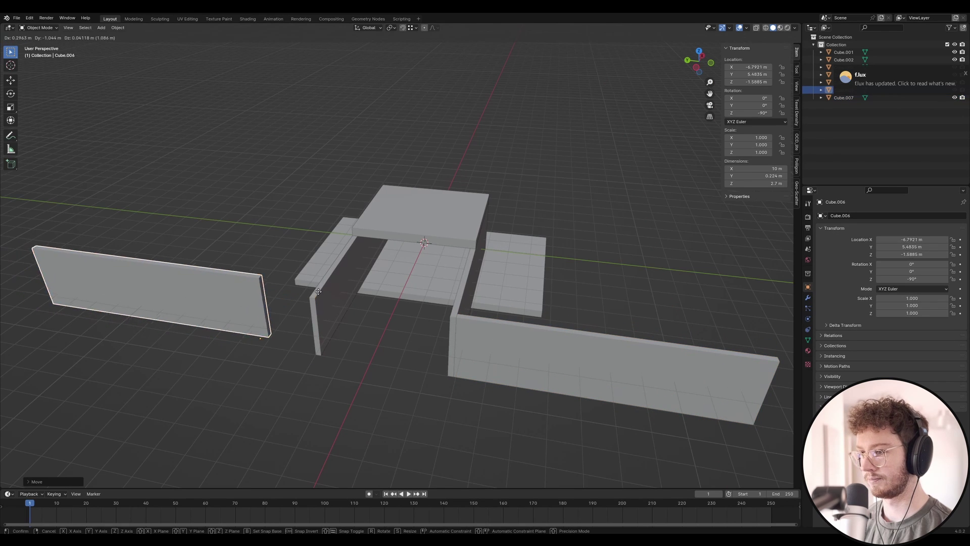
key("x")
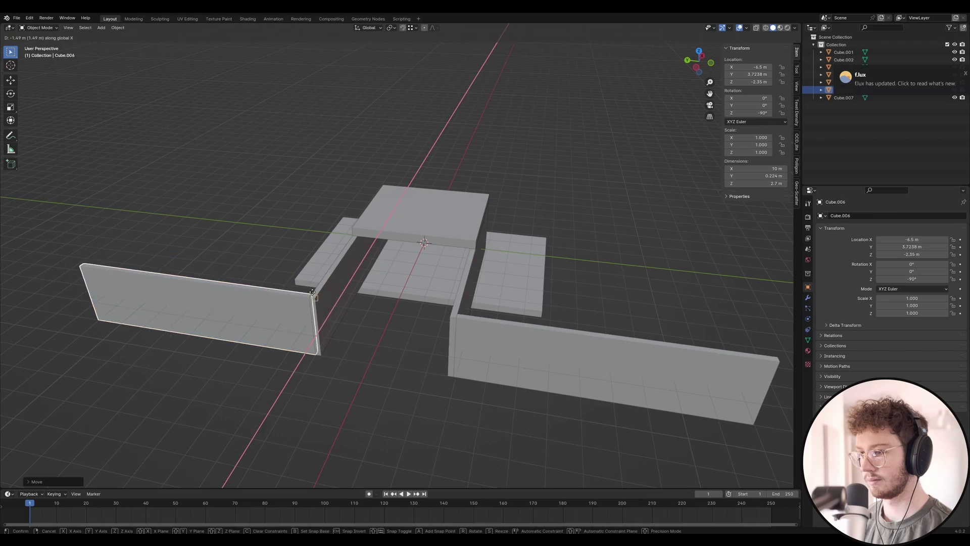
left_click(315, 302)
Duplicate the original floor slab and move the copy down along Z.
left_click(372, 315)
scroll(371, 316, "up", 4)
middle_click_drag(371, 315, 347, 278)
scroll(306, 323, "down", 5)
left_click(342, 277)
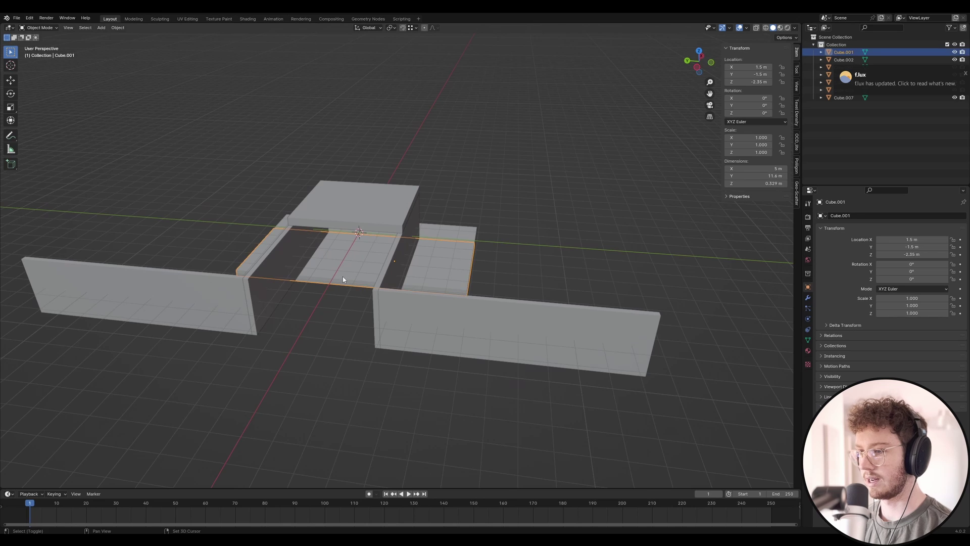
key("shift+d")
key("z")
left_click(348, 300)
Snap the slab copy along Z to the same height as the original floor slab.
scroll(407, 293, "up", 4)
middle_click_drag(407, 292, 500, 309)
key("g")
key("z")
left_click(626, 364, "ctrl")
Move the floor slab copy down 0.9 m along Z to form a lower step.
middle_click_drag(625, 366, 518, 334)
key("g")
key("z")
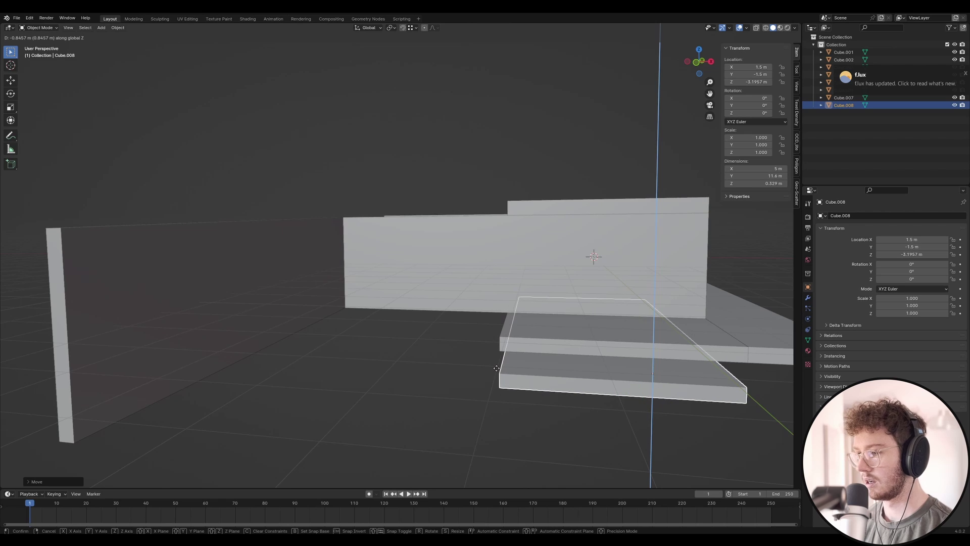
type(".9")
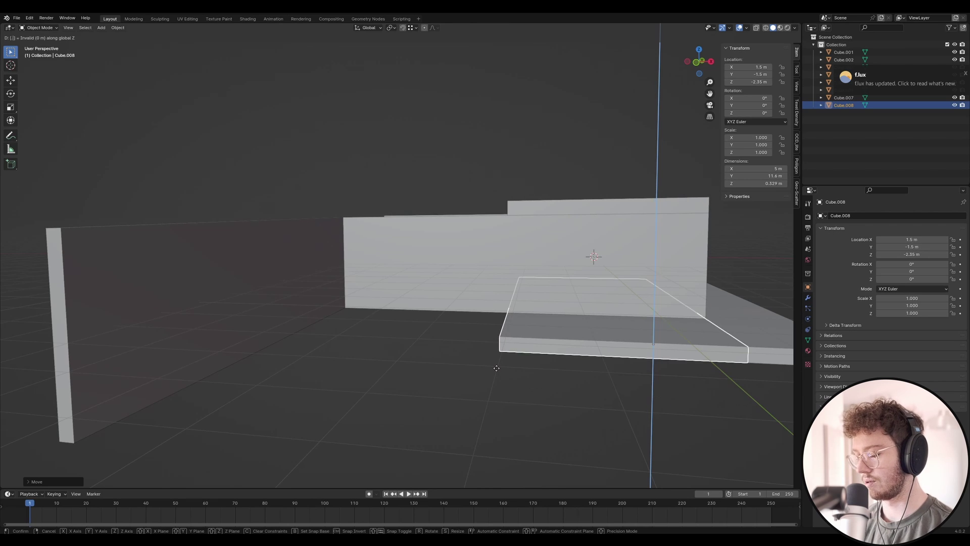
key("BackSpace")
key("BackSpace")
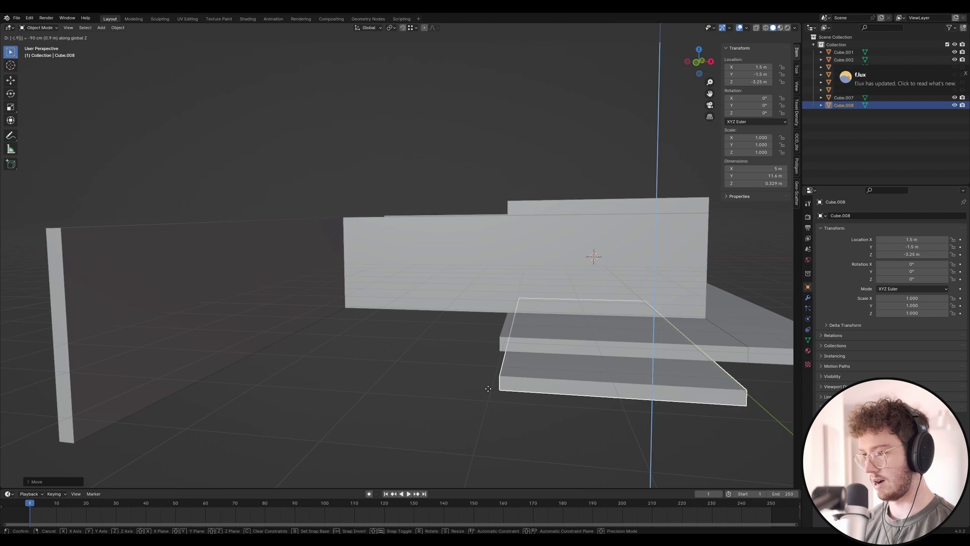
left_click(487, 391)
right_click(487, 383)
Extend the lower slab's end face about 10.7 m along negative X, past the perpendicular walls.
middle_click_drag(456, 381, 488, 372)
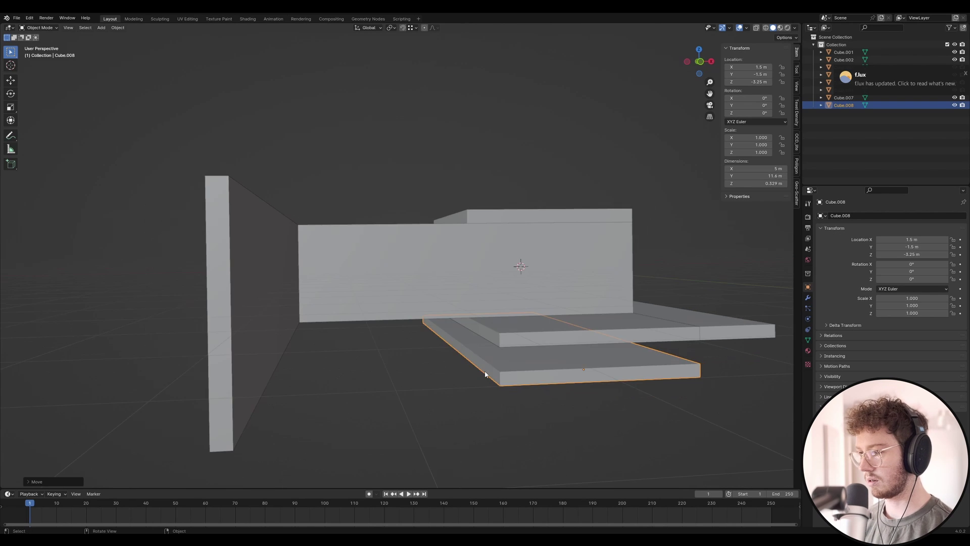
key("Tab")
left_click(488, 371)
key("g")
key("x")
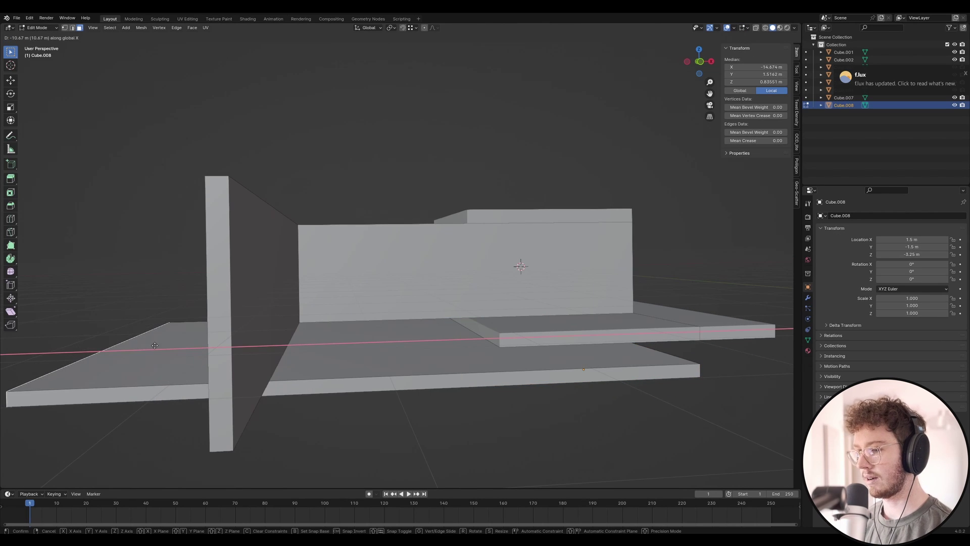
left_click(188, 342)
middle_click_drag(189, 342, 356, 329)
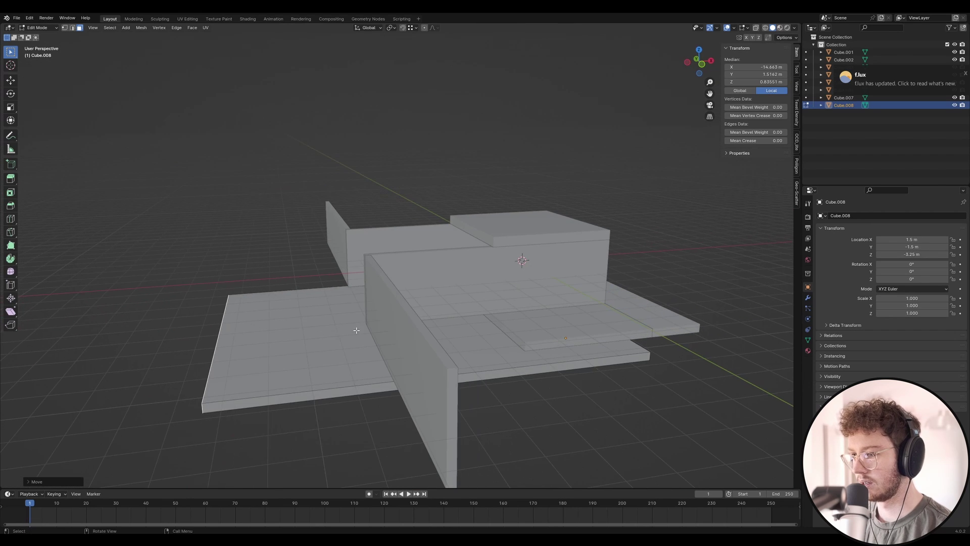
Duplicate the far perpendicular wall and leave the copy in its original place.
key("Tab")
left_click(396, 319)
left_click(340, 245, "shift")
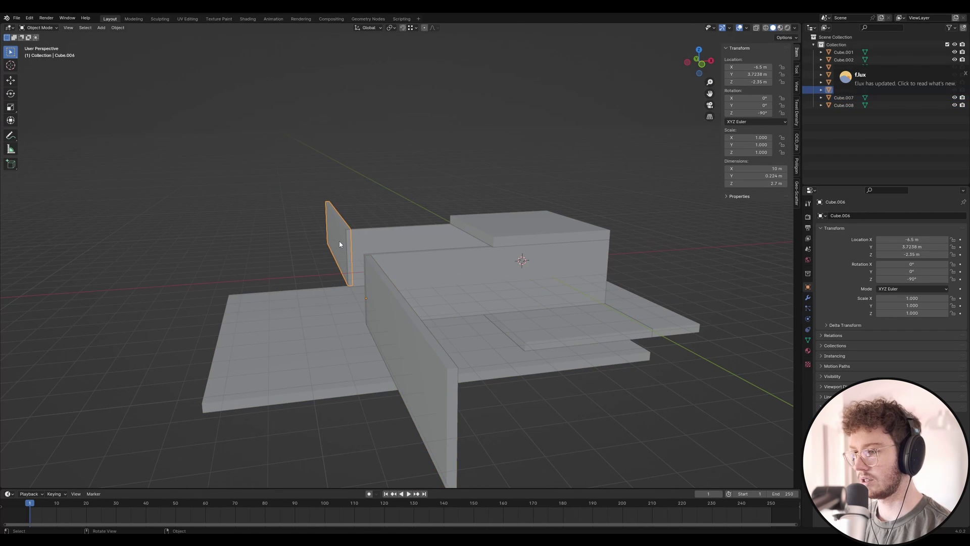
key("shift+d")
type("x")
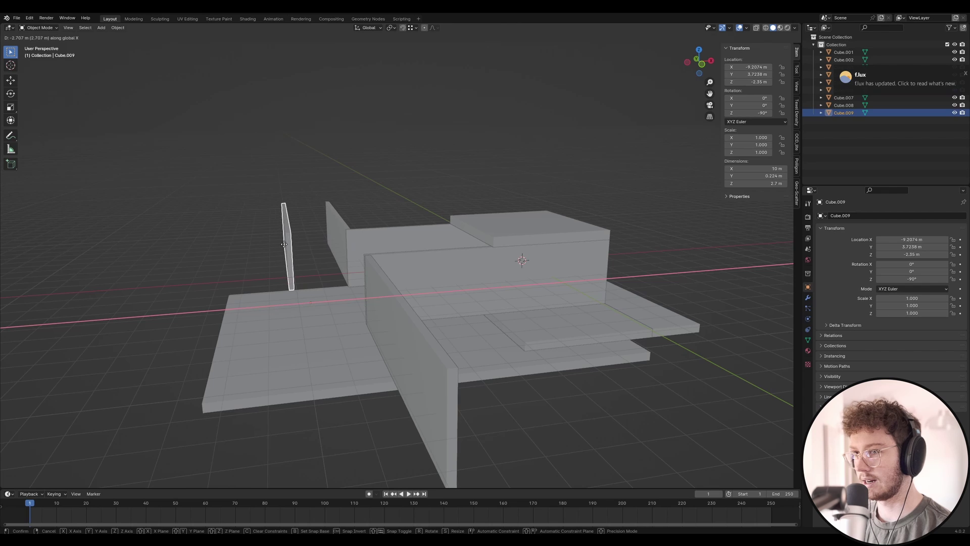
type("5")
key("Escape")
Move the duplicated perpendicular wall 5 m along negative X over the extended lower slab.
key("g")
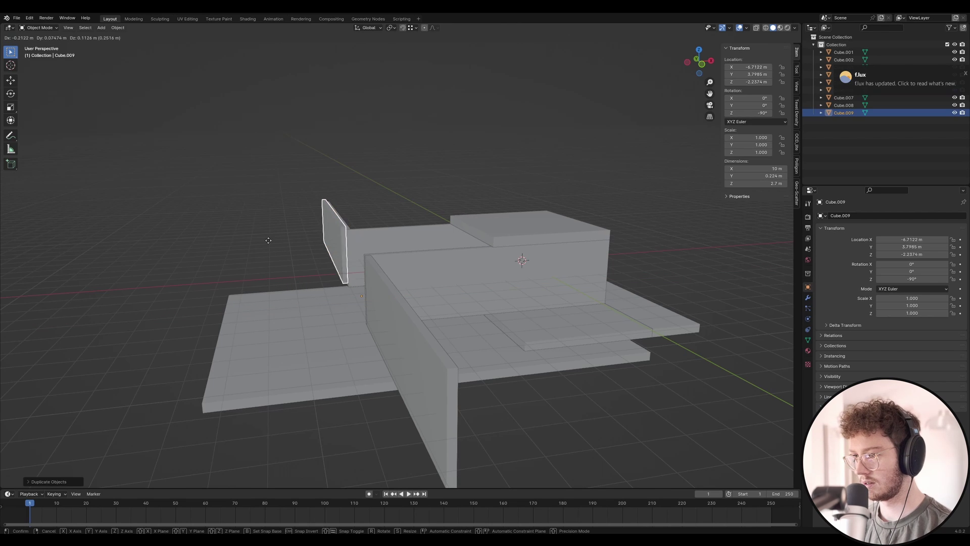
type("y-5")
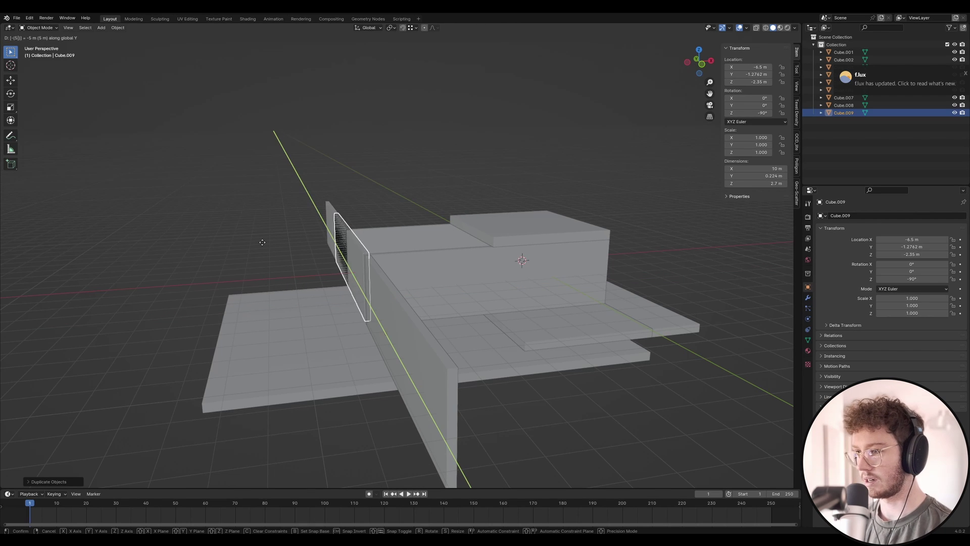
key("BackSpace")
key("BackSpace")
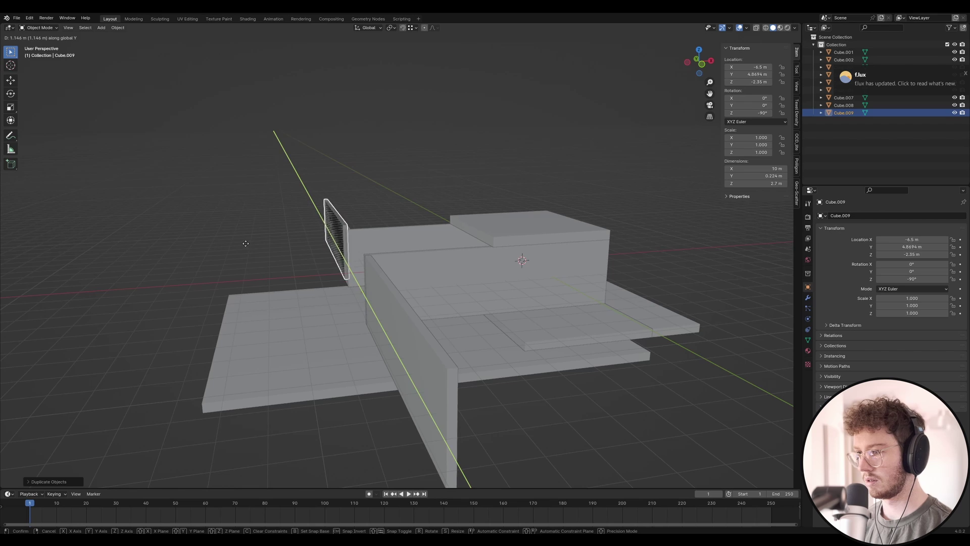
key("y")
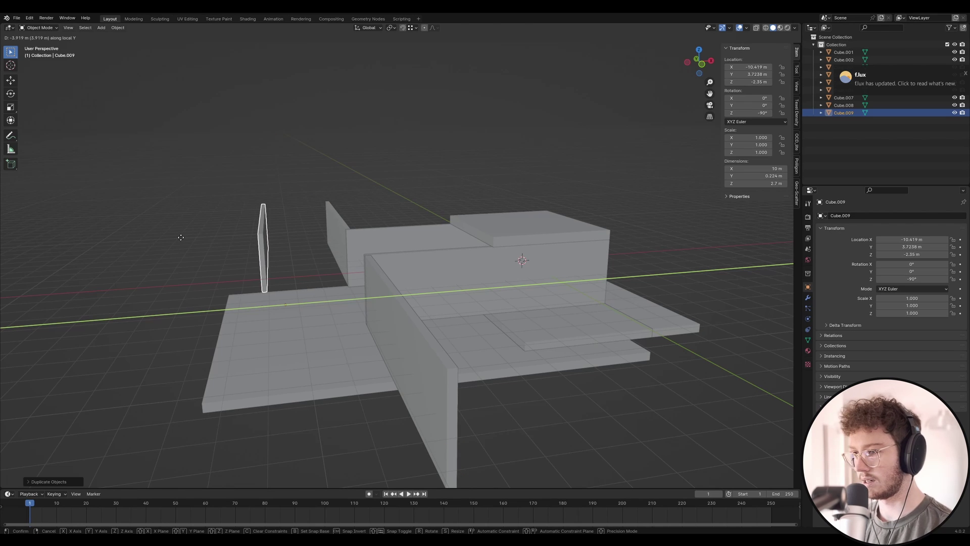
left_click(180, 237)
Stretch the duplicated wall's end face about 15.4 m along negative Y, across the lower slab and beyond it.
key("Tab")
left_click(236, 264)
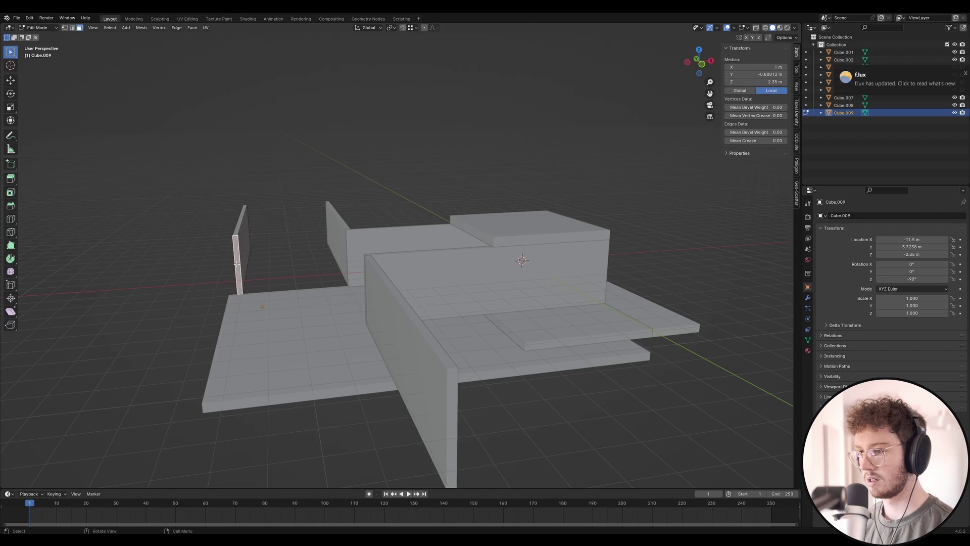
key("g")
key("x")
key("y")
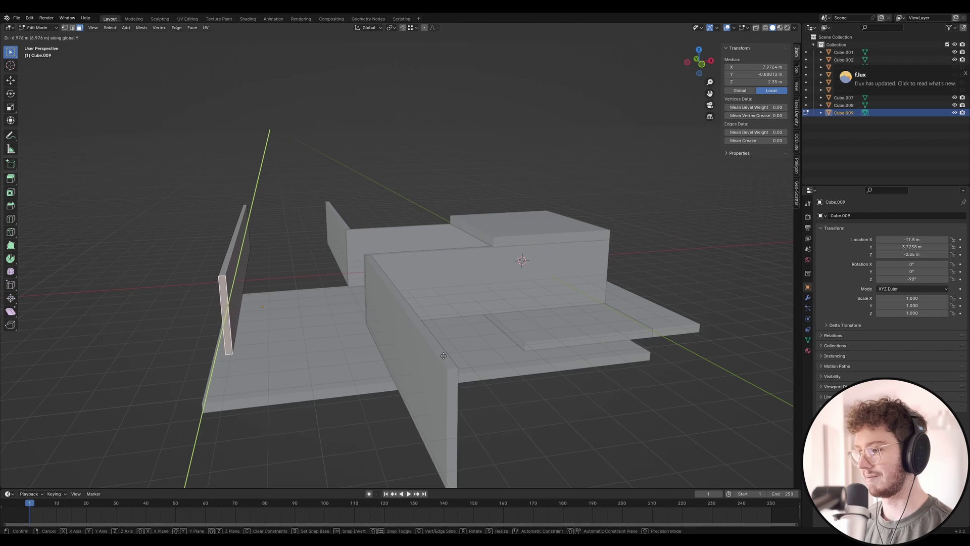
left_click(448, 365)
middle_click_drag(448, 365, 372, 343)
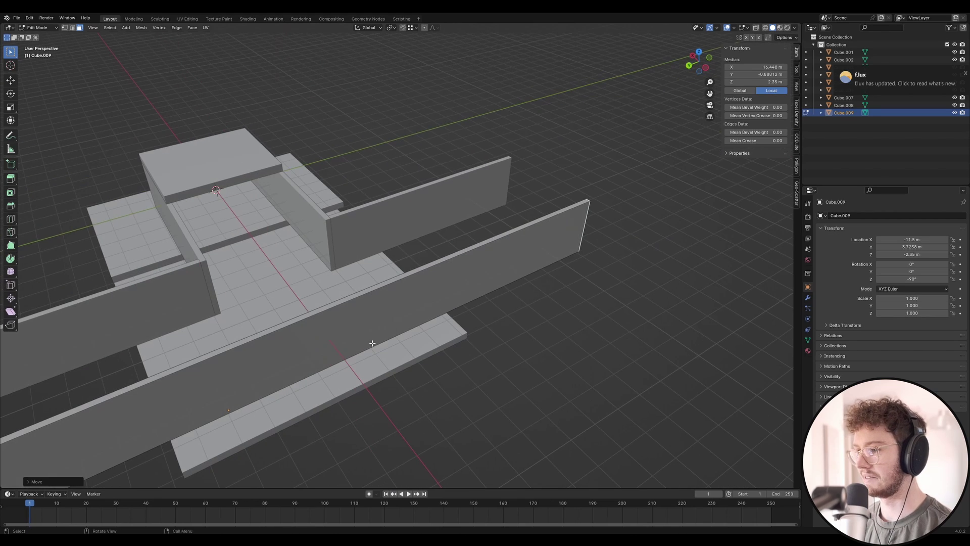
key("Tab")
left_click(410, 359)
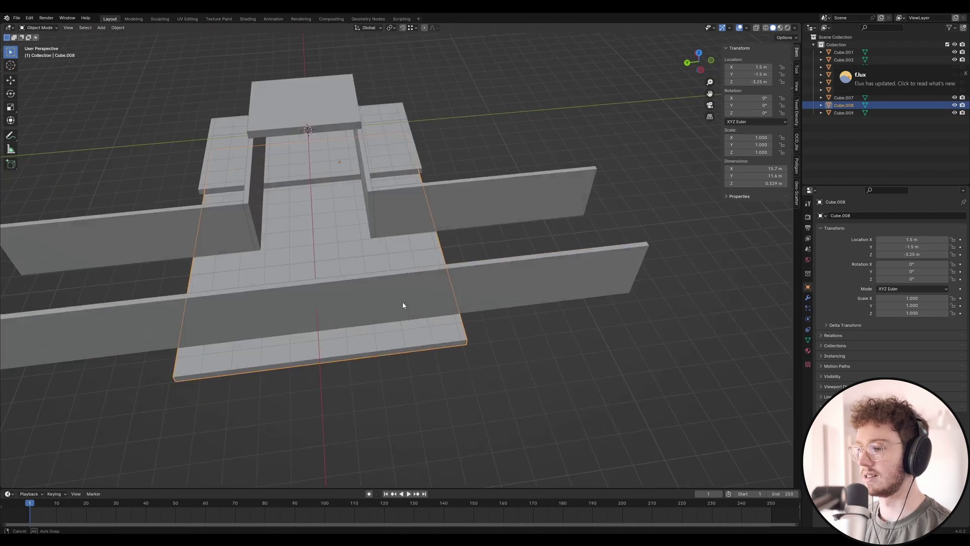
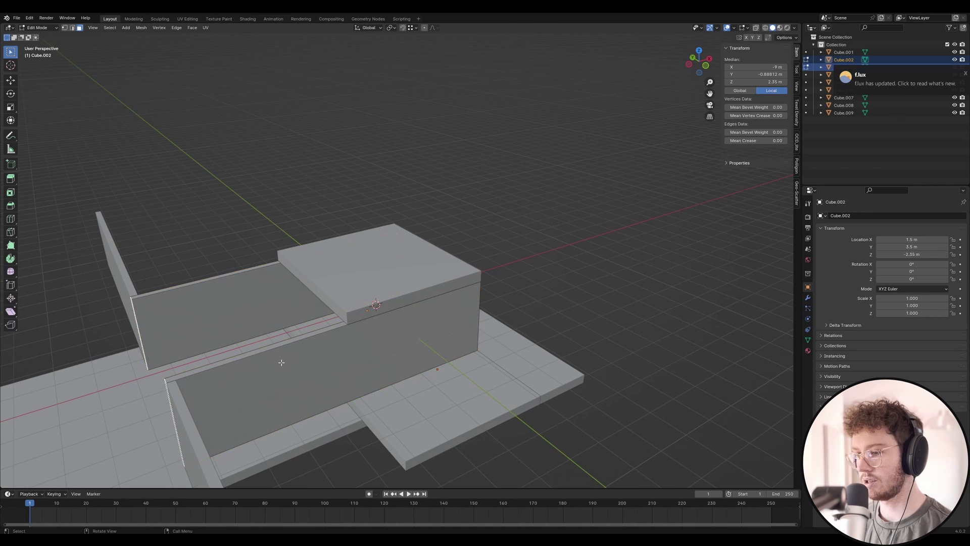
Extend the bottom faces of both side walls 0.9 m down along Z to the lower slab's level.
middle_click_drag(282, 357, 211, 402)
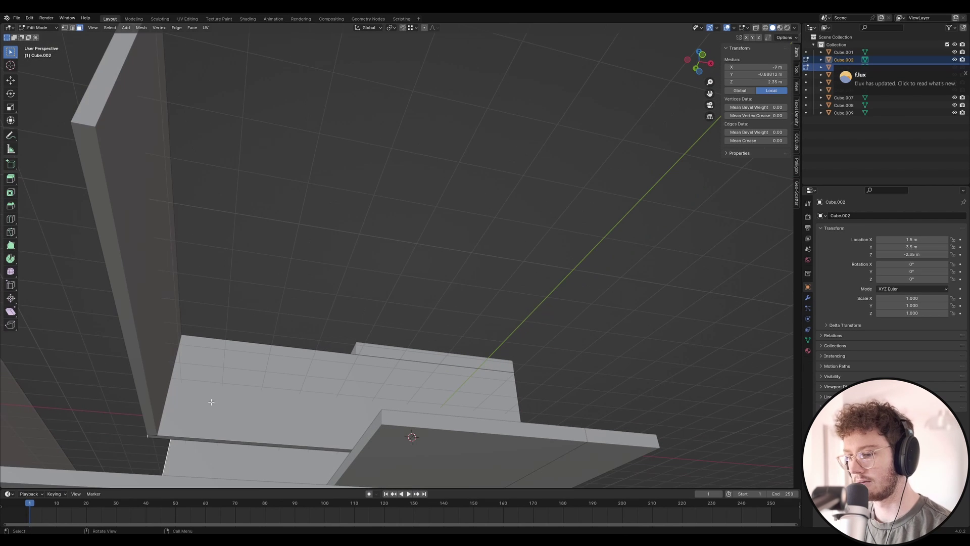
left_click(201, 439)
middle_click_drag(202, 438, 456, 380)
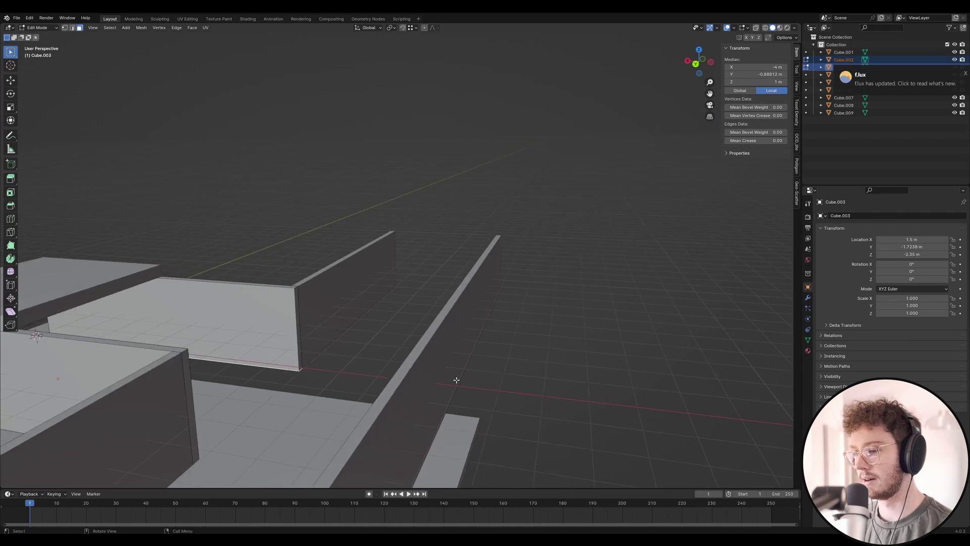
middle_click_drag(252, 394, 487, 351, "shift")
scroll(487, 347, "up", 3)
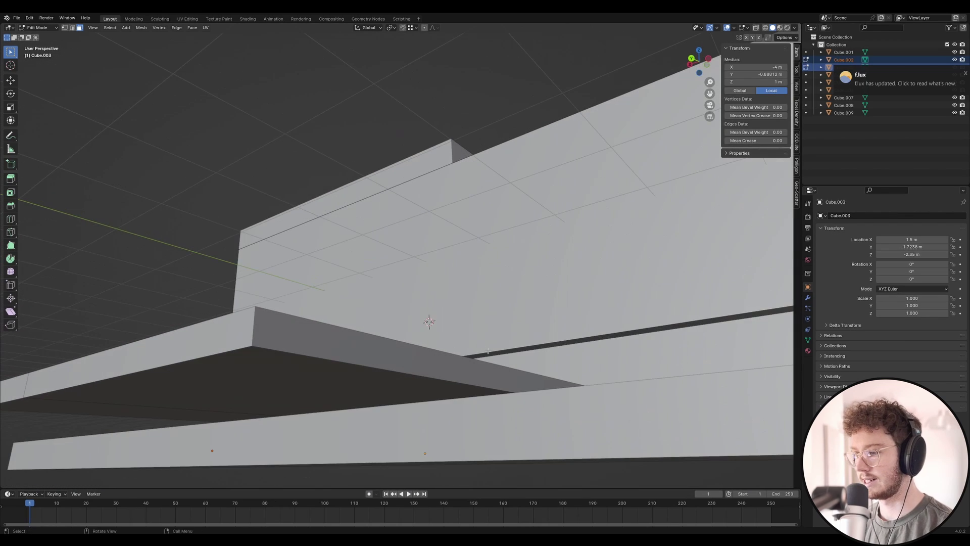
scroll(491, 353, "down", 8)
key("g")
key("z")
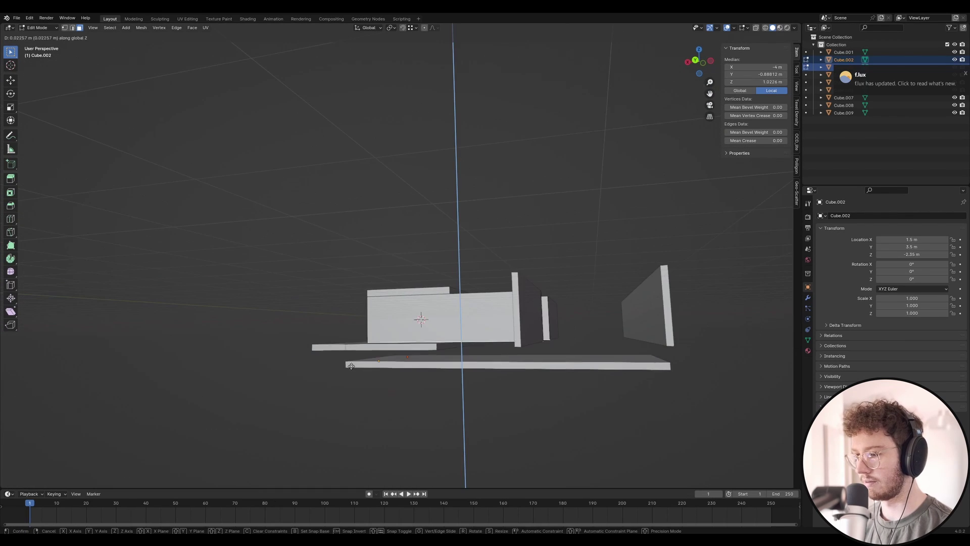
left_click(349, 362)
scroll(453, 335, "up", 6)
middle_click_drag(500, 326, 444, 368)
scroll(444, 369, "down", 3)
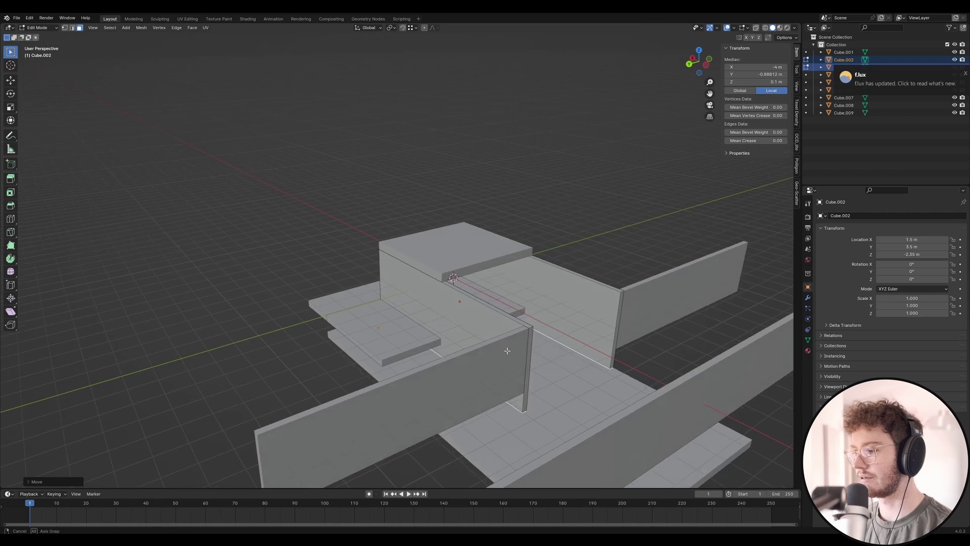
middle_click_drag(586, 340, 524, 343)
key("Tab")
Duplicate the side wall and move the copy about 11.4 m along X, beyond the upper floor slab.
middle_click_drag(607, 350, 498, 314, "shift")
scroll(485, 333, "up", 5)
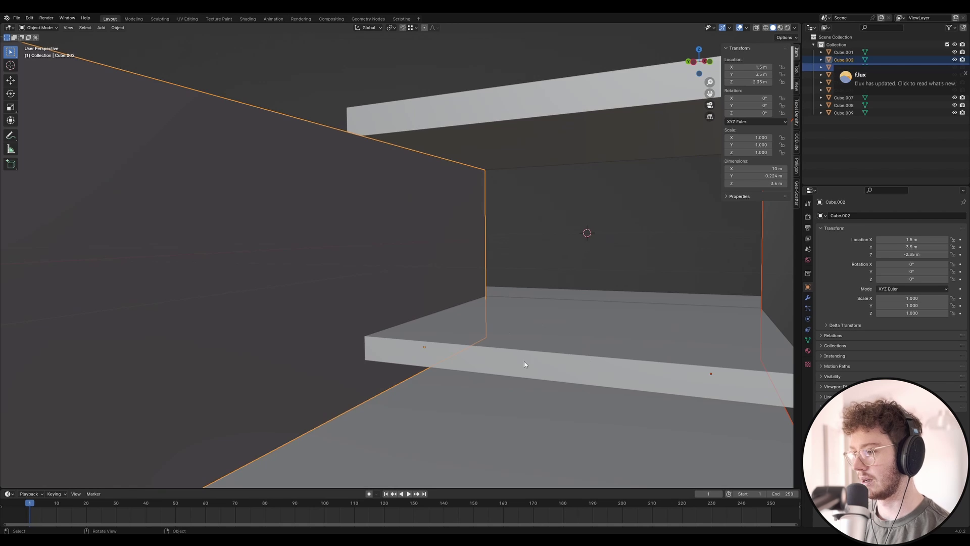
middle_click_drag(525, 364, 504, 326)
scroll(422, 334, "up", 8)
scroll(417, 354, "down", 8)
middle_click_drag(387, 369, 545, 263, "shift")
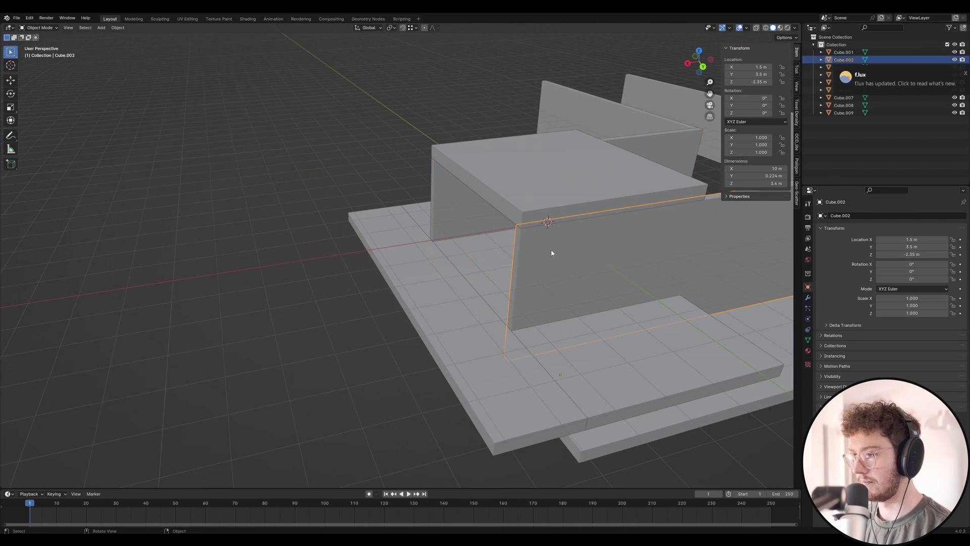
key("shift+d")
key("x")
left_click(284, 267)
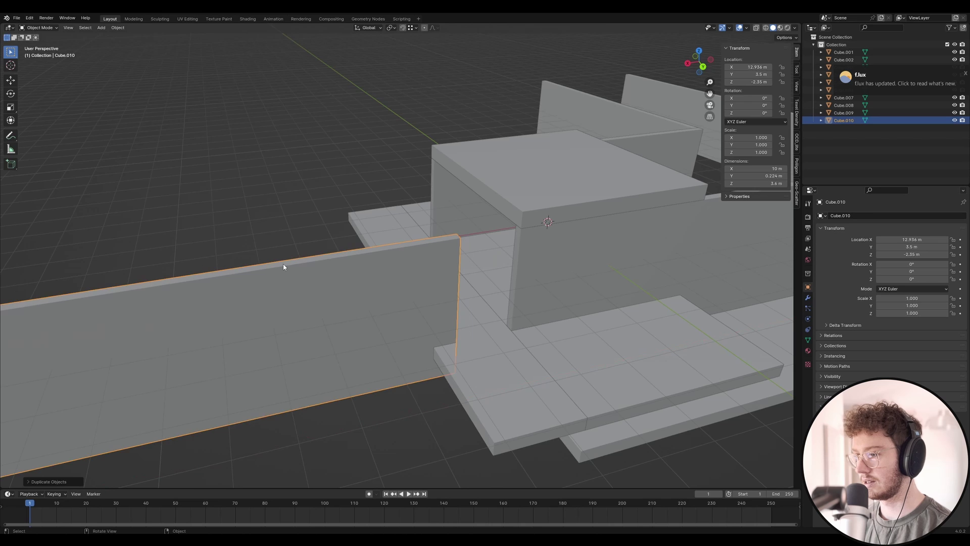
Rotate the copied wall 90° about Z and snap it onto the upper floor slab's outer end.
key("r")
key("z")
key("9")
key("0")
key("Return")
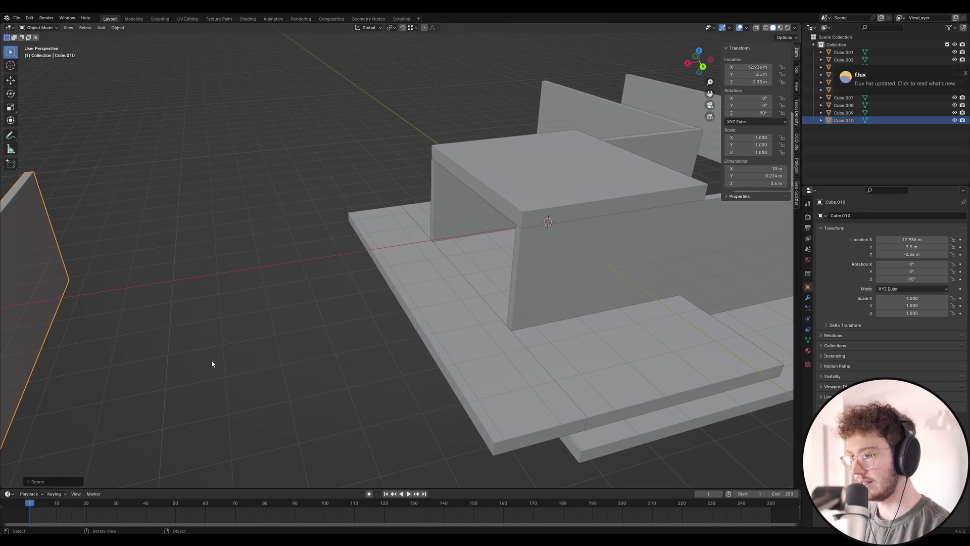
key("ctrl")
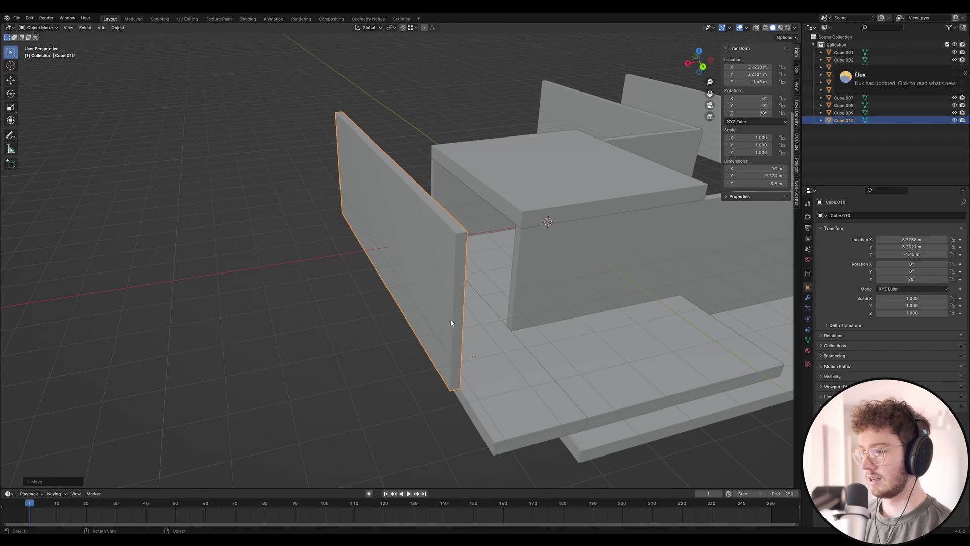
Snap the upper floor slab's end face flush with the new end wall's outer face.
middle_click_drag(452, 323, 439, 287)
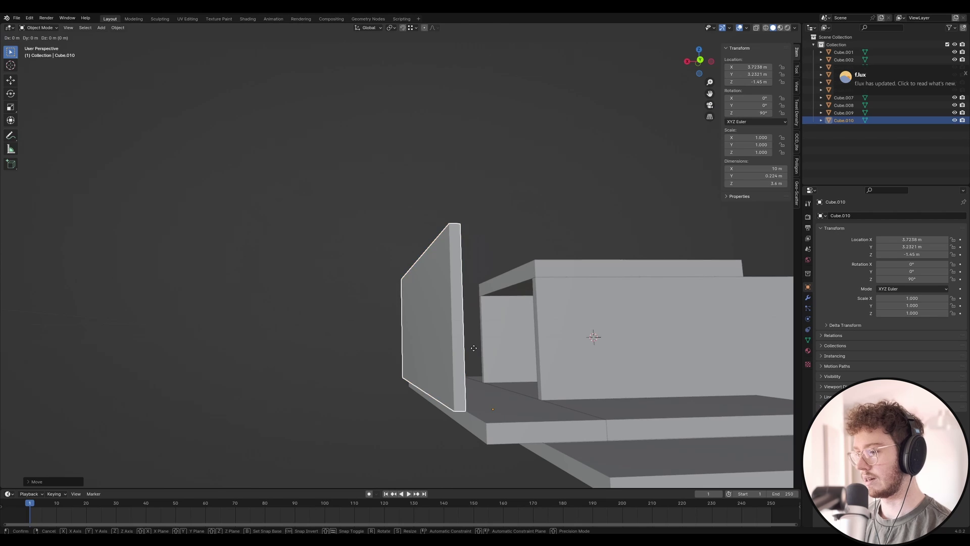
left_click(475, 422)
key("Tab")
left_click(474, 425)
key("g")
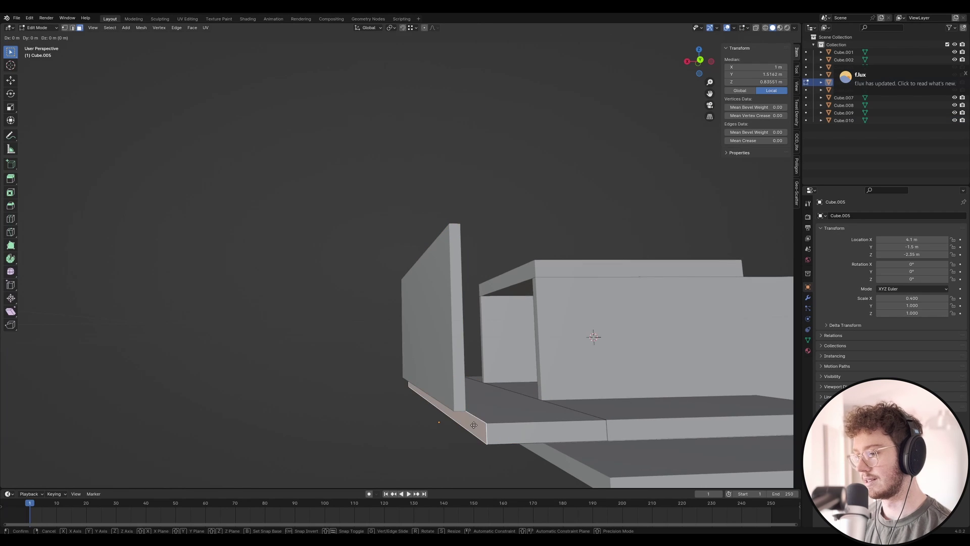
left_click(453, 410)
key("Tab")
Extend the ceiling's end face along X to the outer face of the new end wall.
left_click(441, 360)
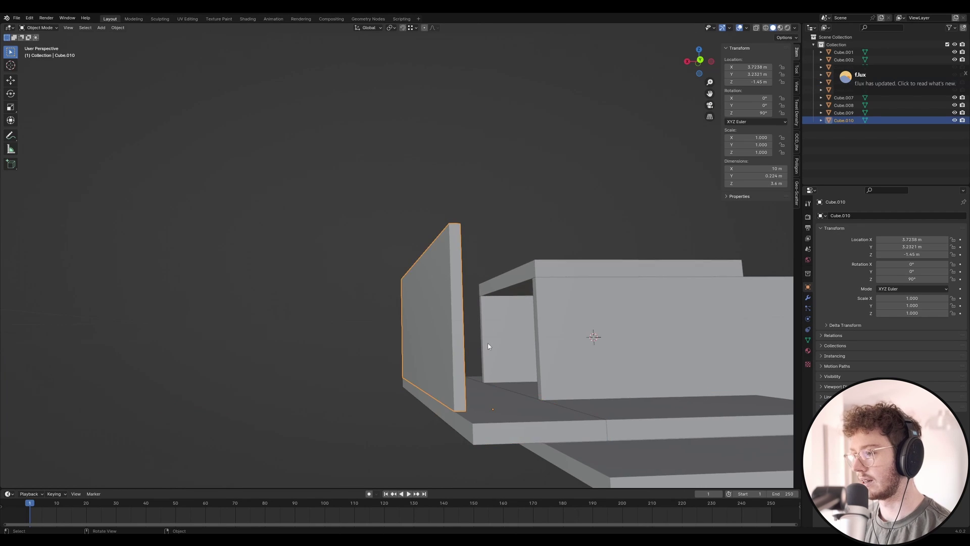
middle_click_drag(488, 346, 509, 338)
left_click(527, 307)
key("Tab")
left_click(526, 304)
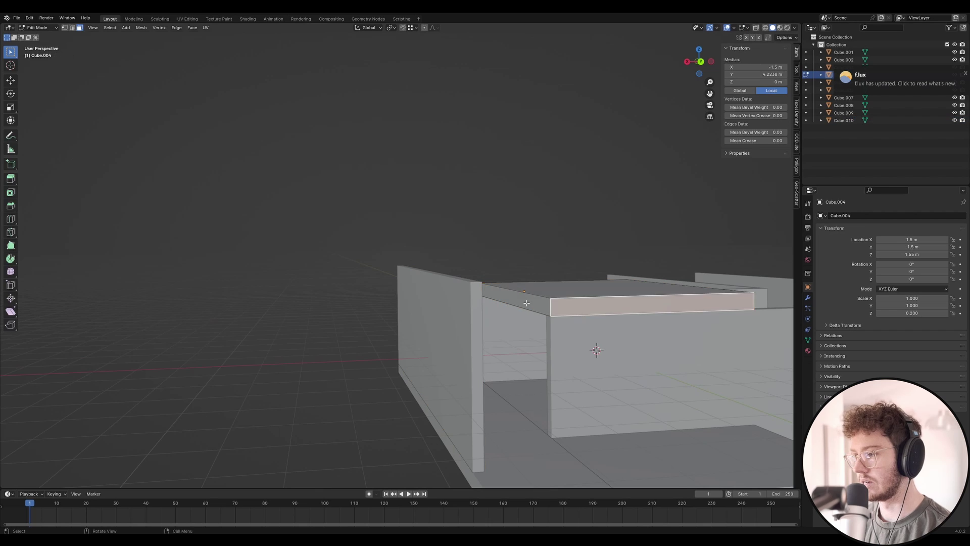
key("g")
left_click(470, 282)
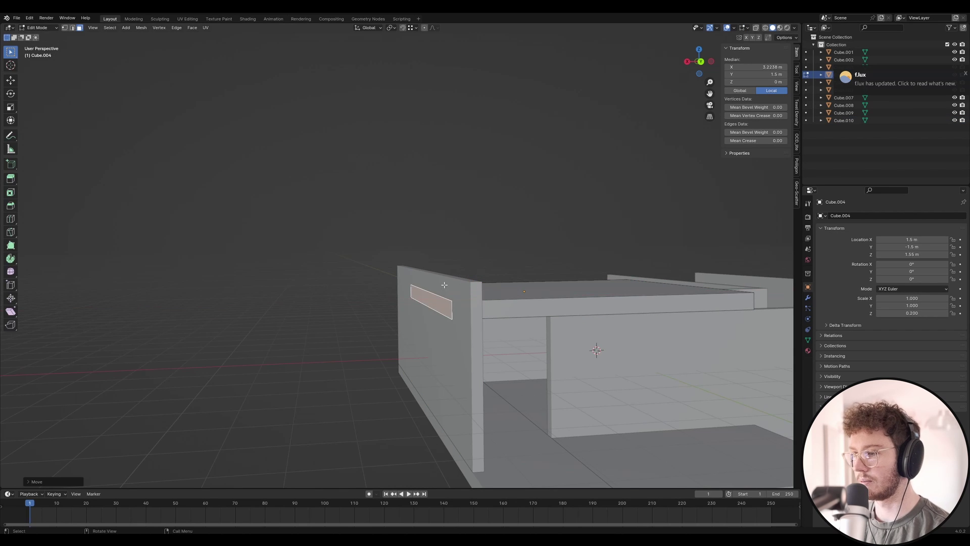
Lower the end wall's top face to give the wall a height of 2.7 m.
key("Tab")
left_click(445, 282)
key("Tab")
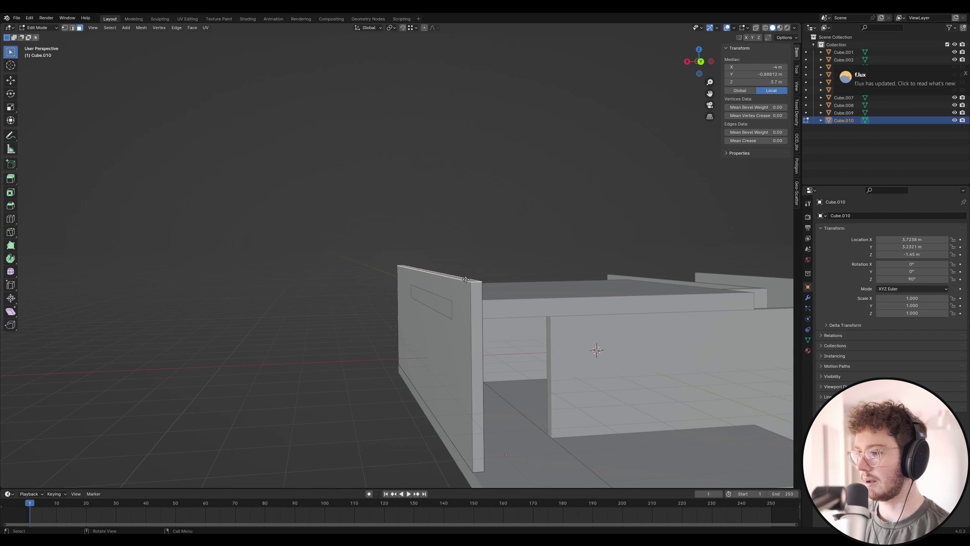
key("Tab")
Duplicate the end wall and move the copy 7 m along negative X, between the side walls.
middle_click_drag(466, 280, 487, 286)
key("shift+d")
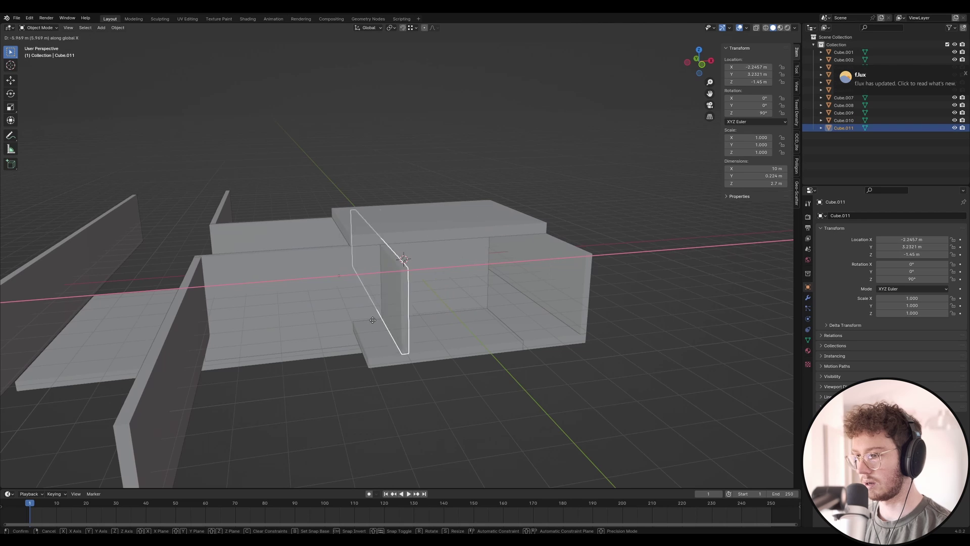
left_click(336, 325)
middle_click_drag(336, 325, 414, 332)
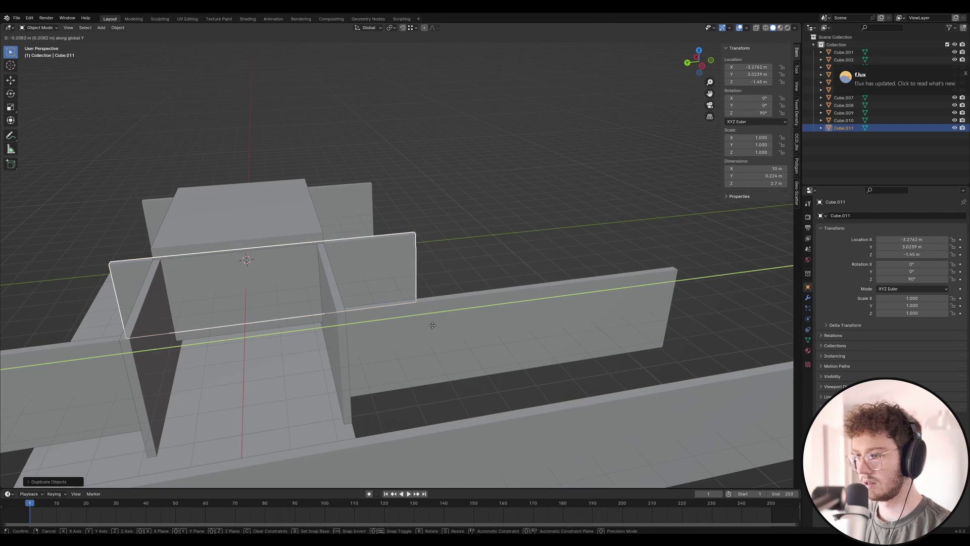
Slide the duplicated wall along Y and snap its end to the side wall.
left_click(656, 297)
left_click(333, 250)
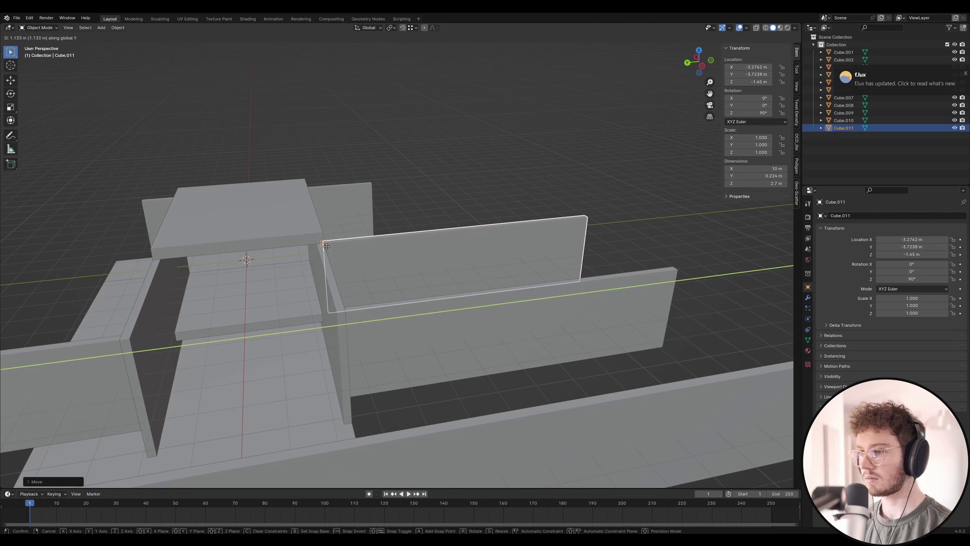
Extend the ceiling's side face 10 m along negative Y to the outer end of the new wall.
left_click(304, 221)
middle_click_drag(303, 221, 324, 230)
key("Tab")
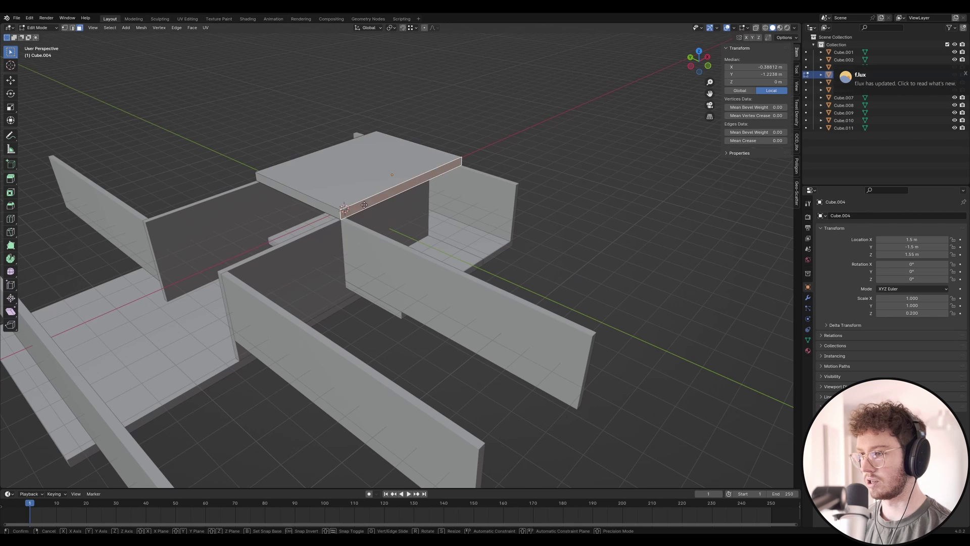
key("y")
left_click(408, 286)
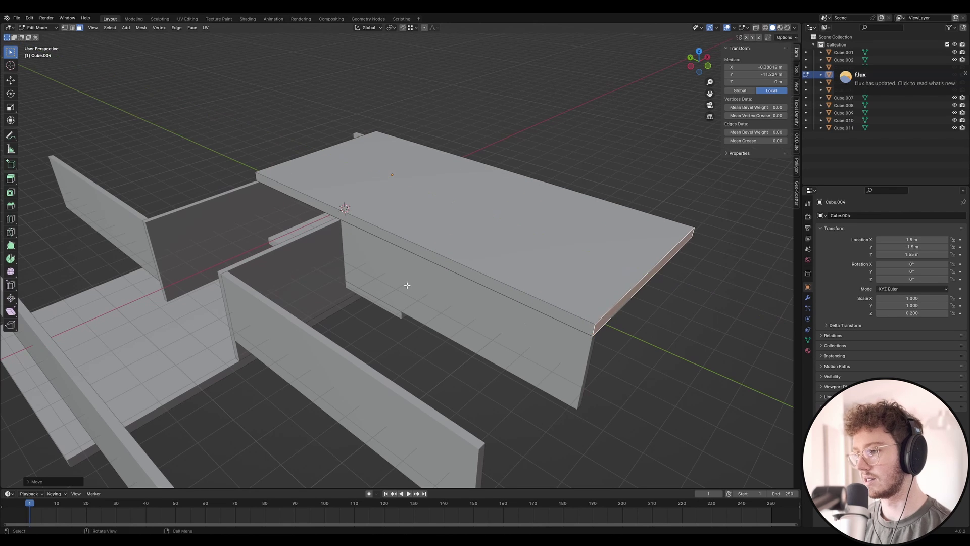
Extend the ceiling's opposite side face along positive Y to the outer end of the other wing wall, giving a 25.4 m long slab.
middle_click_drag(407, 285, 474, 281)
middle_click_drag(310, 278, 514, 265, "shift")
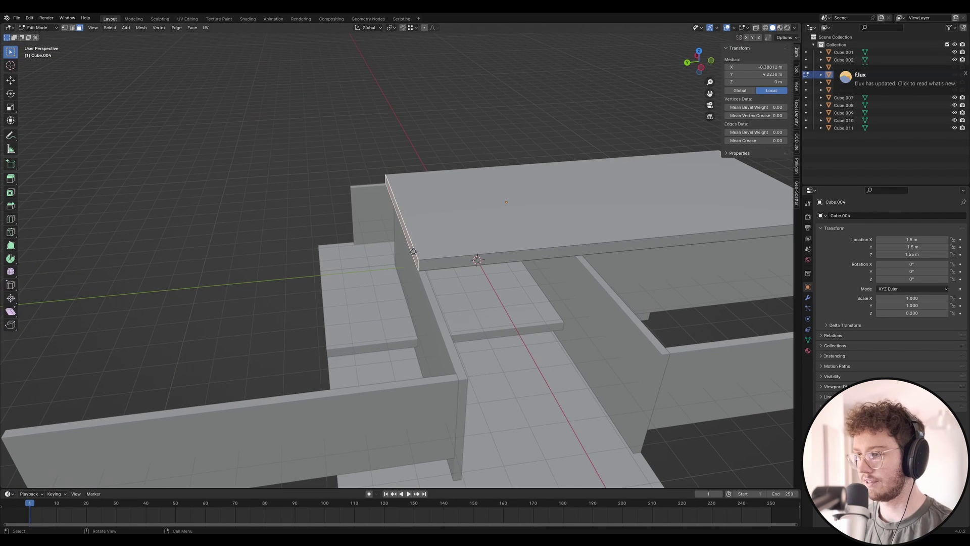
key("g")
key("y")
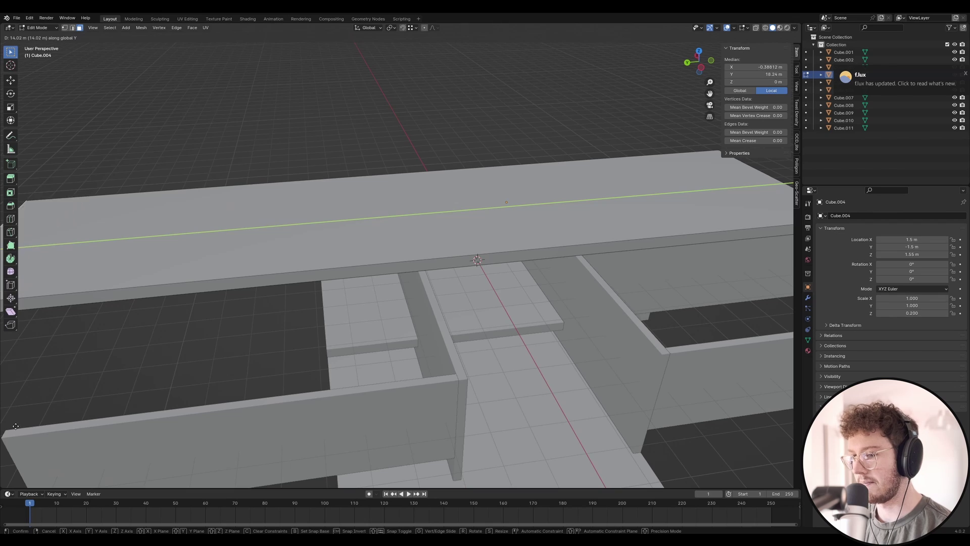
left_click(39, 420, "ctrl")
middle_click_drag(39, 420, 203, 324)
middle_click_drag(288, 268, 318, 242, "shift")
key("Tab")
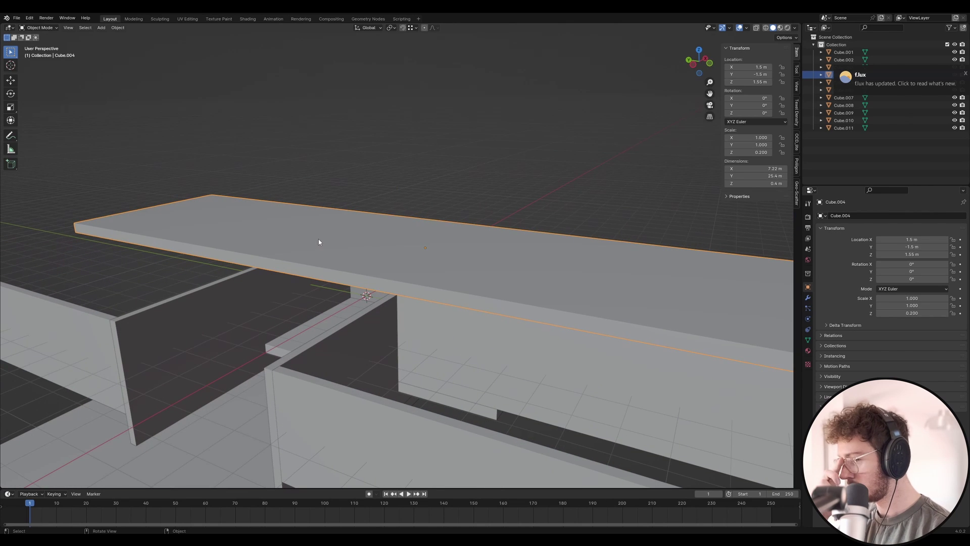
Duplicate the ceiling slab and place the copy over the wing on the negative Y side, at X -3.5 m and Y -14.724 m.
middle_click_drag(362, 257, 323, 262)
key("shift+d")
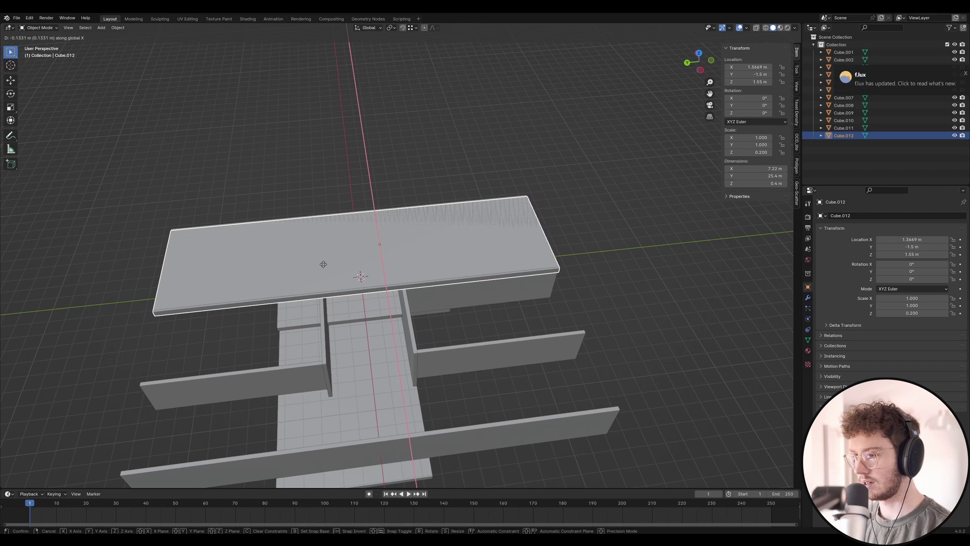
key("y")
left_click(626, 317)
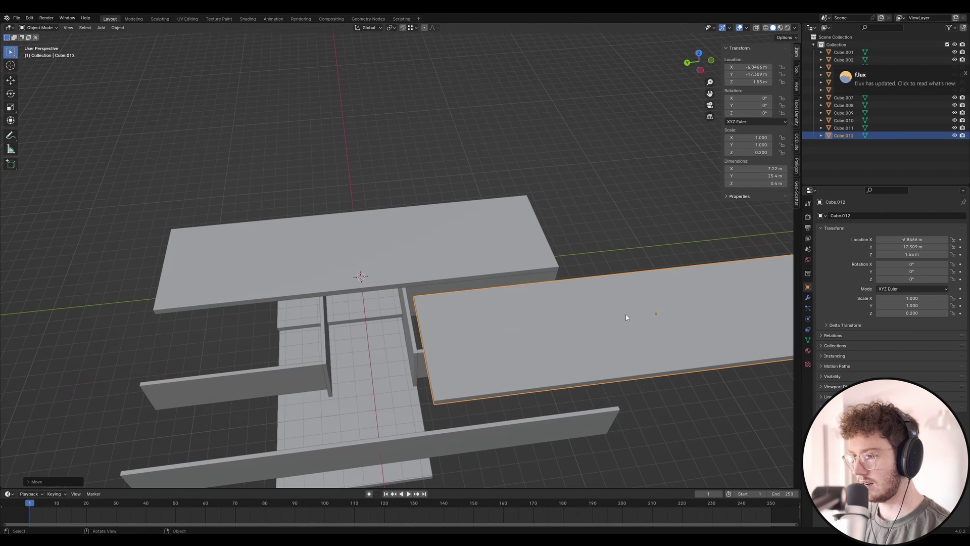
key("g")
Snap the copied slab's inner long face to the main ceiling's edge, making the copy 5 m wide.
key("Tab")
middle_click_drag(434, 301, 382, 325)
left_click(403, 346)
key("g")
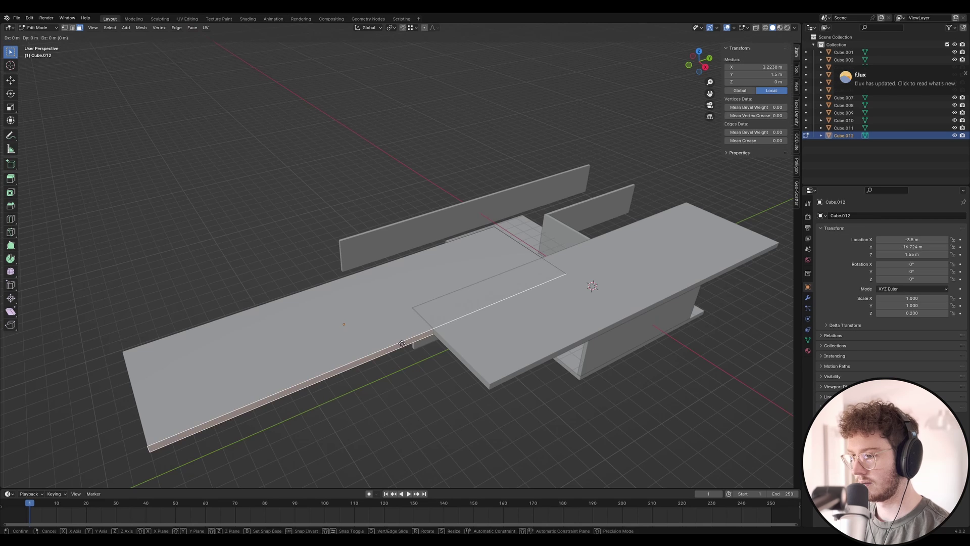
left_click(413, 308, "ctrl")
Shorten the copied slab along Y to 10.2 m by snapping its outer end face to the wing wall's end.
middle_click_drag(166, 397, 155, 410)
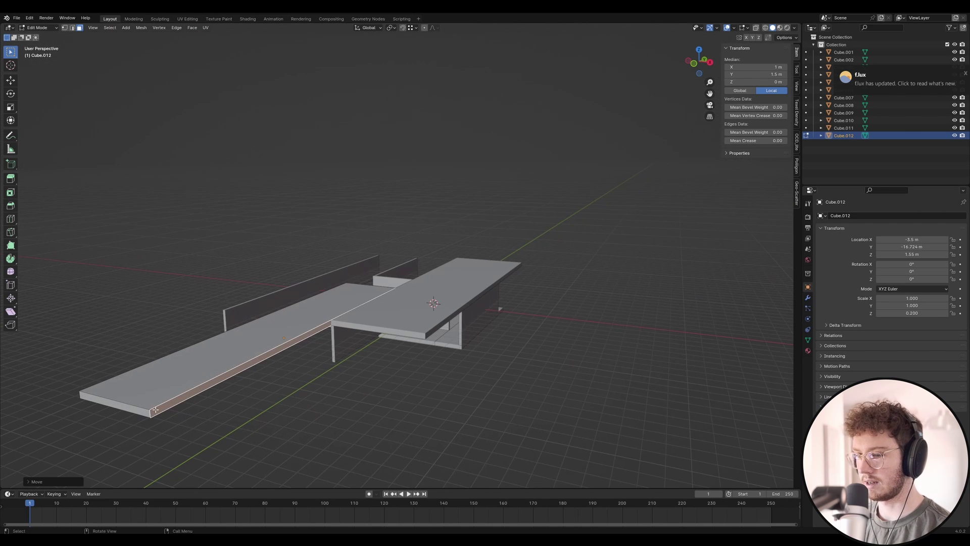
key("y")
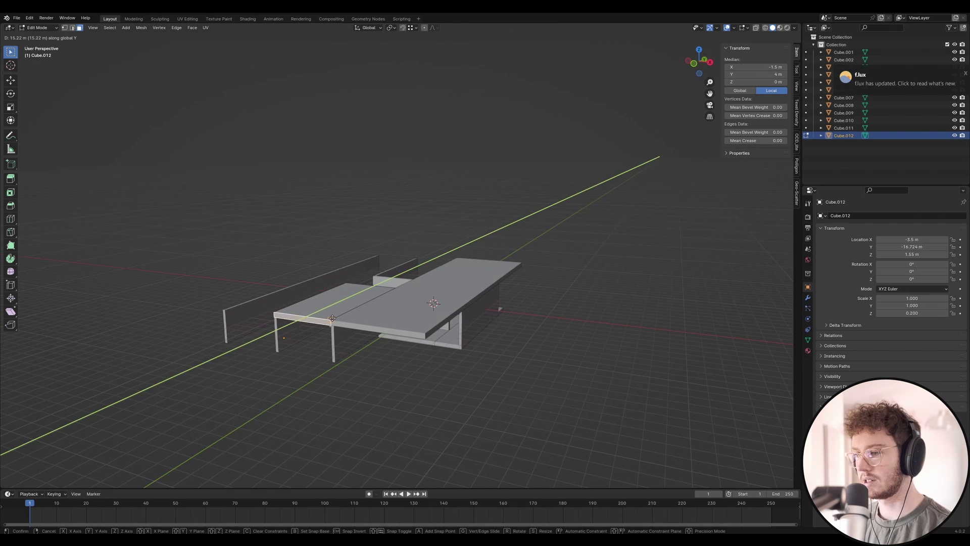
left_click(333, 318)
middle_click_drag(333, 319, 314, 286)
key("Tab")
Duplicate the wing's ceiling slab and move the copy along Y, snapping it to the side wall of the opposite wing.
key("shift+d")
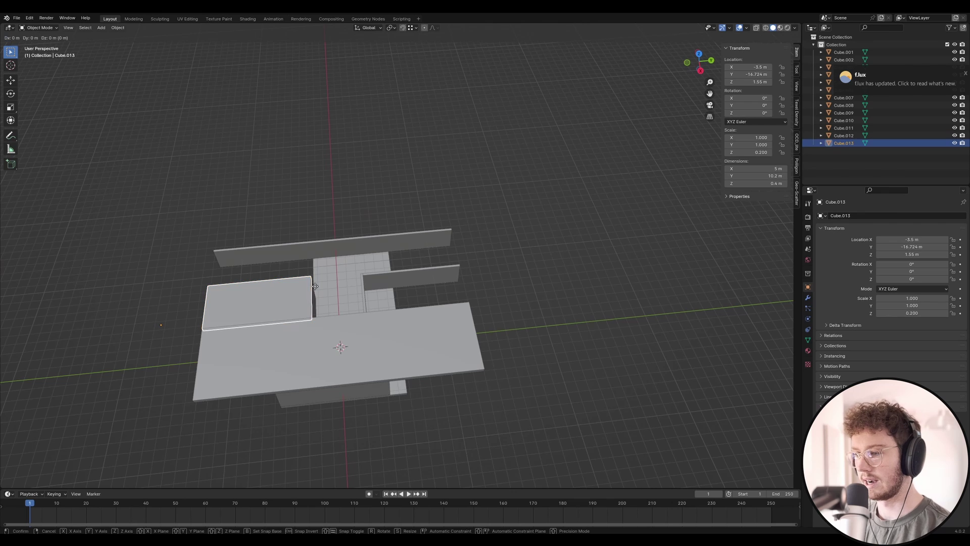
key("y")
left_click(362, 272)
right_click(376, 265)
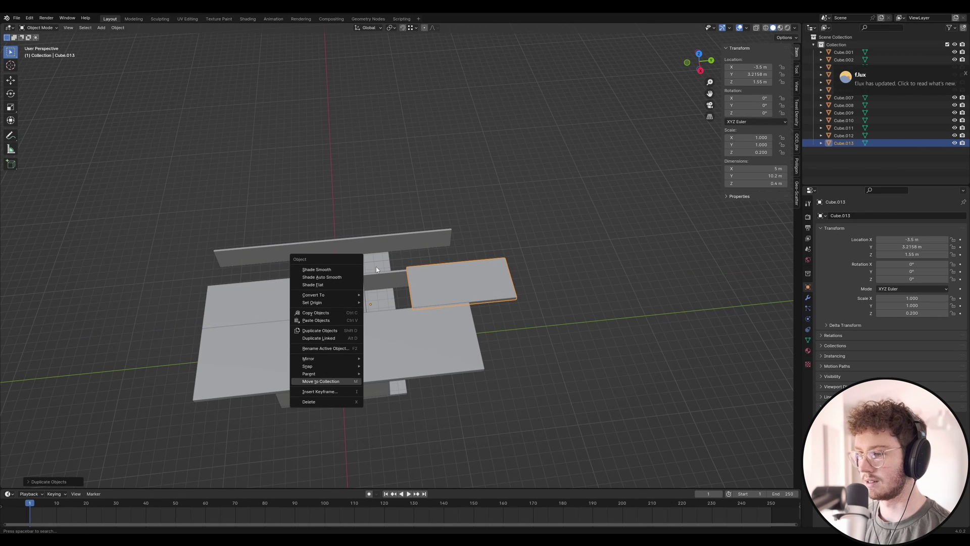
key("Escape")
scroll(352, 271, "up", 6)
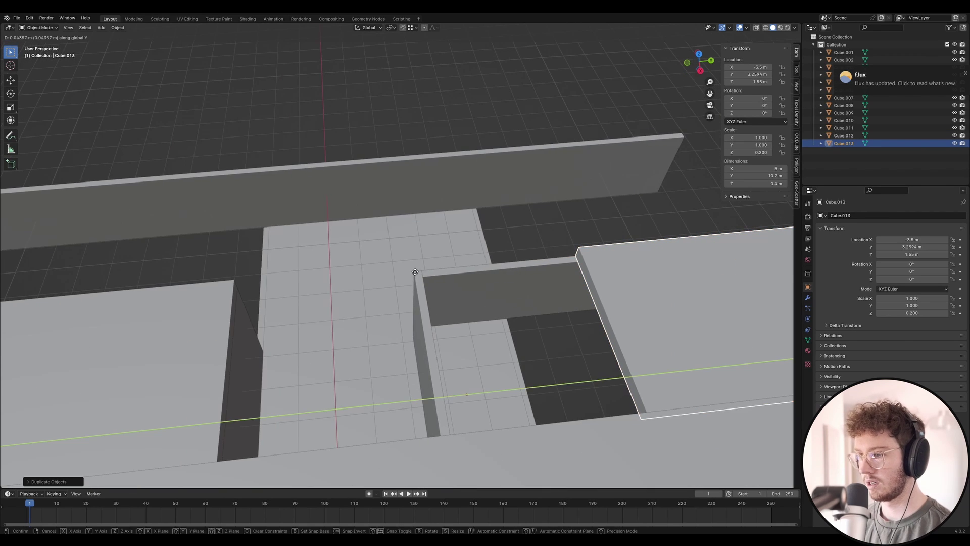
left_click(415, 271, "ctrl")
Lower the bottom faces of both wing walls along Z, snapping them to the bottom corner of the side wall.
scroll(414, 273, "down", 6)
middle_click_drag(386, 303, 401, 286)
left_click(353, 281)
scroll(422, 295, "up", 4)
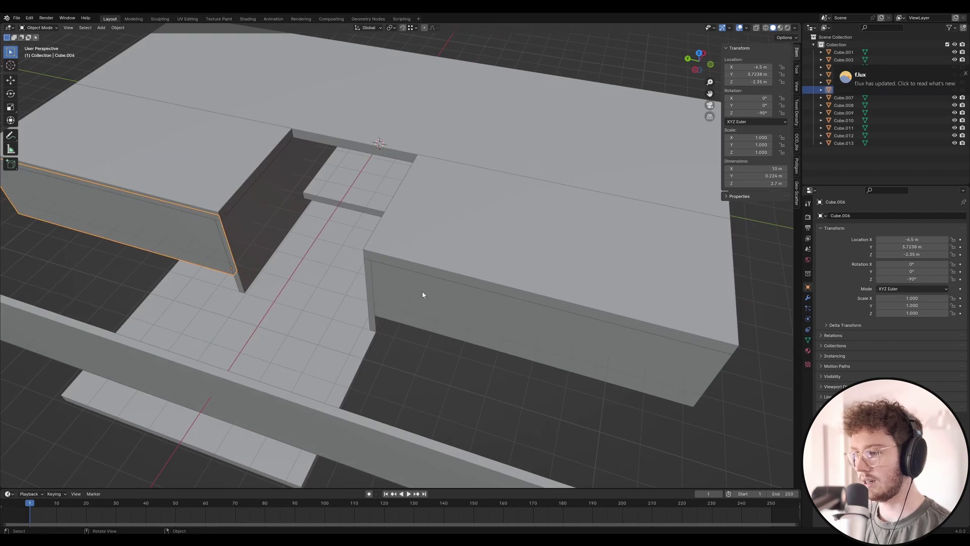
scroll(382, 325, "up", 5)
middle_click_drag(377, 323, 344, 280)
key("Tab")
middle_click_drag(402, 376, 420, 281)
left_click(445, 321)
scroll(313, 373, "up", 4)
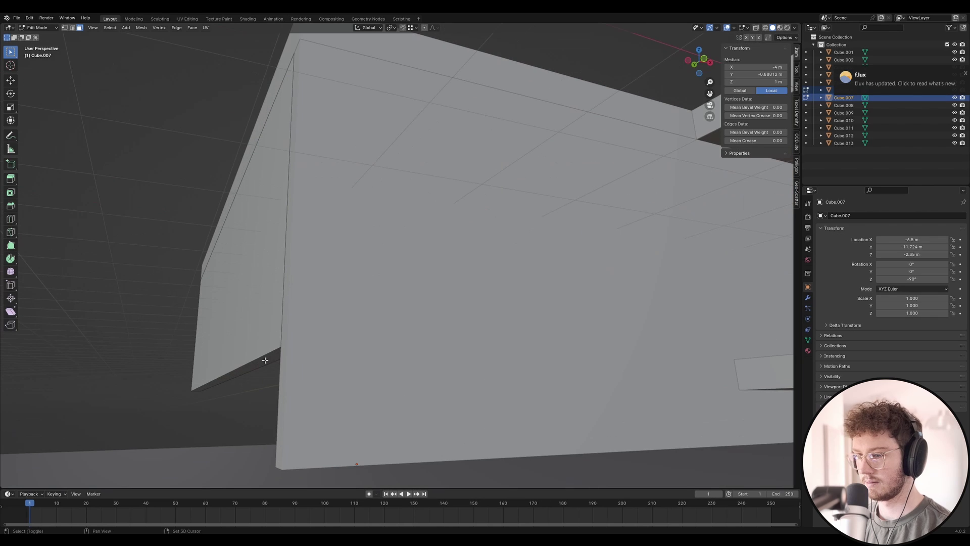
key("g")
key("z")
left_click(276, 466, "ctrl")
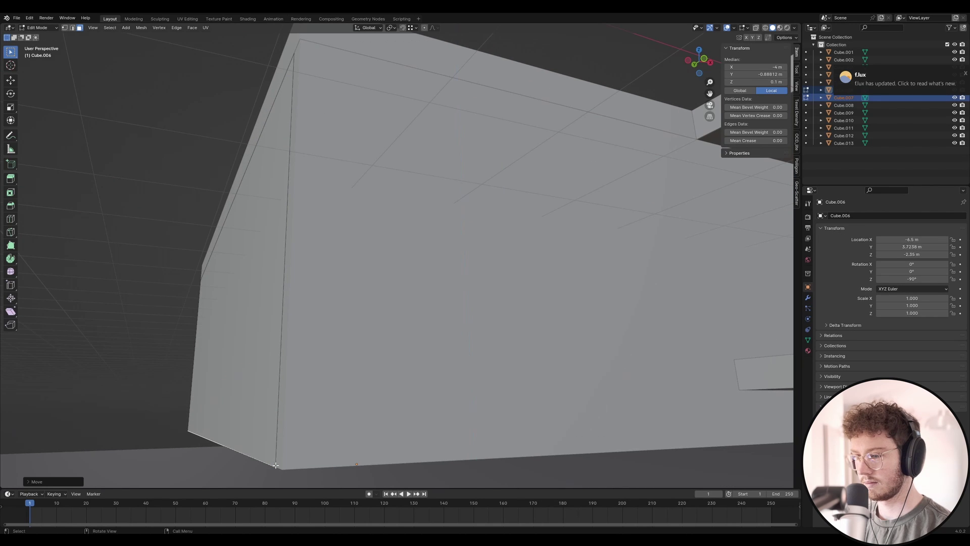
key("Tab")
Extend the lower floor slab's side face along negative Y, underneath the wing on that side.
scroll(270, 394, "down", 7)
middle_click_drag(308, 364, 390, 378)
scroll(289, 364, "down", 1)
middle_click_drag(289, 363, 392, 358)
left_click(317, 340)
key("Tab")
left_click(409, 368)
scroll(455, 384, "down", 4)
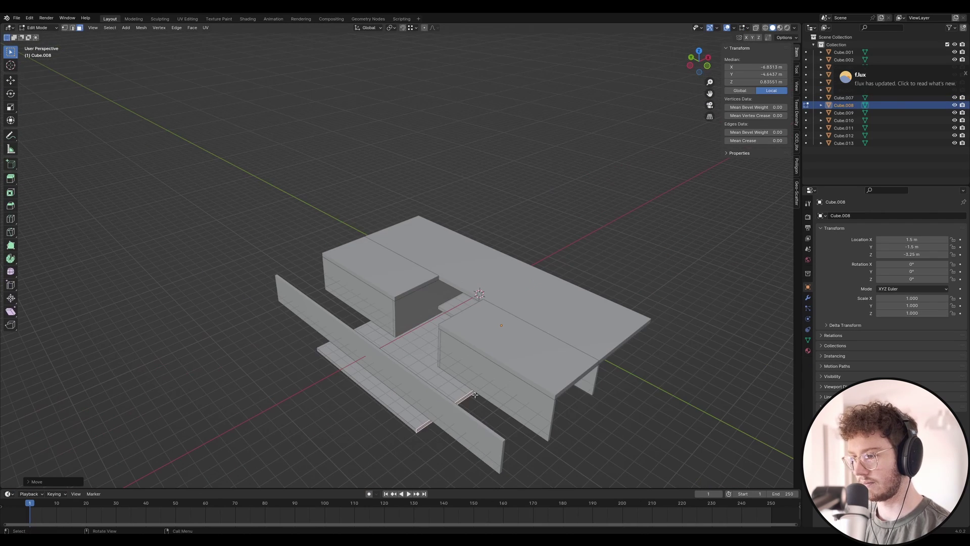
key("y")
left_click(624, 470)
Extend the lower floor slab's opposite side face along positive Y, past the end of the other wing.
middle_click_drag(272, 399, 529, 318)
key("y")
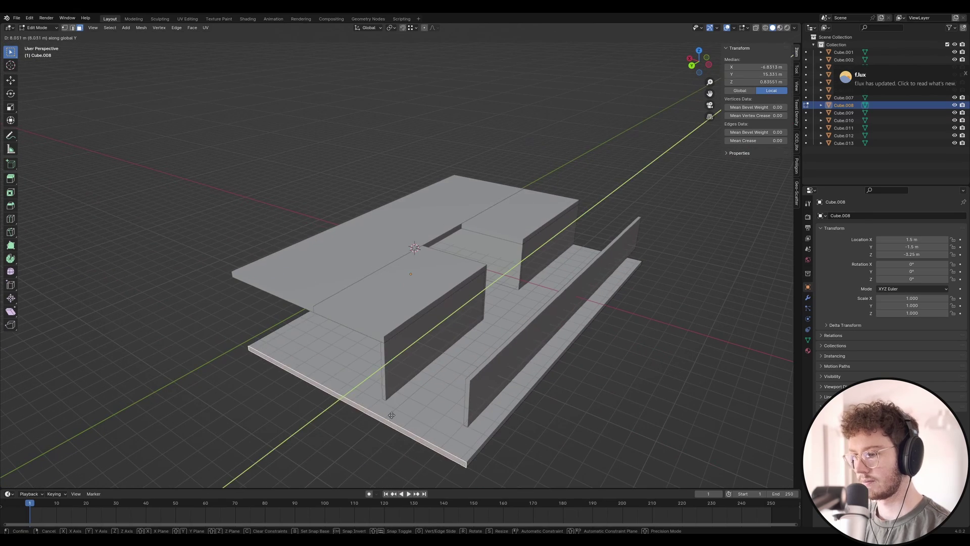
left_click(348, 425)
scroll(456, 303, "up", 5)
key("Tab")
Duplicate the main ceiling slab and move the copy along X to -15.5 m, beside the outer wall.
middle_click_drag(456, 303, 488, 345)
scroll(350, 337, "down", 10)
key("shift+d")
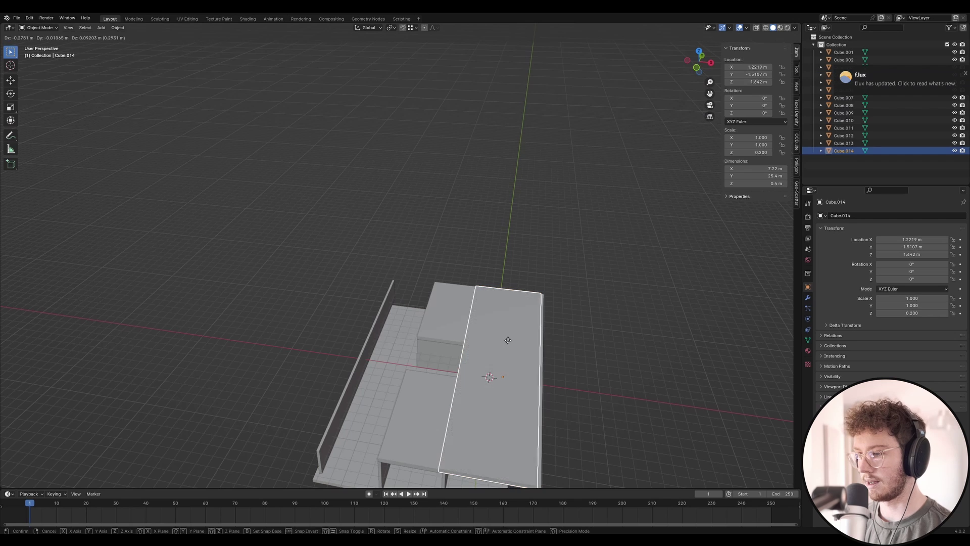
key("x")
left_click(392, 276)
key("g")
key("x")
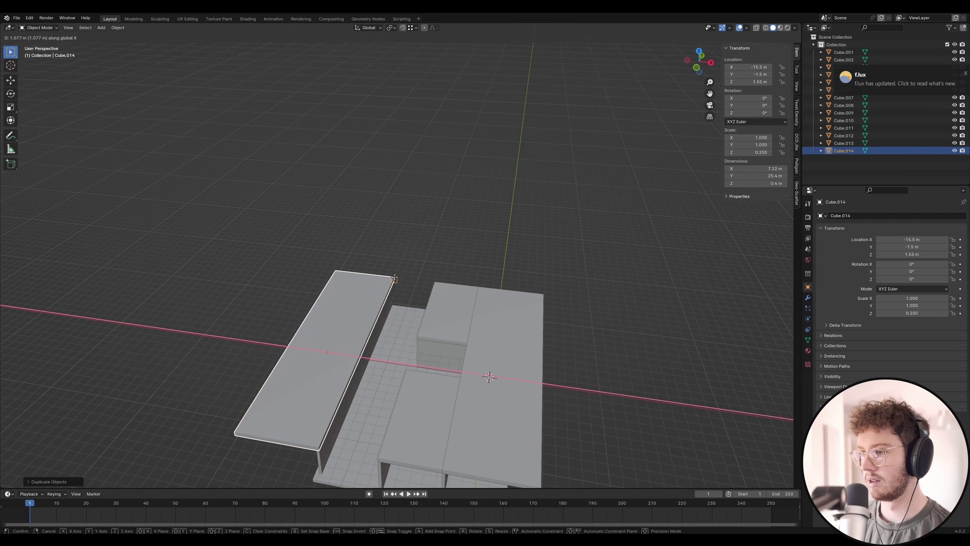
left_click(388, 288)
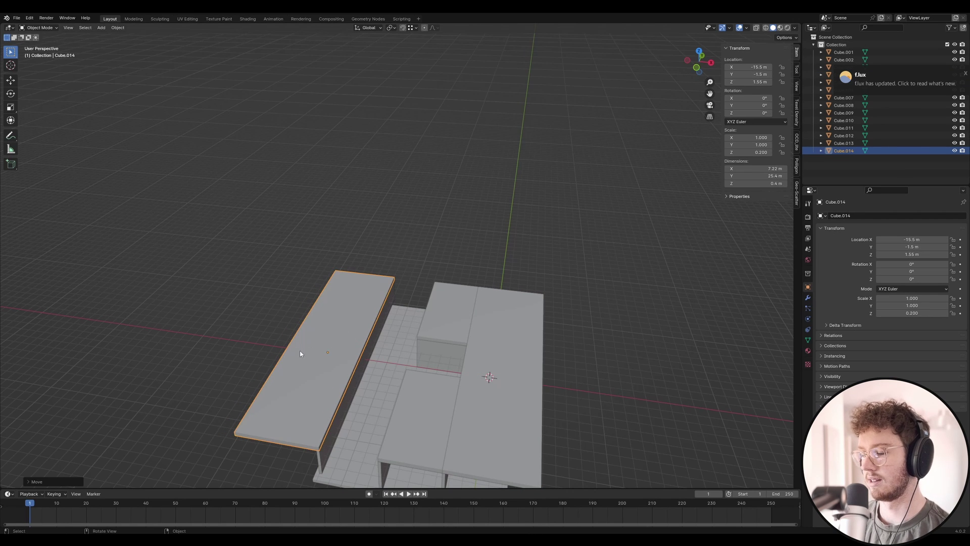
Extend the copied slab's outer long face about 3 m along negative X, making it 10.2 m wide.
middle_click_drag(300, 353, 349, 322)
key("Tab")
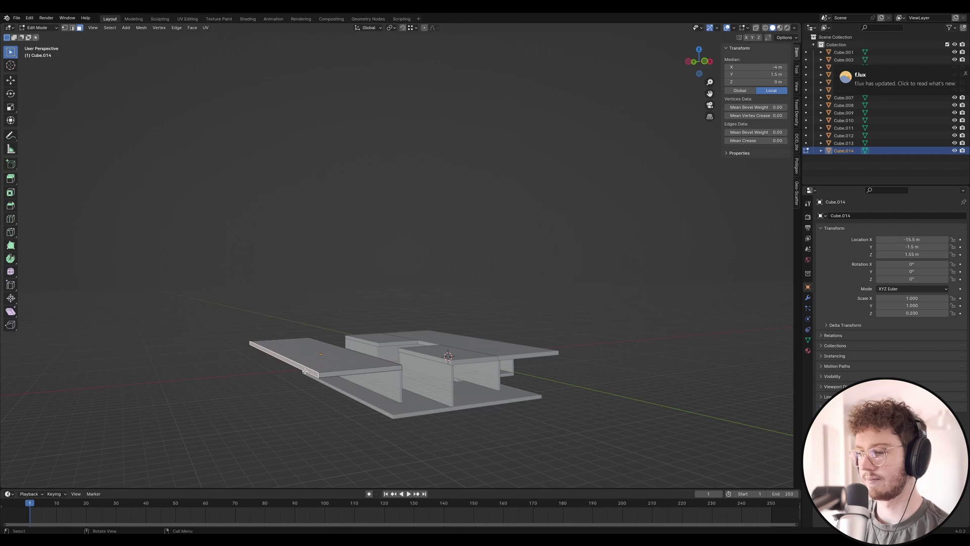
middle_click_drag(349, 358, 332, 337)
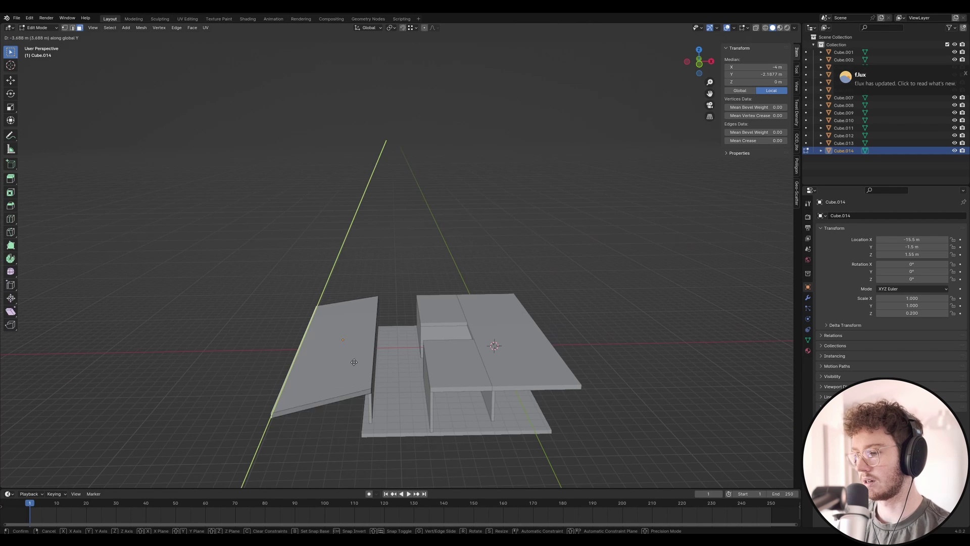
key("x")
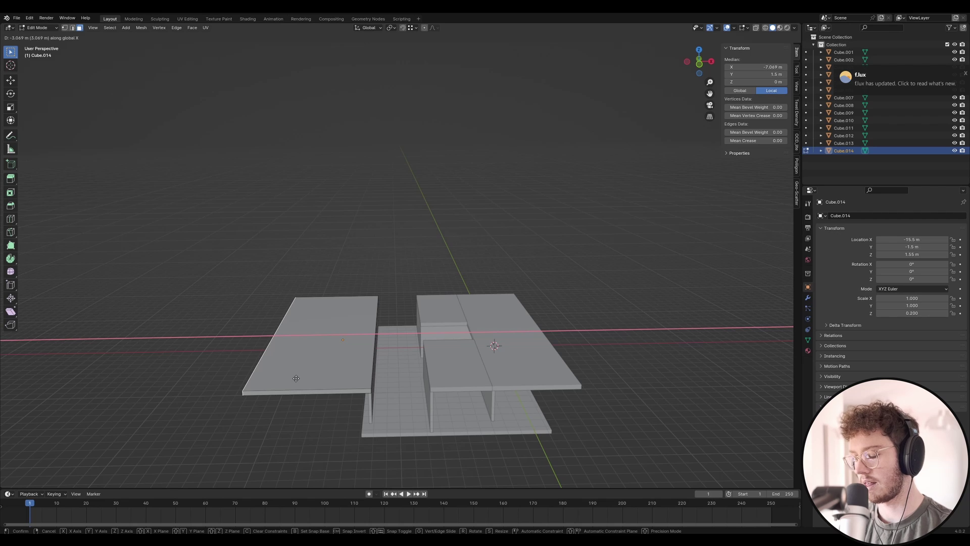
left_click(296, 378)
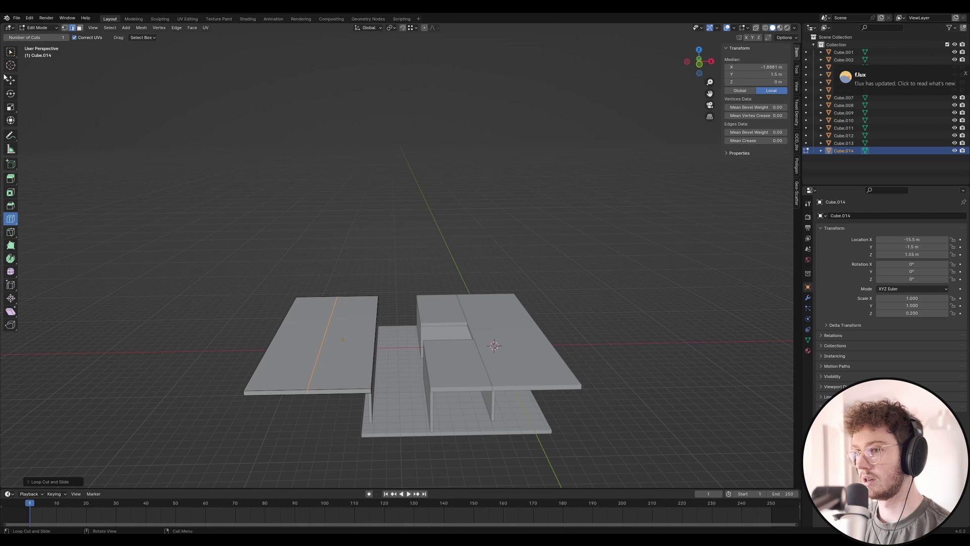
Add a lengthwise centre loop cut to the copied slab and raise it along Z into a gable ridge, 3.94 m in overall height.
key("z")
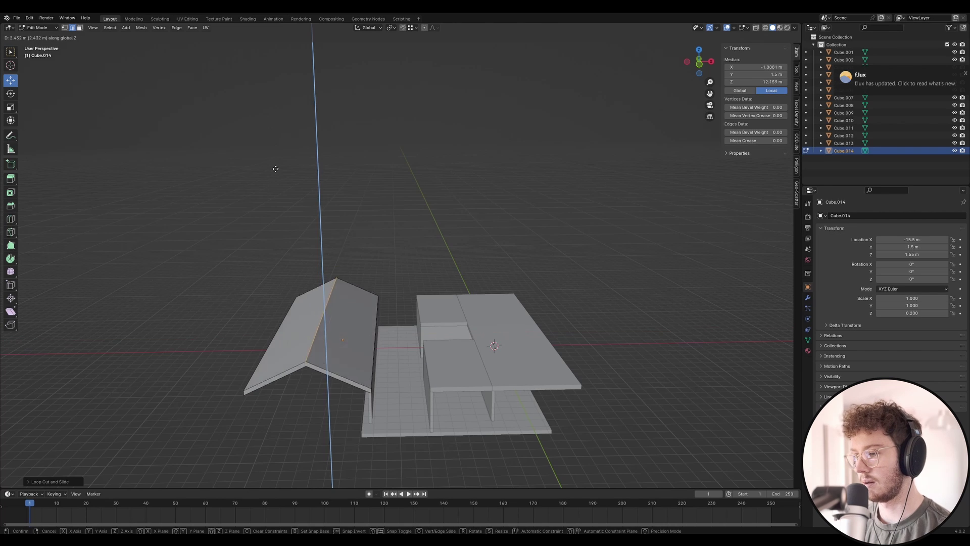
left_click(268, 150)
key("Tab")
Add a lengthwise centre loop cut to the main ceiling slab and raise it along Z to form a second gable roof.
scroll(349, 253, "up", 3)
middle_click_drag(398, 288, 532, 352)
left_click(531, 353)
key("Tab")
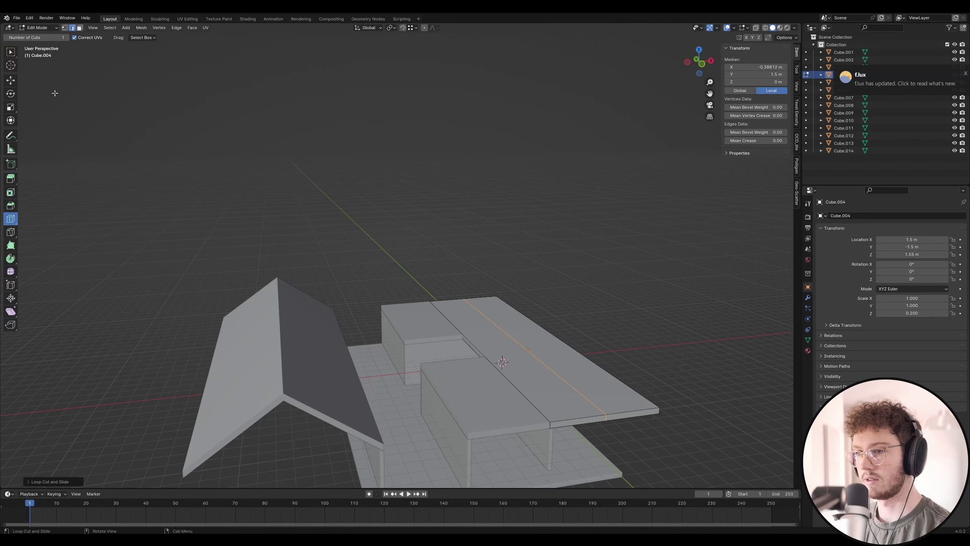
key("g")
key("z")
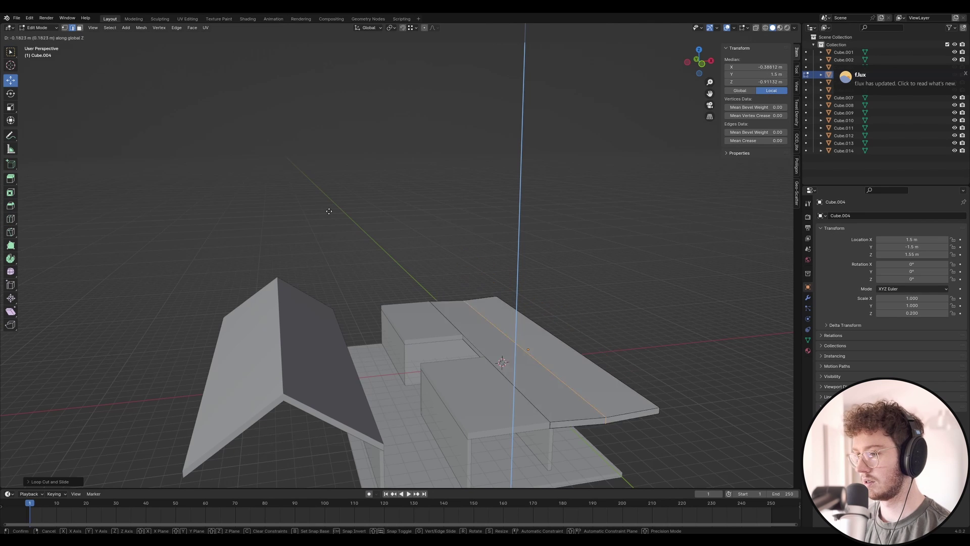
left_click(379, 263)
middle_click_drag(379, 263, 353, 232)
key("Tab")
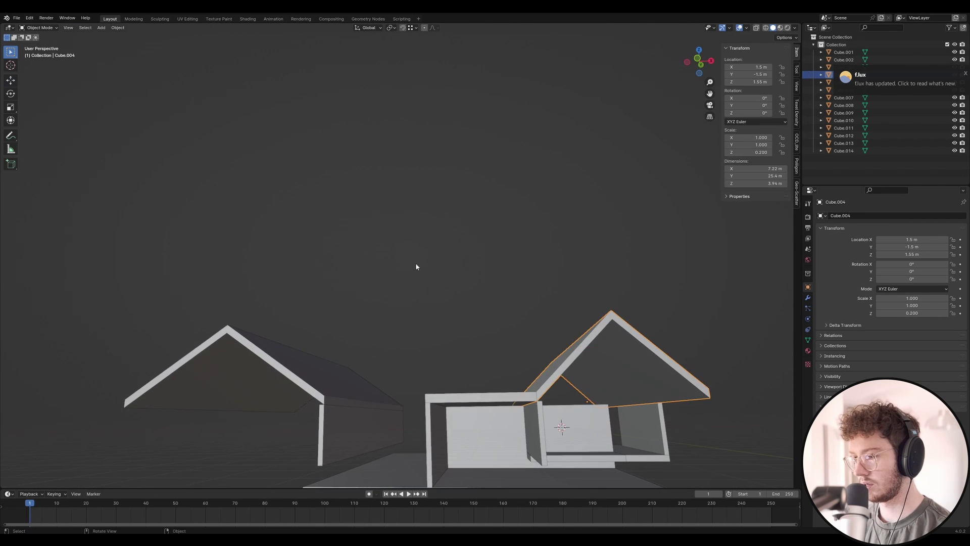
Delete the main building's gable roof and replace it with a duplicate of the wider gable roof, moved 20 m along X.
middle_click_drag(416, 264, 456, 307)
key("Delete")
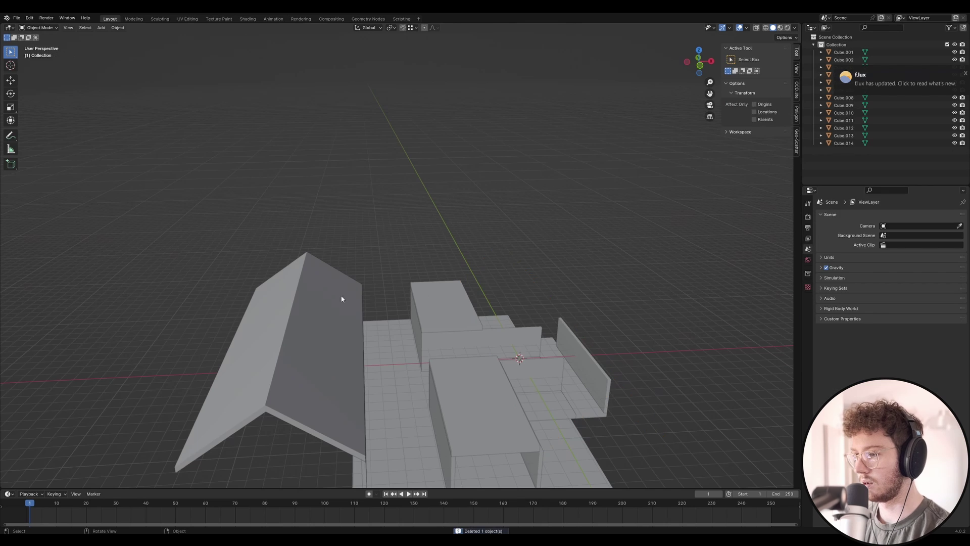
left_click(314, 295)
key("shift+d")
type("x")
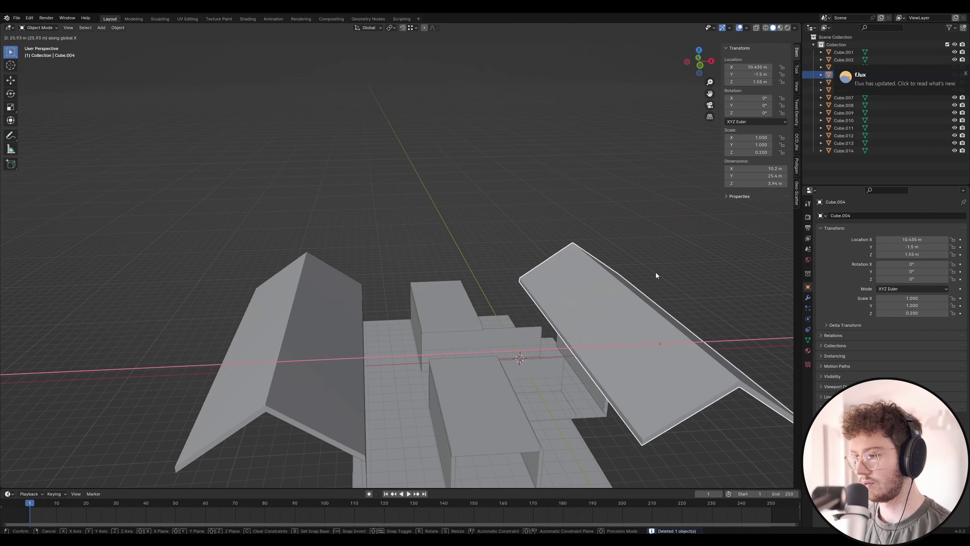
type("20")
key("Return")
mouse_move(540, 344)
middle_mouse_down()
mouse_move(543, 319)
mouse_move(496, 325)
mouse_move(580, 332)
mouse_move(485, 324)
mouse_move(568, 320)
mouse_move(561, 337)
middle_mouse_up()
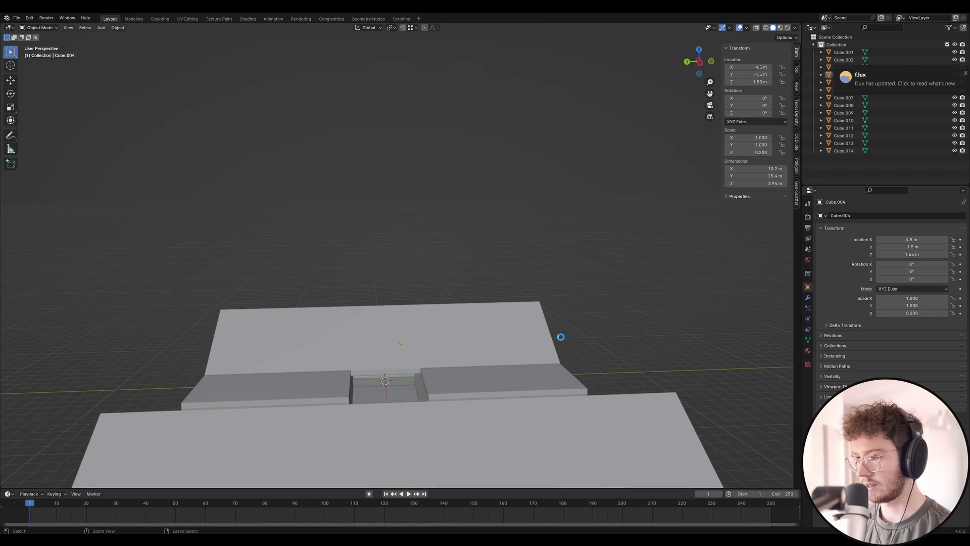
Extend the outer long wall's bottom face down along Z, snapping it to the floor slab.
middle_click_drag(475, 299, 386, 314)
scroll(282, 354, "up", 3)
left_click(256, 397)
middle_click_drag(257, 396, 402, 265)
key("Tab")
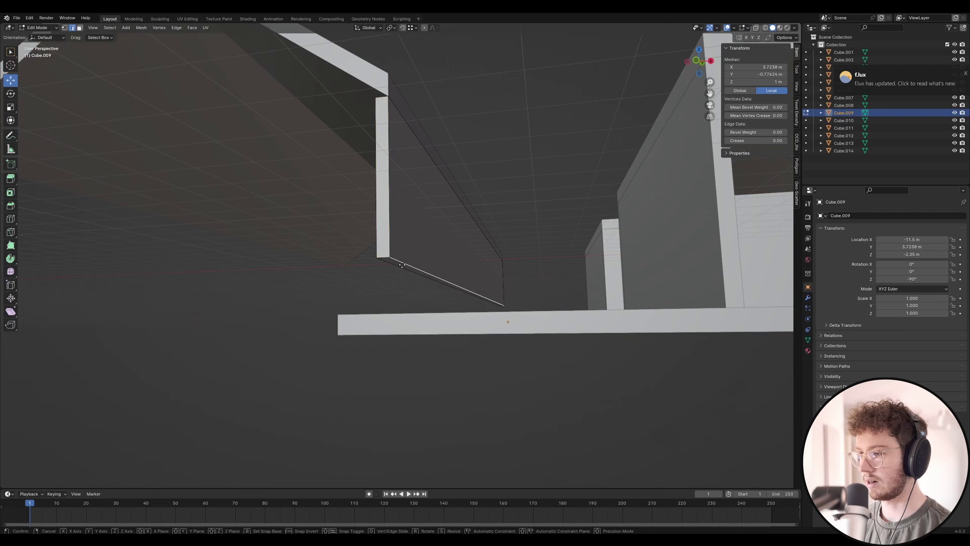
key("Escape")
left_click(79, 28)
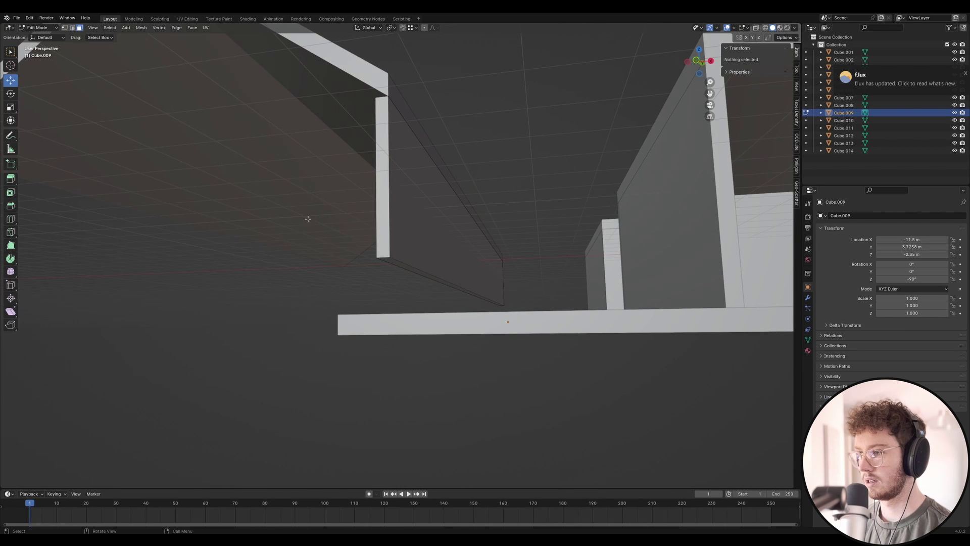
left_click(391, 262)
key("g")
key("z")
left_click(350, 304, "ctrl")
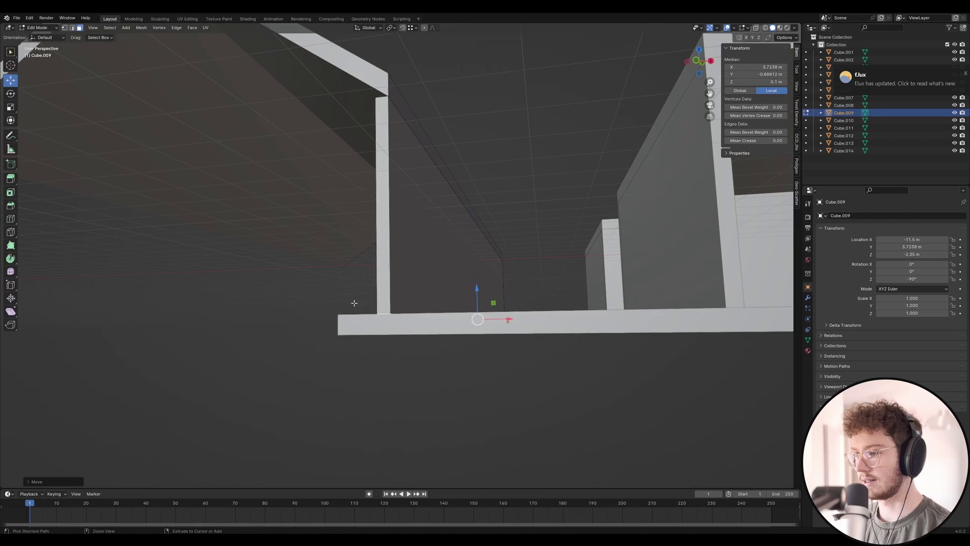
key("Tab")
middle_click_drag(485, 251, 383, 308)
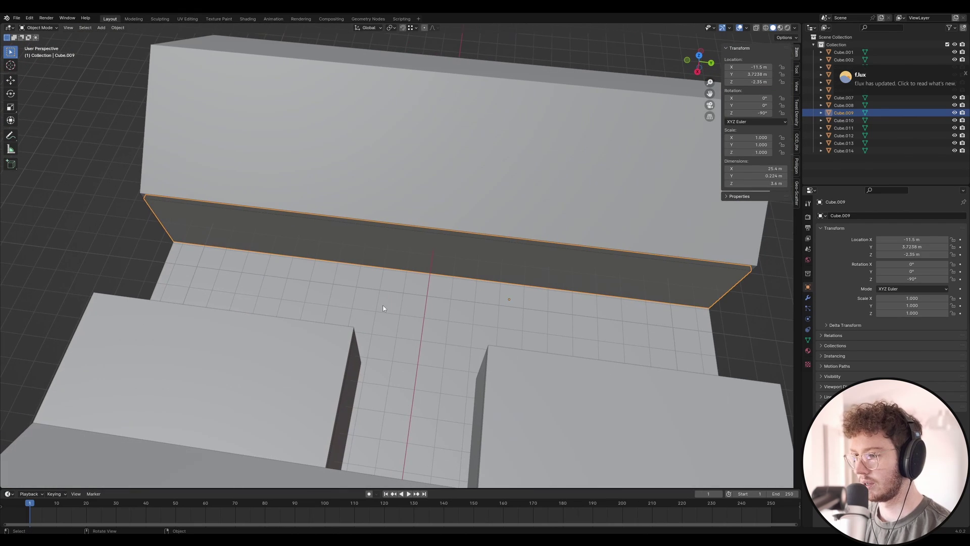
Add a camera to the scene.
middle_click_drag(308, 300, 319, 227)
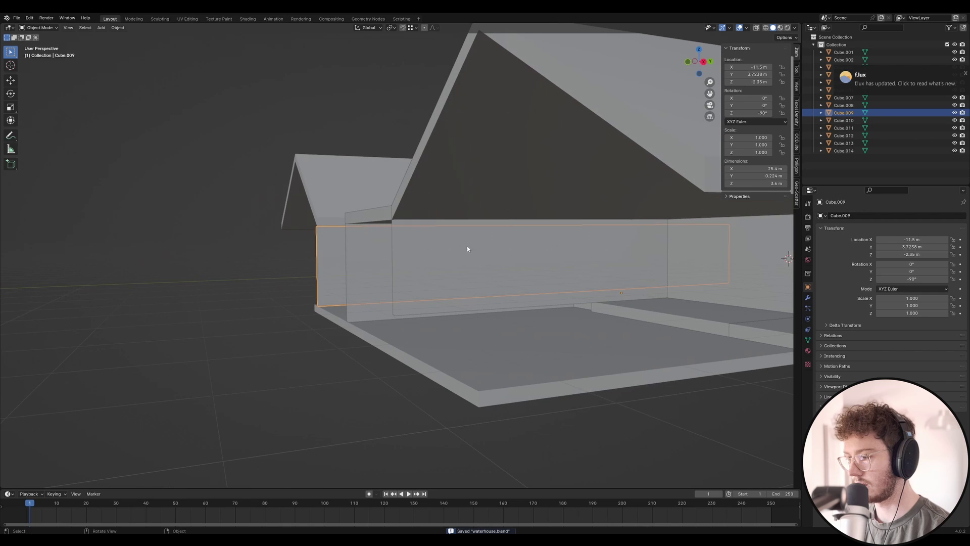
key("shift+a")
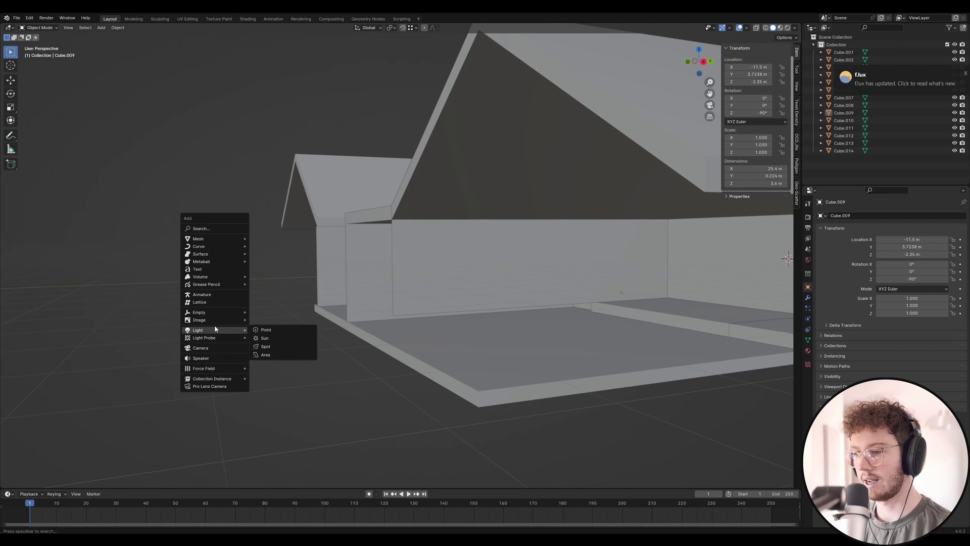
left_click(219, 349)
Align the camera to a view from inside the house, looking down the central corridor along negative X.
scroll(381, 288, "down", 7)
scroll(446, 277, "up", 6)
middle_click_drag(437, 279, 292, 129)
scroll(448, 283, "up", 6)
scroll(448, 283, "down", 2)
scroll(489, 261, "up", 1)
scroll(354, 233, "down", 1)
scroll(390, 204, "down", 2)
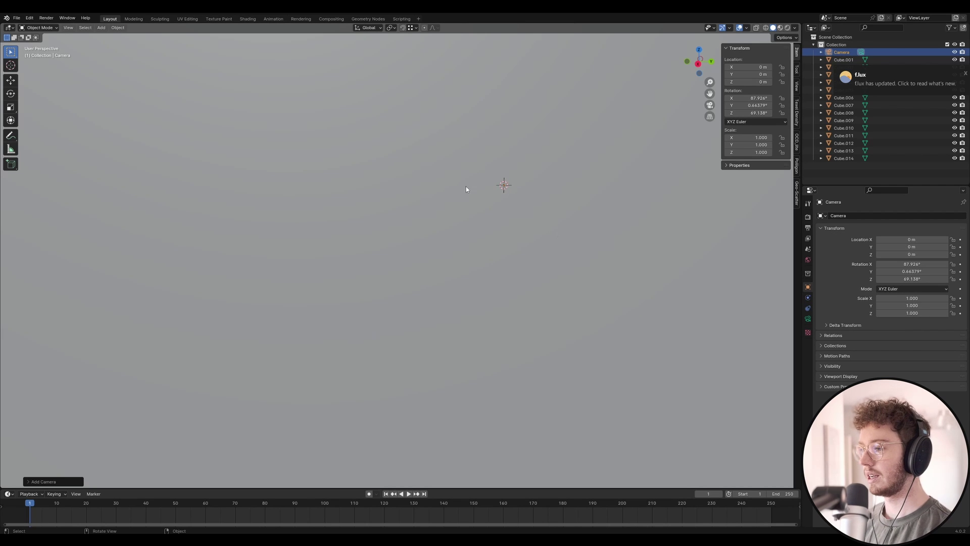
scroll(471, 270, "down", 8)
middle_click_drag(356, 243, 448, 221)
scroll(394, 233, "up", 5)
scroll(487, 219, "up", 4)
scroll(477, 223, "up", 5)
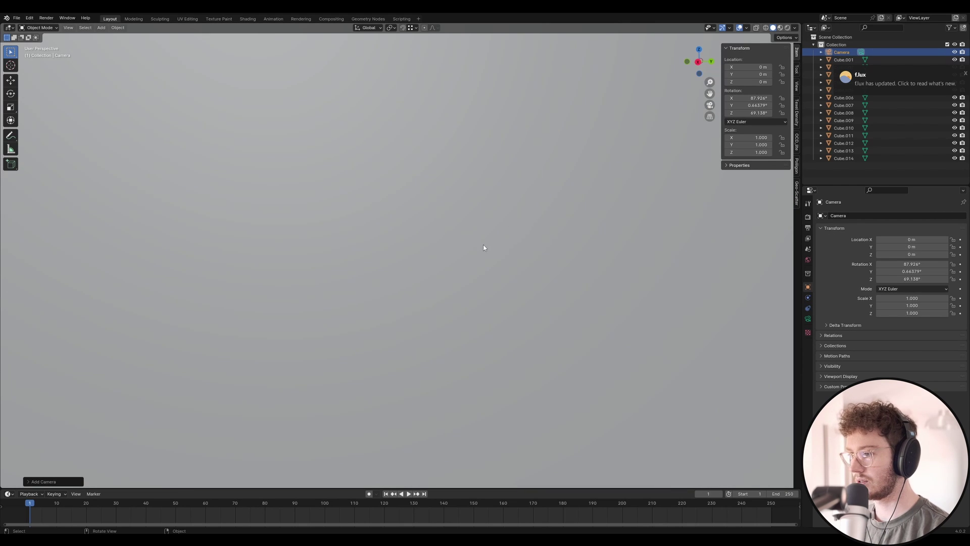
middle_click_drag(543, 214, 623, 255)
scroll(622, 257, "down", 4)
scroll(486, 296, "up", 2)
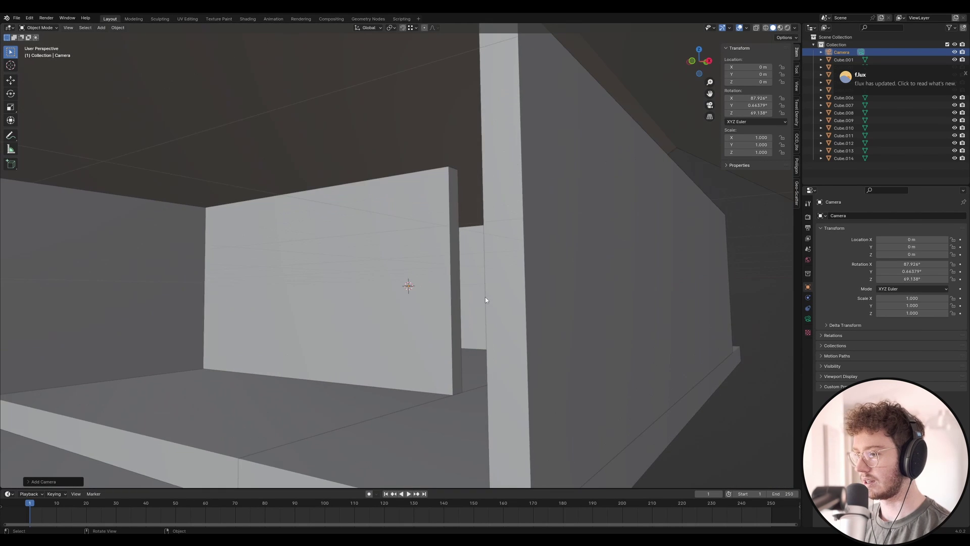
scroll(430, 320, "up", 3)
scroll(520, 301, "up", 5)
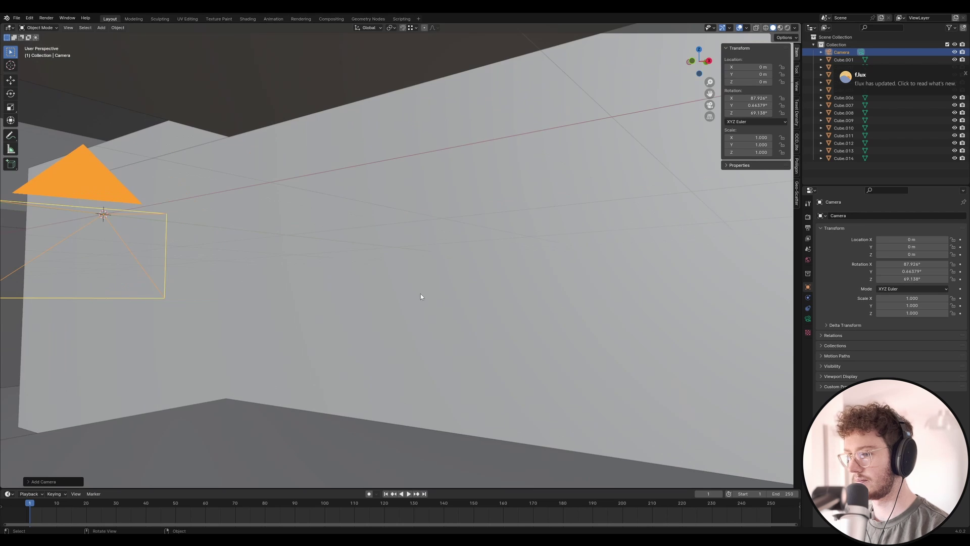
middle_click_drag(259, 279, 712, 260)
mouse_move(418, 297)
middle_mouse_down("shift")
mouse_move(479, 292)
mouse_move(422, 286)
middle_mouse_up("shift")
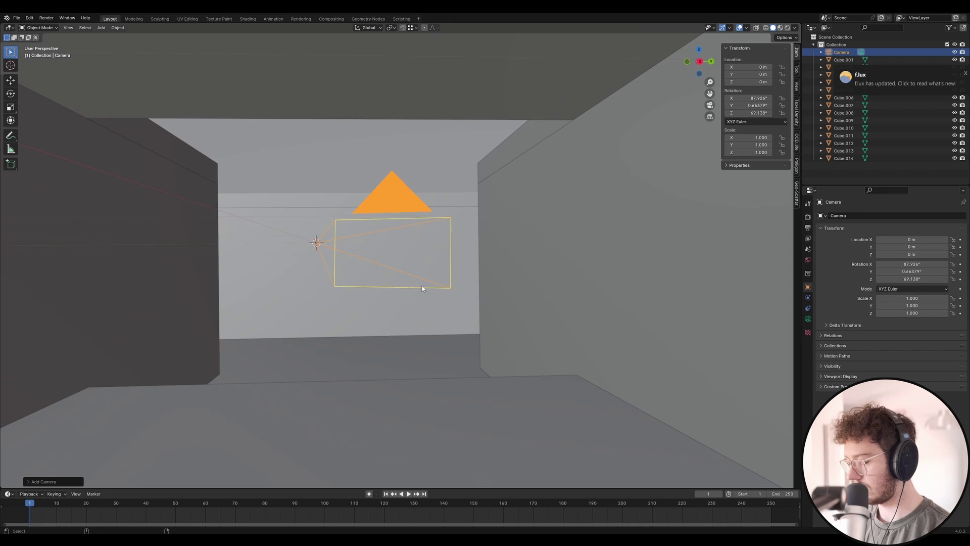
key("ctrl+alt+KP_0")
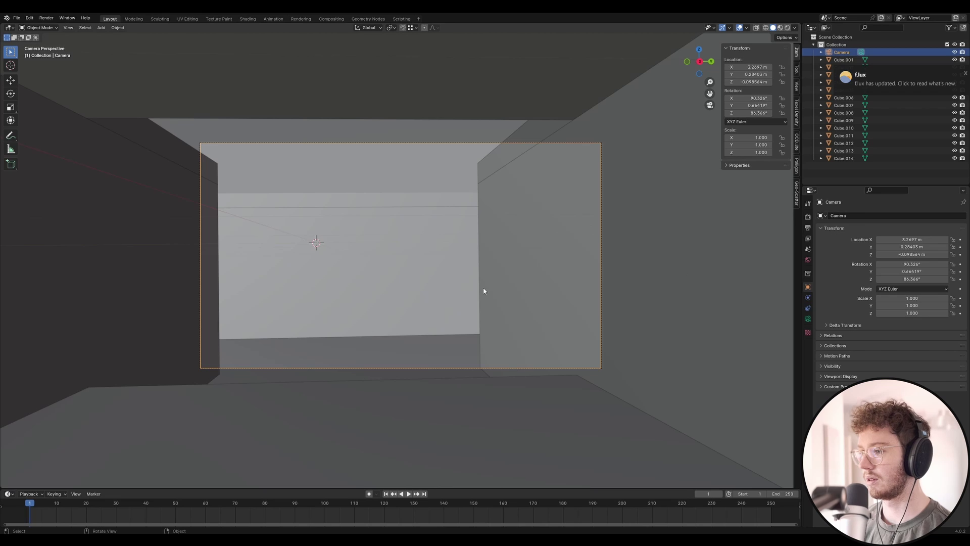
Set the camera's focal length to 35 mm.
left_click(808, 318)
left_click(918, 254)
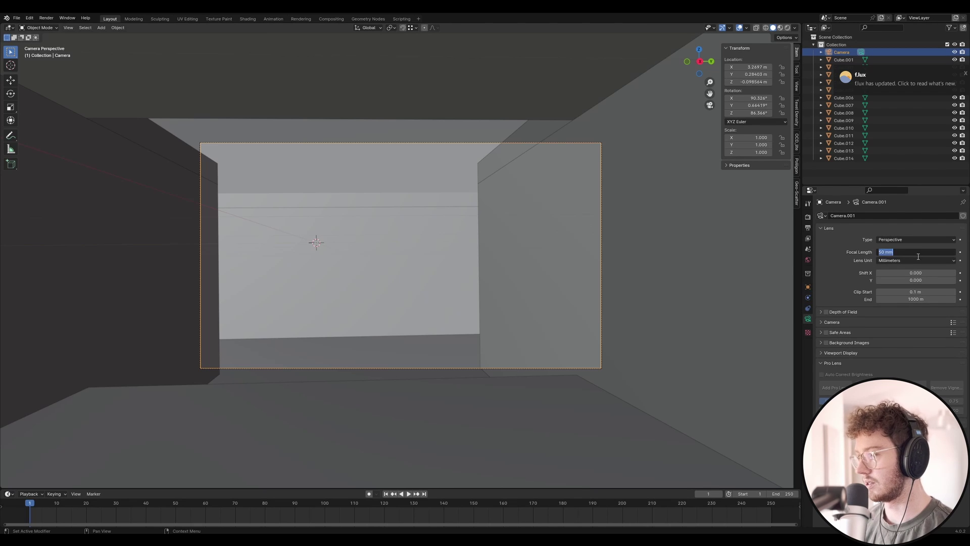
type("35")
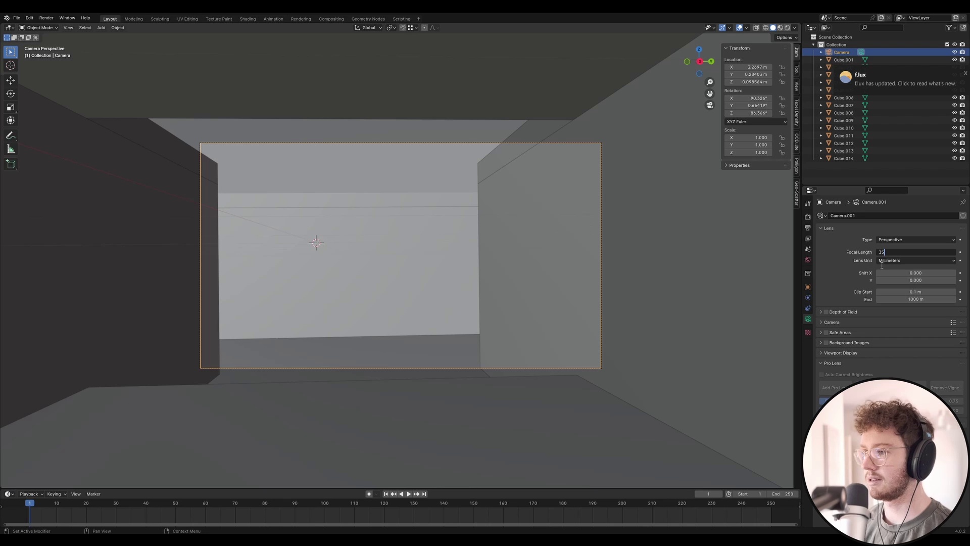
key("Return")
Move the camera back about 1.26 m along X and about 0.72 m along negative Y.
key("g")
key("x")
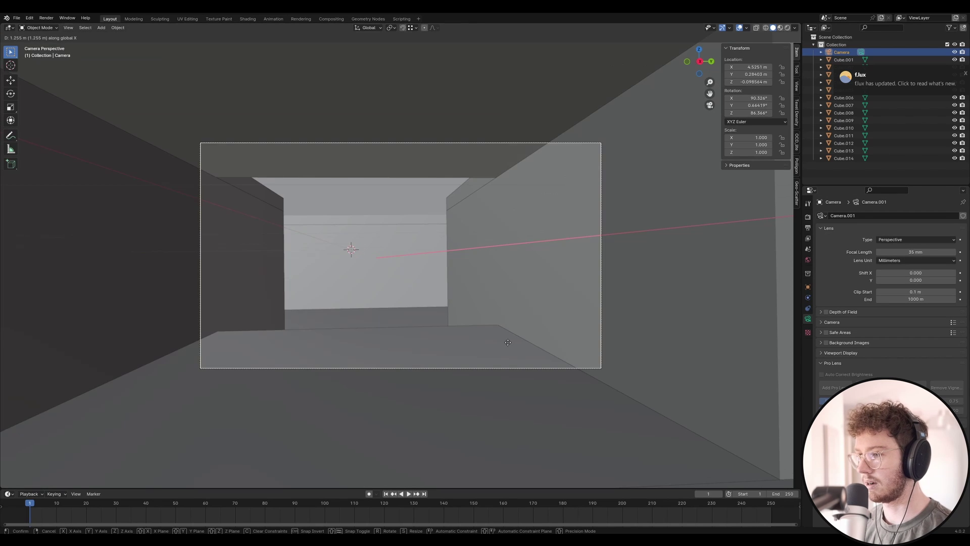
left_click(508, 343)
key("g")
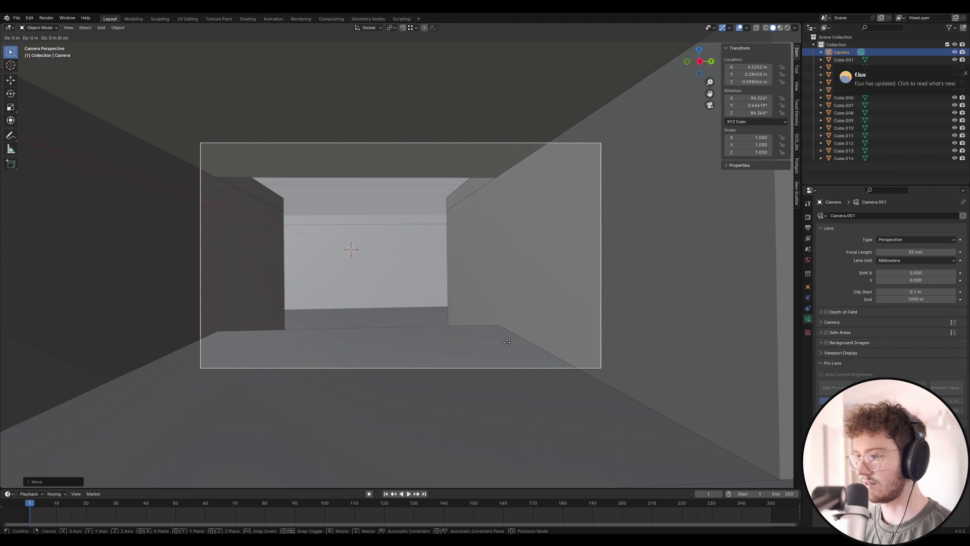
key("z")
key("x")
key("y")
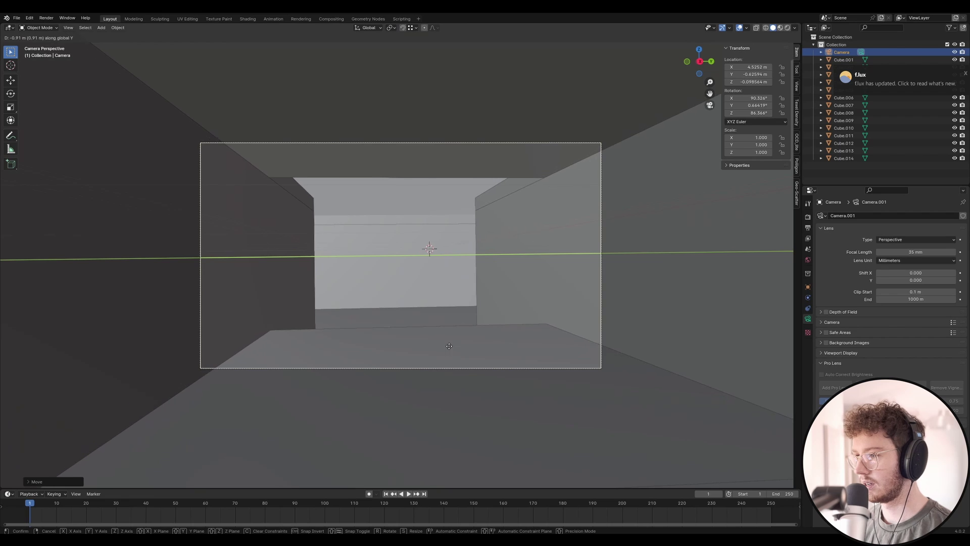
left_click(460, 342)
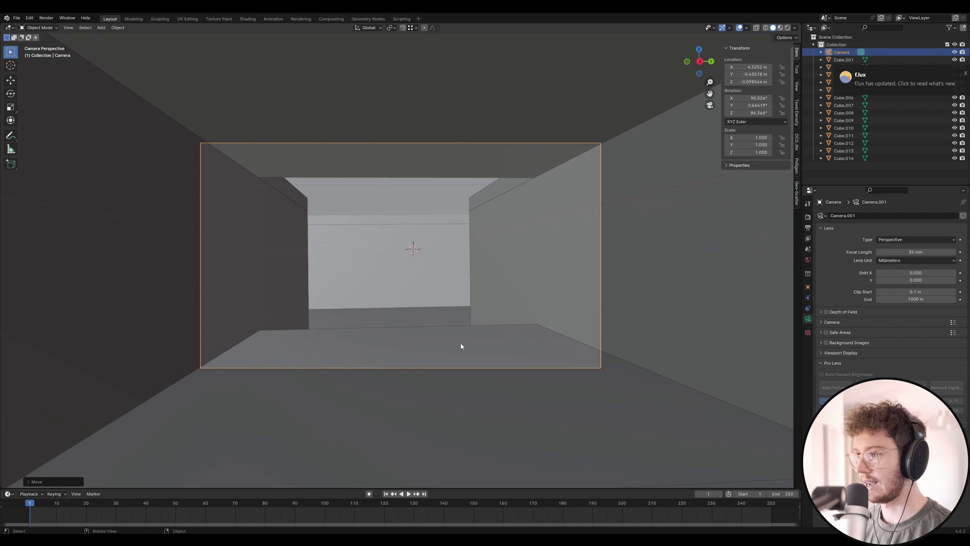
Set the camera's rotation to X 90°, Y 0°, Z 90° and shift it about 0.29 m along Y to centre the corridor.
left_click(764, 98)
type("90")
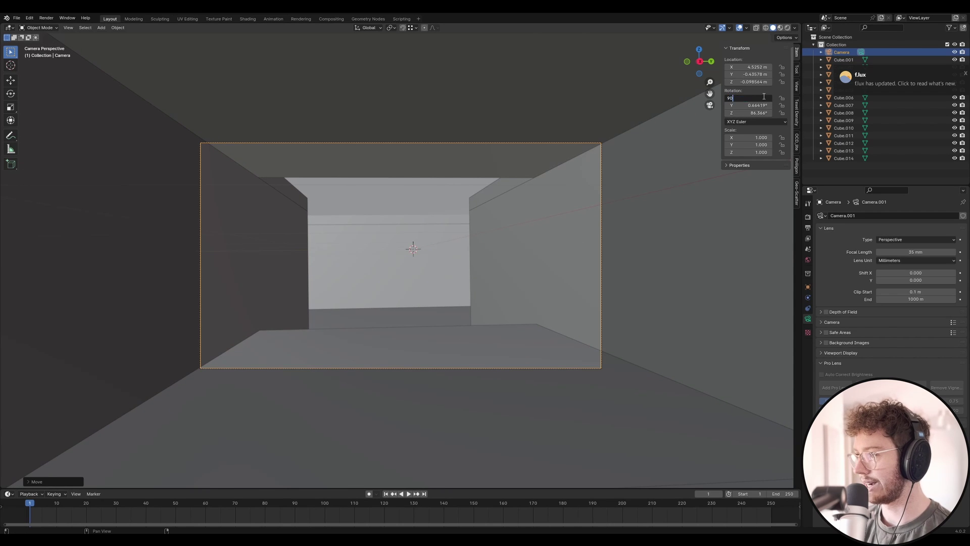
key("Tab")
type("0")
key("Tab")
type("90")
key("Return")
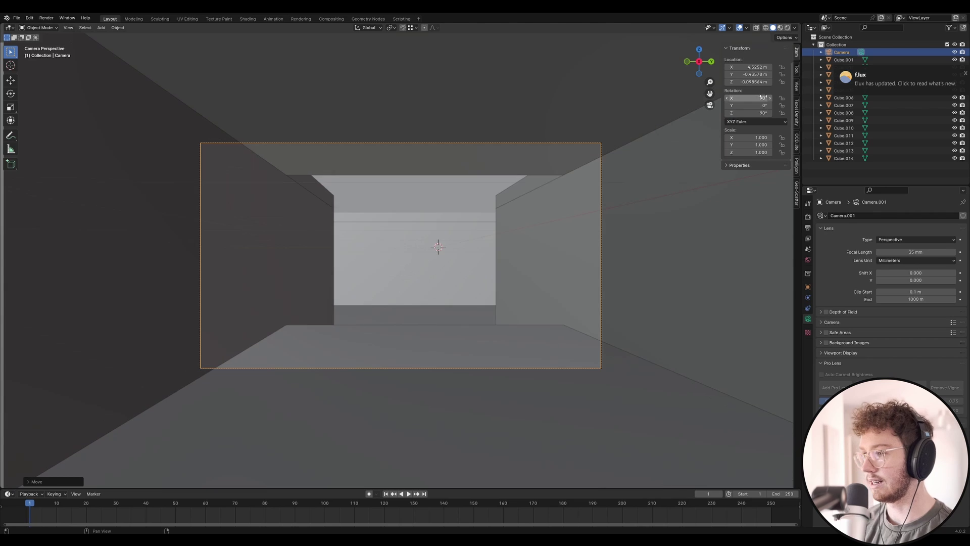
key("g")
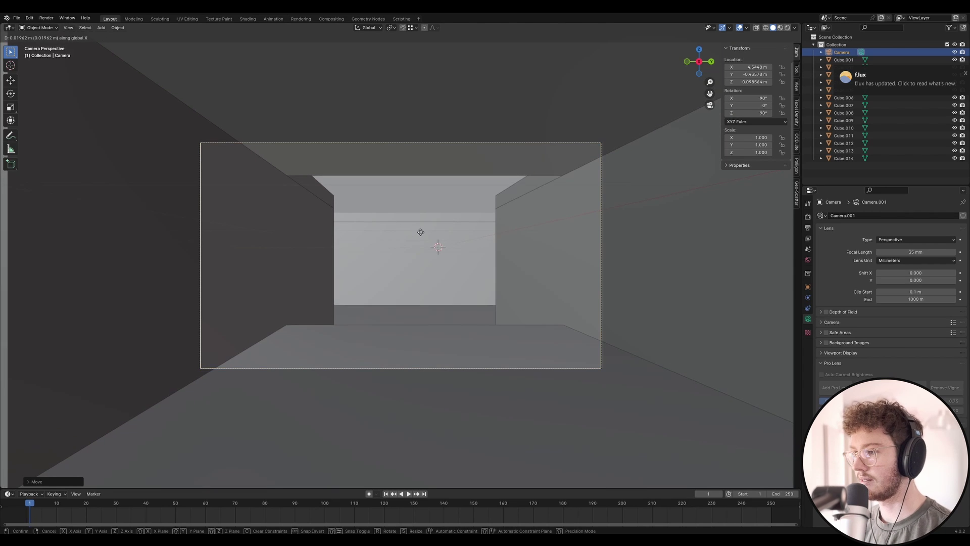
key("y")
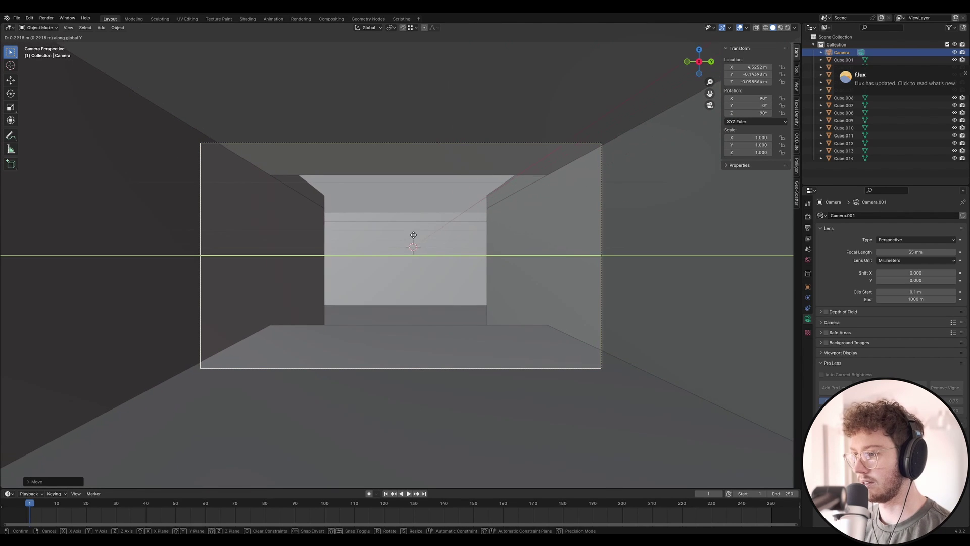
left_click(414, 233)
Set the camera's focal length to 18 mm.
left_click(924, 253)
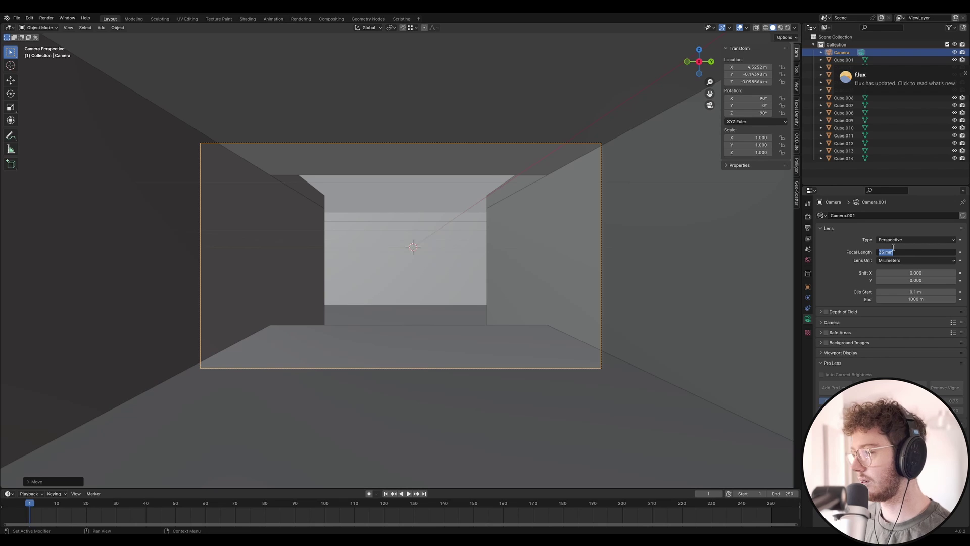
type("18")
key("Return")
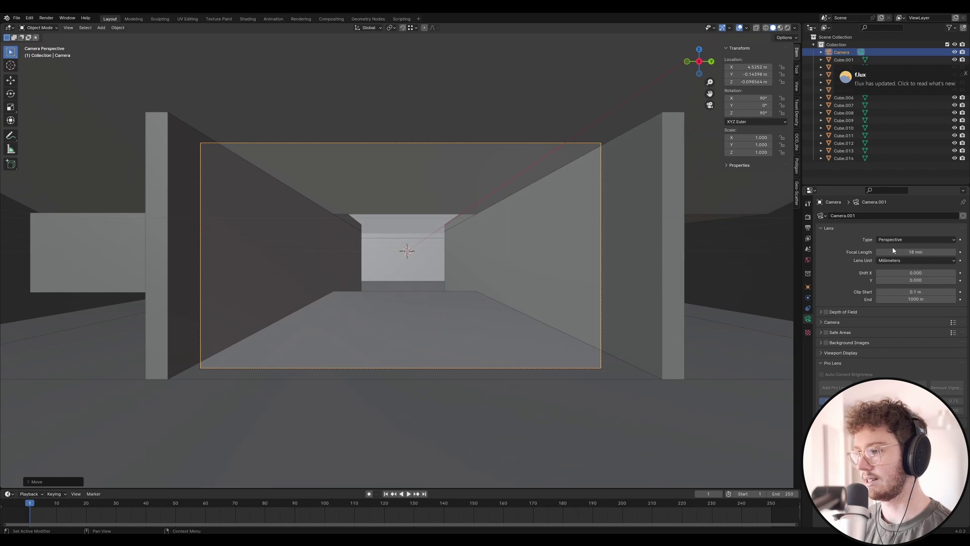
Set the camera's focal length to 25 mm and save the file.
left_click(933, 251)
type("25")
key("Return")
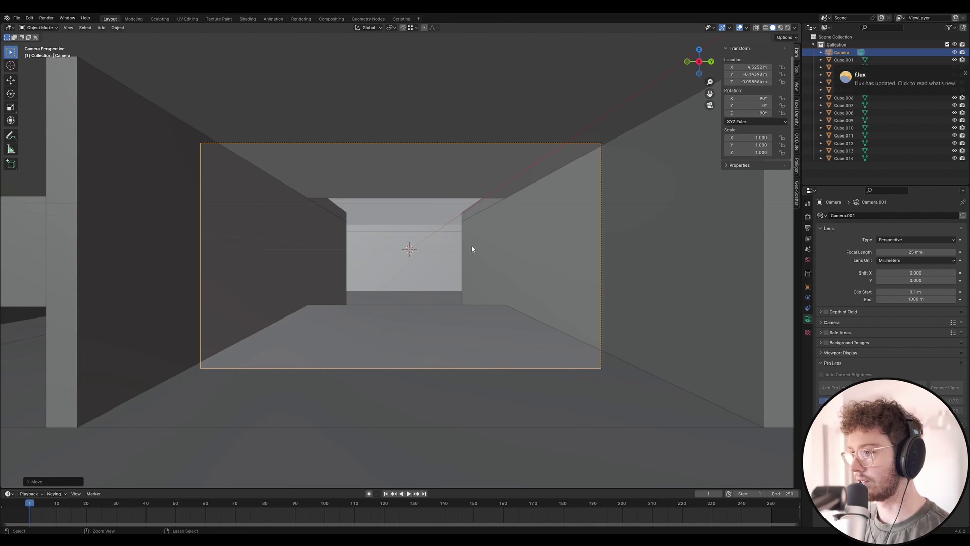
key("ctrl+s")
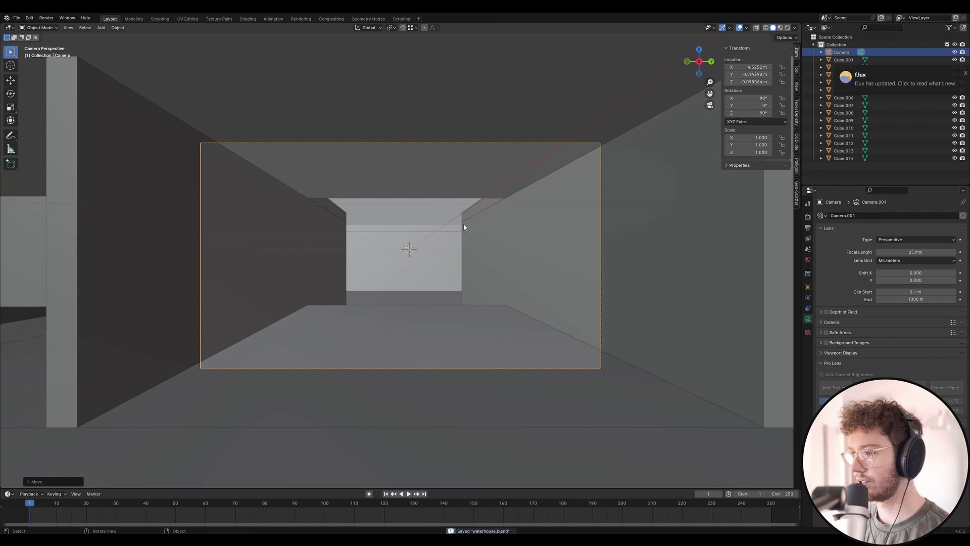
Set the render output resolution to 1080 × 1350 px for a portrait frame.
left_click(808, 217)
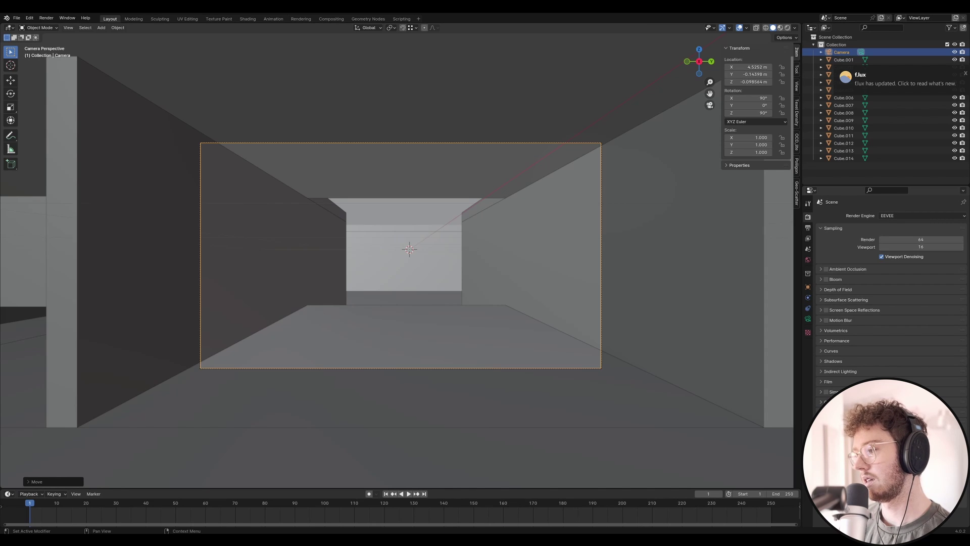
left_click(808, 229)
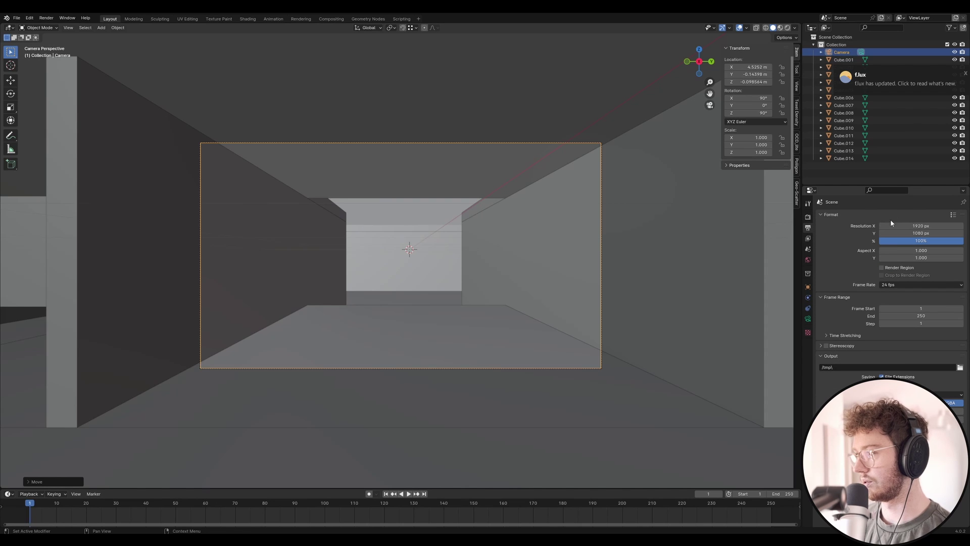
double_click(912, 225)
type("1080")
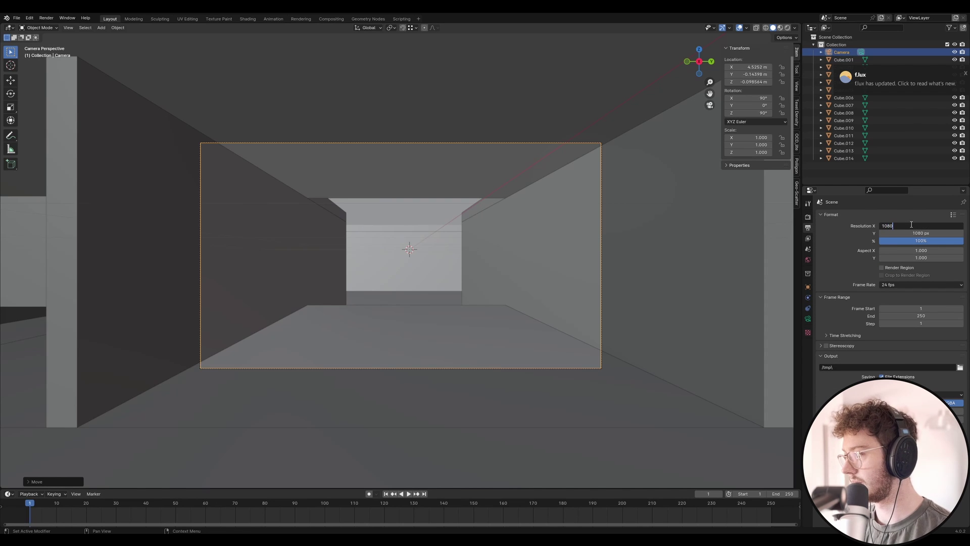
key("Tab")
type("13")
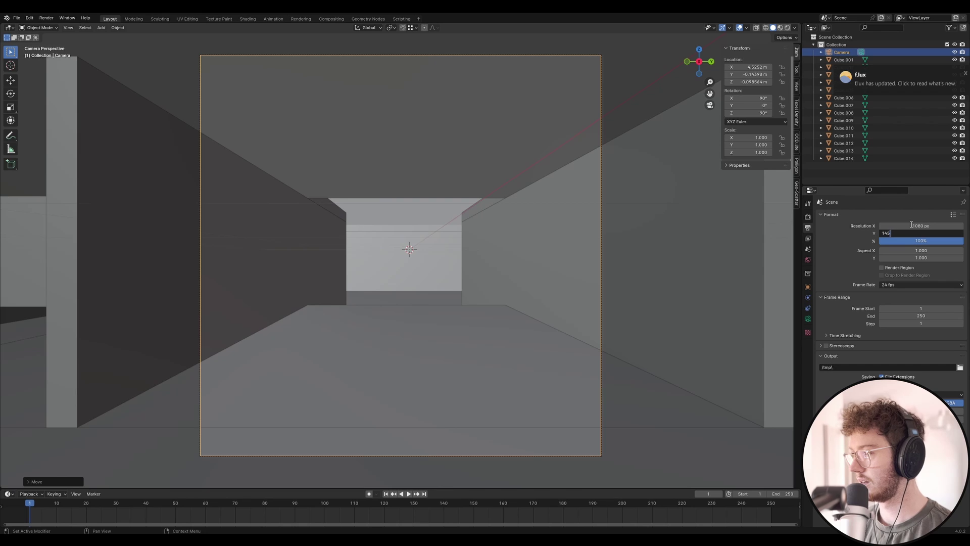
type("50")
key("Return")
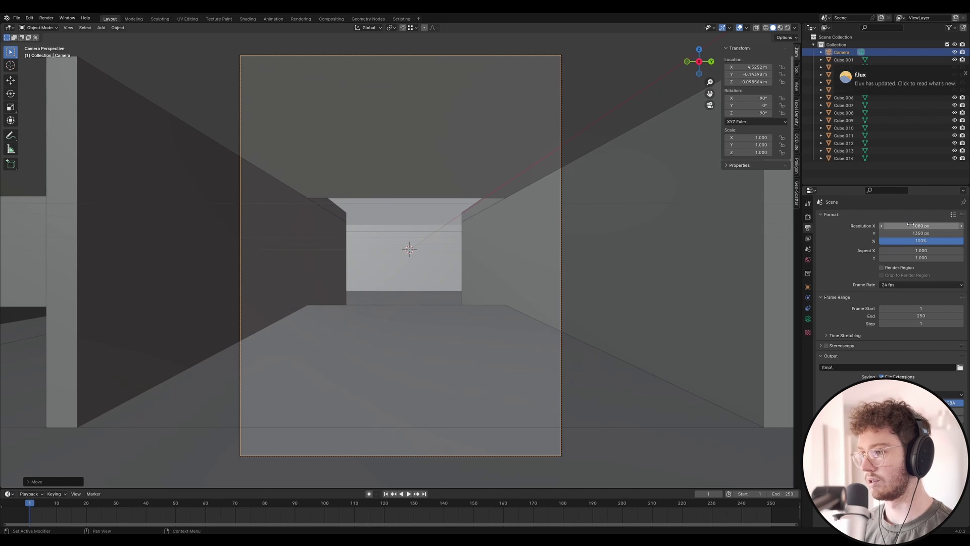
Raise the camera's passepartout opacity to full so the area outside the frame is black.
left_click(808, 318)
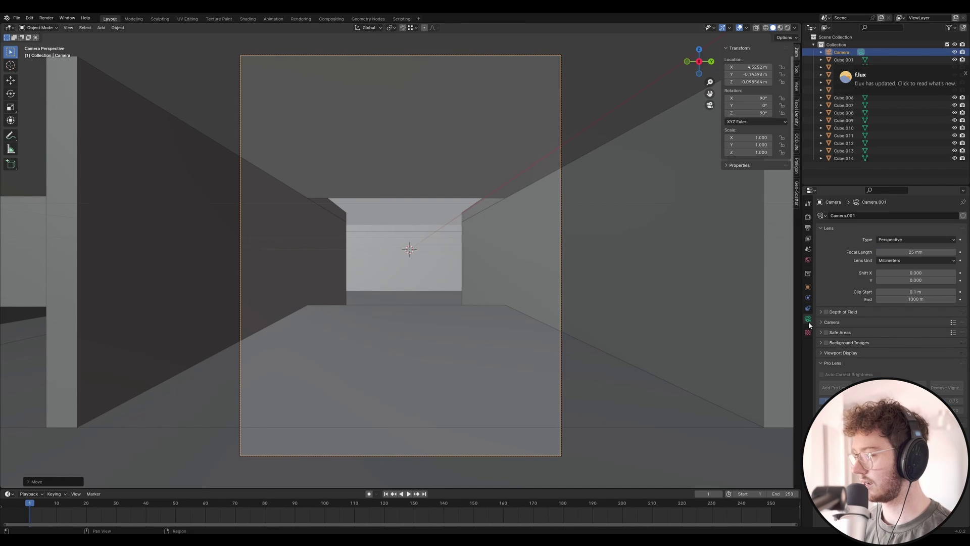
left_click(831, 353)
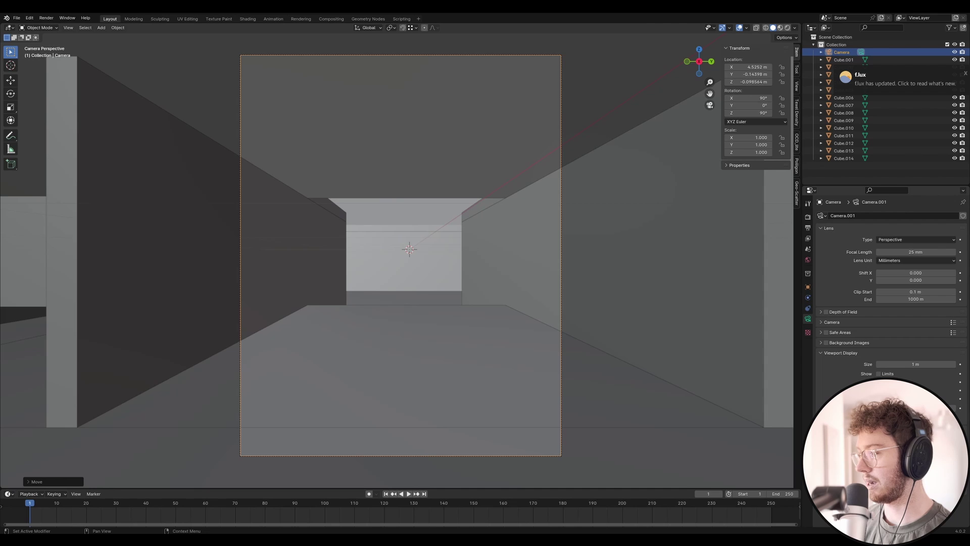
left_click_drag(920, 407, 960, 408)
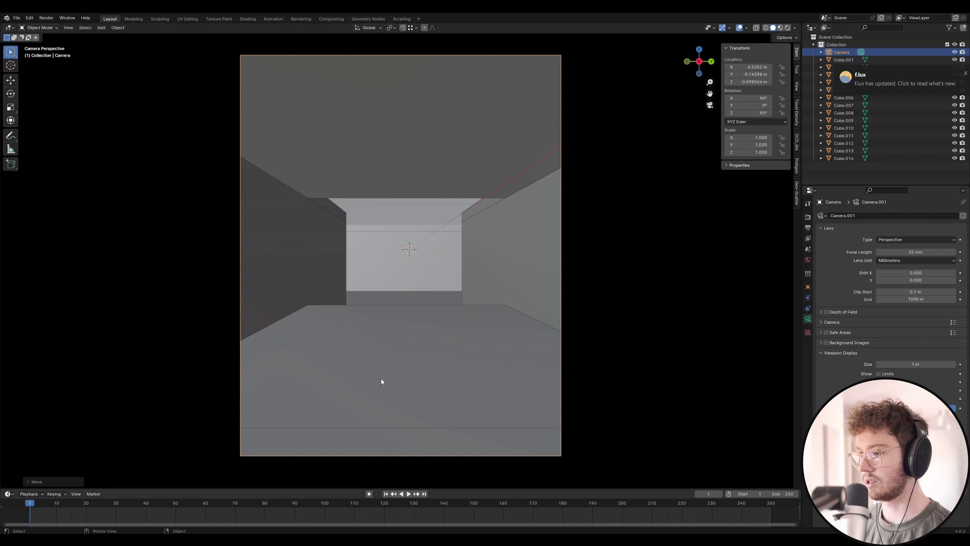
left_click(388, 438)
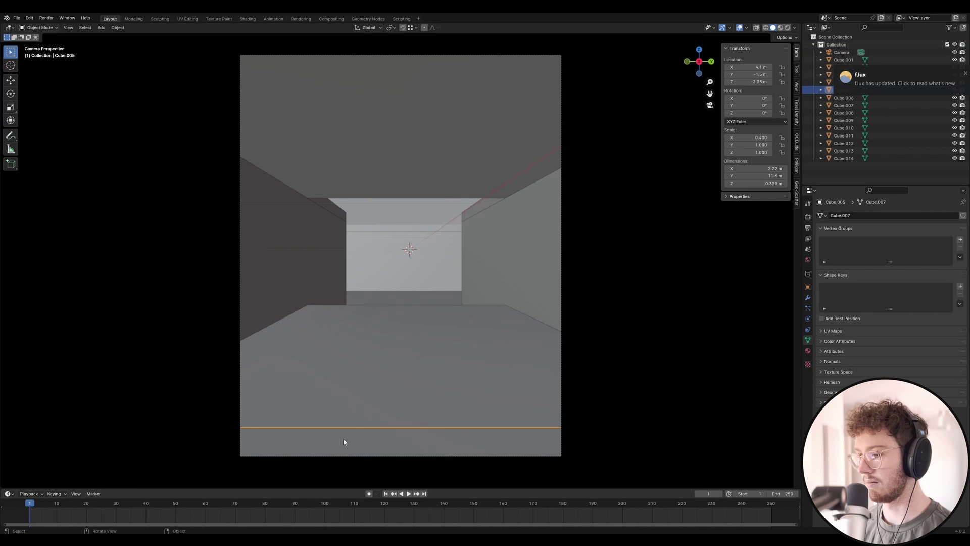
key("g")
key("x")
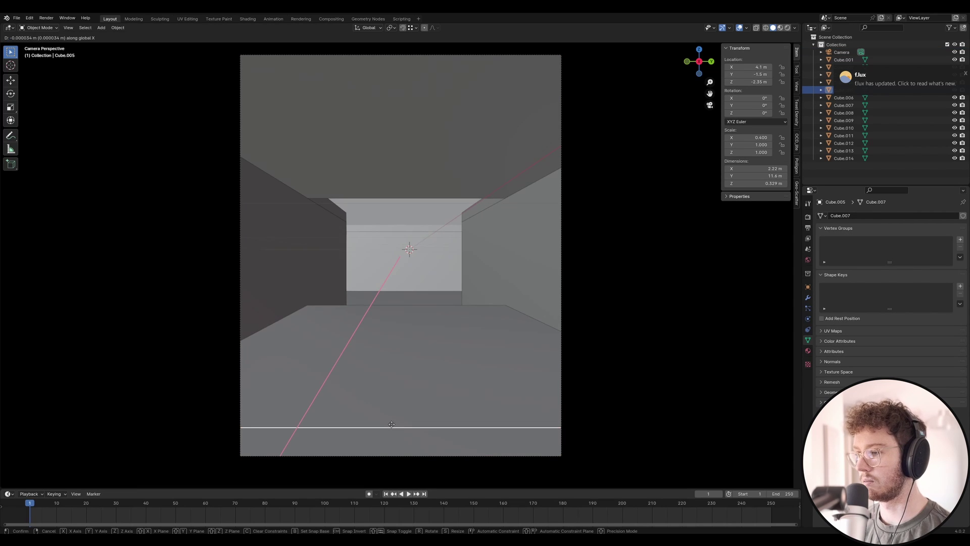
key("Escape")
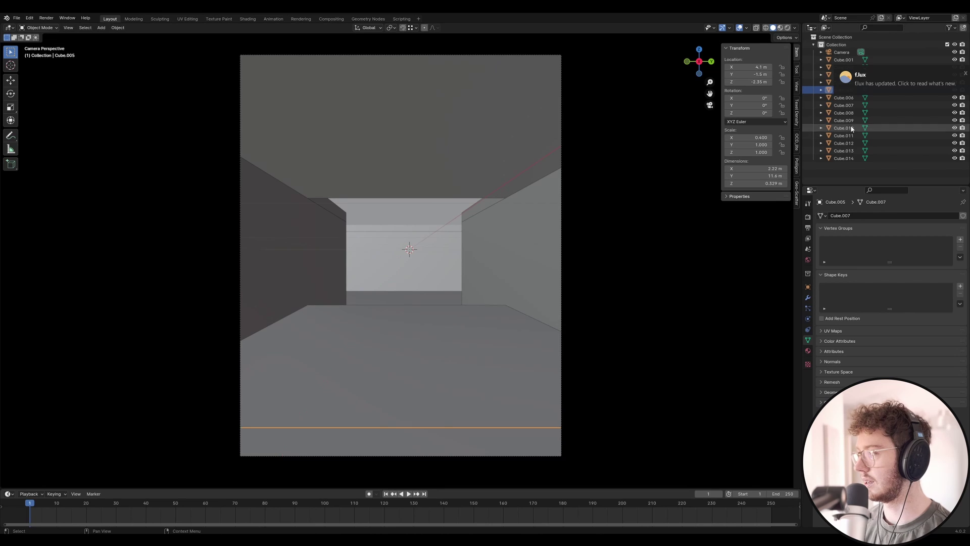
Move the camera forward along the corridor to about X 3.8 m and save the file.
left_click(841, 52)
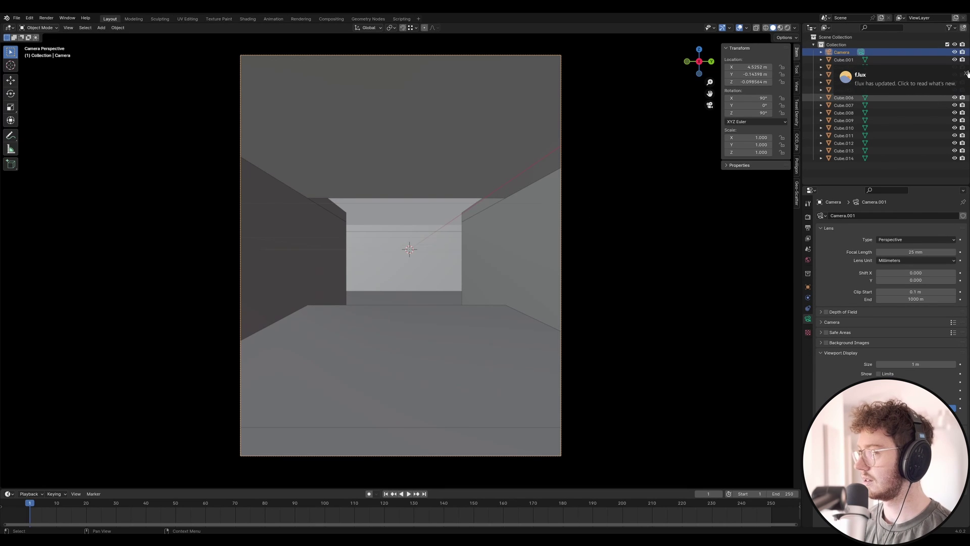
key("g")
key("x")
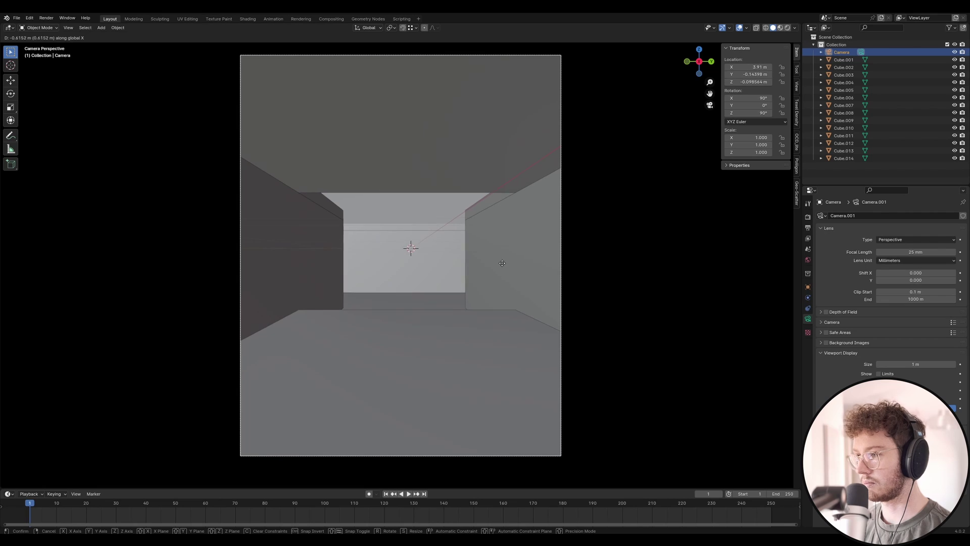
left_click(501, 264)
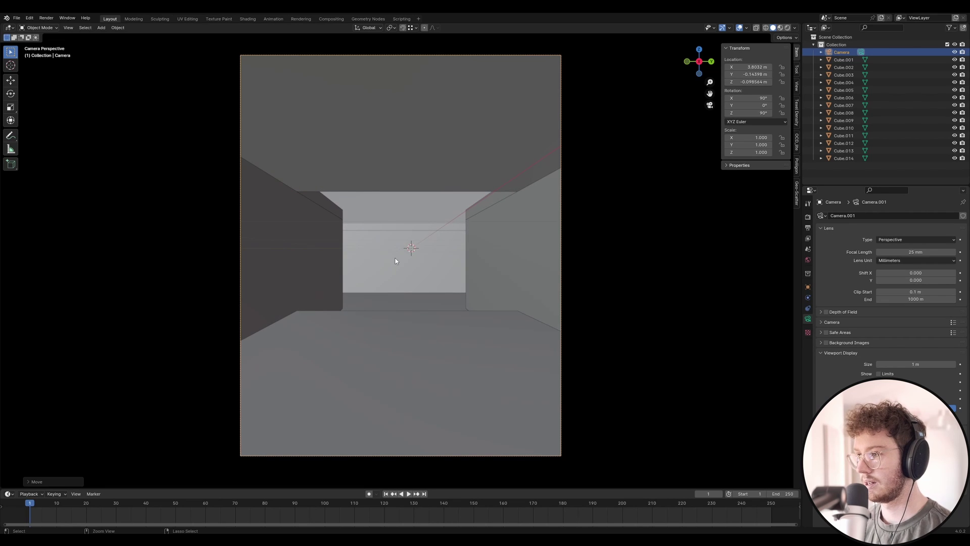
key("ctrl+s")
Pull the corridor-side end face of the left flat roof slab back along Y, giving the slab a length of about 9.91 m.
left_click(332, 210)
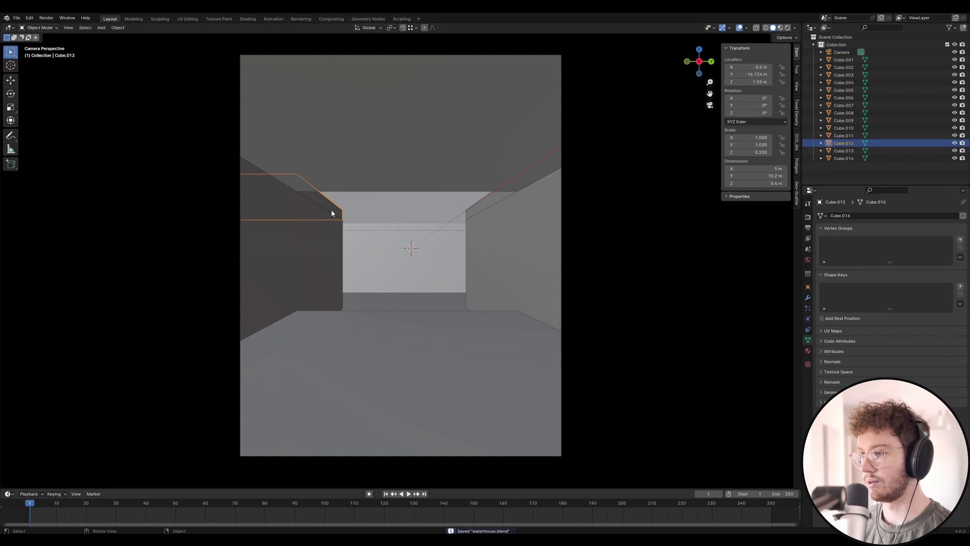
key("Tab")
left_click(324, 199)
key("g")
key("x")
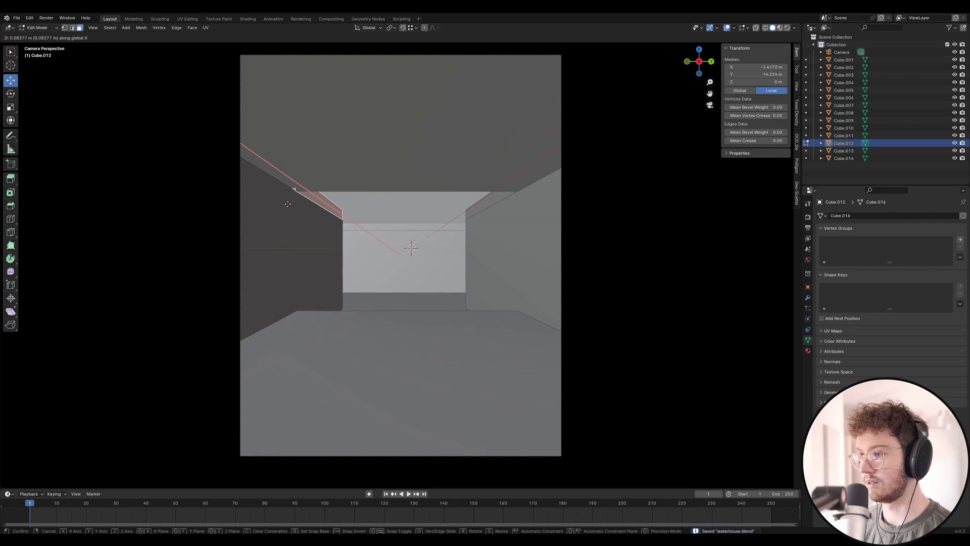
key("y")
left_click(314, 207)
key("Tab")
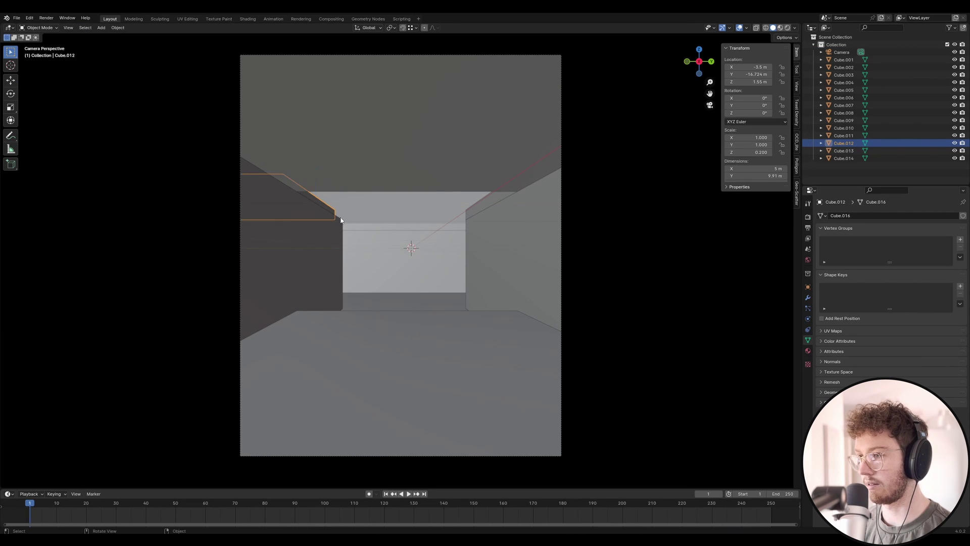
With X-ray on, raise the left corridor wall's top face along Z to give the wall a height of 4 m.
left_click(337, 217)
key("Tab")
left_click(650, 82)
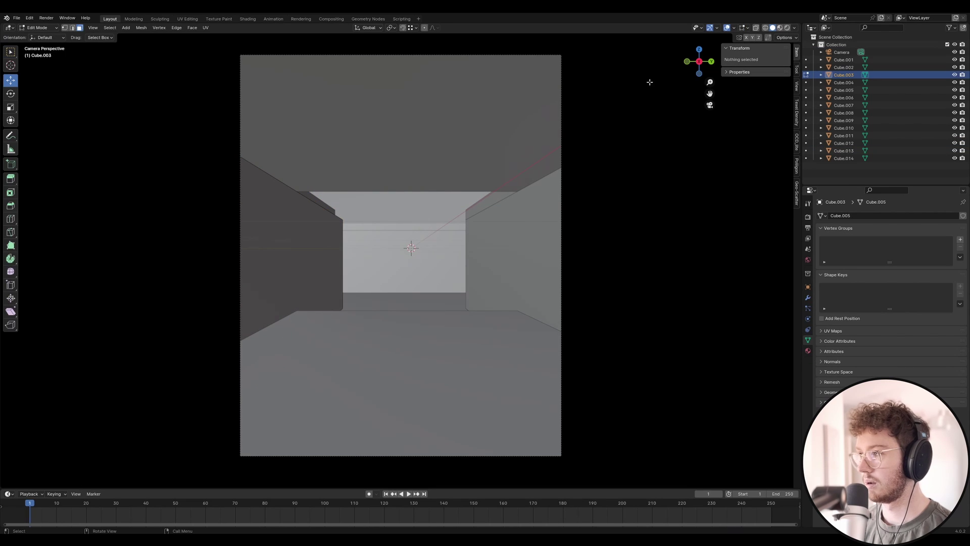
left_click(756, 27)
left_click(292, 192)
key("g")
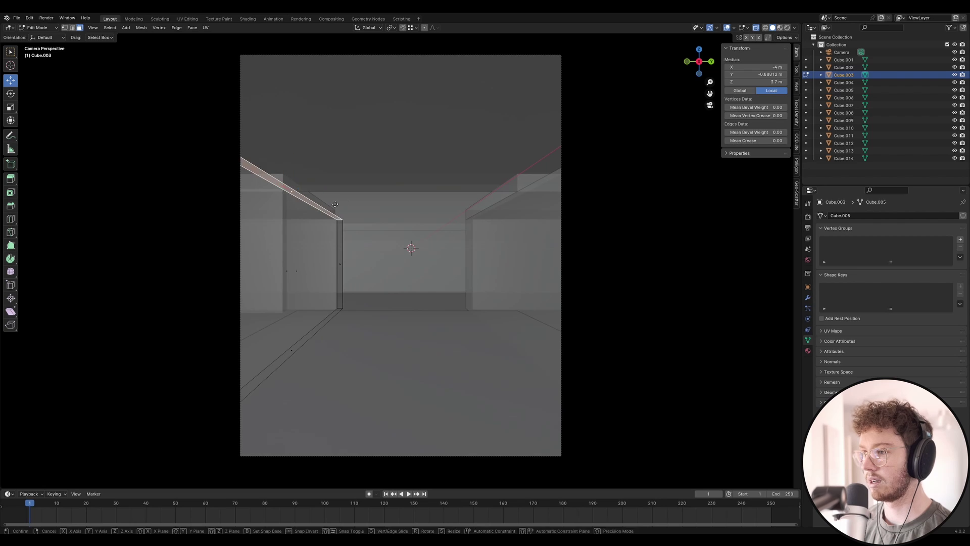
key("z")
left_click(462, 226, "ctrl")
key("Tab")
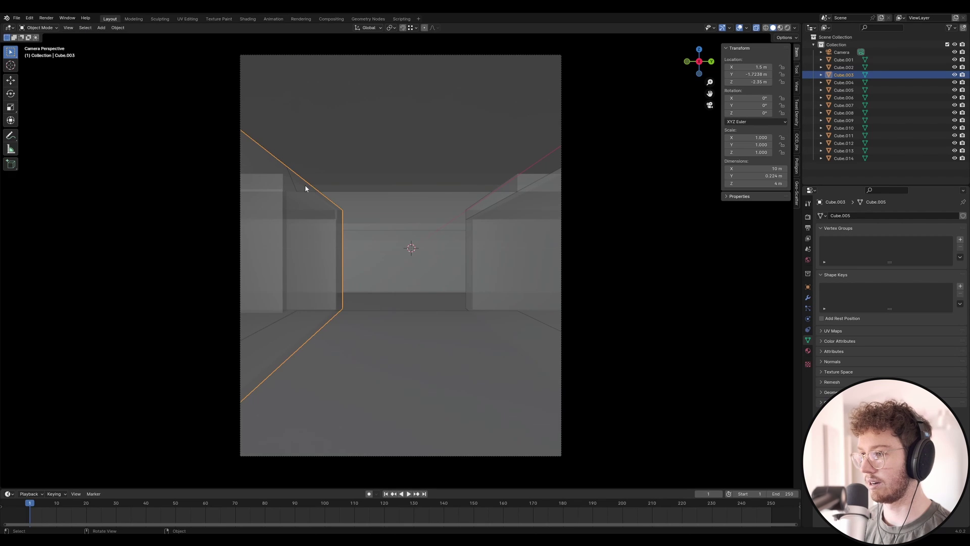
Raise the right corridor wall's top face along Z to a 4 m wall height and turn X-ray off.
left_click(509, 209)
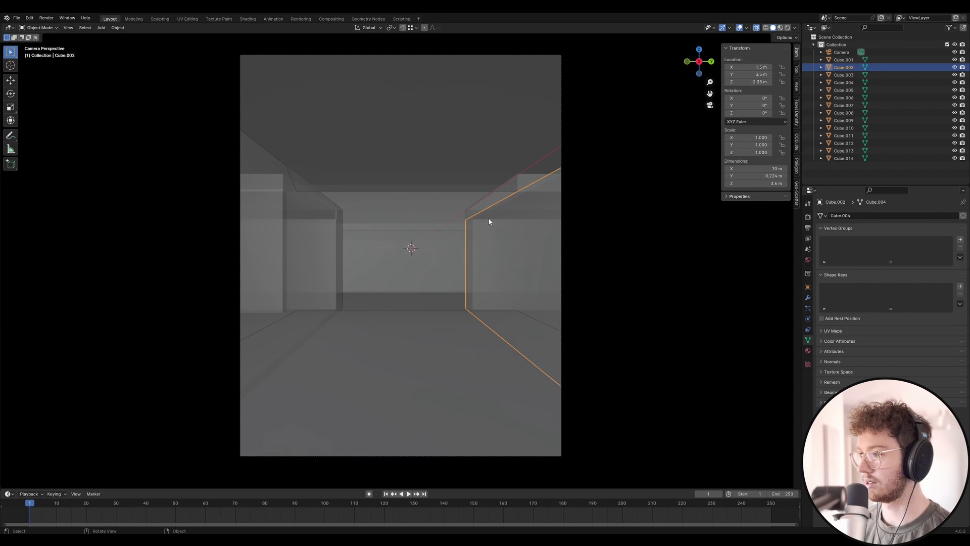
key("Tab")
left_click(522, 192)
key("g")
key("z")
left_click(522, 175)
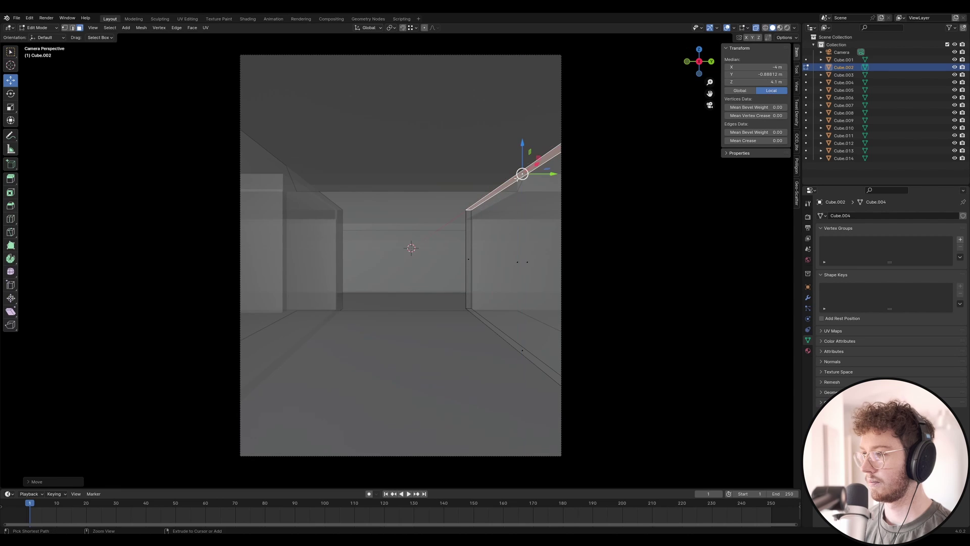
key("Tab")
left_click(756, 28)
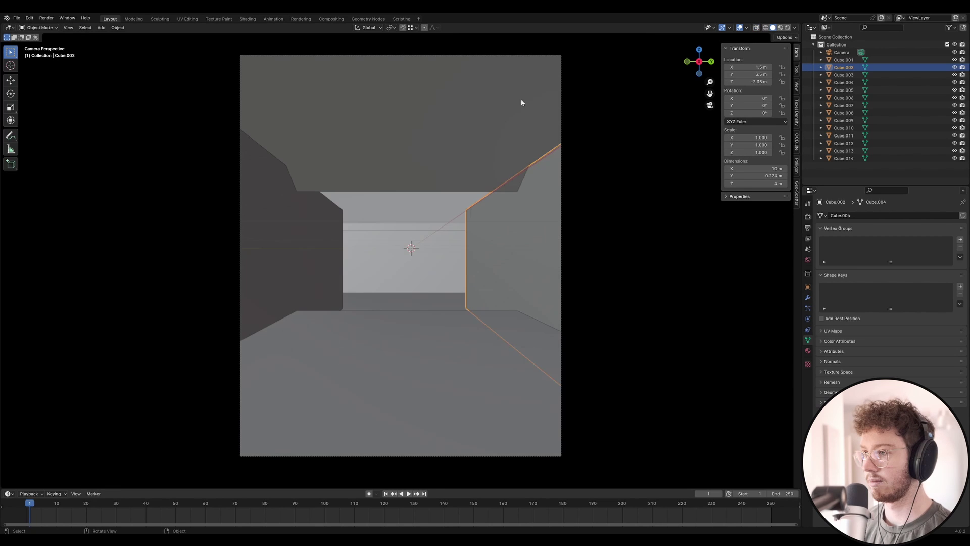
Duplicate the flat roof slab on the corridor's right side and snap the copy along X under the sloped roof, at X 1.5 m.
left_click(396, 188)
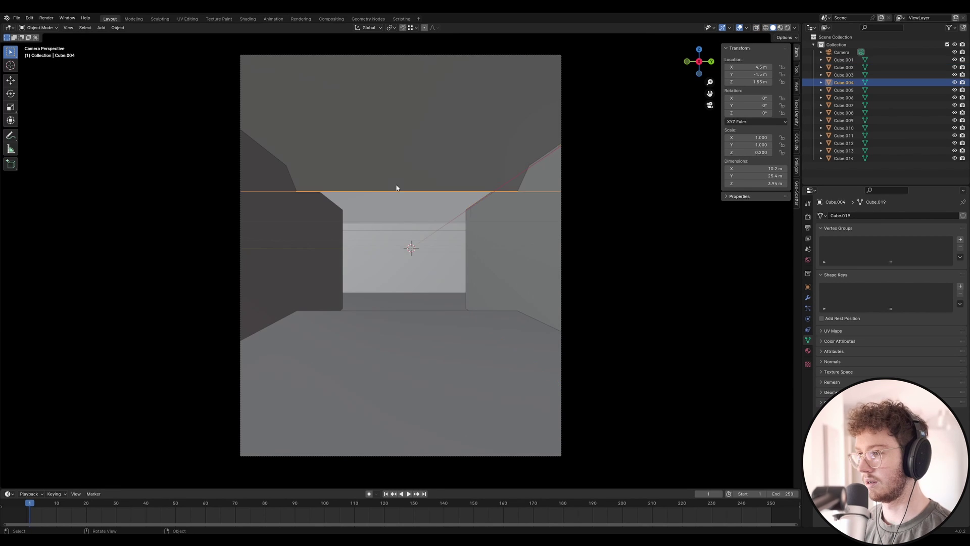
middle_click_drag(387, 179, 174, 177)
scroll(174, 177, "up", 3)
left_click(318, 268)
middle_click_drag(318, 268, 333, 249)
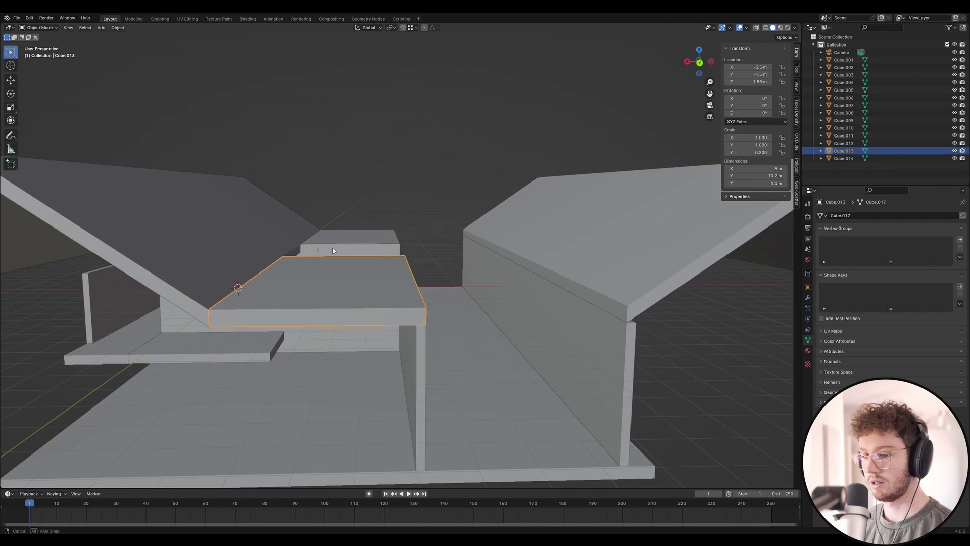
key("shift+d")
key("x")
left_click(208, 309)
key("g")
key("x")
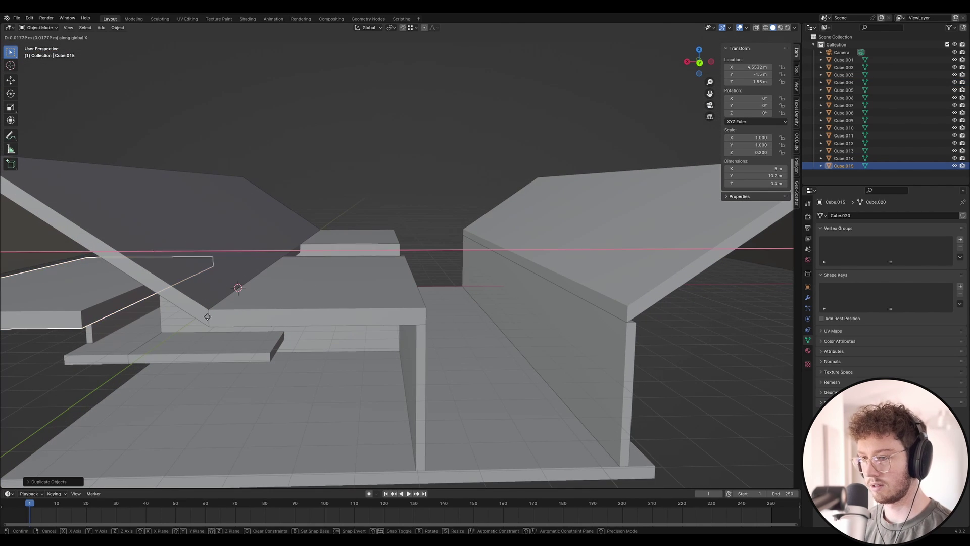
left_click(211, 326, "ctrl")
middle_click_drag(210, 325, 162, 268)
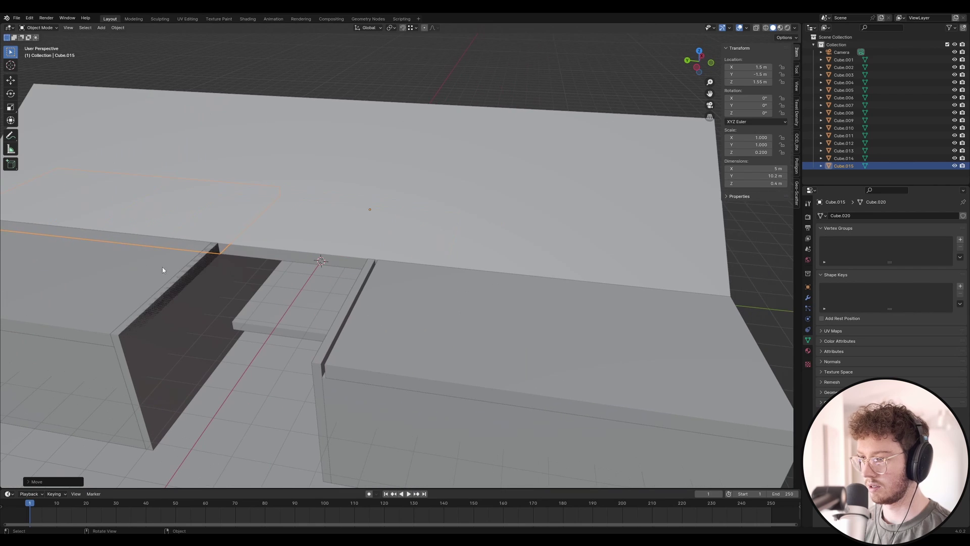
key("Tab")
key("g")
key("x")
key("y")
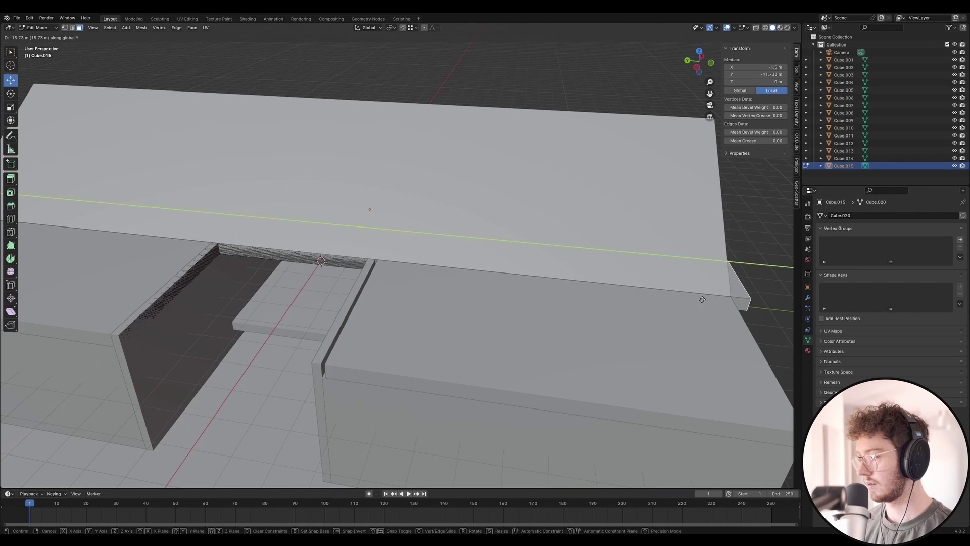
right_click(731, 293)
Move the right flat roof slab's corridor-side end face back along Y by about 0.224 m so it meets the wall's outer side.
left_click(172, 291)
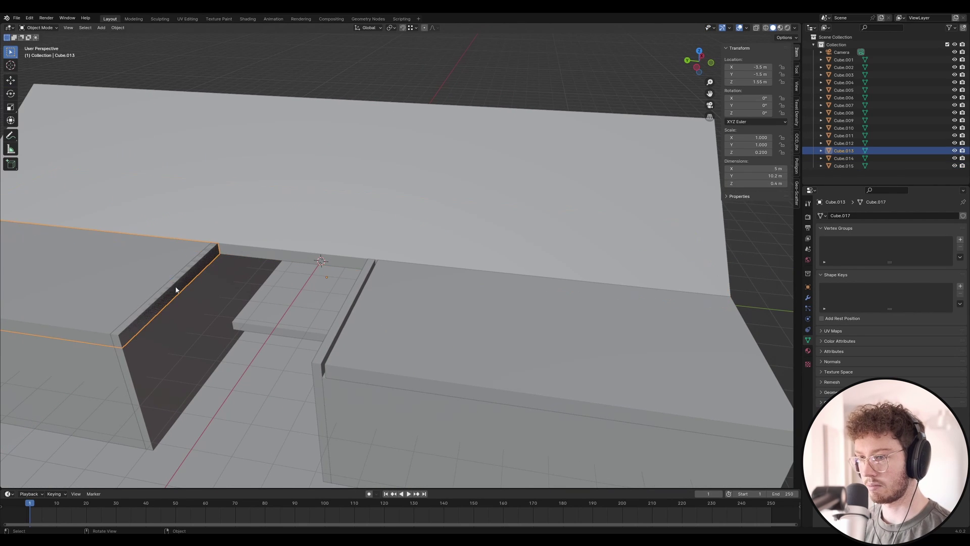
key("g")
key("y")
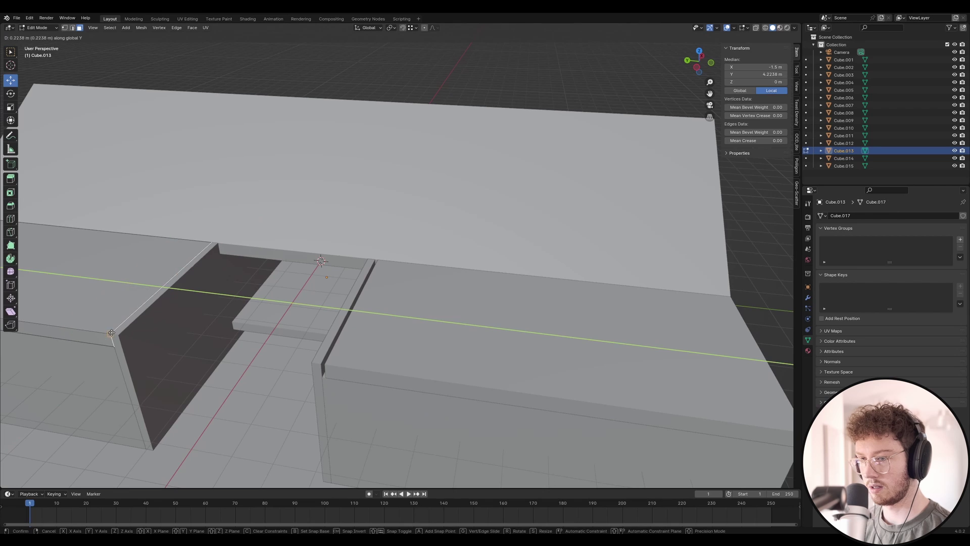
left_click(315, 350)
key("Tab")
Snap the left flat roof slab's corridor-side end face along Y to the wall for a 10 m length, return to camera view and save.
left_click(361, 362)
key("Tab")
middle_click_drag(307, 350, 342, 347)
key("g")
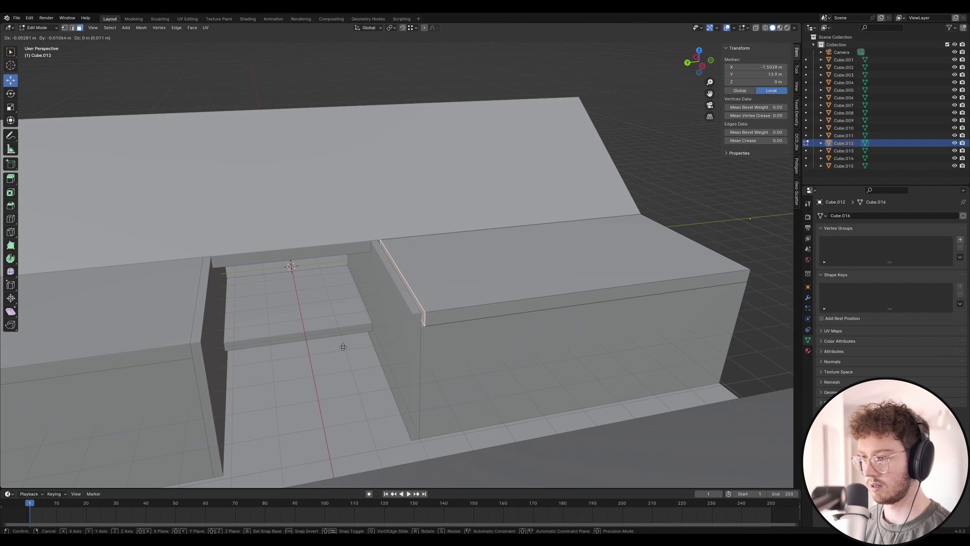
key("y")
left_click(424, 316)
key("Tab")
key("KP_0")
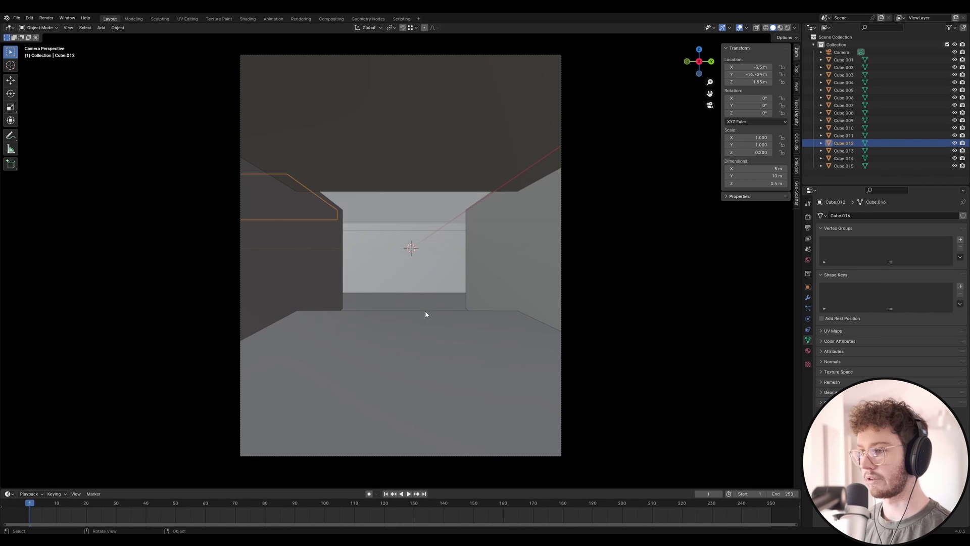
key("ctrl+s")
Add a plane and position it just below floor level beyond the corridor, at about X -4.73 m, Z -1.51 m.
key("shift+a")
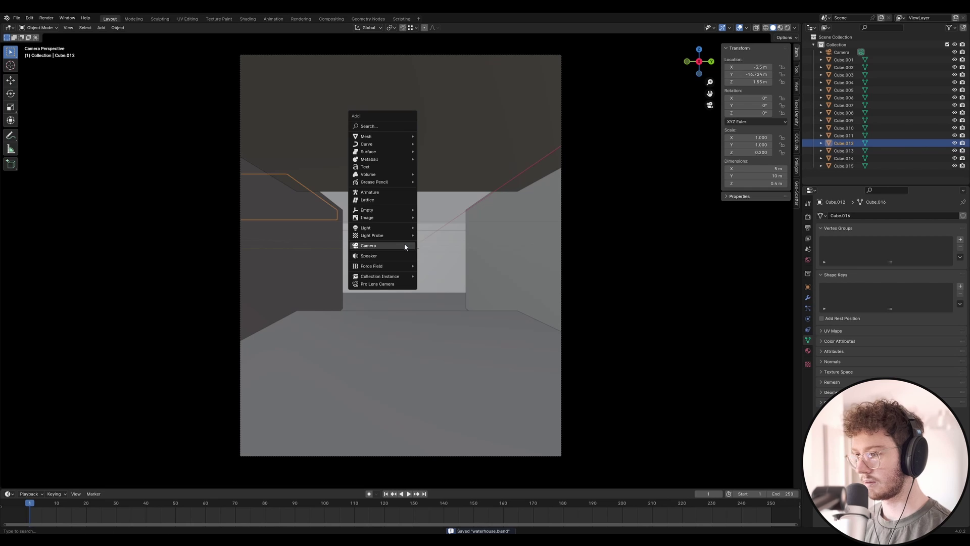
mouse_move(386, 134)
left_click(434, 138)
key("g")
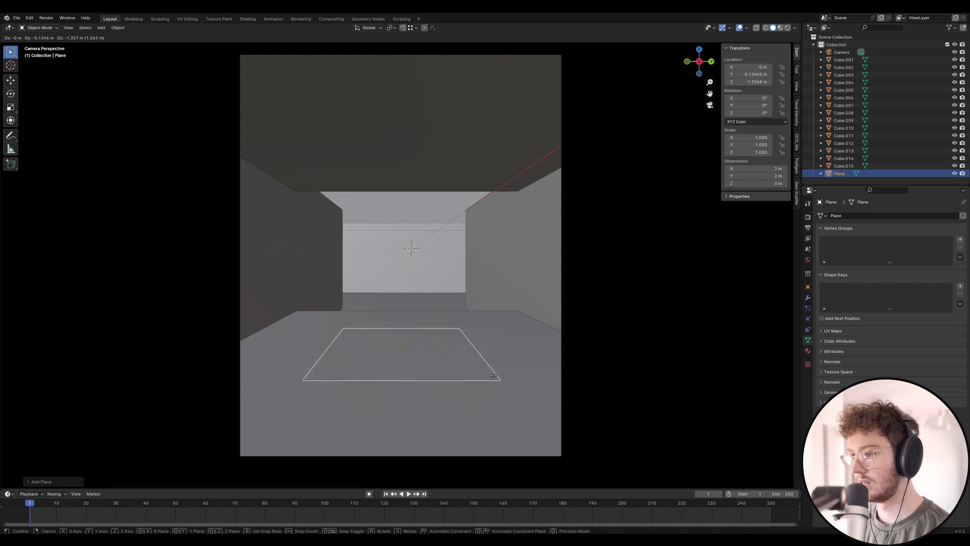
key("x")
left_click(465, 297)
Scale the plane up by a factor of about 10.8 and move it back along X to about -8.8 m.
key("s")
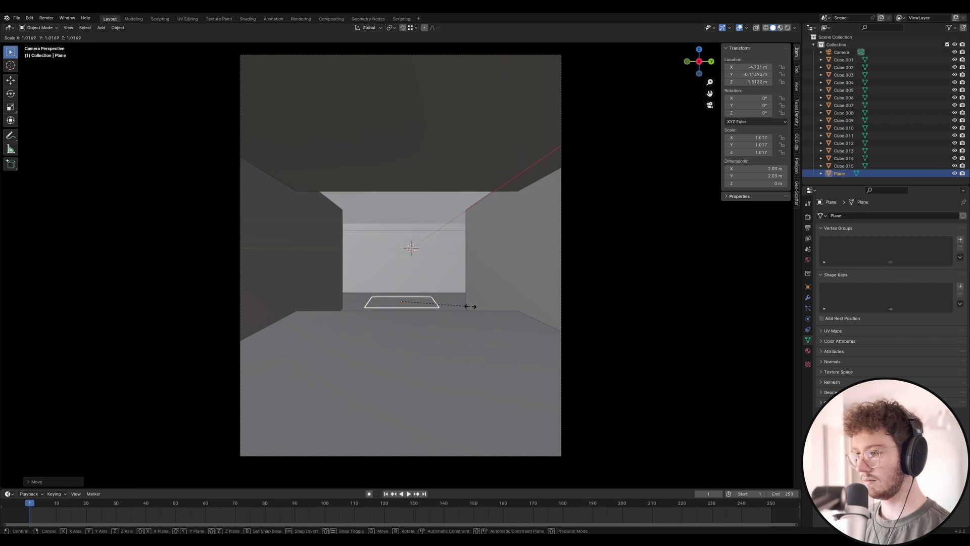
left_click(338, 339)
key("g")
key("x")
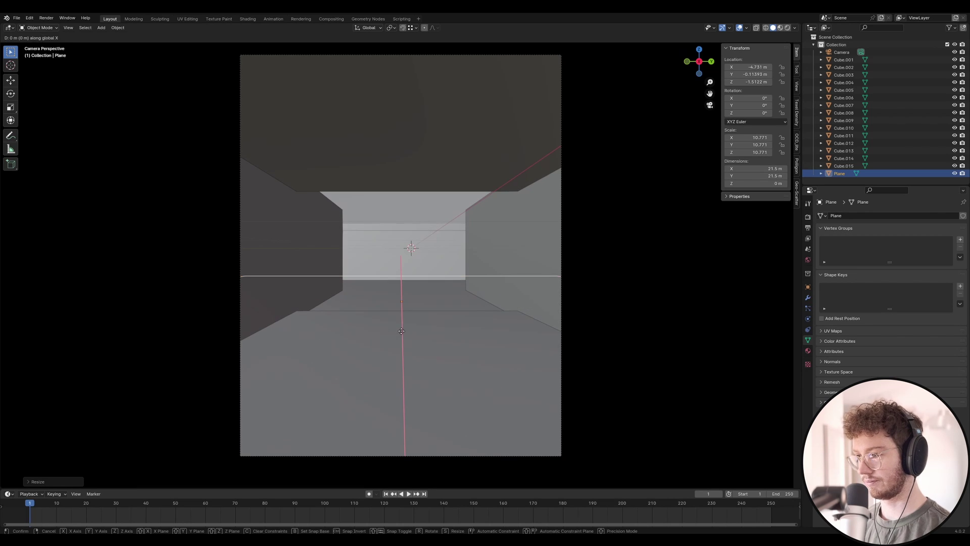
left_click(401, 301)
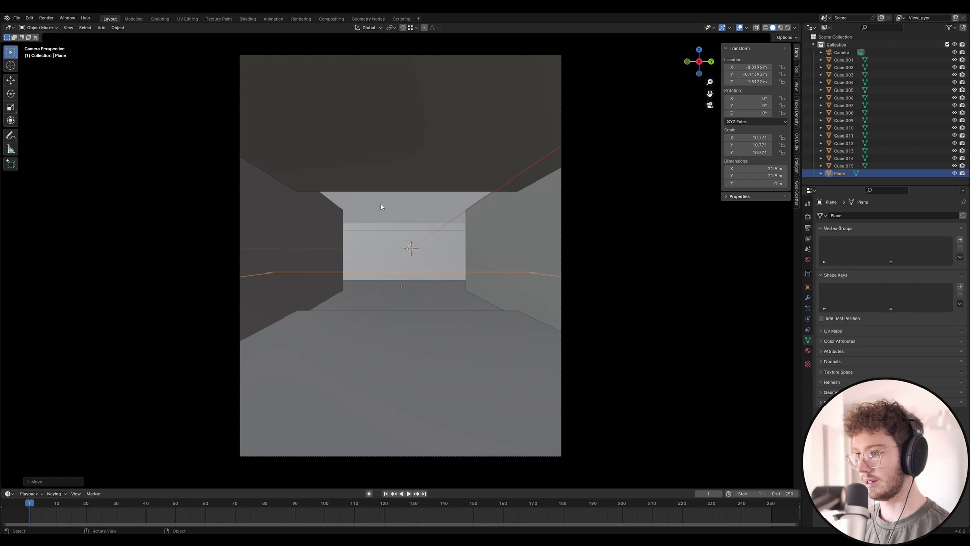
Try deleting the sloped roof slab at the far end of the corridor and undo the deletion.
left_click(406, 228)
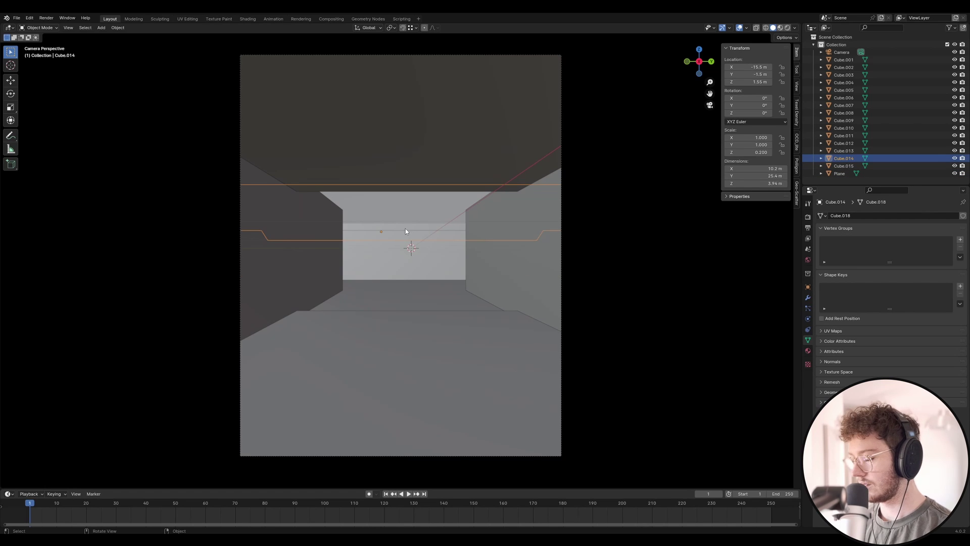
key("Delete")
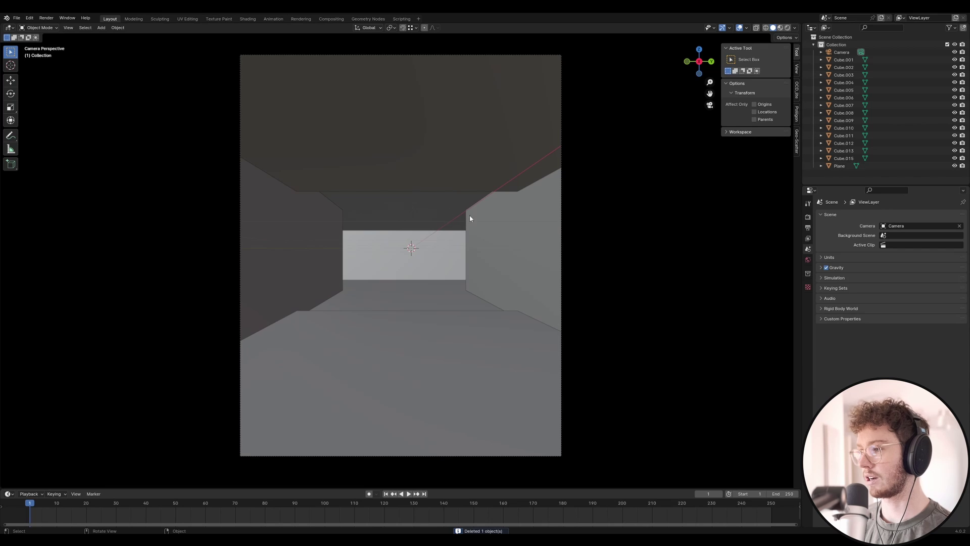
key("ctrl+z")
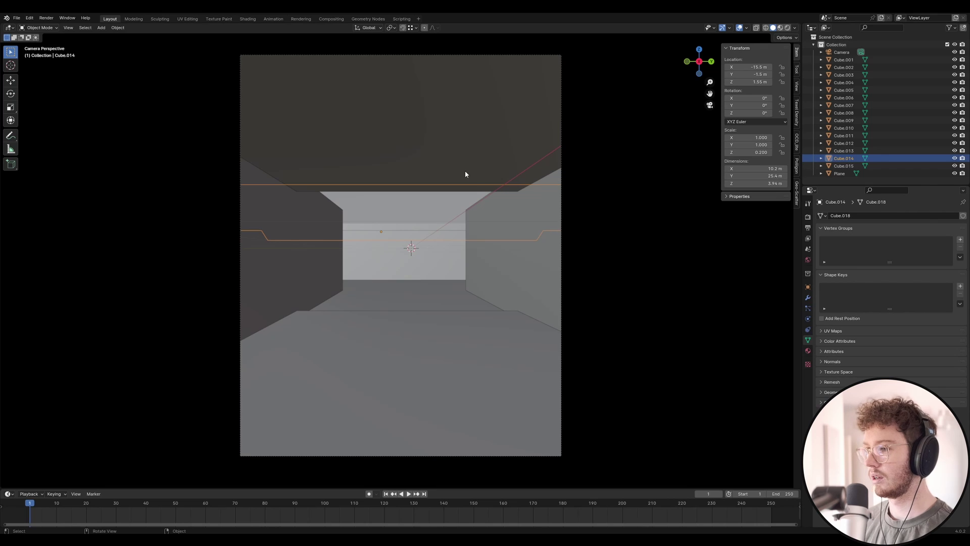
Select the large plane behind the corridor again and save the file.
left_click(393, 283)
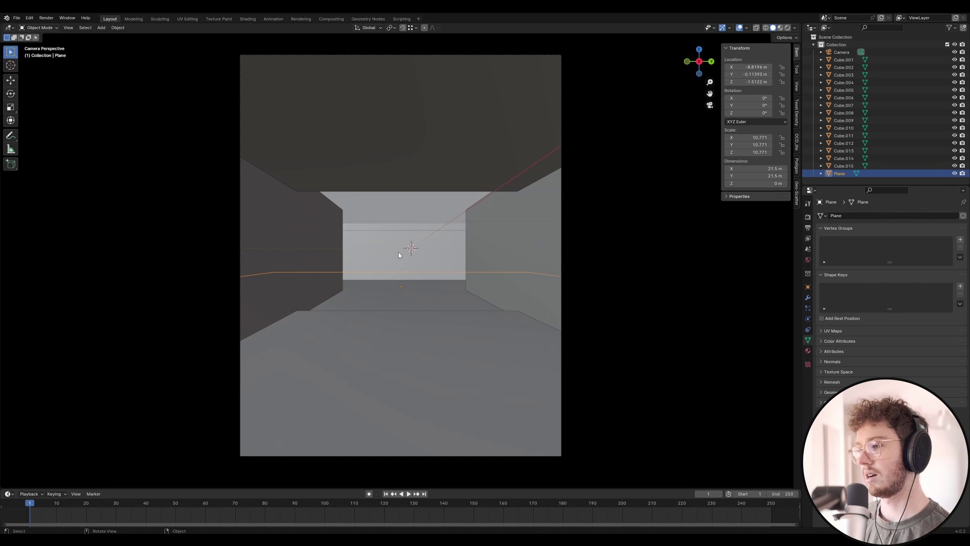
key("ctrl+s")
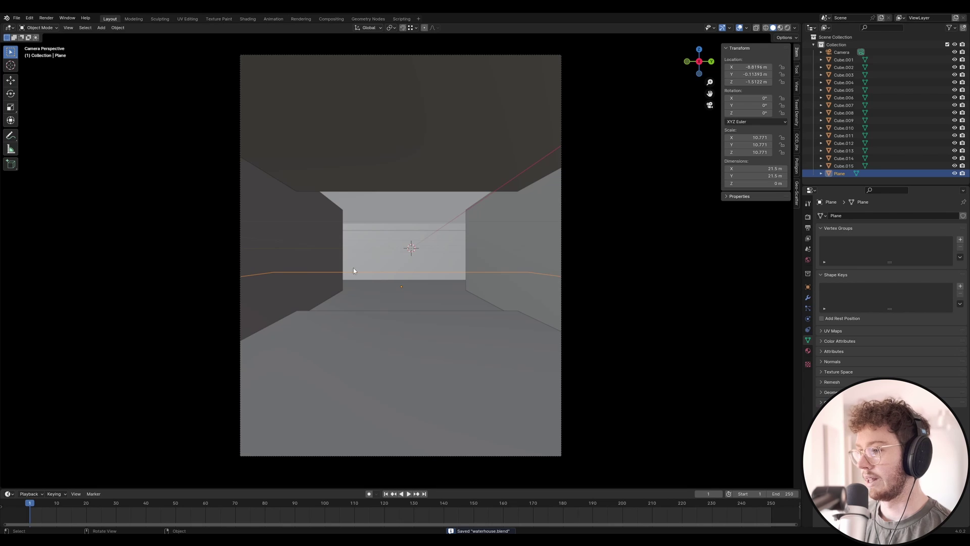
key("shift+a")
mouse_move(347, 281)
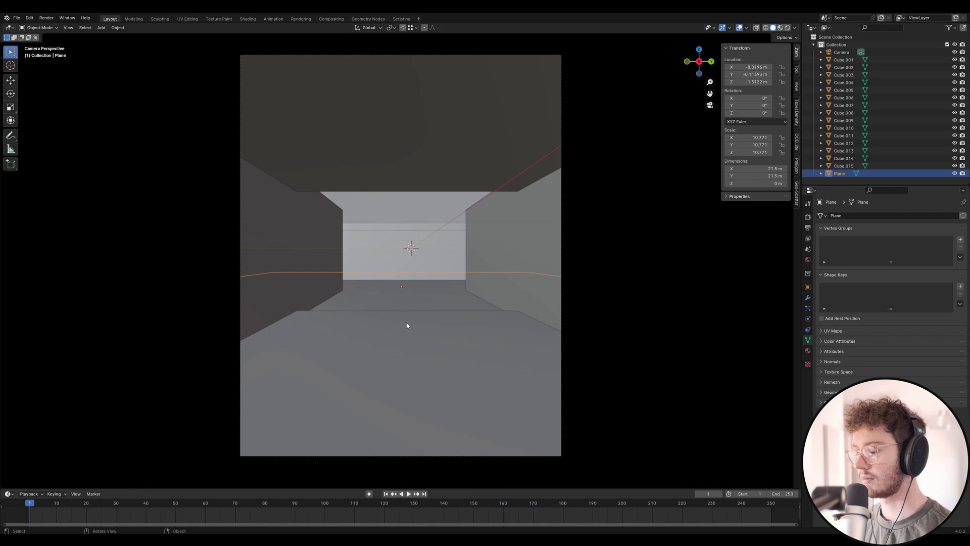
Add a cube at the world origin and set its X dimension to 0.04 m.
key("shift+a")
left_click(454, 331)
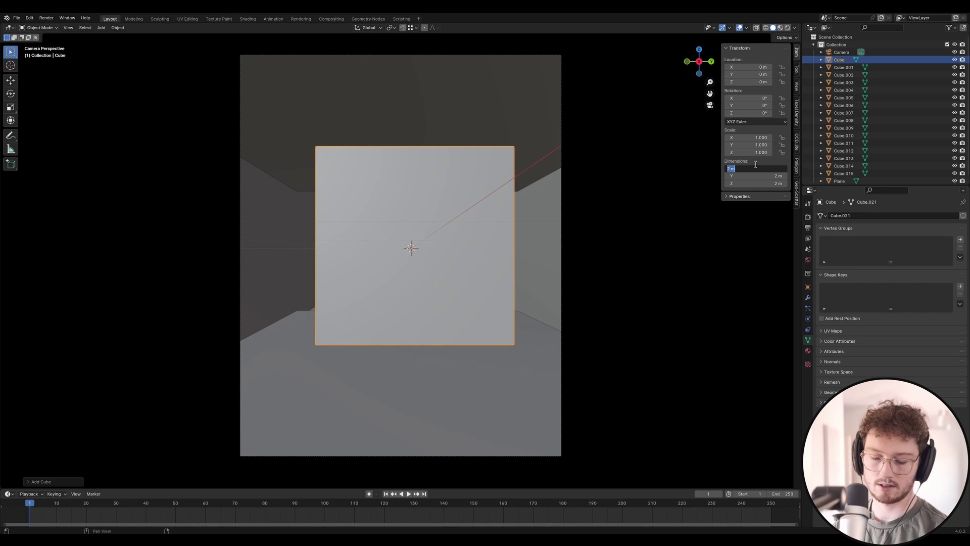
type("0.04")
key("Return")
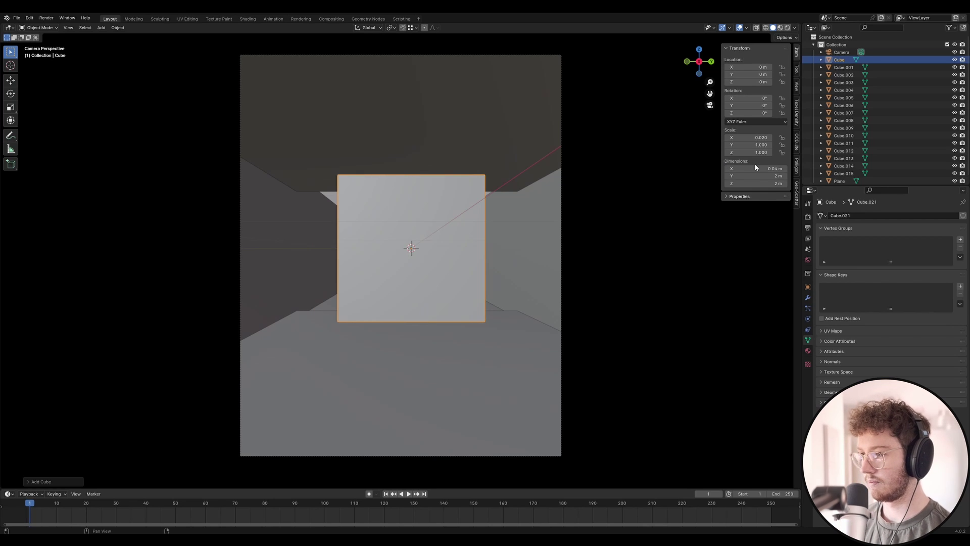
Isolate the thin cube in local view, seen at an angle from below.
key("Tab")
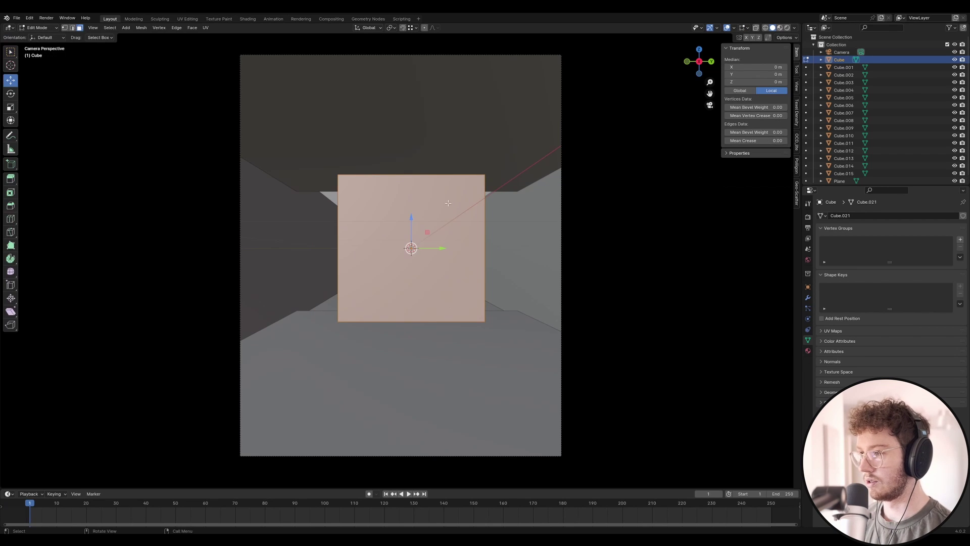
key("Tab")
key("slash")
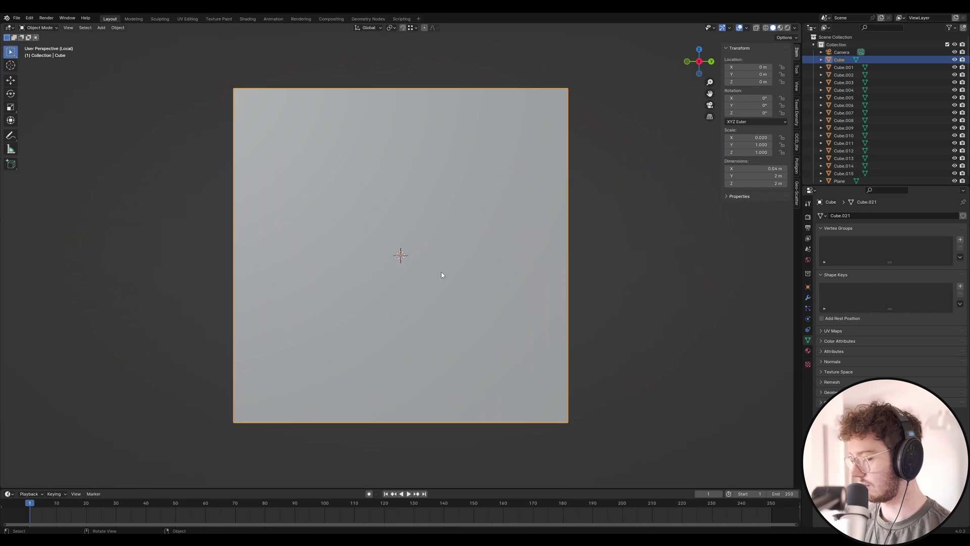
middle_click_drag(538, 323, 489, 326)
scroll(489, 323, "up", 4)
Move the thin cube's bottom face up along Z by about 1.955 m to reduce the panel to a narrow horizontal bar.
key("Tab")
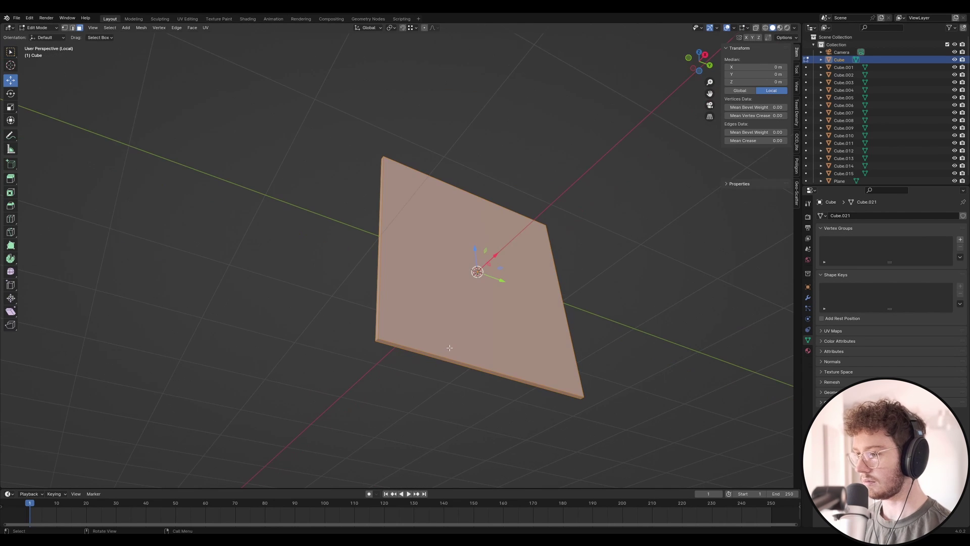
left_click(440, 354)
left_click(439, 358)
left_click(438, 357)
key("g")
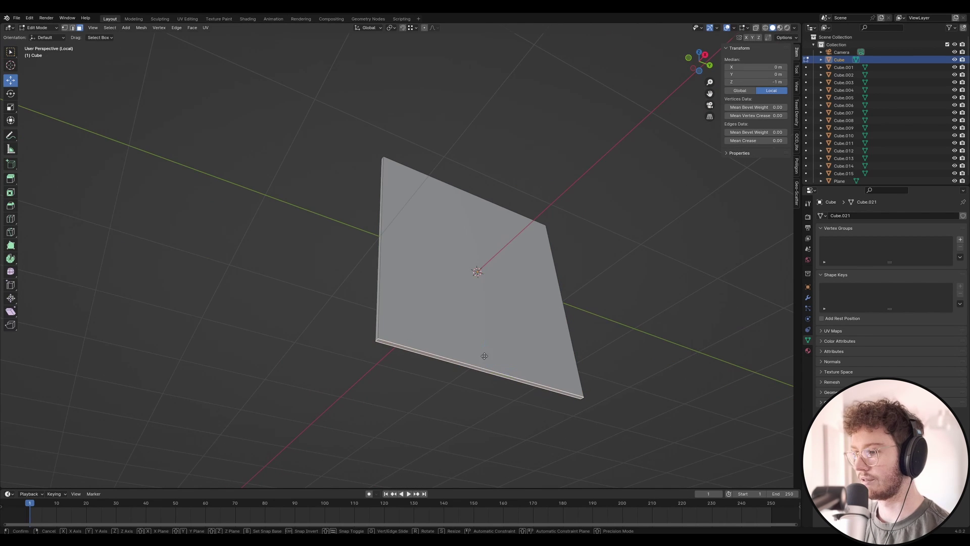
key("z")
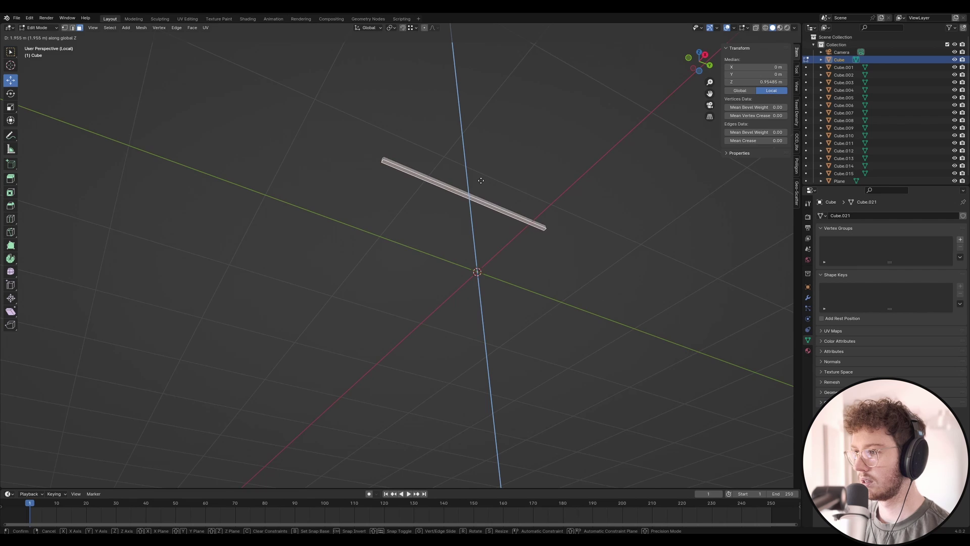
Raise the strip's geometry about 2 m along Z in Edit Mode and return to Object Mode.
left_click(482, 178)
middle_click_drag(482, 177, 296, 297)
key("Tab")
In camera view, move the strip object up along Z to the ceiling, at about 0.394 m.
key("KP_0")
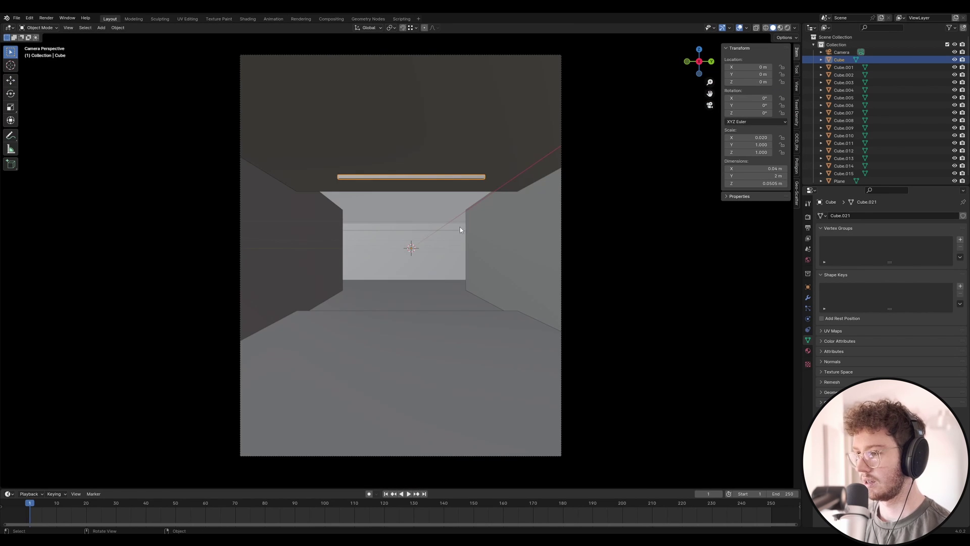
scroll(480, 192, "up", 4)
key("g")
key("z")
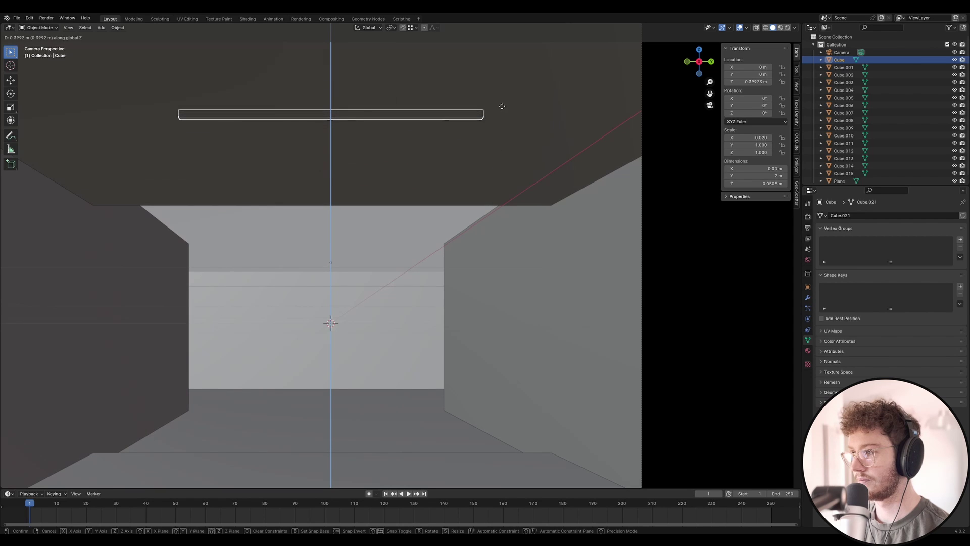
left_click(501, 106)
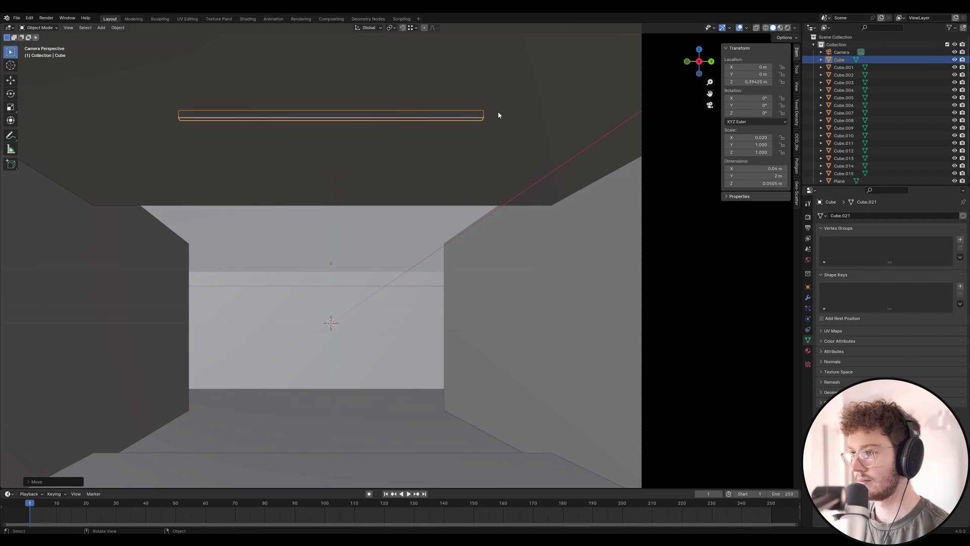
Move the strip back along X until it sits near the far edge of the front ceiling slab.
key("g")
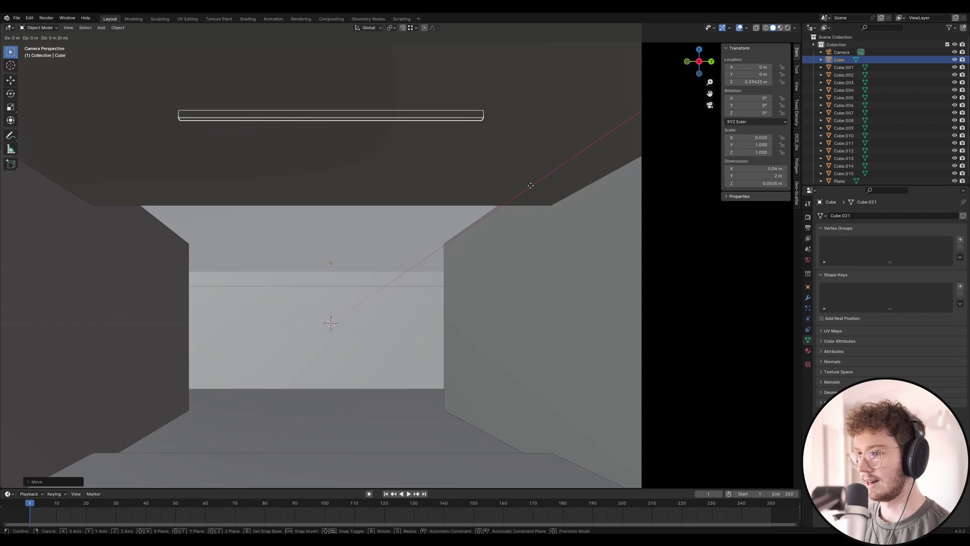
key("x")
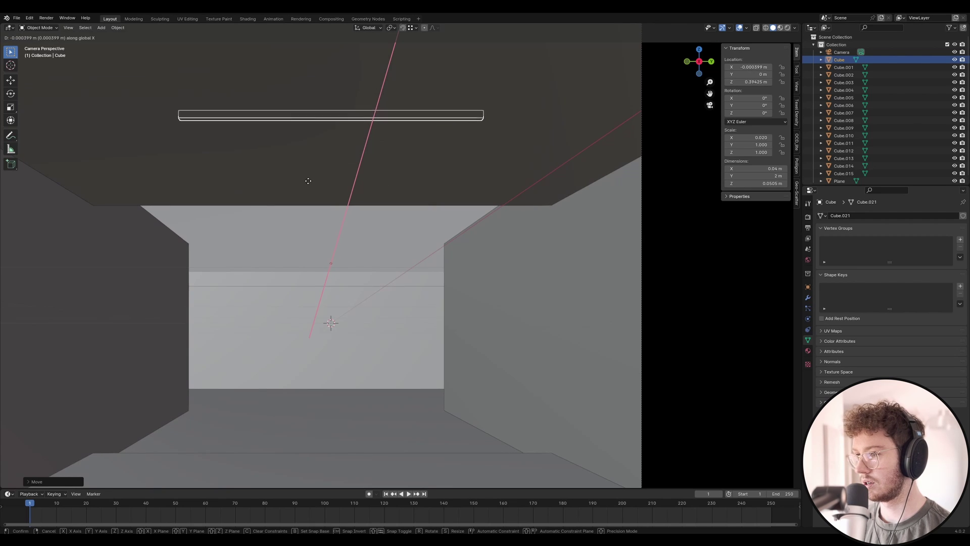
left_click(232, 71)
scroll(268, 272, "up", 5)
scroll(345, 311, "up", 4)
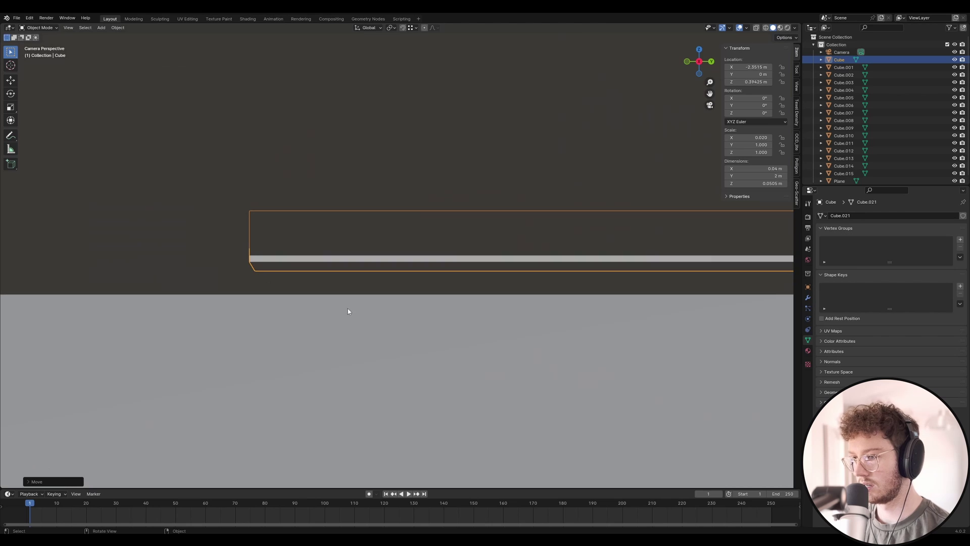
key("g")
key("x")
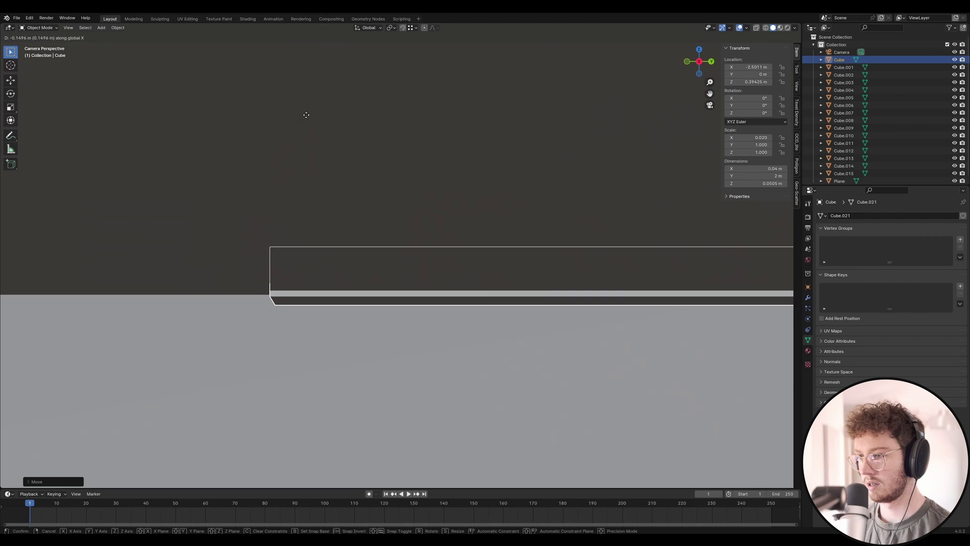
left_click(310, 142)
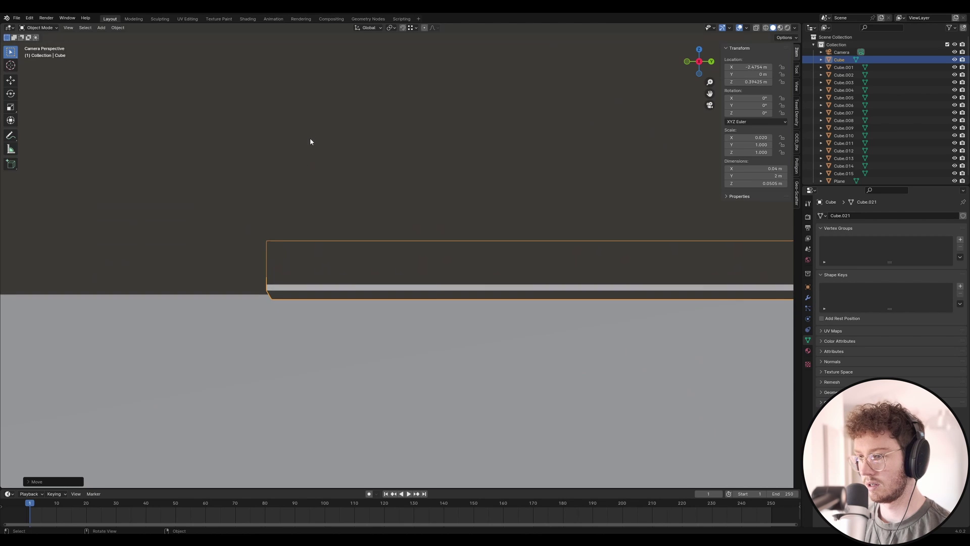
Isolate the strip with the ceiling slab and shift the strip along X flush with the slab's edge.
left_click(331, 228, "shift")
key("KP_Divide")
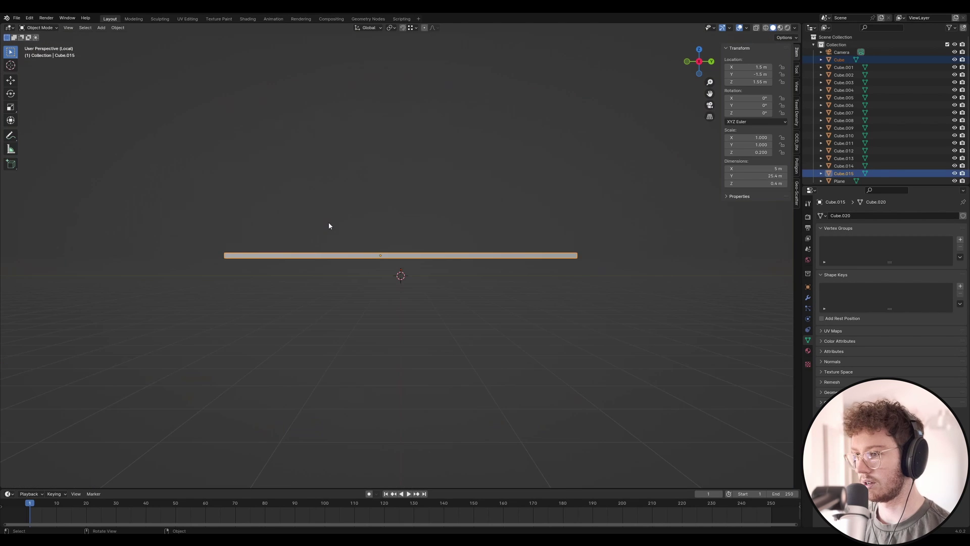
middle_click_drag(329, 223, 415, 248)
scroll(331, 276, "up", 8)
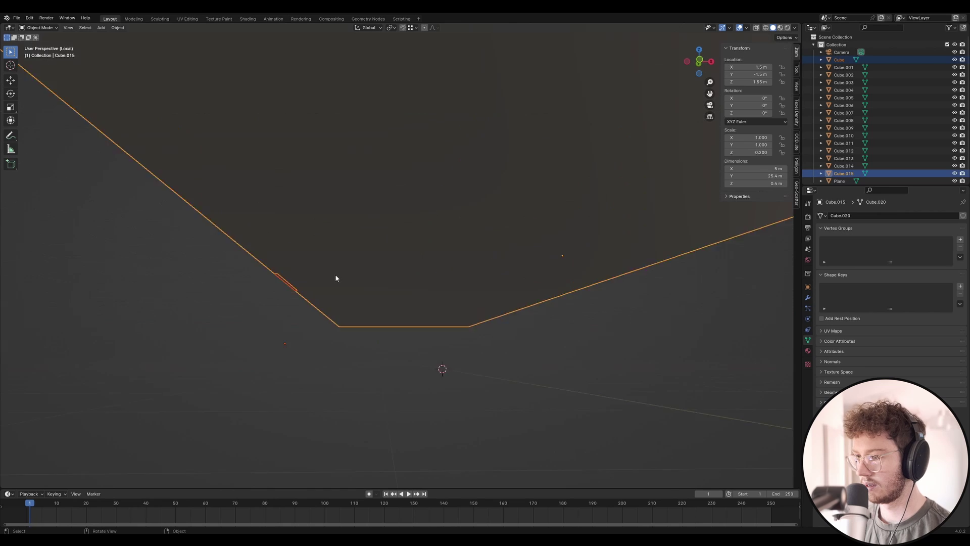
left_click(268, 273)
scroll(242, 278, "up", 1)
key("g")
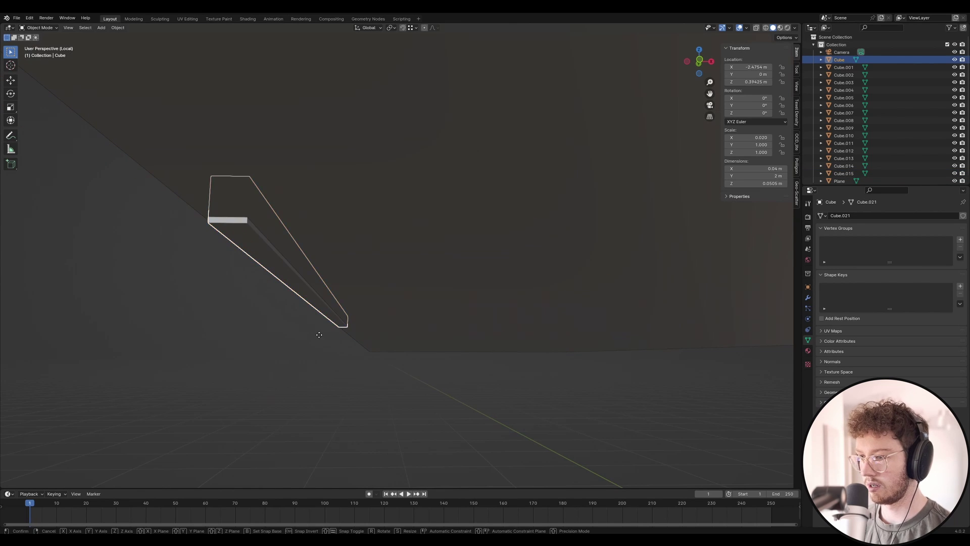
left_click(325, 287)
scroll(325, 286, "up", 2)
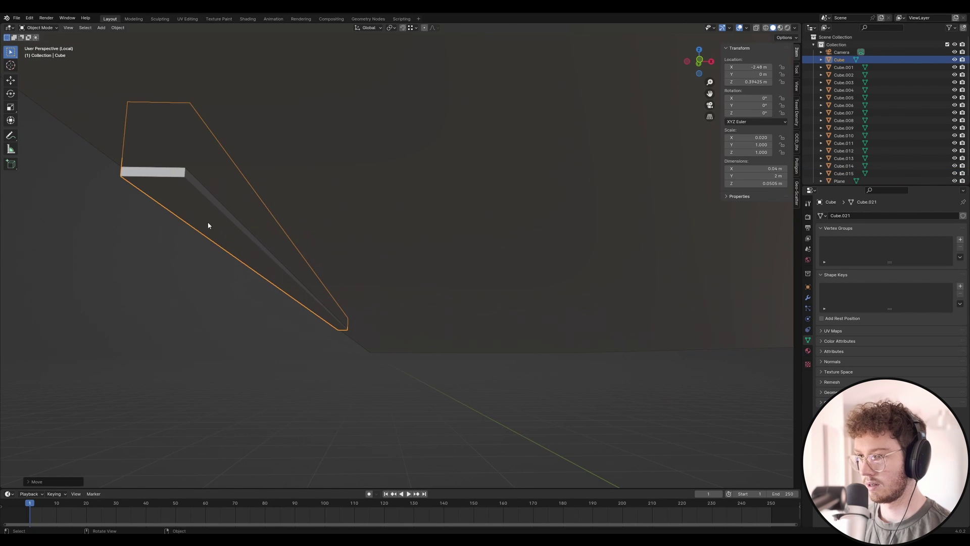
Offset the strip inward from the slab's edge by 0.3 m along X.
key("g")
key("x")
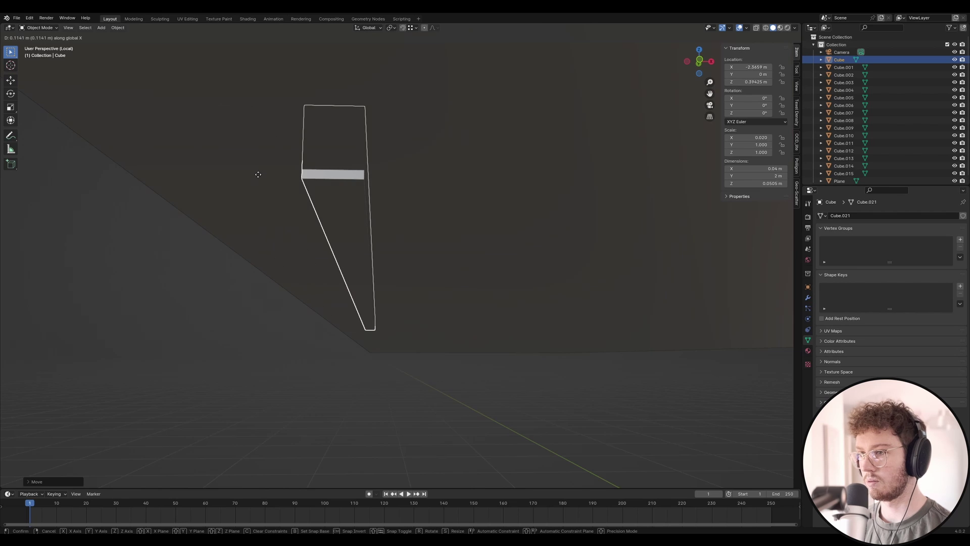
type("0.3")
key("Return")
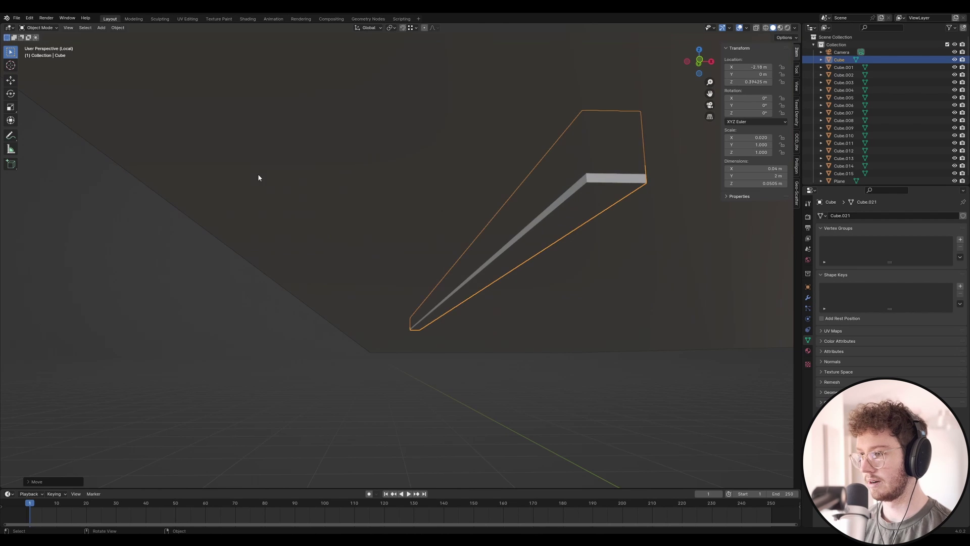
Extend the strip toward the left wall by moving its selected end face -1.5 m along Y.
scroll(298, 199, "down", 5)
middle_click_drag(383, 248, 310, 282)
key("Tab")
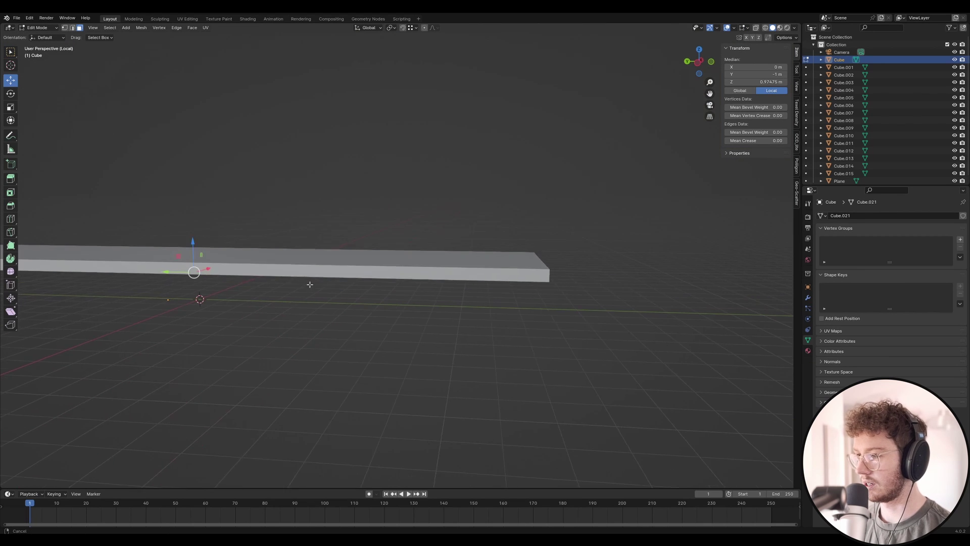
key("g")
right_click(375, 281)
scroll(249, 293, "up", 5)
middle_click_drag(249, 293, 207, 261)
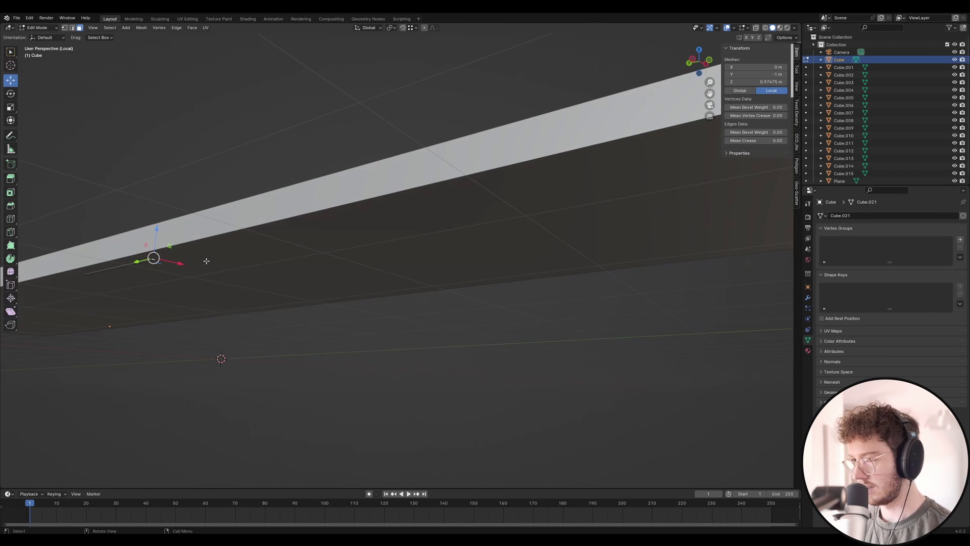
key("KP_0")
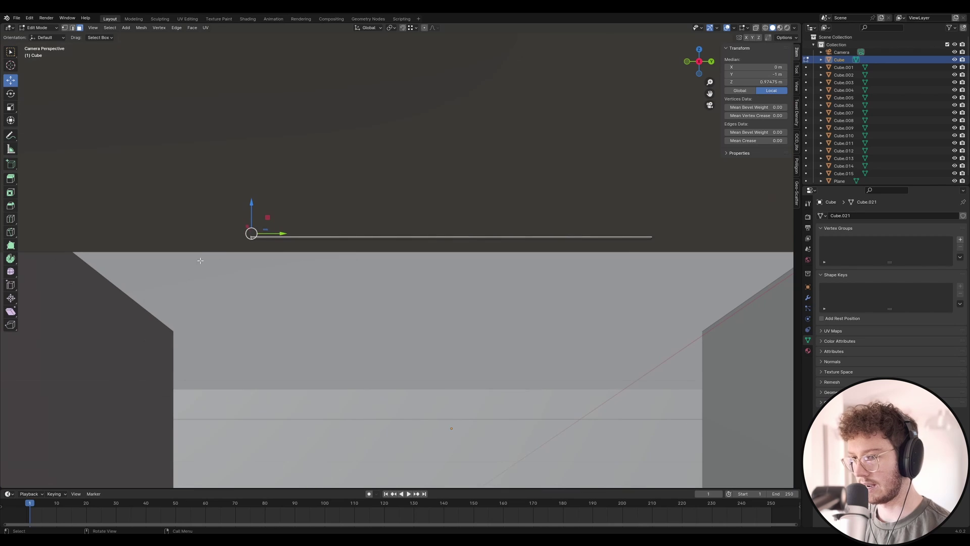
type("gy-1.5")
key("Return")
Select the strip's opposite end face through X-ray, move it 1.5 m along Y, and leave Edit Mode.
scroll(232, 322, "down", 5)
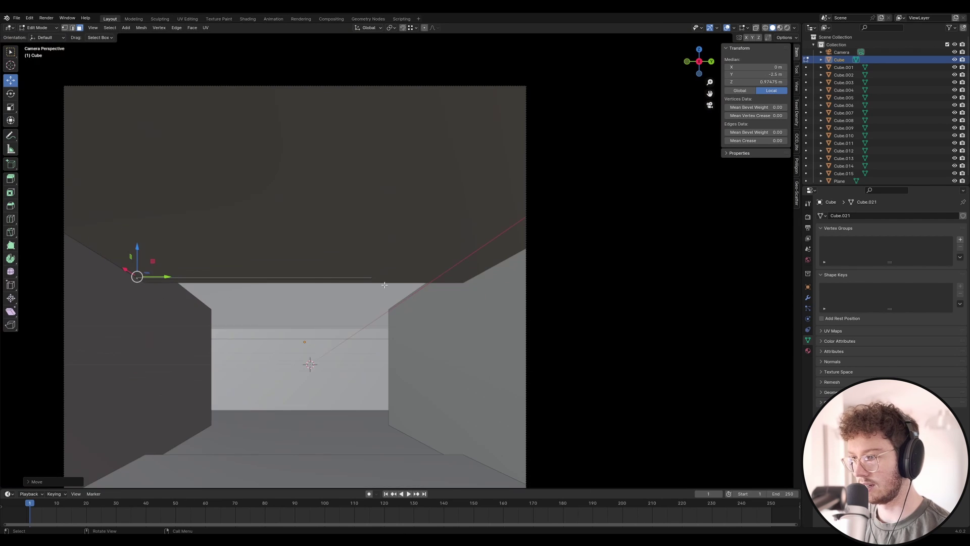
scroll(382, 301, "up", 5)
left_click(756, 28)
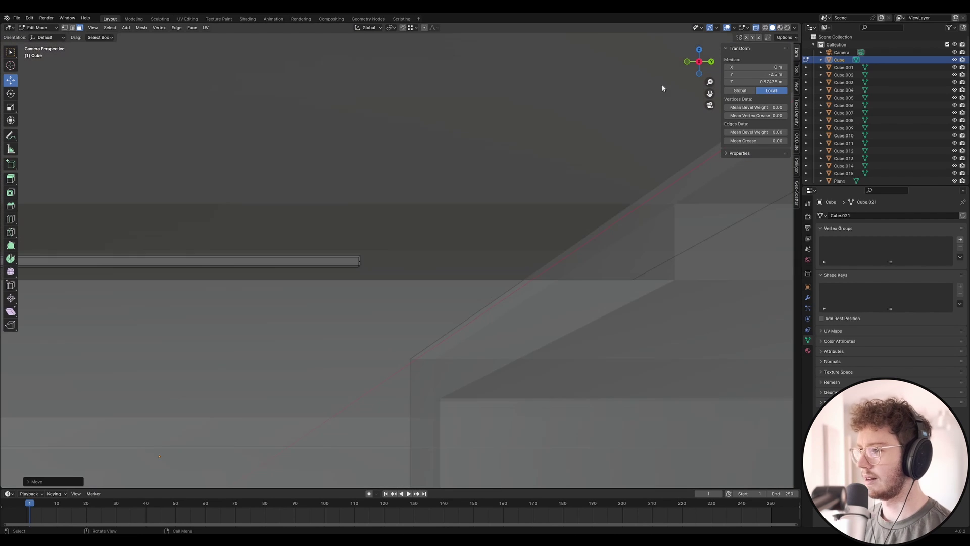
left_click(359, 262)
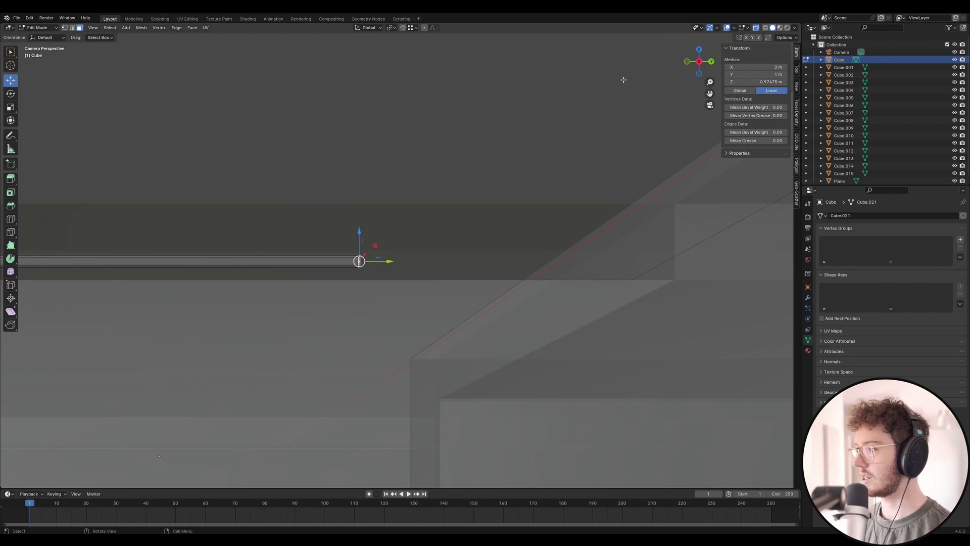
left_click(757, 29)
type("gy1.5")
key("Return")
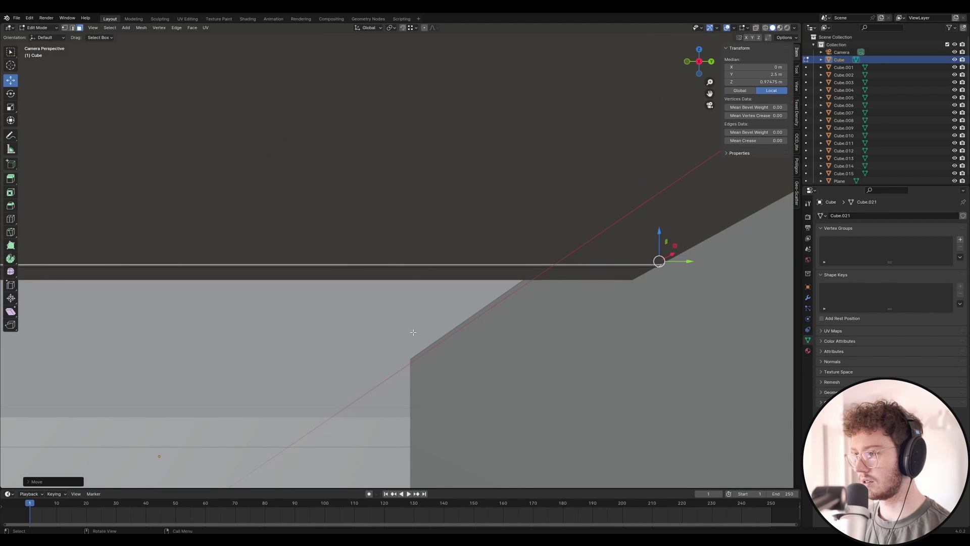
scroll(413, 314, "down", 9)
key("Tab")
Duplicate the ceiling strip straight down along Z and fine-tune the copy's height to sit in the floor.
scroll(406, 275, "up", 7)
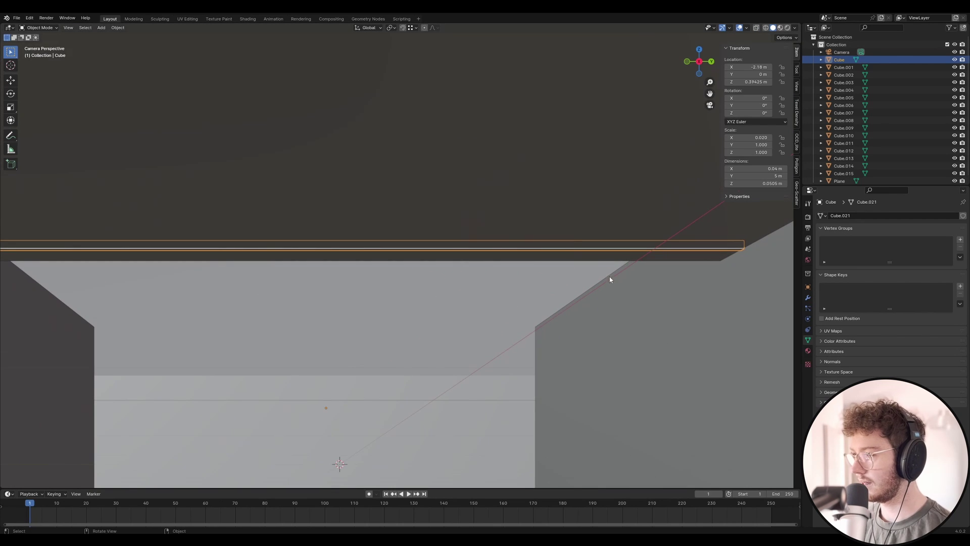
key("Home")
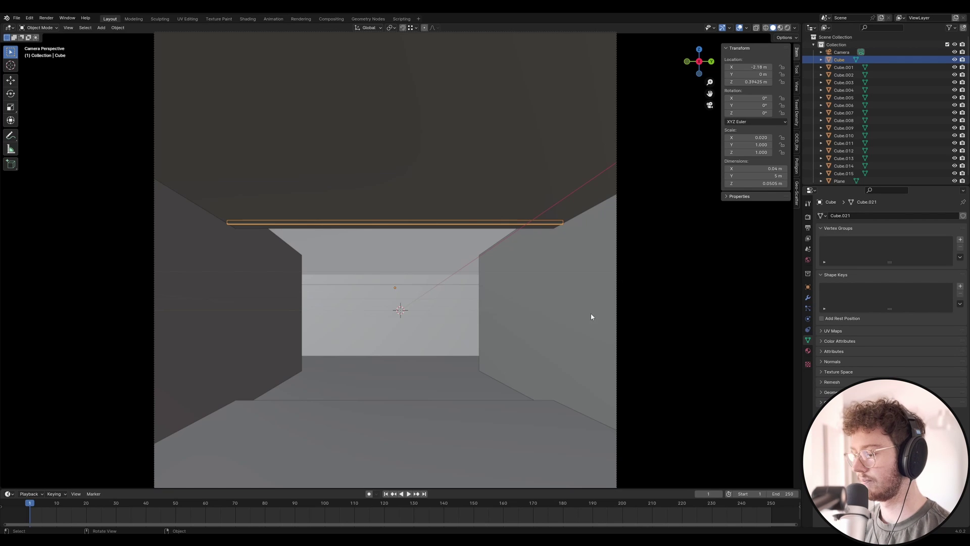
key("shift+d")
key("z")
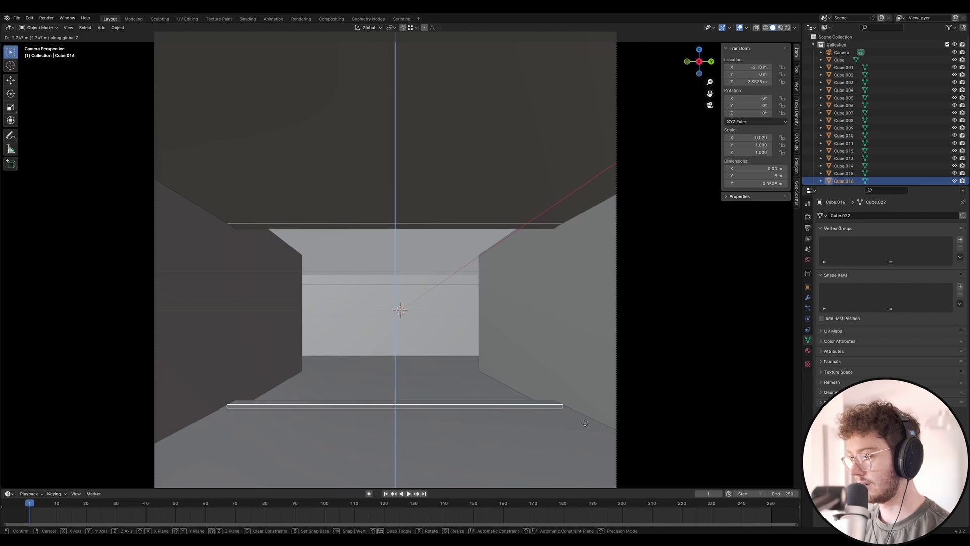
left_click(564, 416)
scroll(565, 416, "up", 6)
key("g")
key("z")
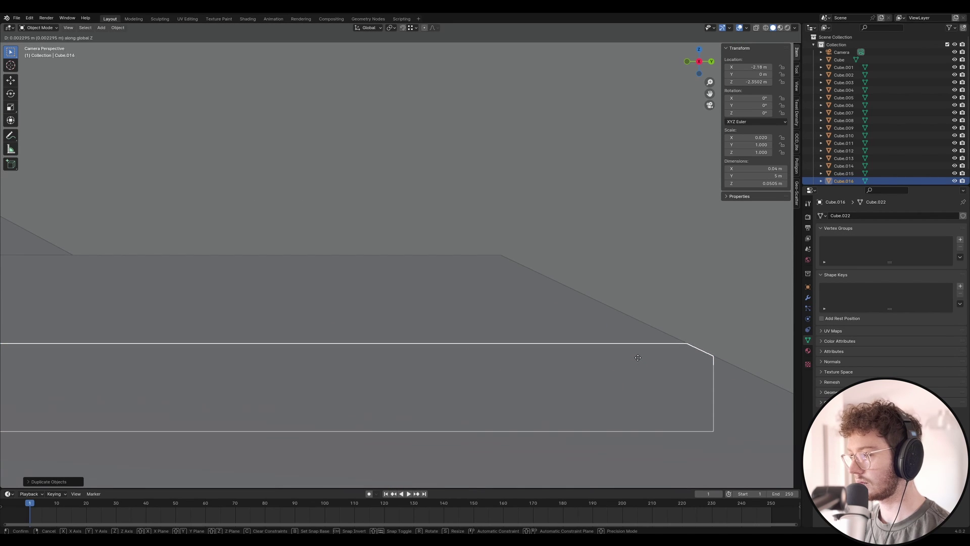
left_click(639, 353)
scroll(540, 380, "down", 6)
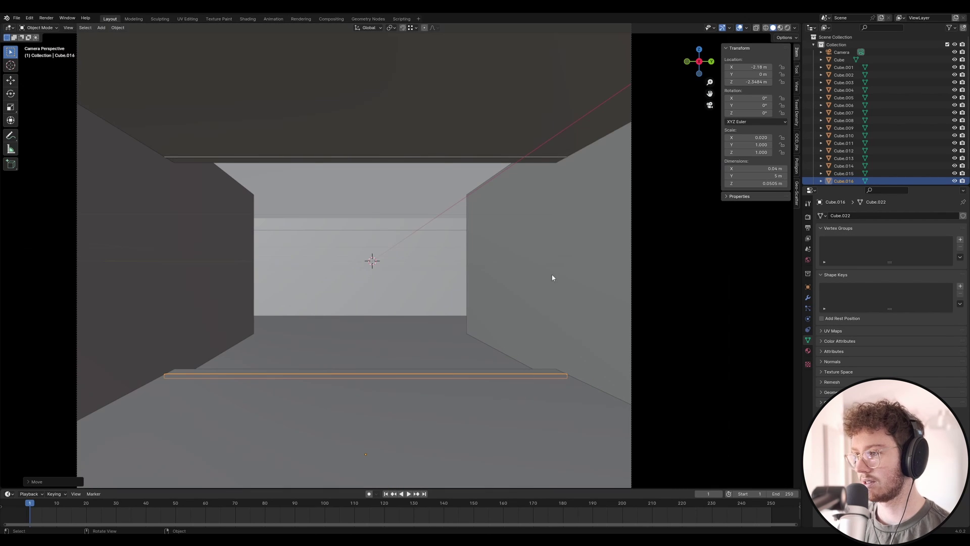
Duplicate the floor strip, raise the copy along Z to about -1.25 m, and rotate it -90° around X.
key("shift+d")
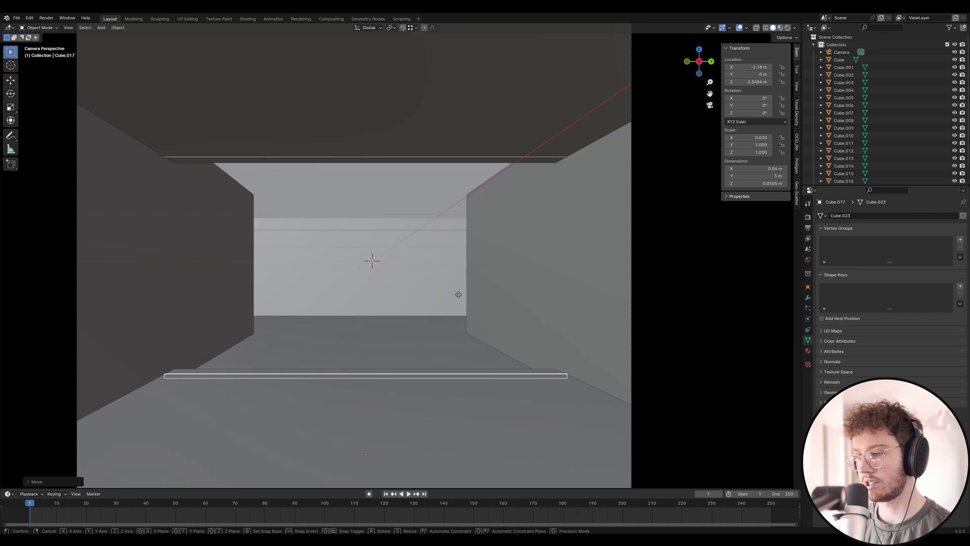
key("z")
key("r")
key("x")
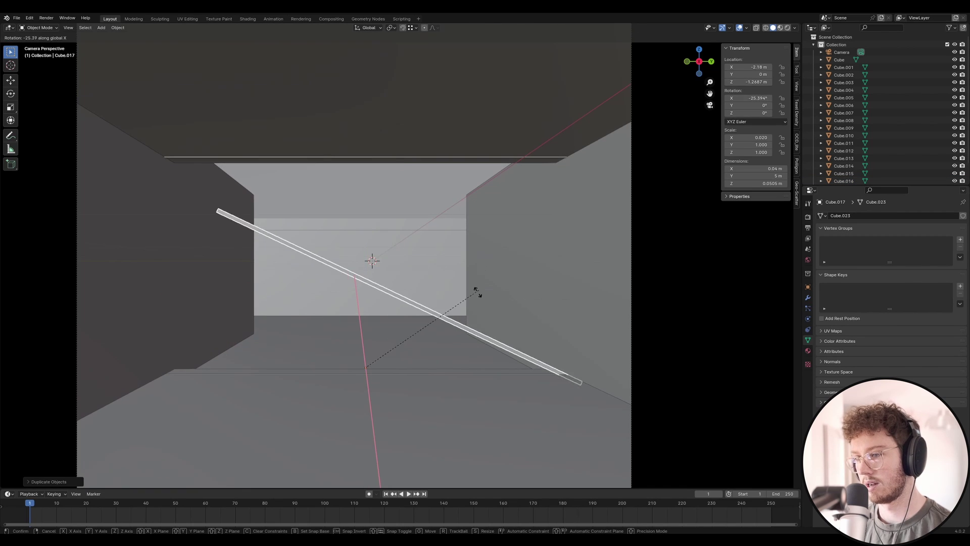
left_click(423, 404)
Slide the upright strip along Y to the right wall, at about 1.546 m.
key("g")
key("x")
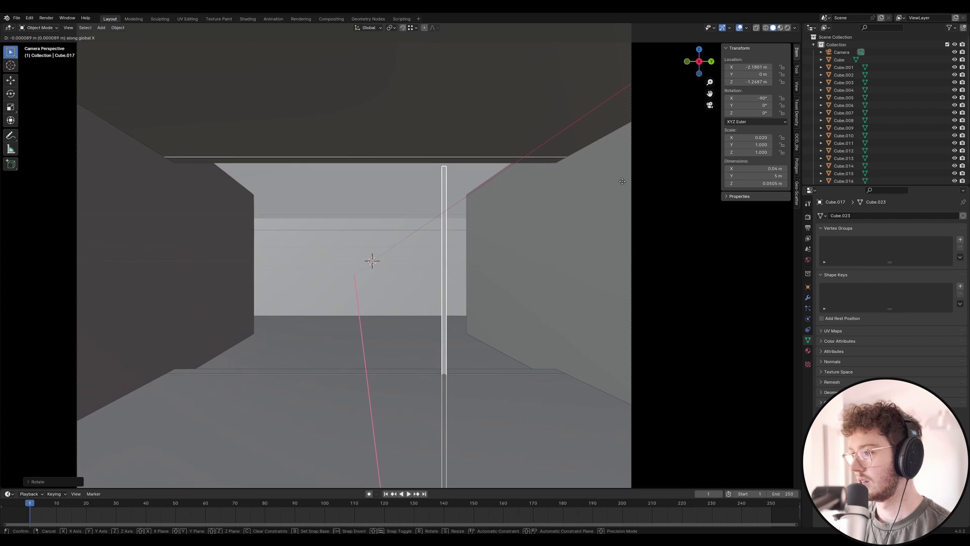
key("y")
left_click(571, 155, "ctrl")
scroll(581, 153, "up", 9)
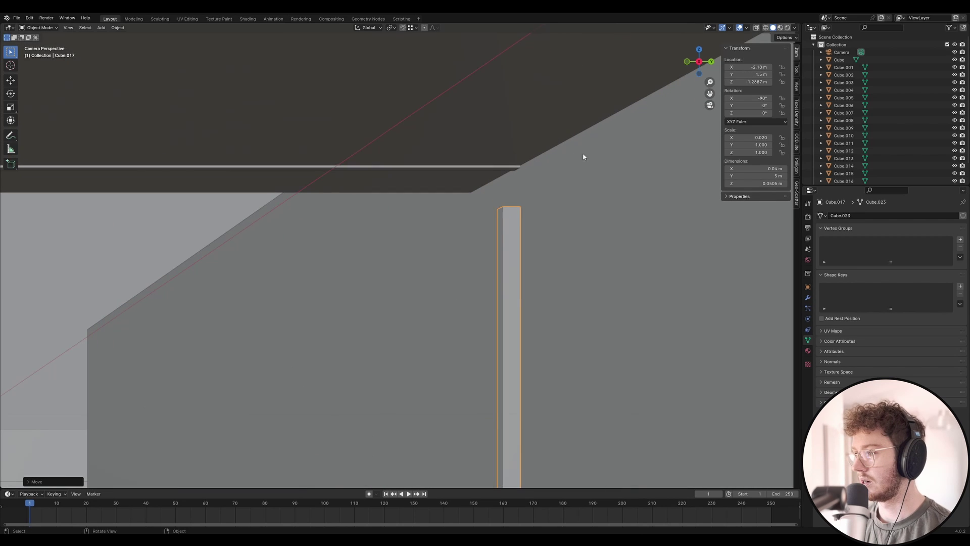
key("g")
key("y")
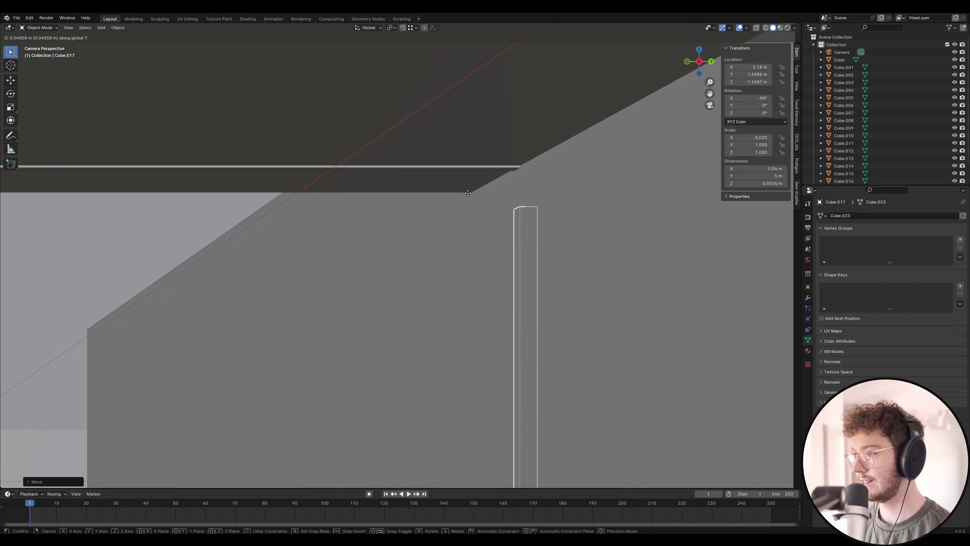
key("y")
Raise the upright strip along Z so its upper end meets the ceiling strip, at about -1.135 m.
key("z")
key("ctrl")
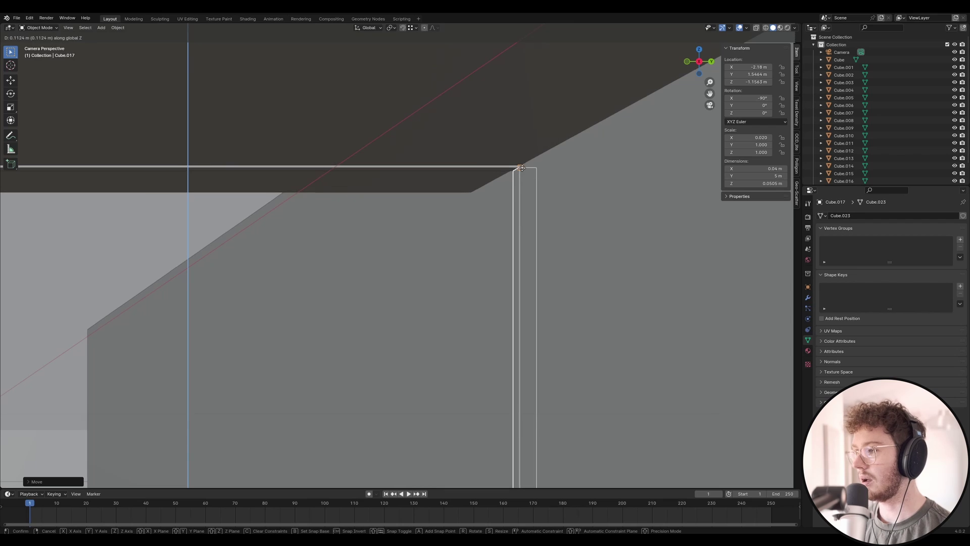
key("z")
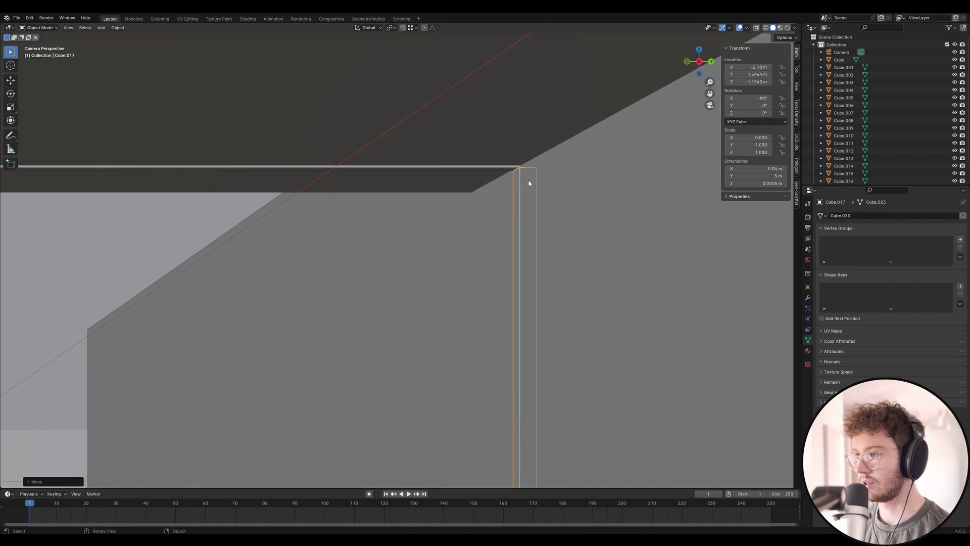
key("z")
key("z")
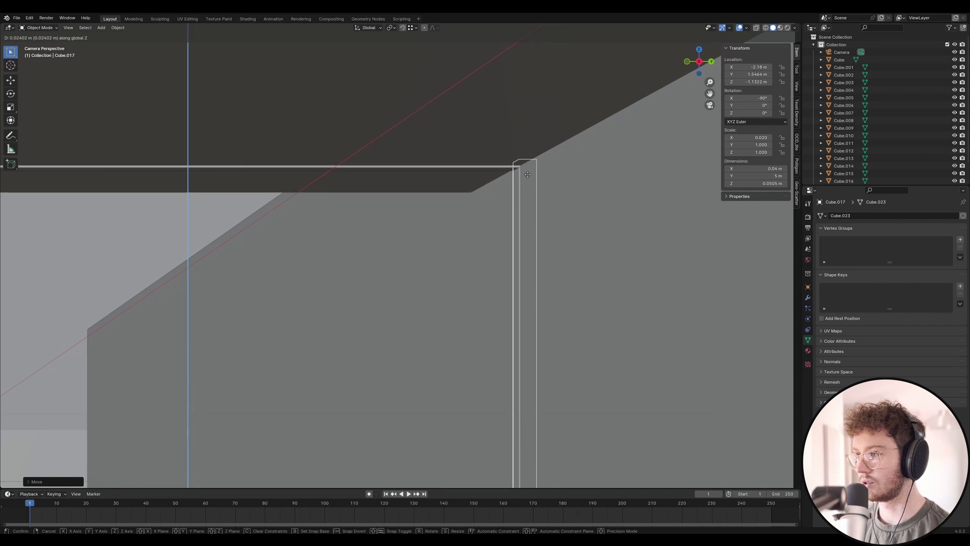
left_click(528, 175)
scroll(530, 174, "down", 8)
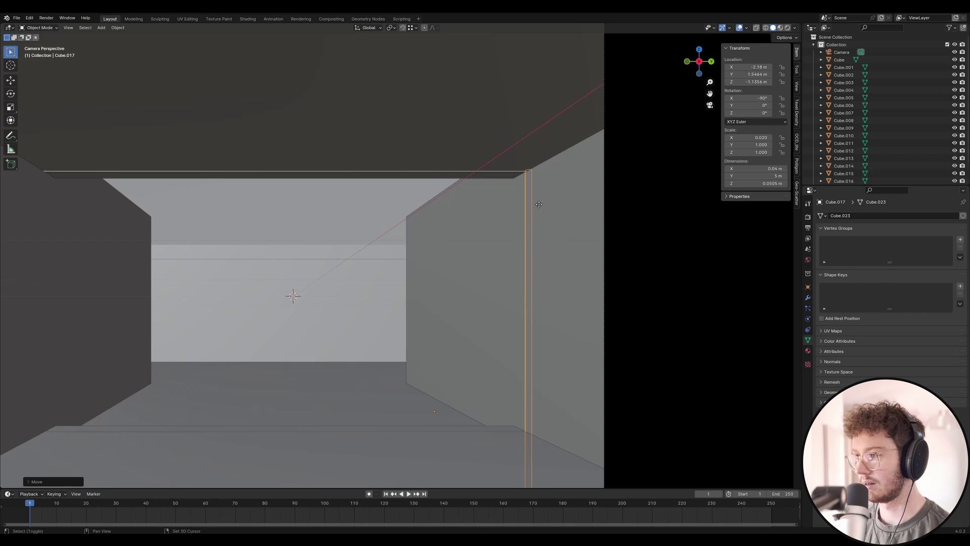
Duplicate the upright strip along Y to the opposite wall and fine-tune the copy's Y position to about -3.496 m.
key("shift+d")
key("y")
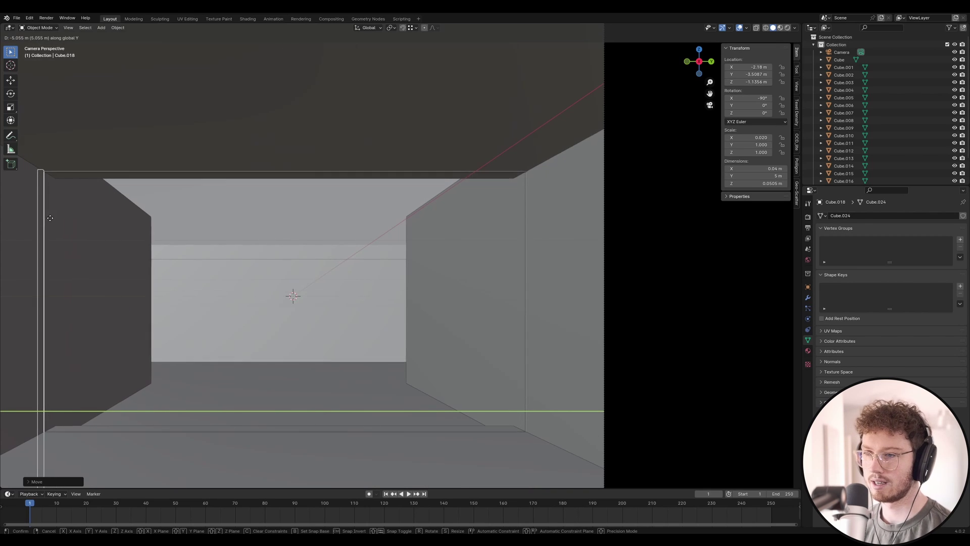
left_click(50, 218)
scroll(39, 170, "up", 13)
key("g")
key("y")
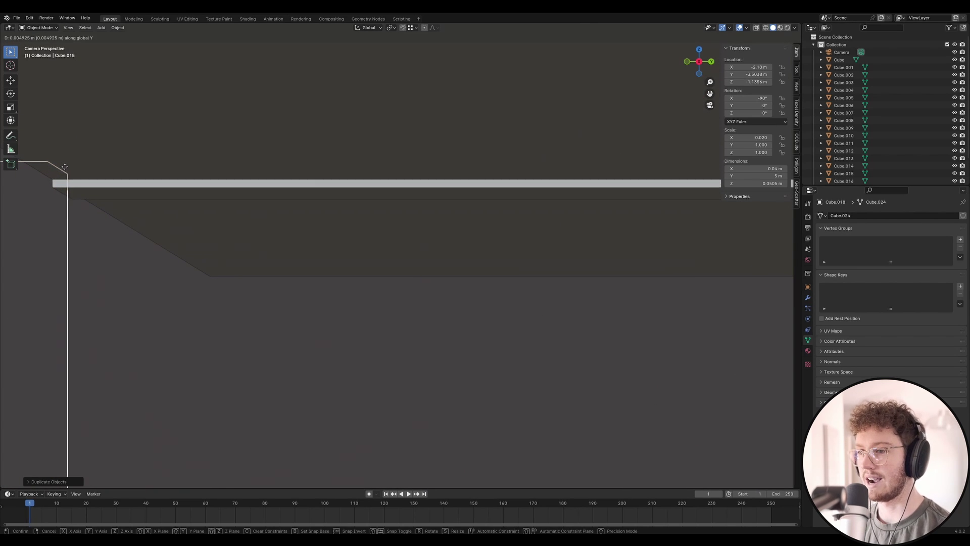
left_click(66, 168)
scroll(159, 193, "down", 6)
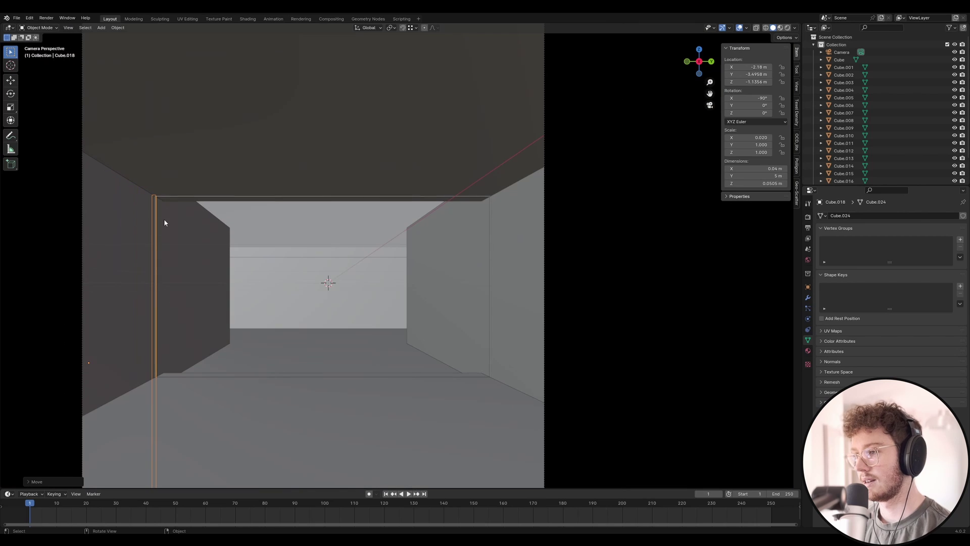
Add a Boolean modifier set to Difference to the ceiling block Cube.015.
left_click(241, 179)
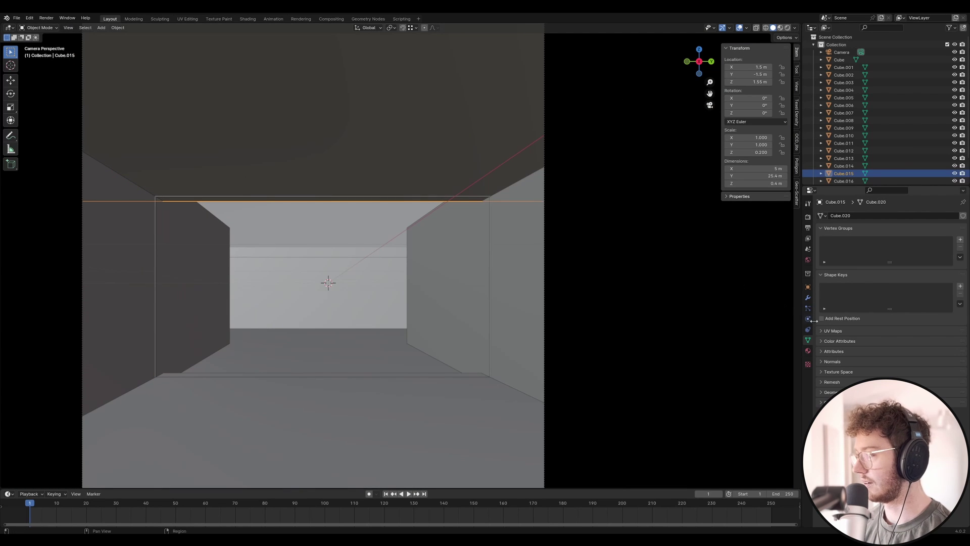
left_click(808, 287)
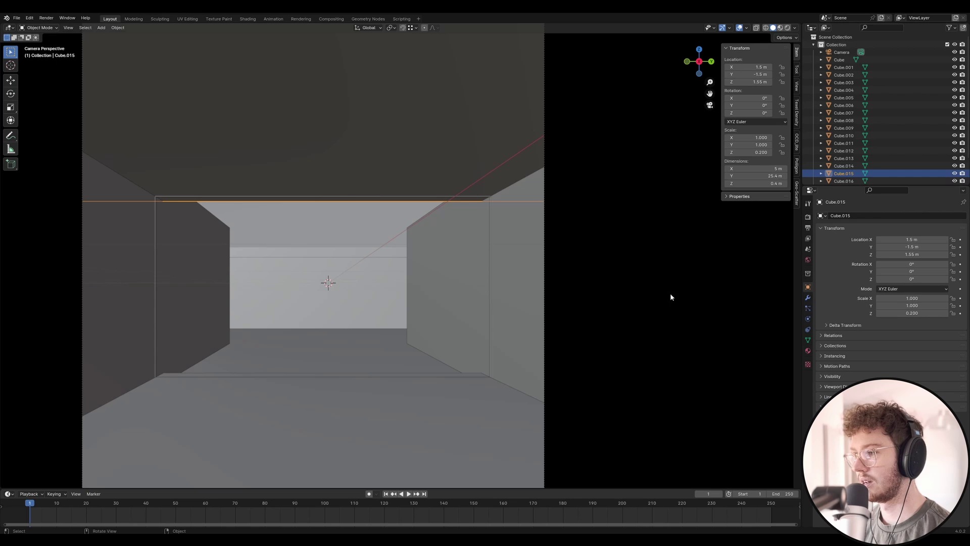
left_click(808, 297)
left_click(874, 216)
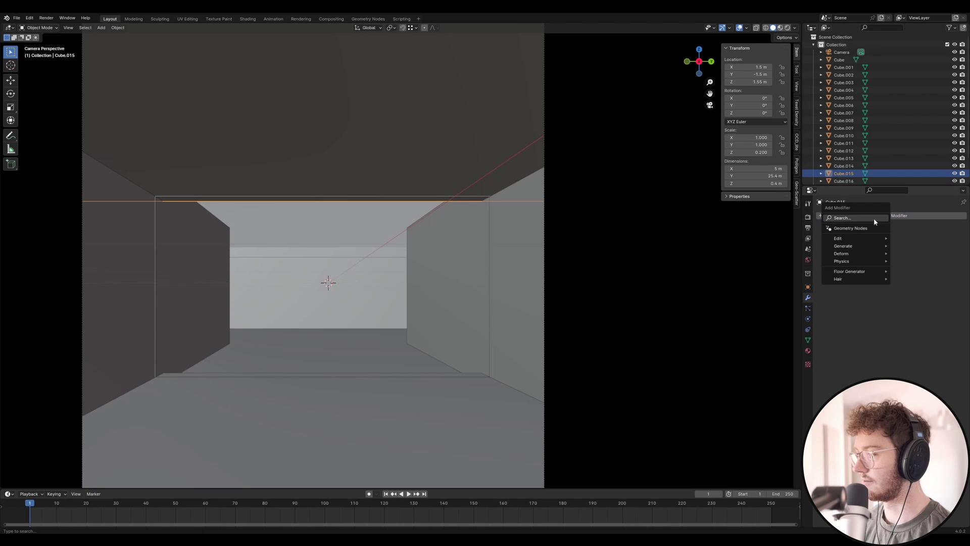
left_click(852, 218)
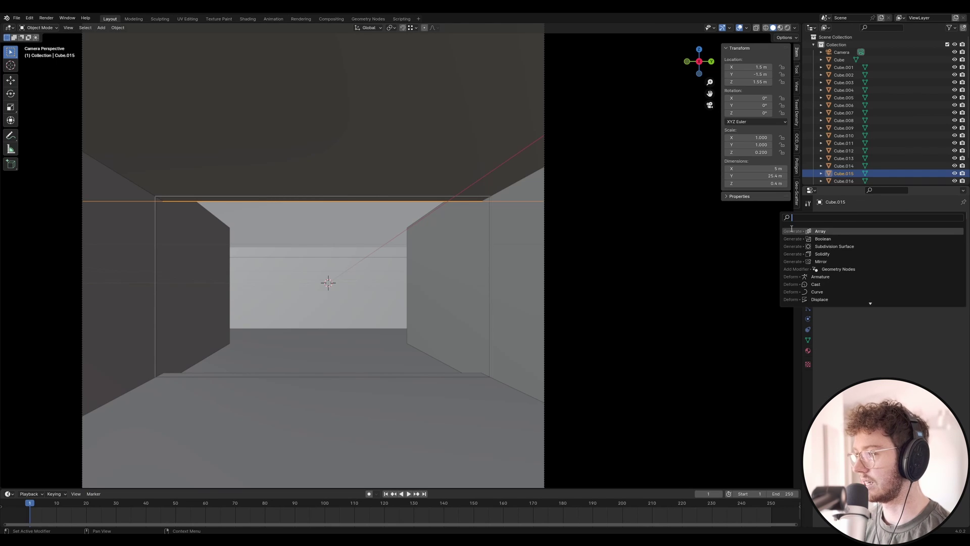
left_click(835, 238)
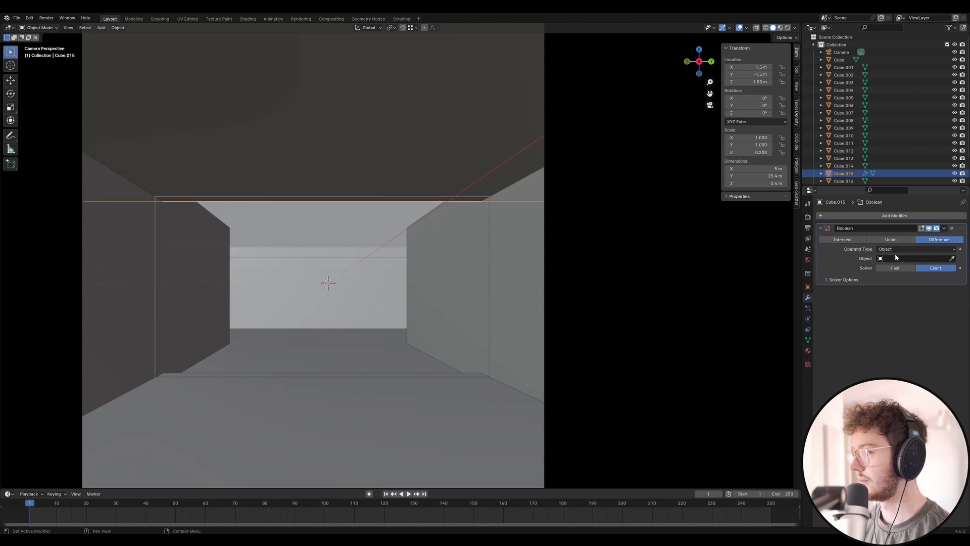
left_click(952, 258)
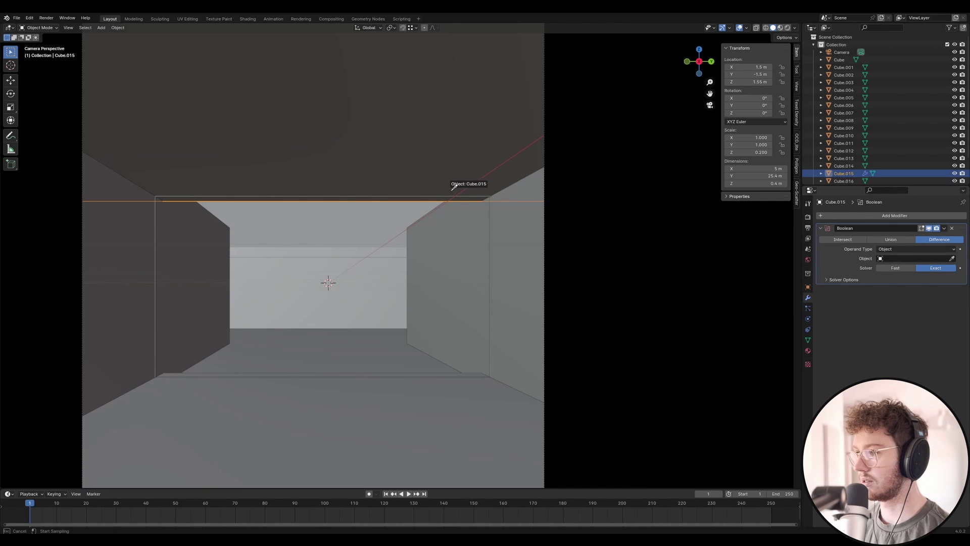
key("Escape")
Change the ceiling strip's viewport display so that only its outline is drawn.
scroll(459, 194, "up", 15)
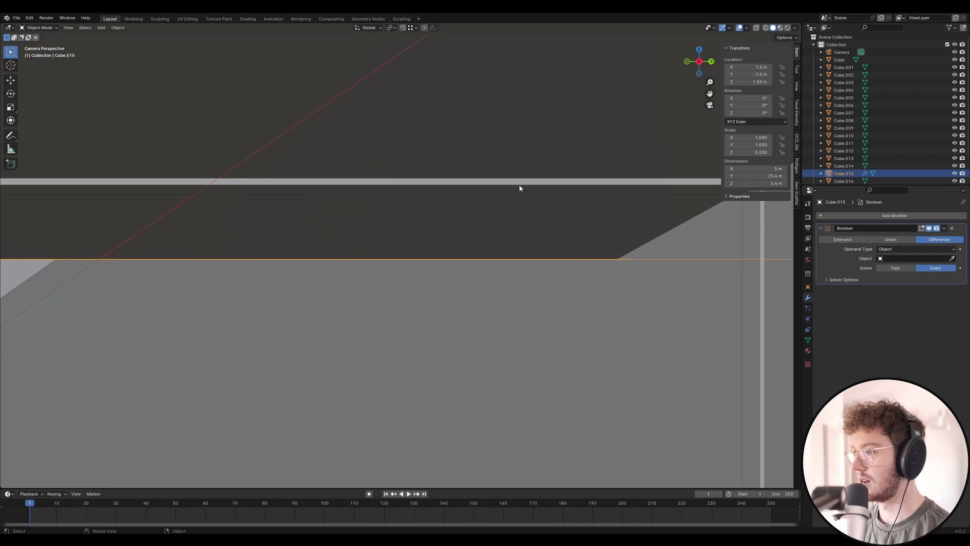
left_click(520, 188)
left_click(807, 287)
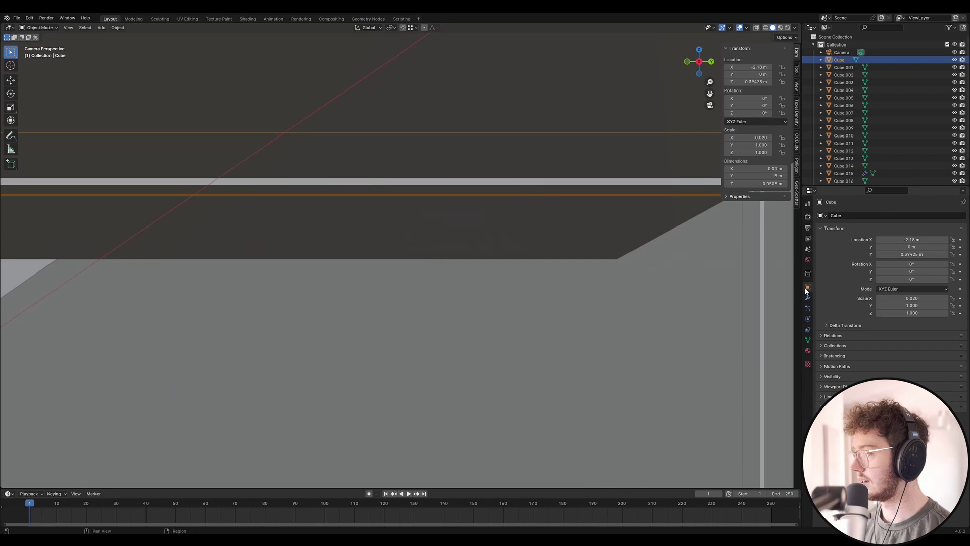
left_click(824, 386)
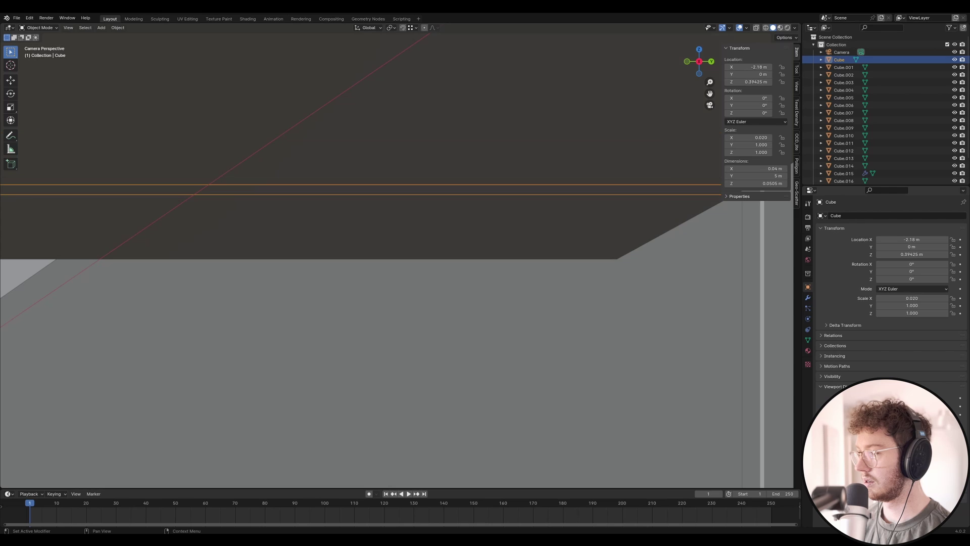
Set the ceiling strip Cube as the cutting object of the ceiling block's Boolean modifier.
left_click(703, 230)
left_click(807, 298)
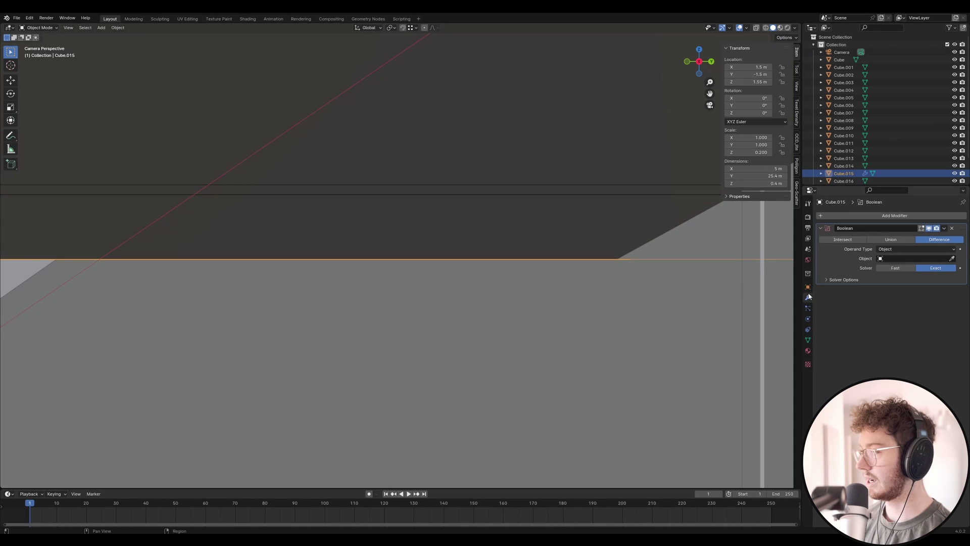
left_click(952, 258)
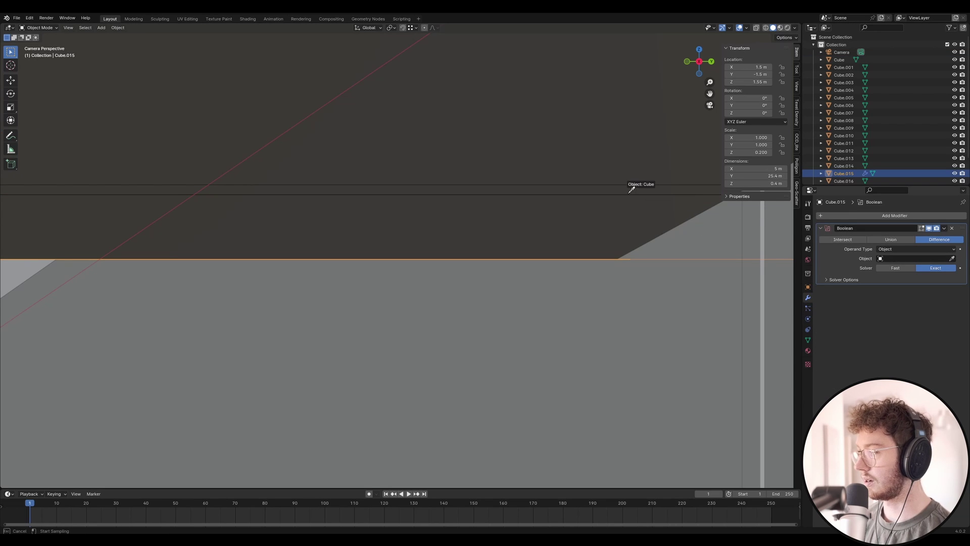
left_click(629, 189)
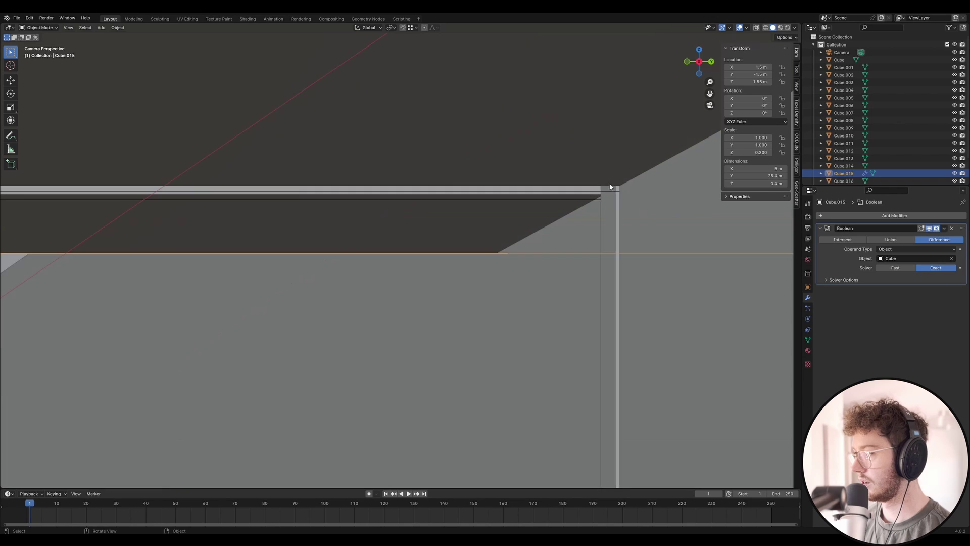
Select the upright strips on both side walls together.
left_click(667, 243)
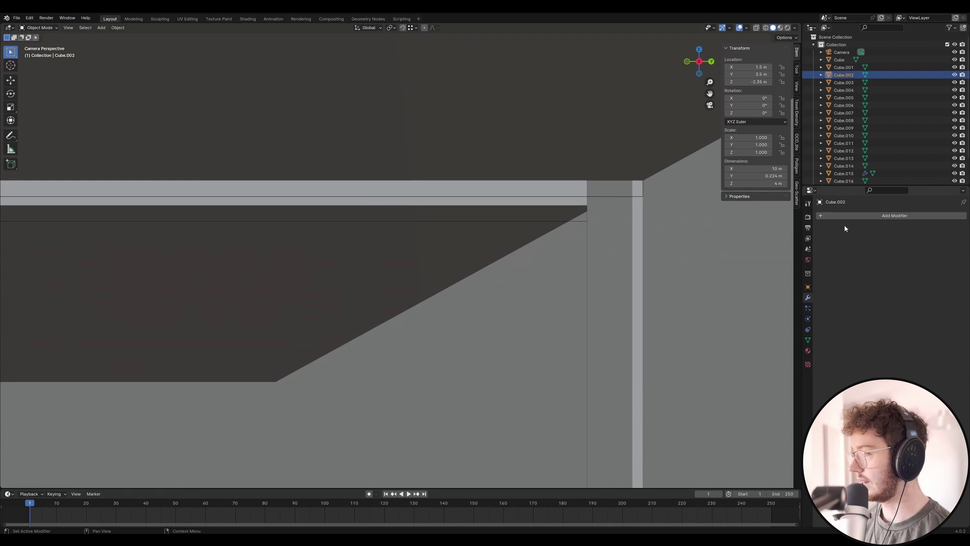
left_click(639, 234)
scroll(702, 230, "down", 4)
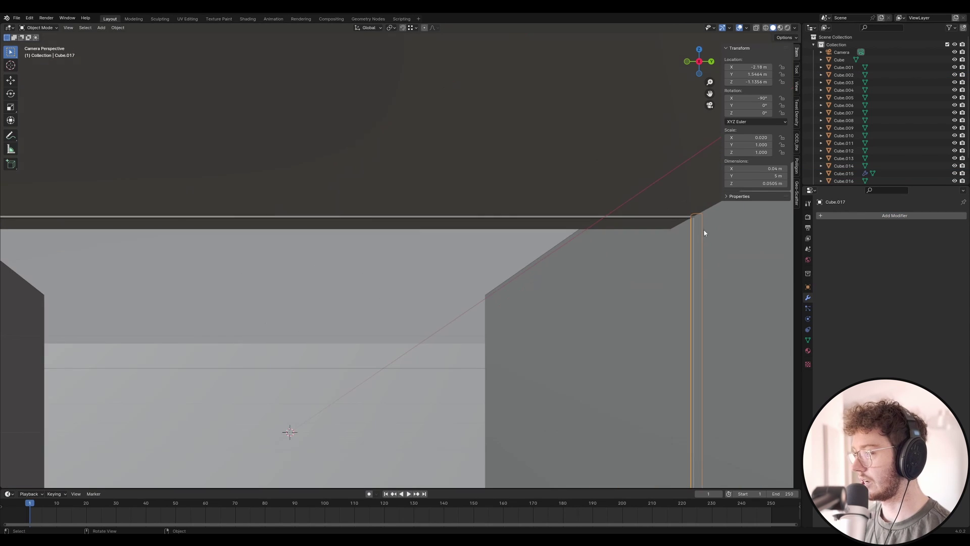
scroll(455, 268, "down", 3)
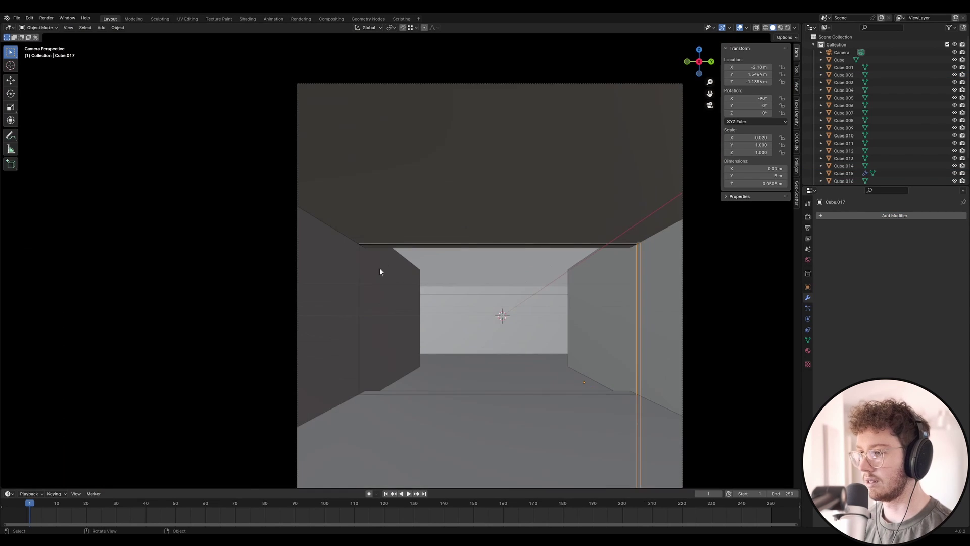
scroll(380, 271, "up", 5)
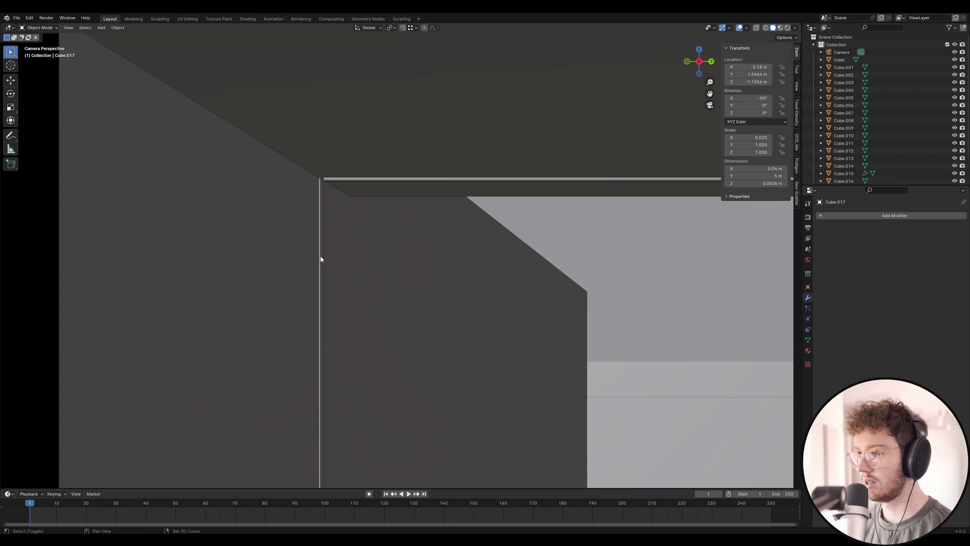
left_click(329, 238)
scroll(343, 224, "up", 1)
scroll(343, 224, "up", 9)
left_click(309, 260, "shift")
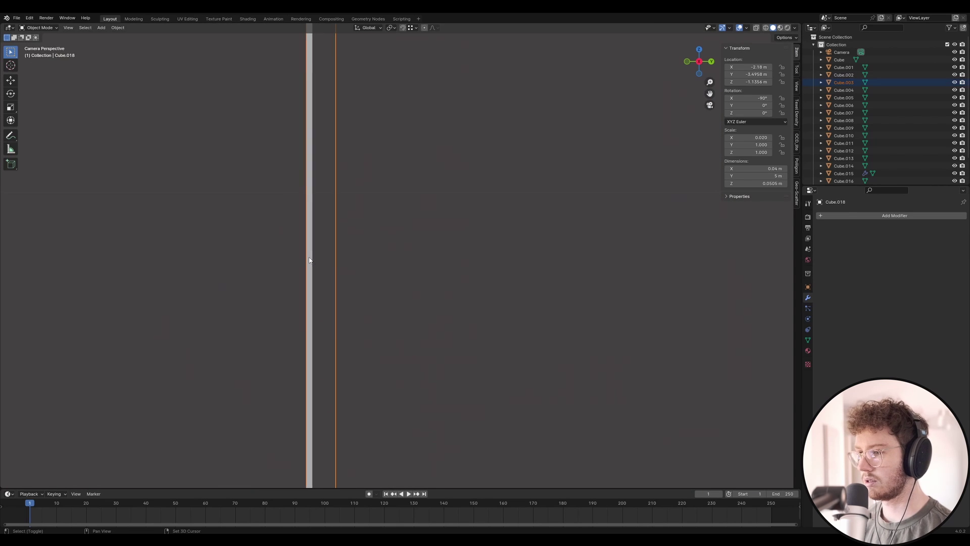
left_click(309, 261)
Add the floor strip to the selection as the active object and switch its viewport display to outline only.
scroll(486, 263, "down", 10)
scroll(414, 229, "down", 4)
scroll(470, 305, "up", 4)
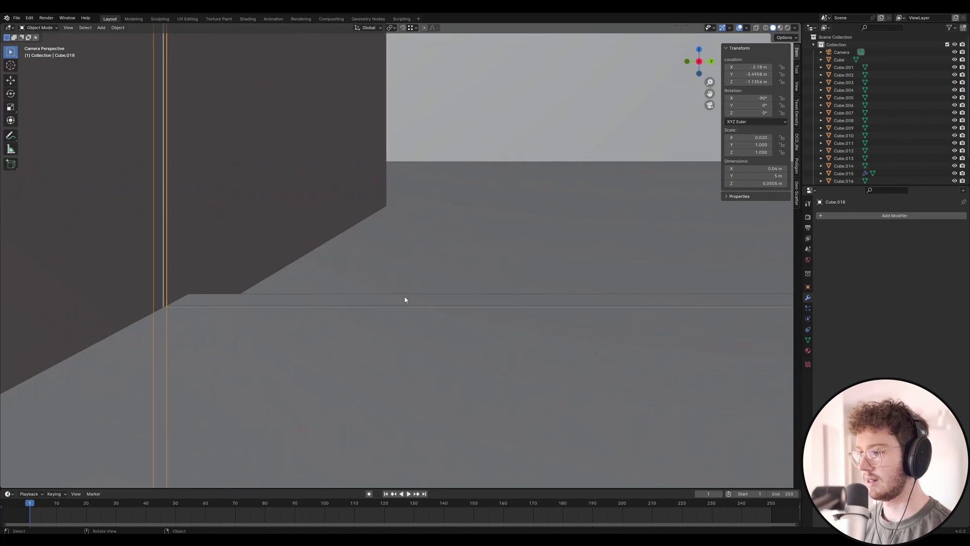
scroll(188, 297, "up", 8)
left_click(131, 334, "shift")
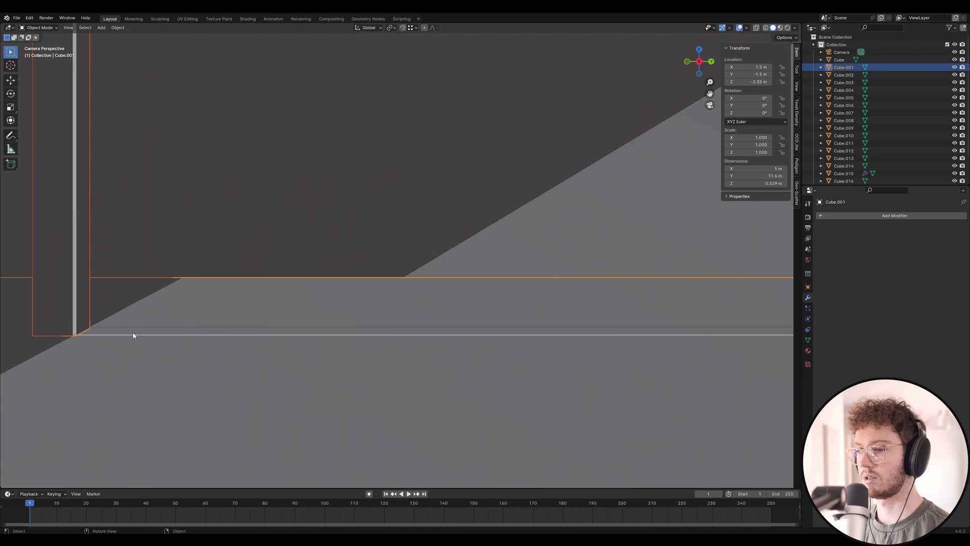
left_click(139, 336, "shift")
left_click_drag(139, 336, 225, 397, "ctrl")
scroll(225, 397, "down", 8)
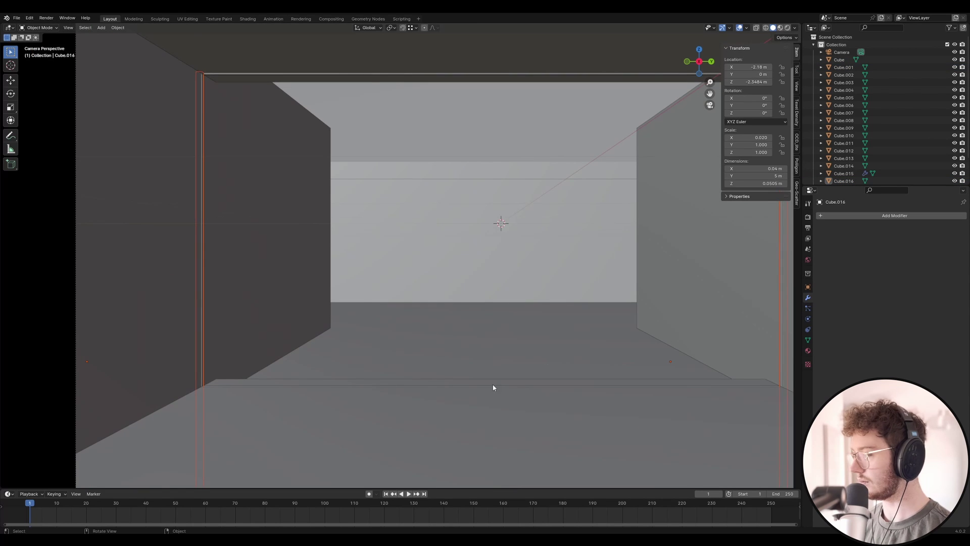
scroll(498, 387, "up", 6)
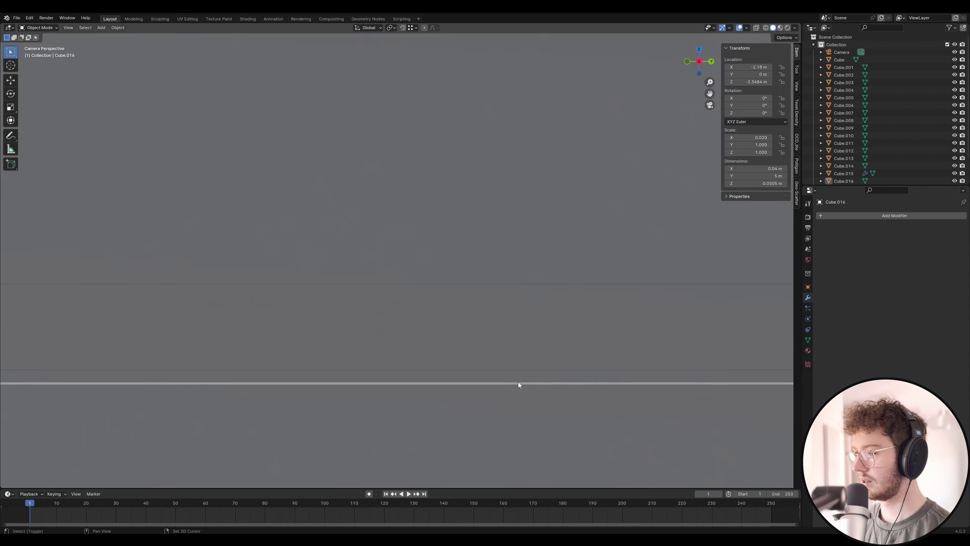
left_click(518, 383)
scroll(479, 381, "down", 6)
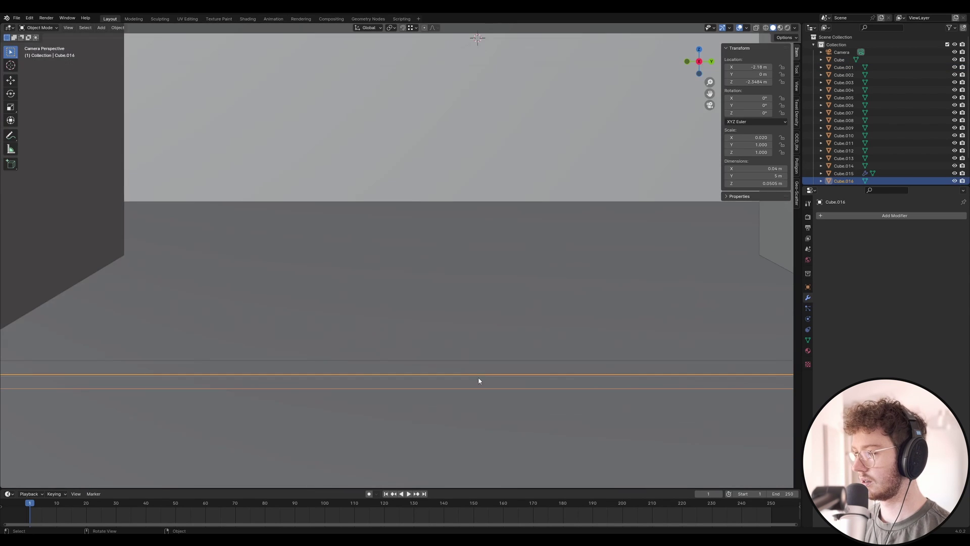
left_click(808, 287)
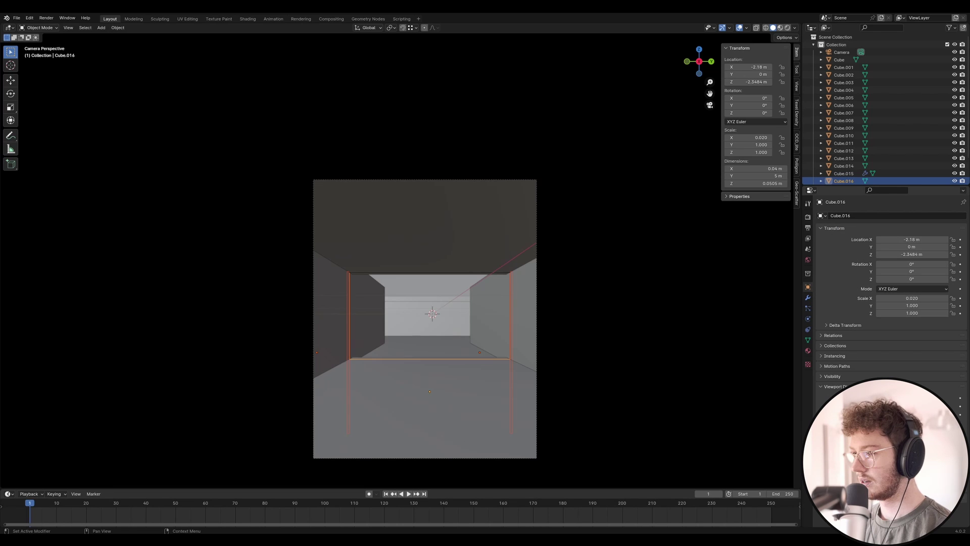
Select only the right wall's upright strip and switch its viewport display to outline only.
scroll(516, 408, "up", 8)
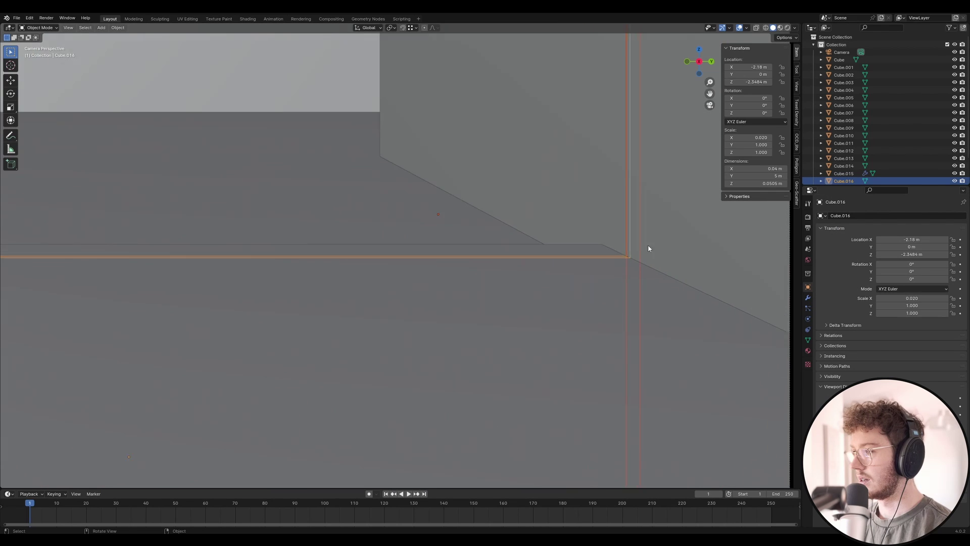
scroll(648, 246, "up", 7)
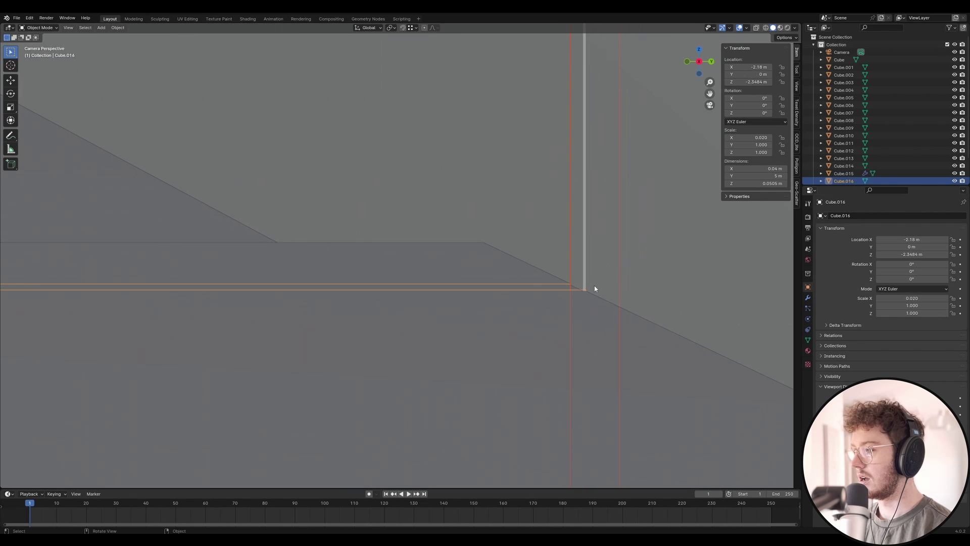
scroll(579, 267, "up", 1)
left_click(579, 266)
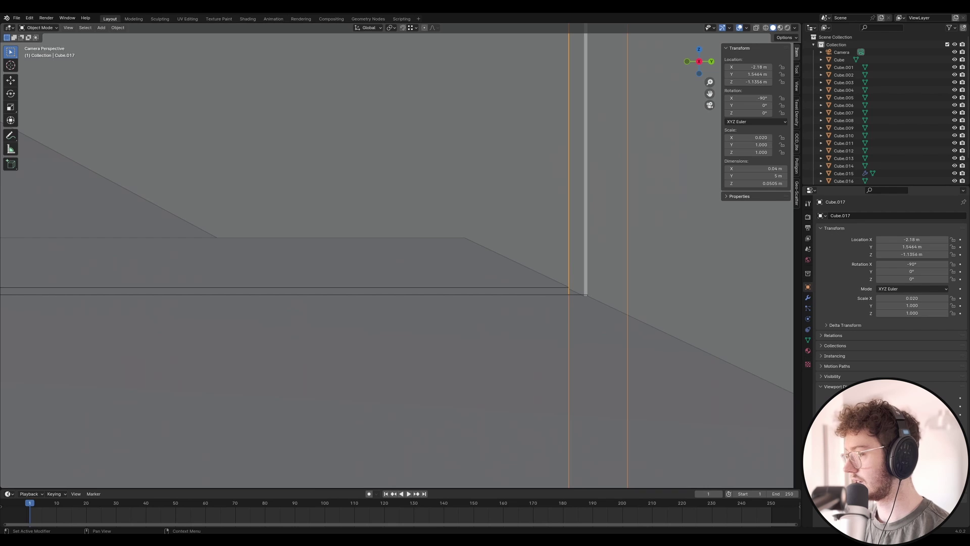
scroll(765, 353, "down", 10)
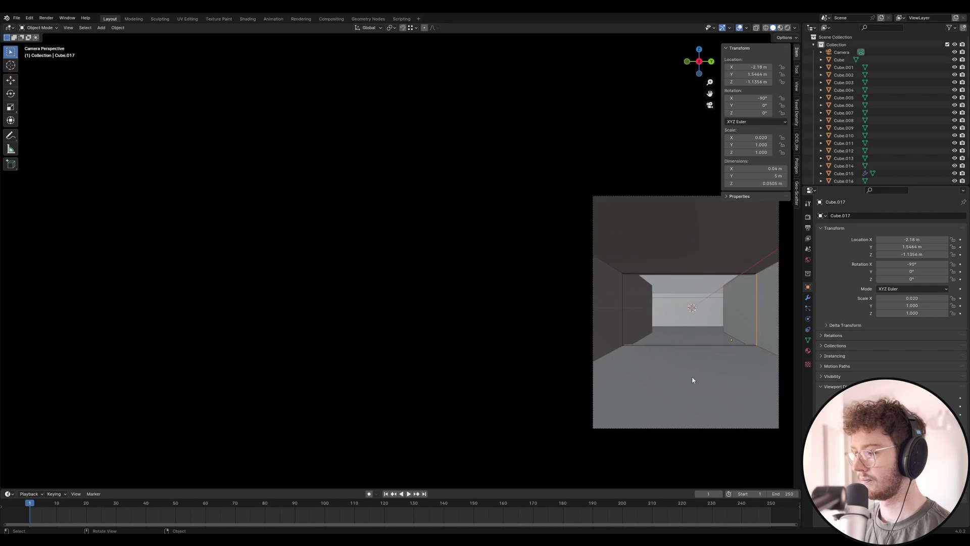
Select the left wall's upright strip and switch its viewport display to outline only.
scroll(498, 288, "up", 10)
scroll(499, 288, "up", 3)
key("shift+d")
left_click(331, 262)
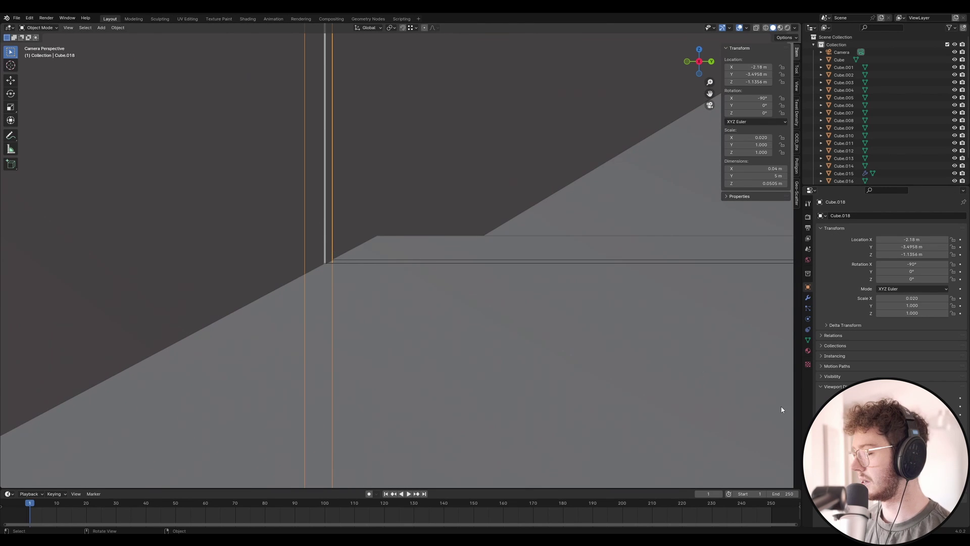
scroll(294, 185, "down", 6)
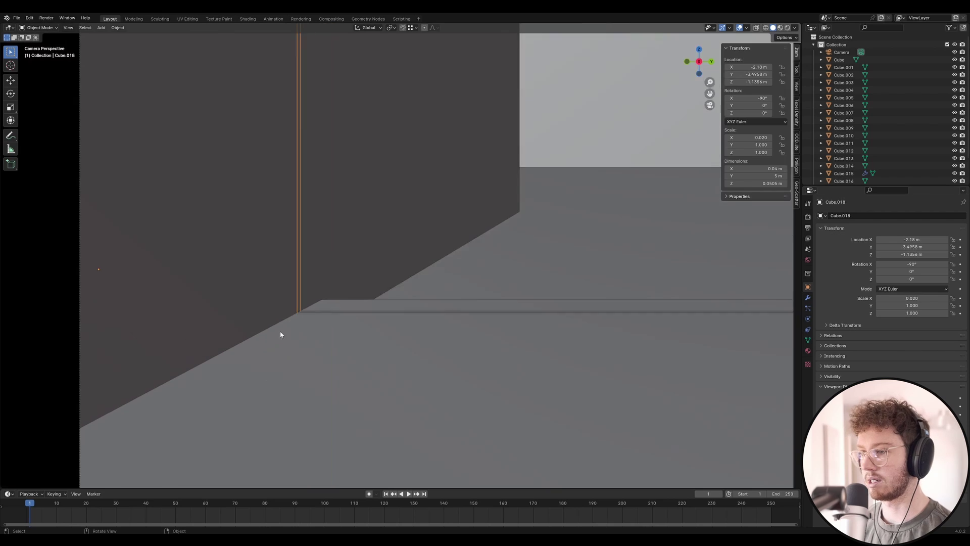
Add a Boolean modifier set to Difference to the left wall, with its upright strip as the cutter object.
scroll(281, 94, "up", 11)
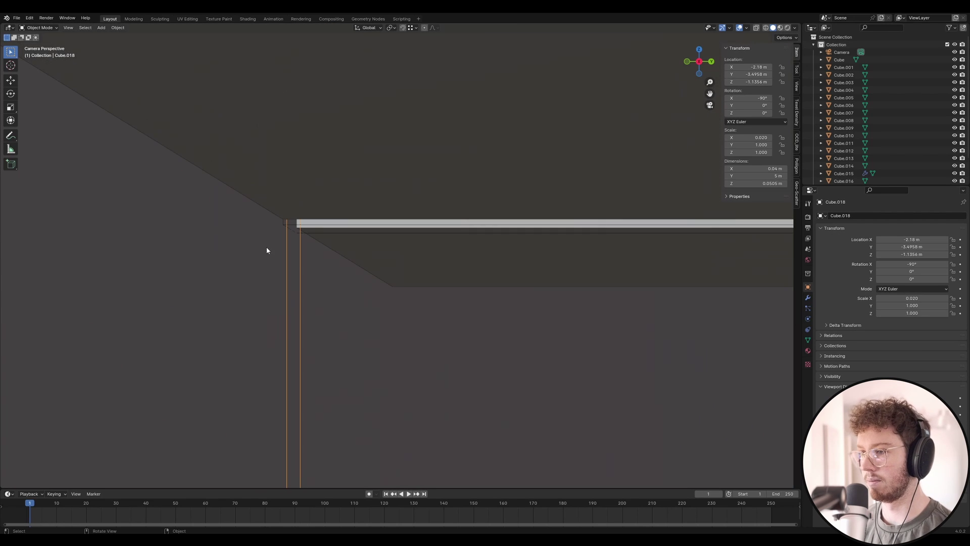
left_click(266, 247)
left_click(807, 298)
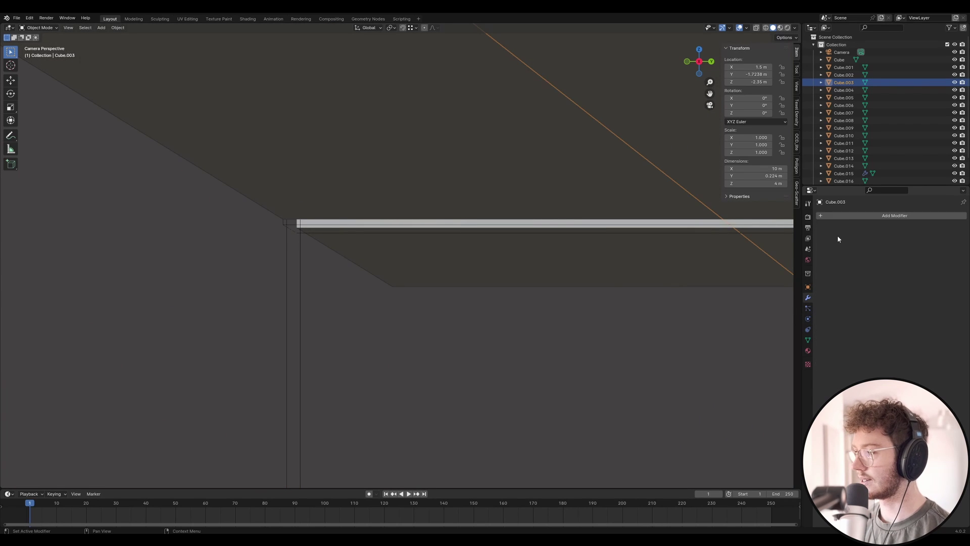
key("shift+a")
mouse_move(813, 246)
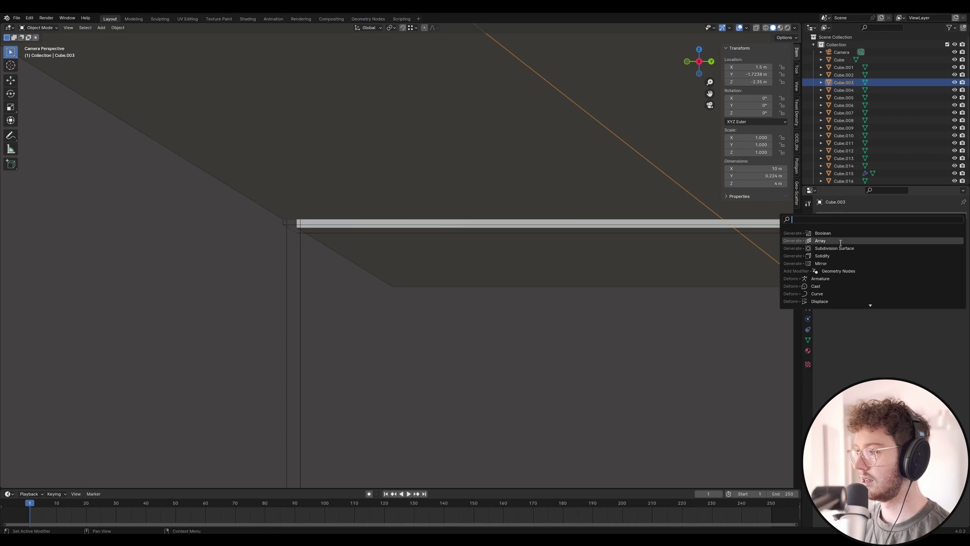
left_click(839, 232)
left_click(951, 258)
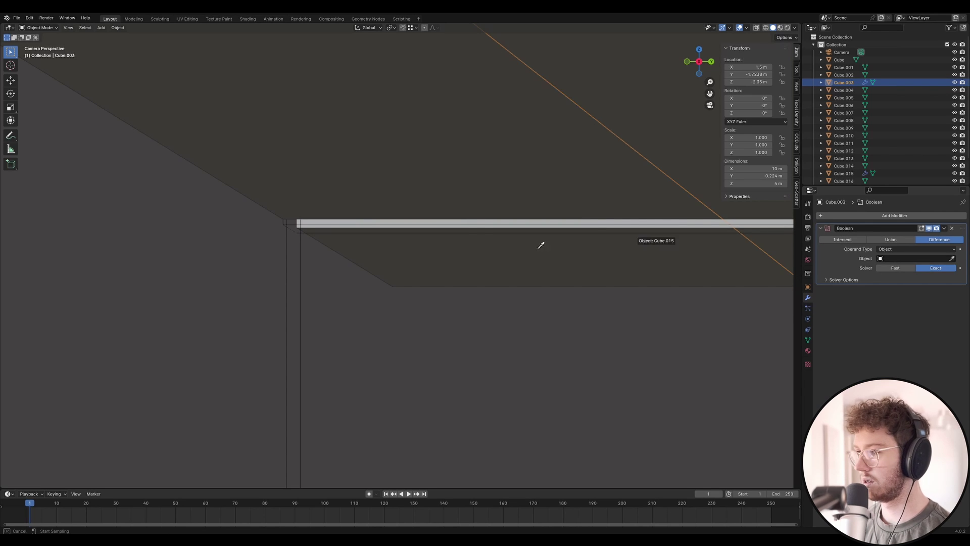
left_click(304, 251)
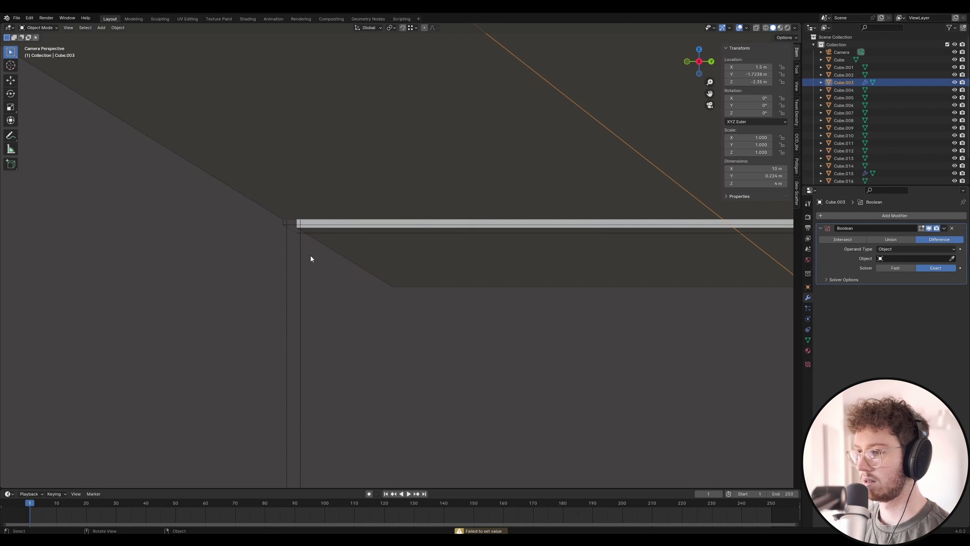
left_click(953, 258)
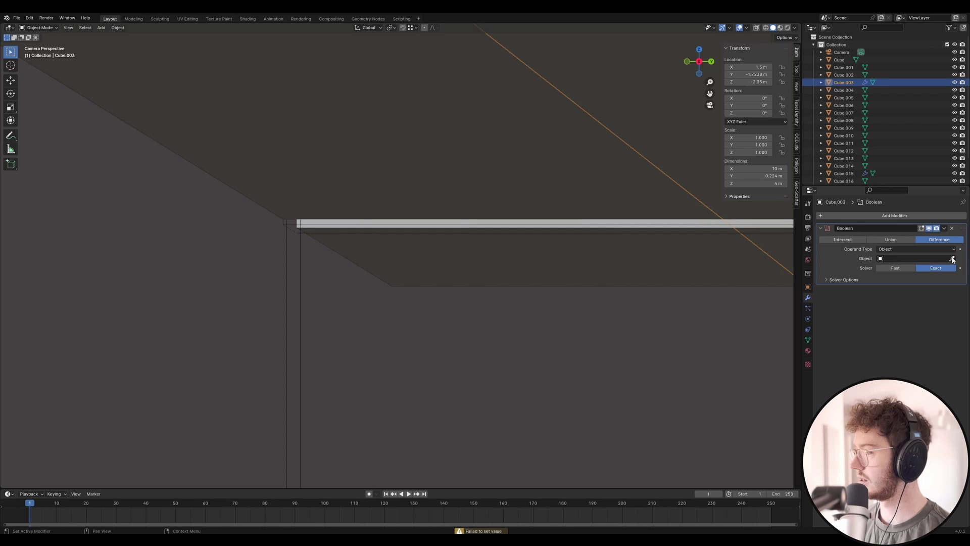
left_click(287, 252)
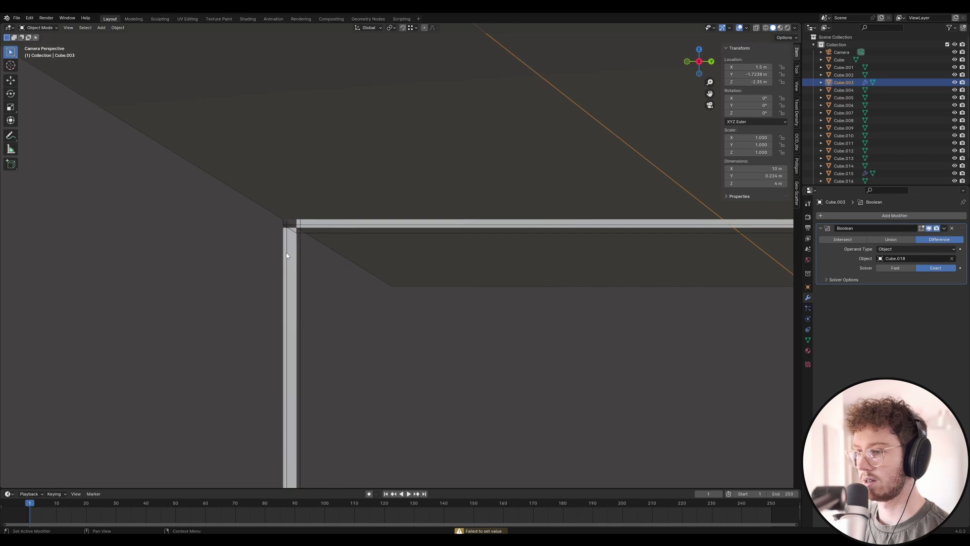
Add a Boolean modifier set to Difference to the right wall, with its upright strip as the cutter object.
scroll(250, 200, "down", 14)
scroll(573, 204, "up", 8)
scroll(651, 199, "up", 2)
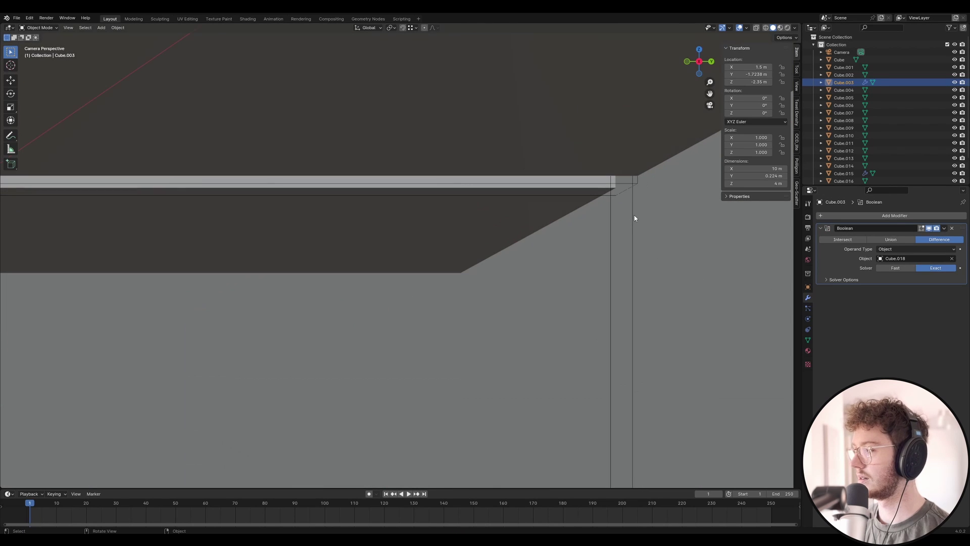
left_click(645, 212)
left_click(852, 216)
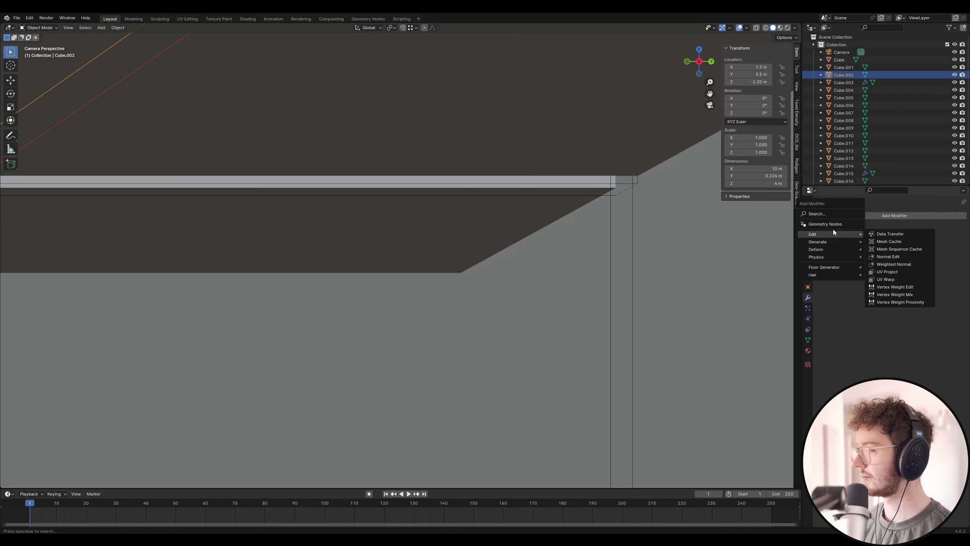
key("space")
left_click(845, 229)
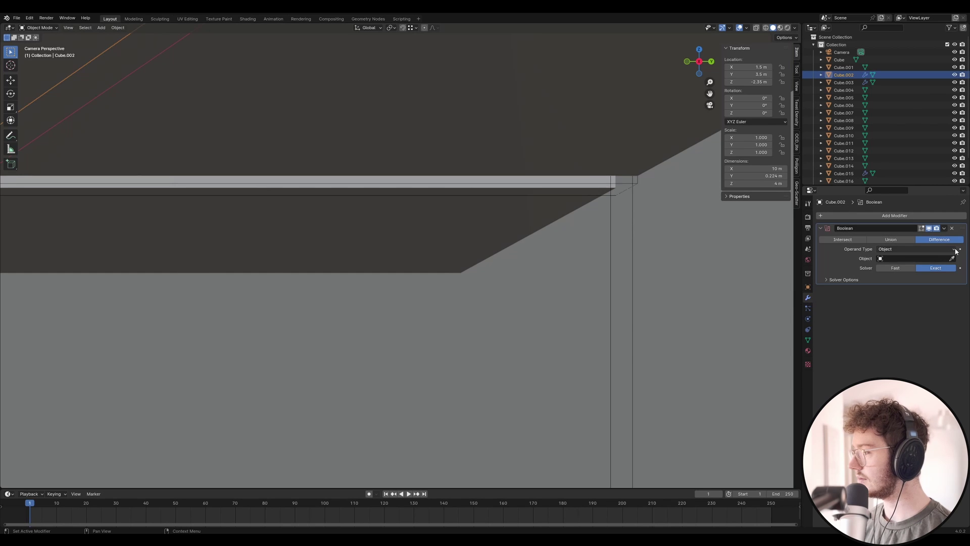
left_click(952, 259)
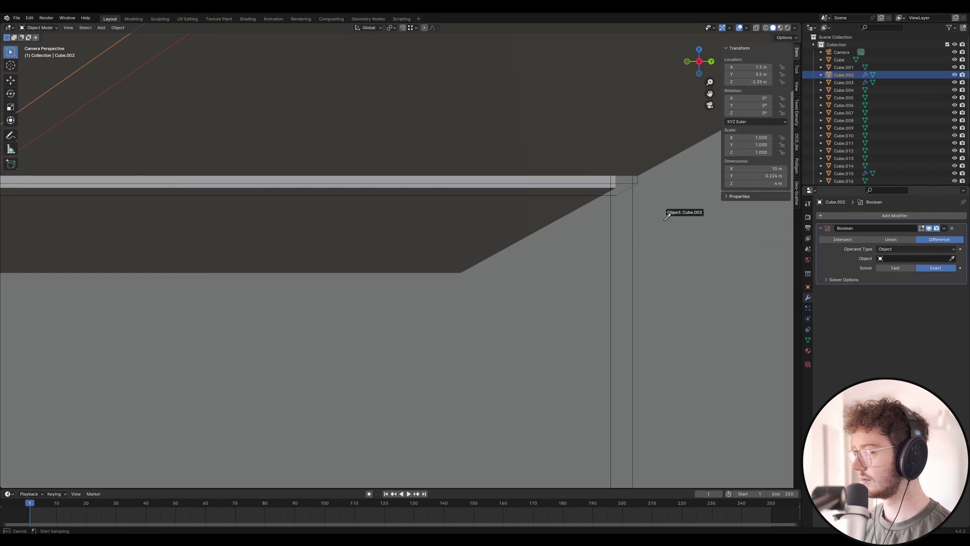
left_click(633, 223)
Try adding a Difference Boolean modifier to the floor strip itself, with the floor as its object.
scroll(581, 179, "down", 18)
scroll(582, 252, "up", 10)
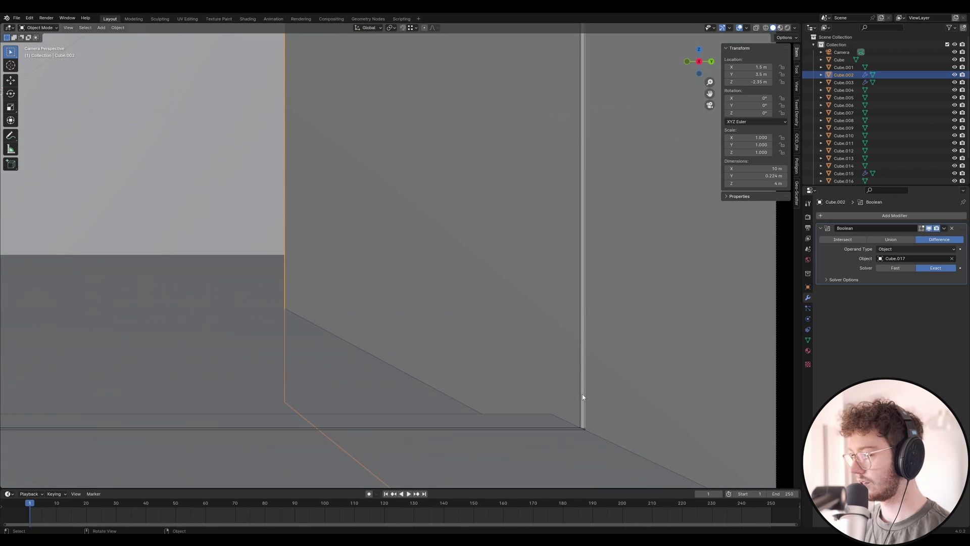
scroll(591, 404, "up", 3)
left_click(573, 386)
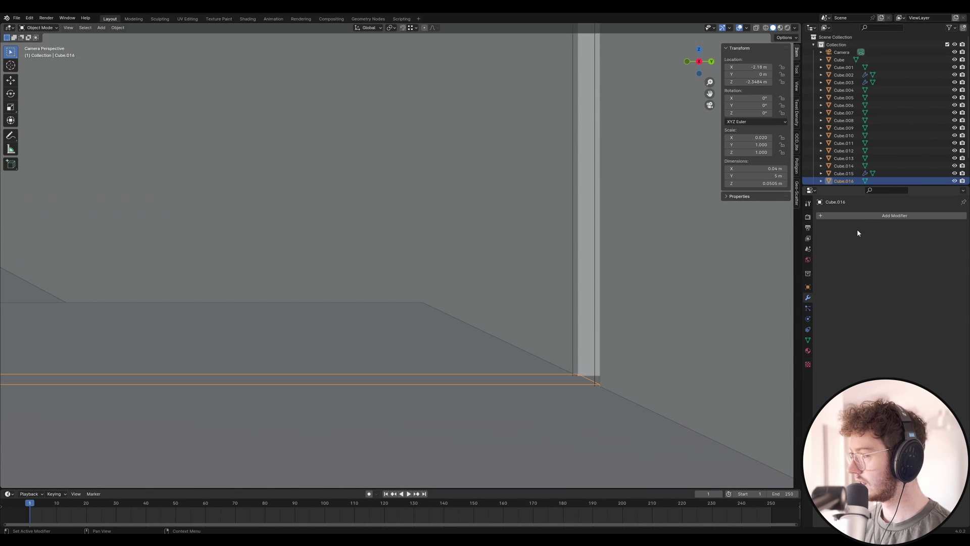
left_click(865, 216)
left_click(827, 223)
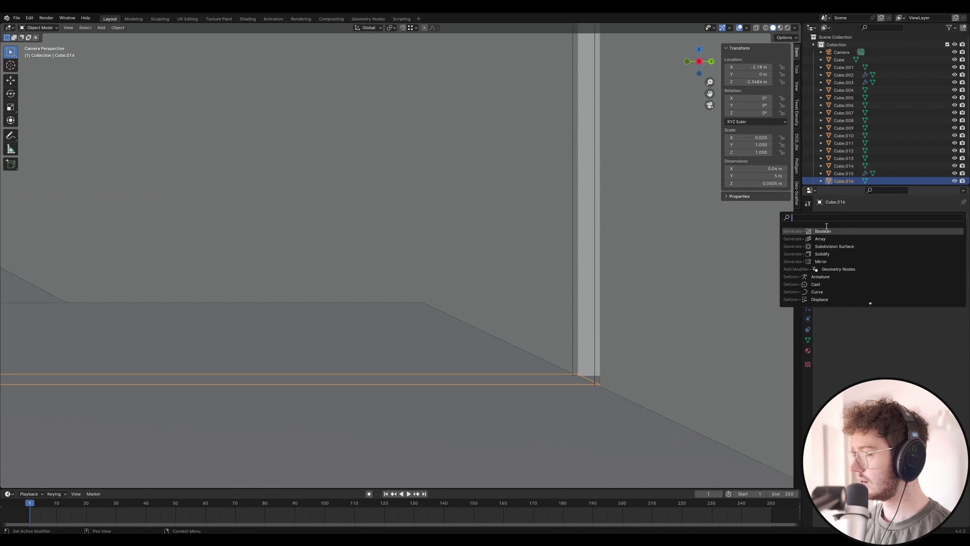
left_click(824, 231)
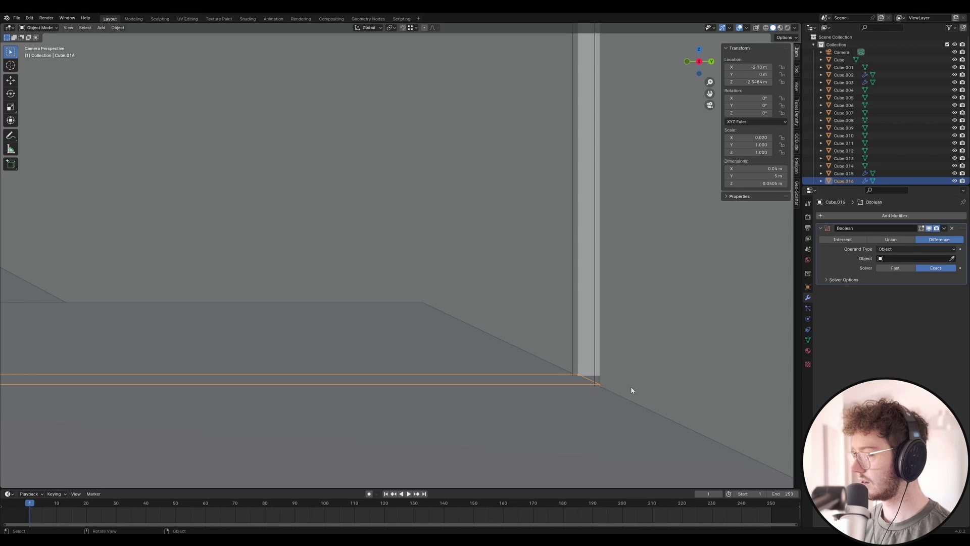
left_click(952, 258)
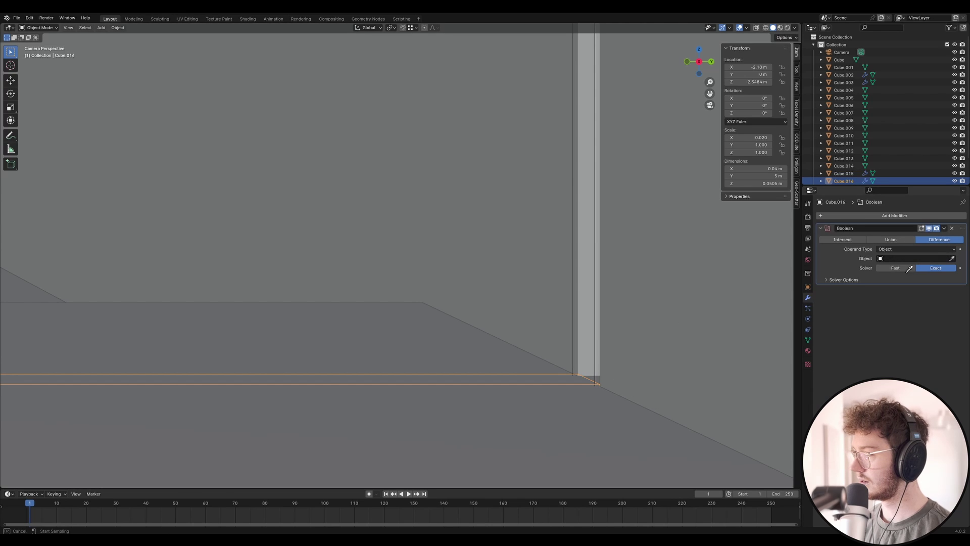
left_click(573, 387)
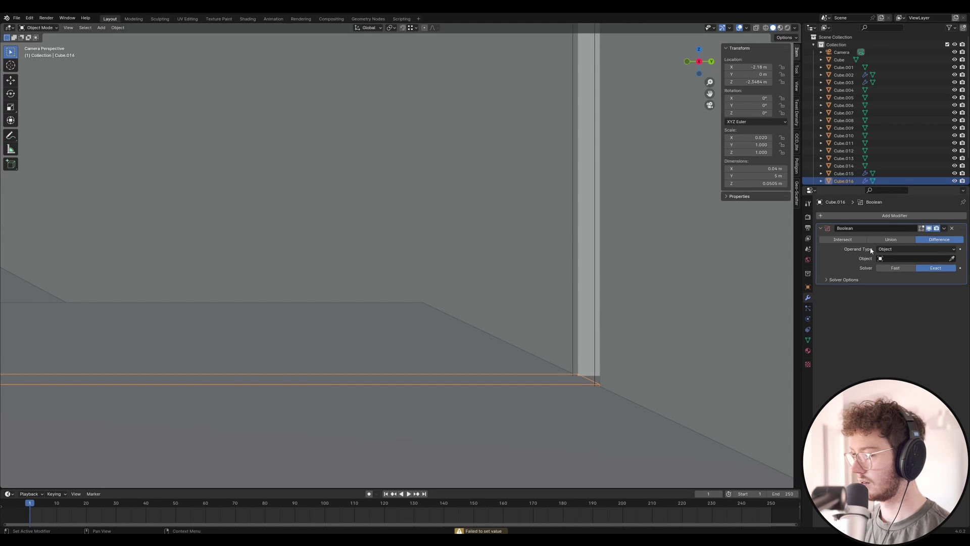
left_click(952, 258)
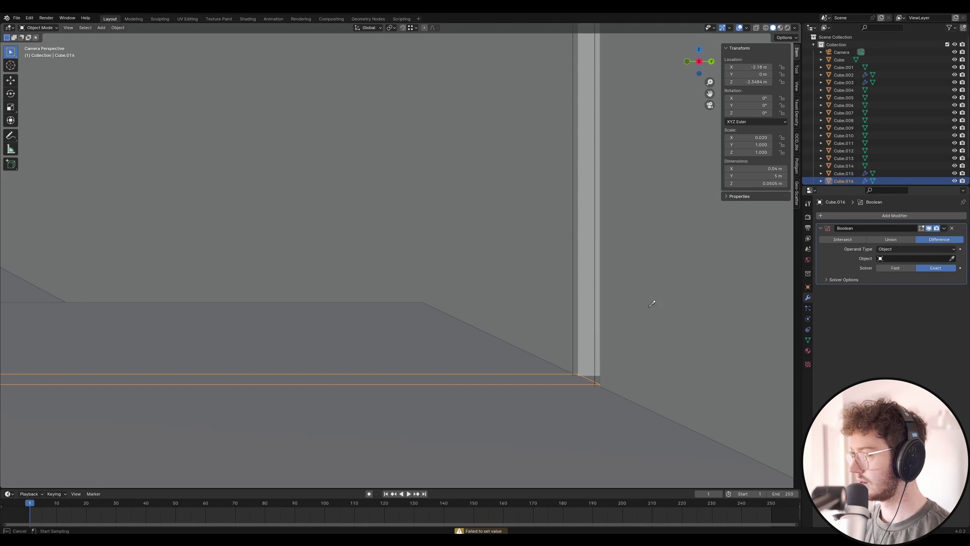
left_click(548, 386)
Reselect the floor strip and remove its Boolean modifier.
scroll(561, 374, "down", 10)
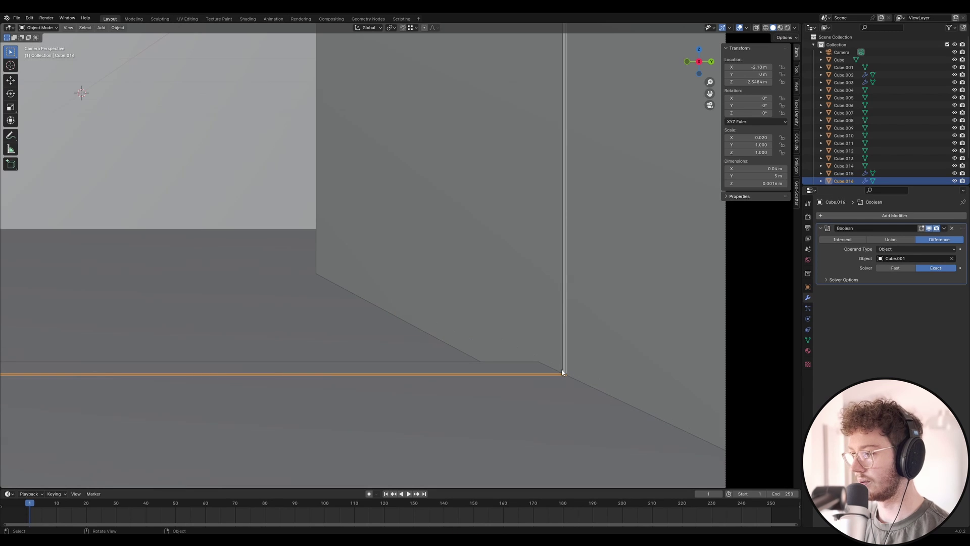
scroll(562, 374, "up", 17)
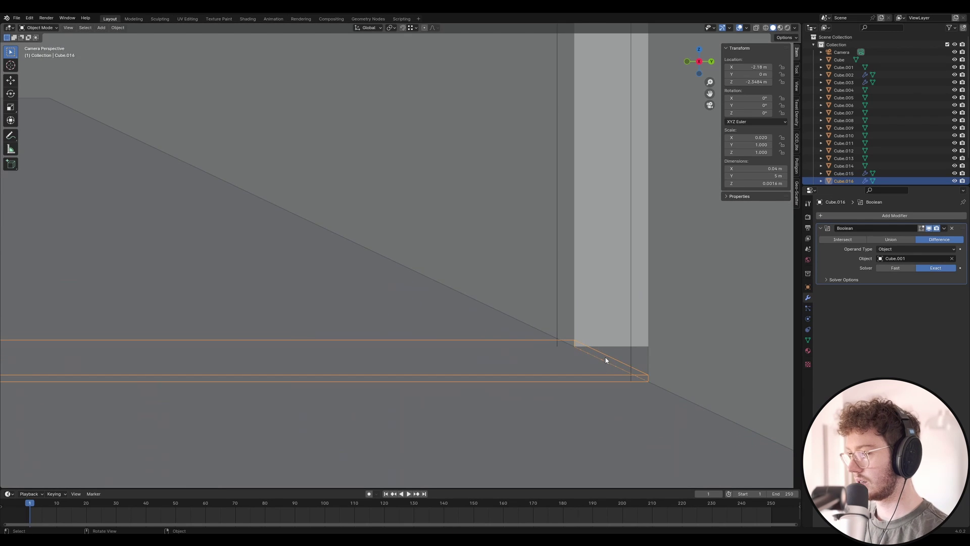
left_click(606, 360)
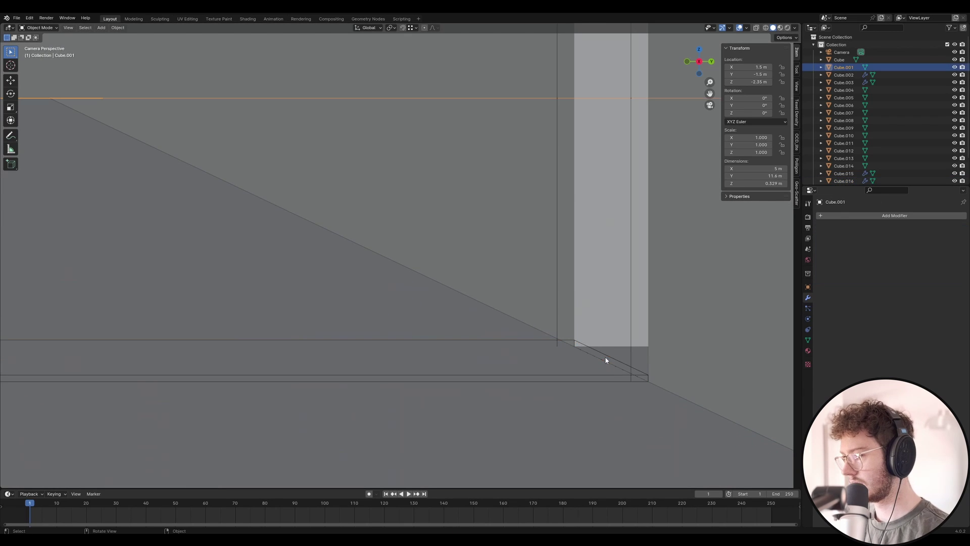
left_click(606, 359)
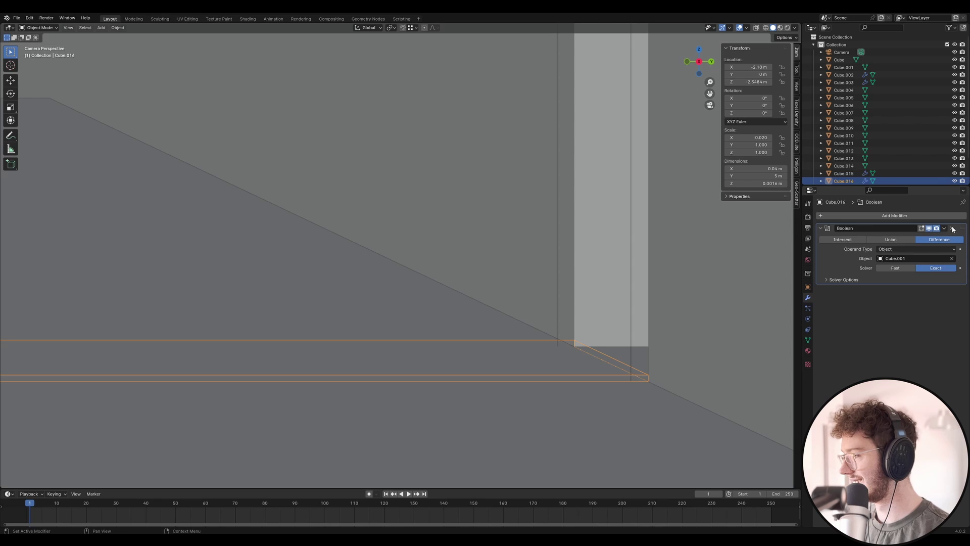
left_click(952, 228)
Add a Boolean modifier set to Difference to the floor, with the floor strip as the cutter object.
left_click(636, 424)
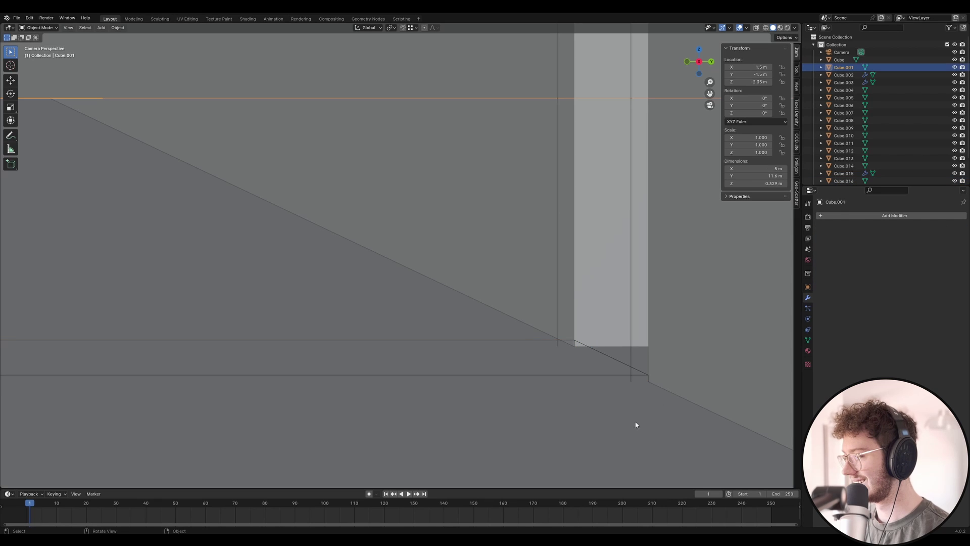
left_click(848, 217)
left_click(840, 216)
left_click(871, 232)
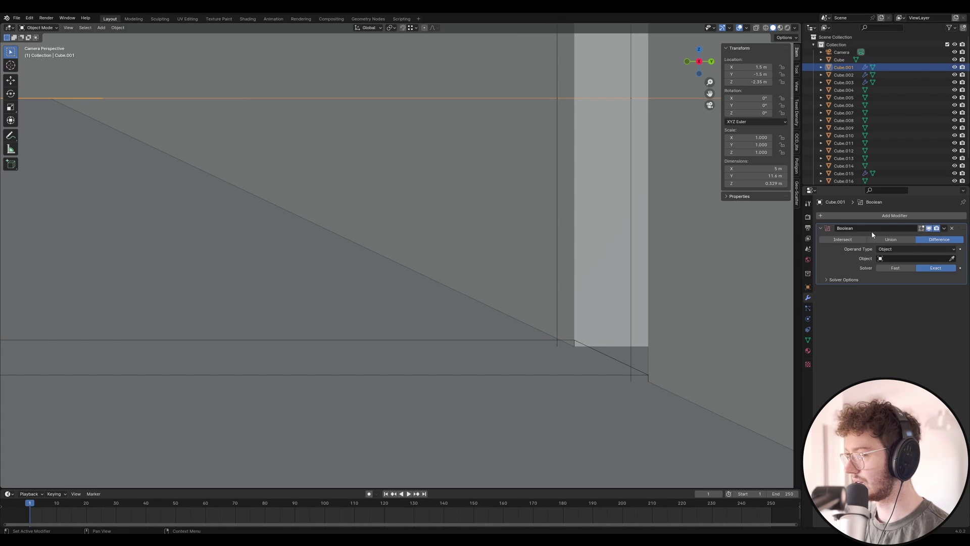
left_click(951, 260)
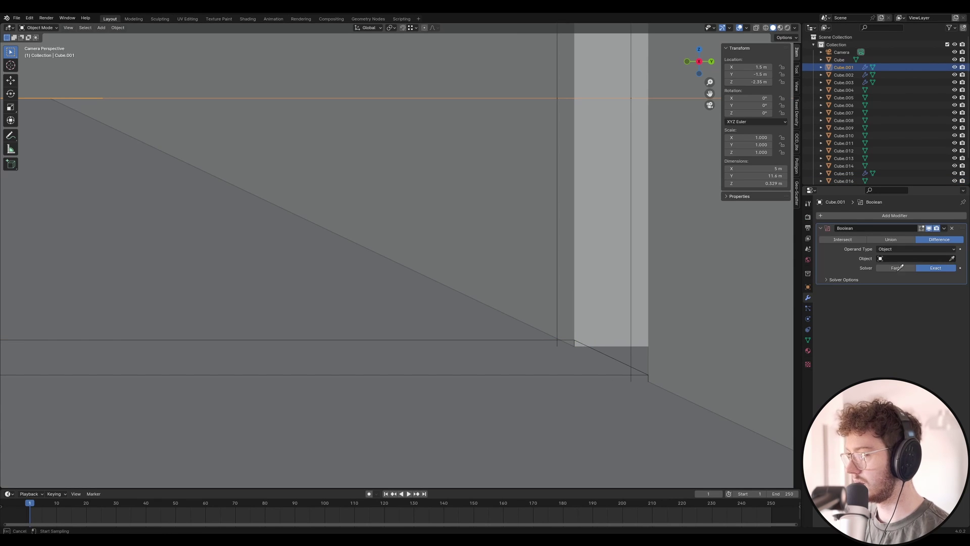
left_click(612, 378)
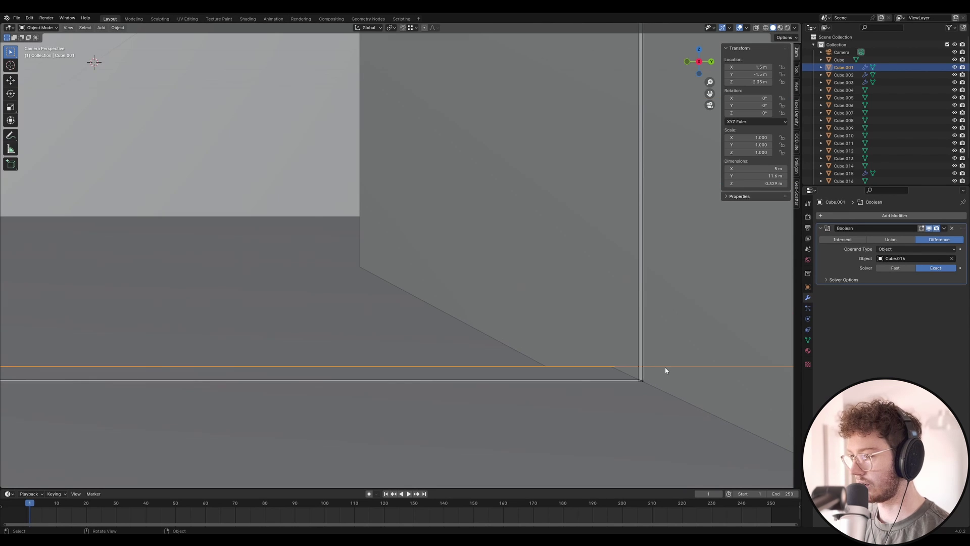
Extend the floor strip into the right wall's groove by moving its right end face about 0.024 m outward along global Y.
scroll(647, 380, "up", 5)
left_click(666, 390)
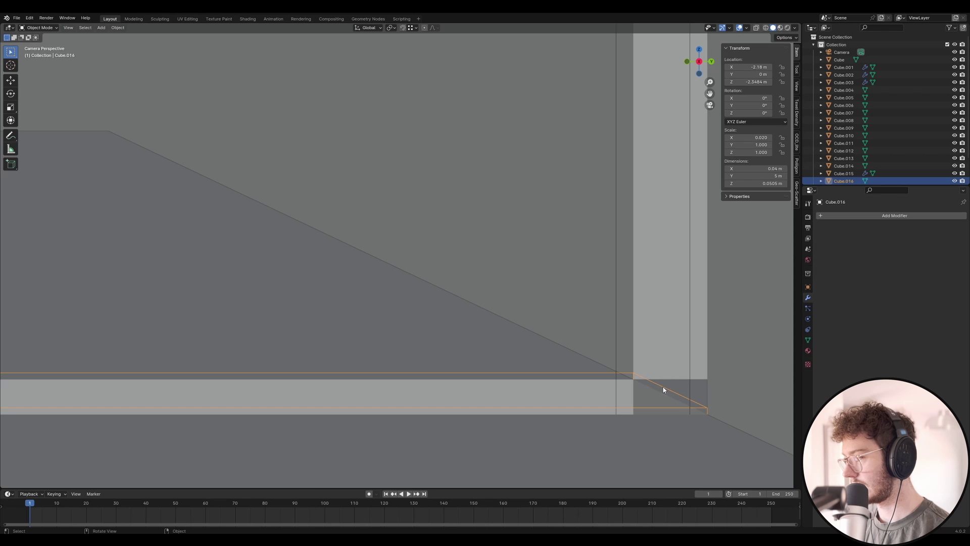
key("Tab")
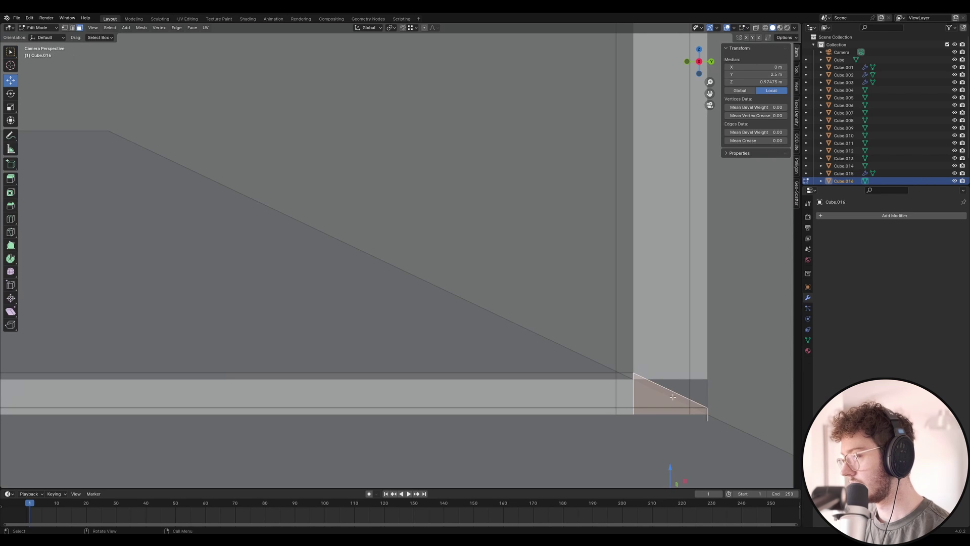
key("g")
key("x")
key("y")
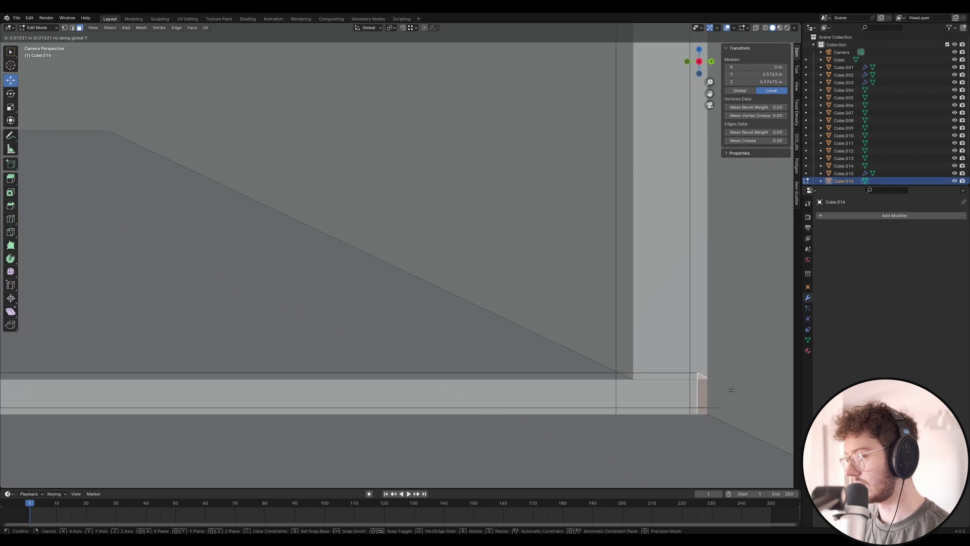
left_click(769, 389)
Extend the floor strip into the left wall's groove by moving its left end face outward along Y, making the strip about 5.06 m long.
scroll(769, 390, "down", 8)
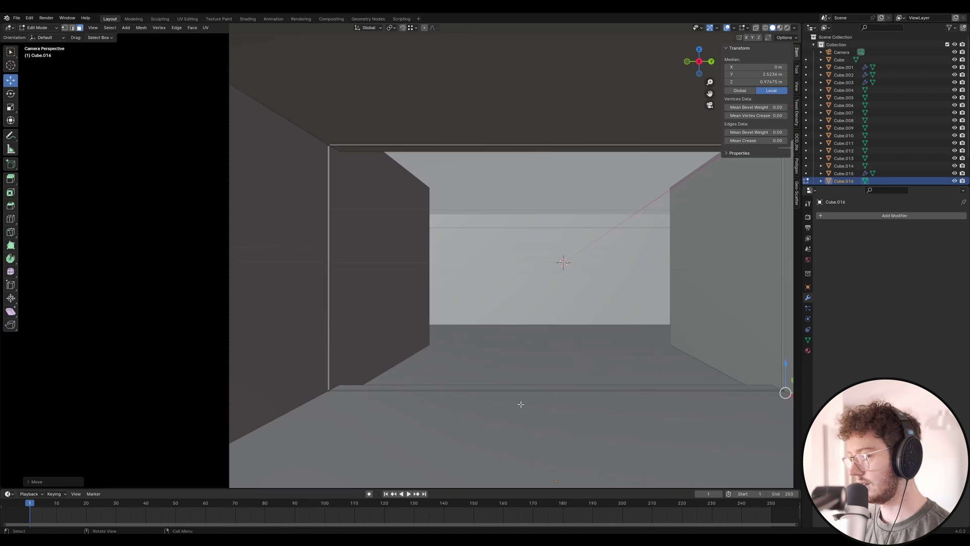
scroll(301, 386, "up", 8)
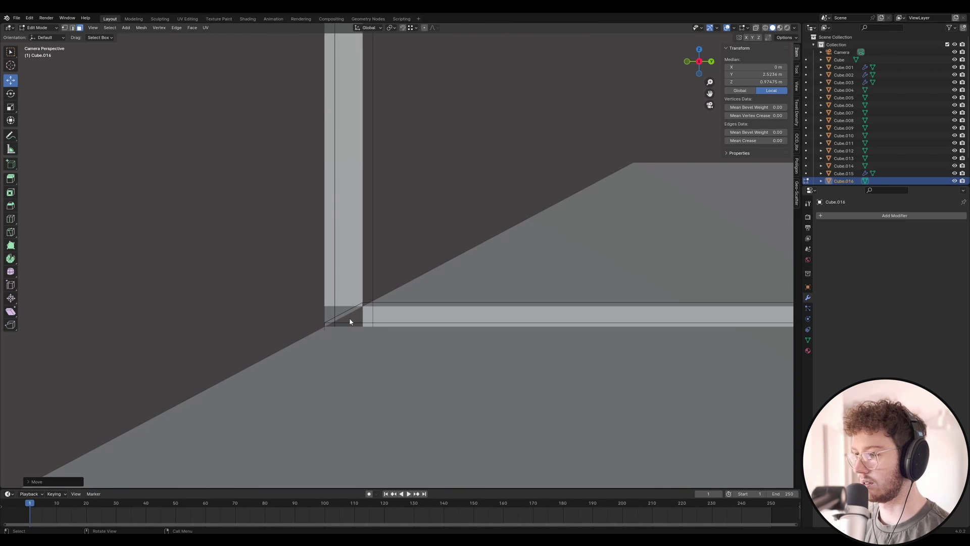
left_click(350, 322)
left_click(330, 326)
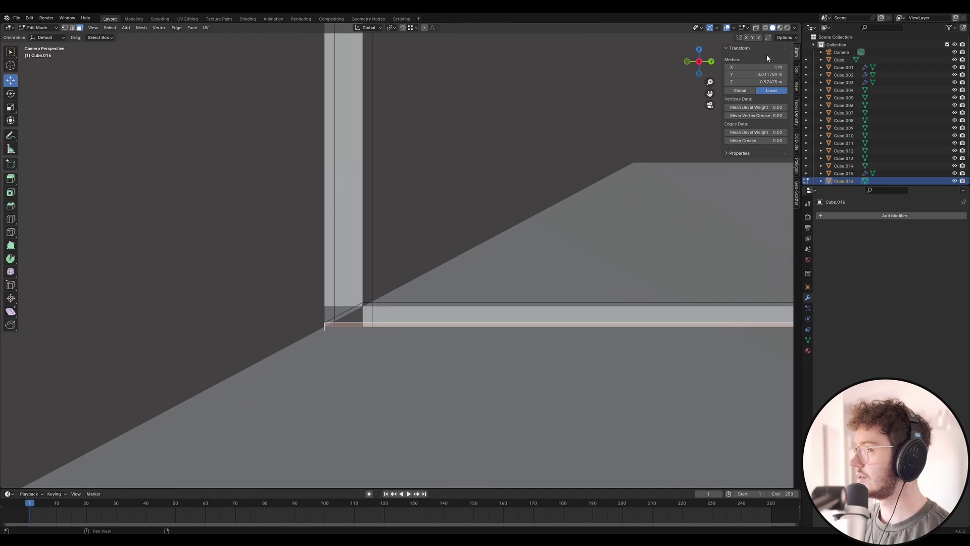
left_click(757, 29)
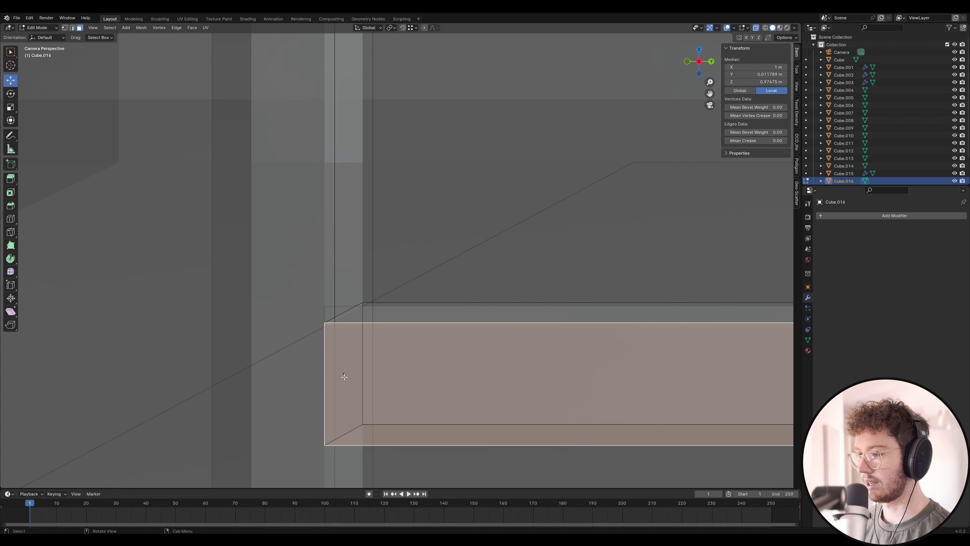
left_click(344, 377)
left_click(757, 29)
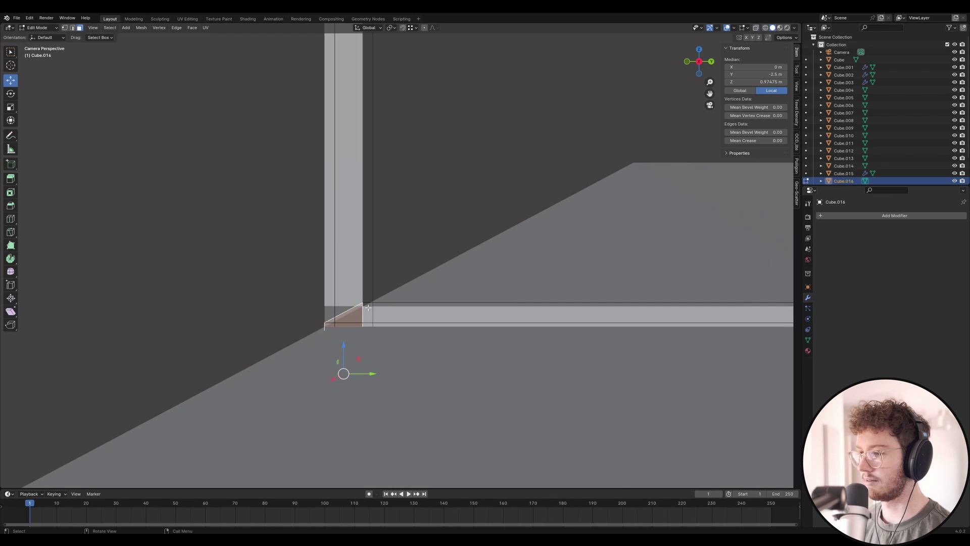
key("g")
key("y")
left_click(268, 331)
key("Tab")
scroll(275, 353, "down", 5)
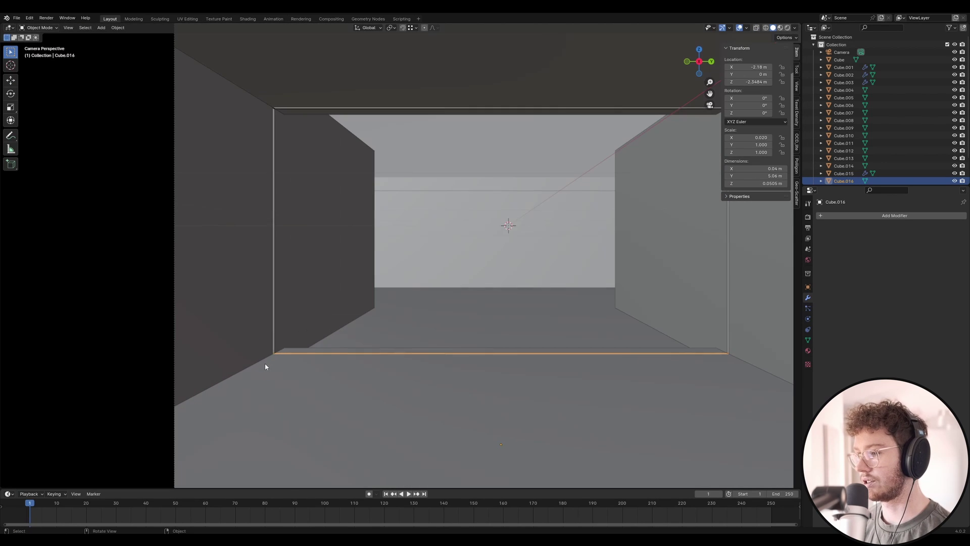
Extend the ceiling strip into the left wall's groove by moving its left end face about 0.04 m outward along global Y.
scroll(285, 136, "up", 8)
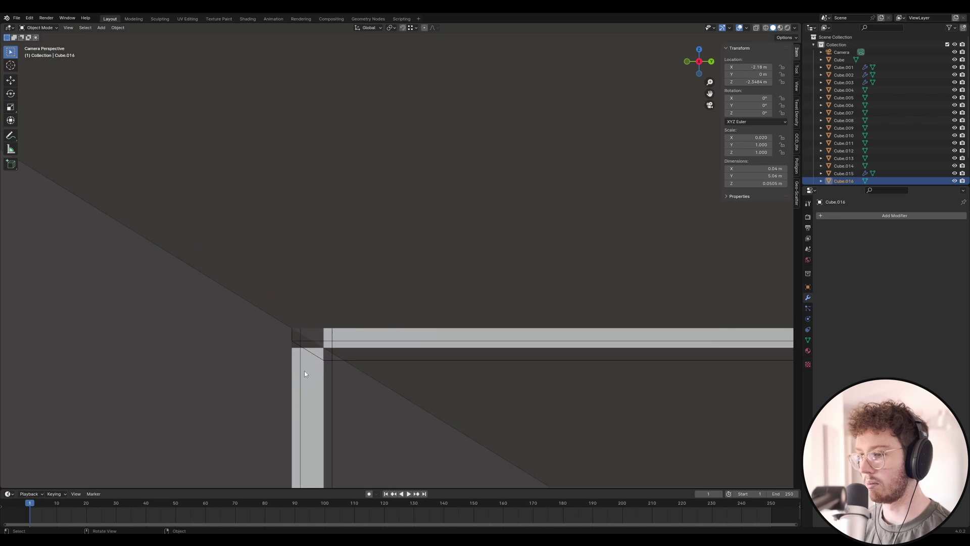
left_click(327, 342)
key("Tab")
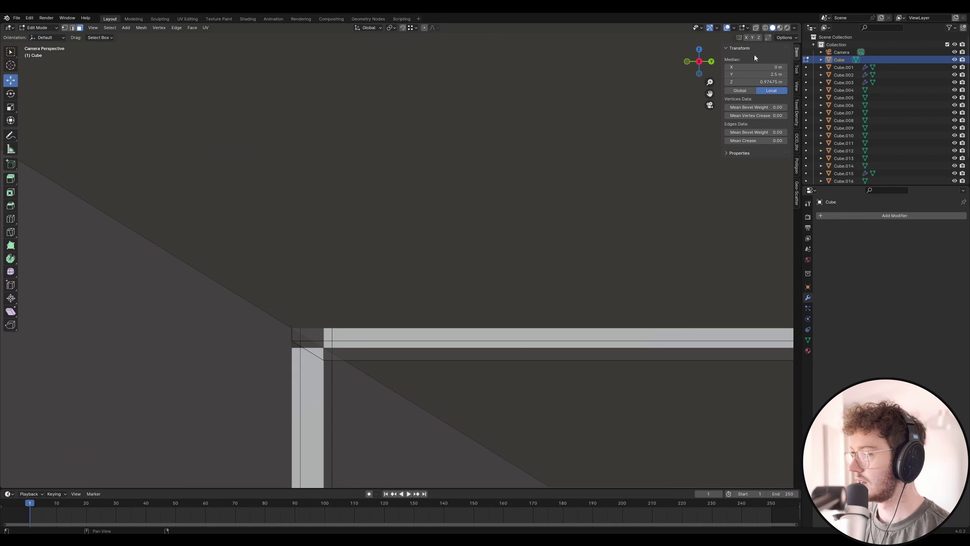
left_click(755, 28)
left_click(307, 299)
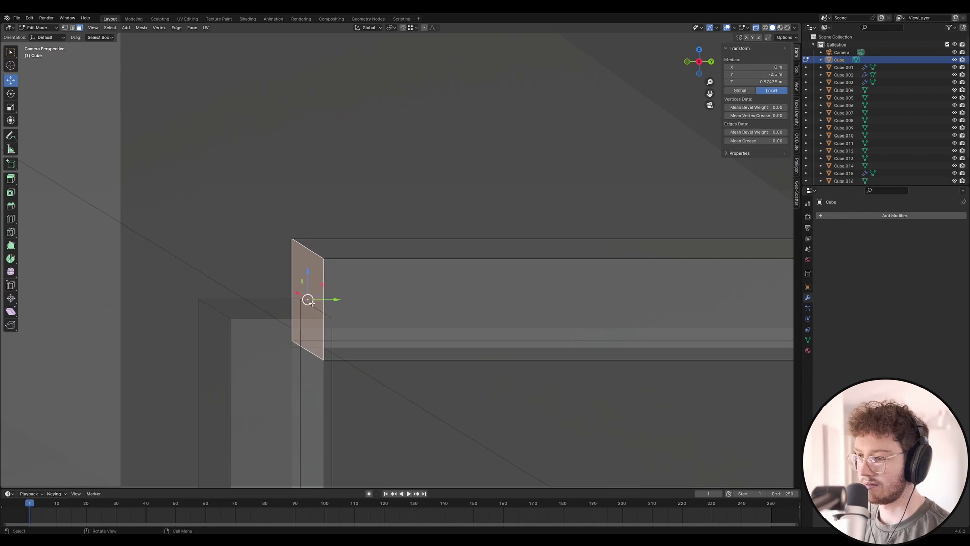
key("g")
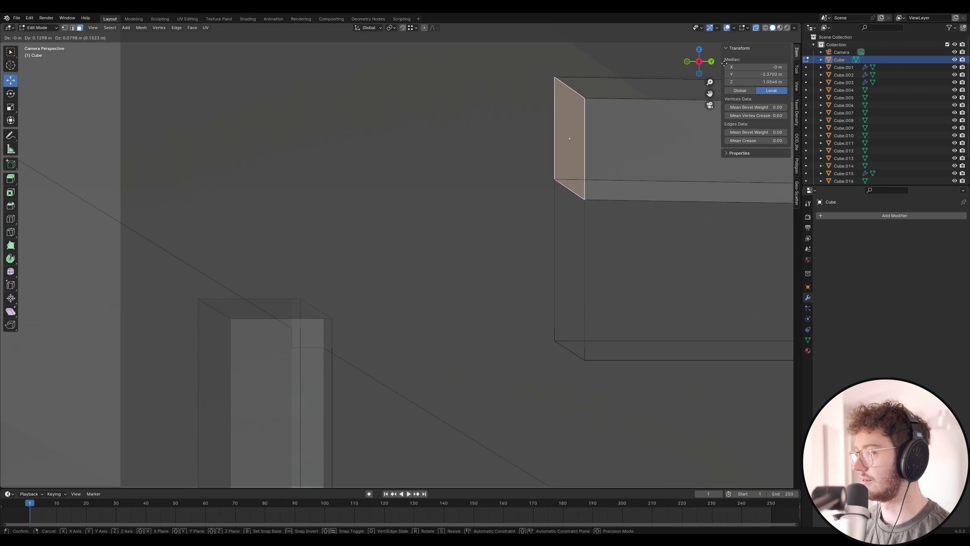
right_click(735, 64)
left_click(756, 28)
key("g")
key("y")
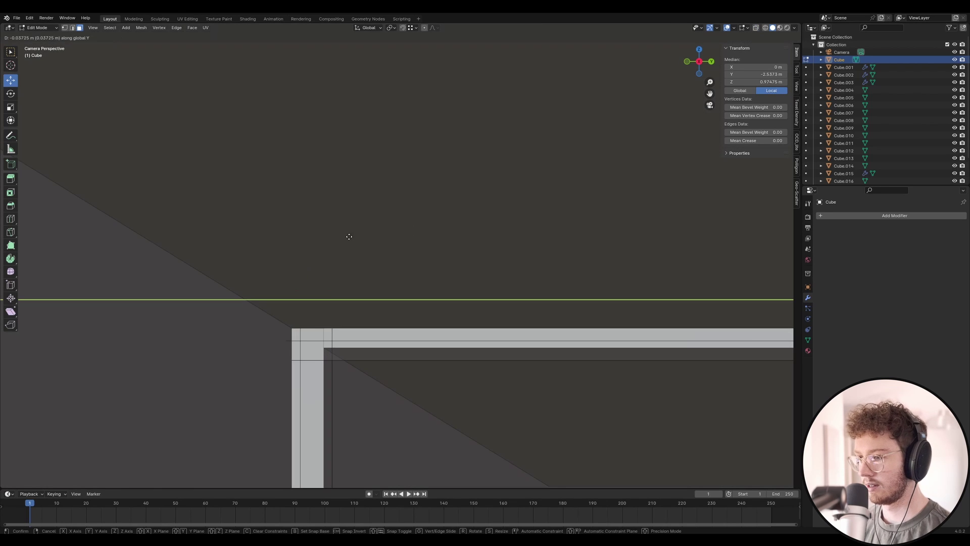
left_click(350, 240)
Extend the ceiling strip into the right wall's groove by moving its right end face about 0.058 m outward along Y, and save the file.
scroll(207, 246, "down", 20)
scroll(456, 242, "up", 10)
scroll(586, 284, "up", 14)
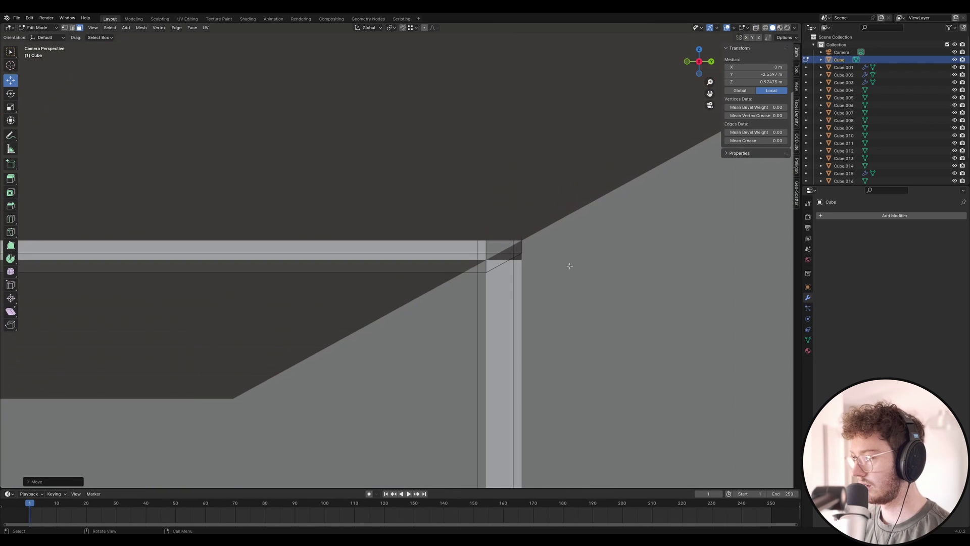
left_click(477, 245)
left_click(756, 28)
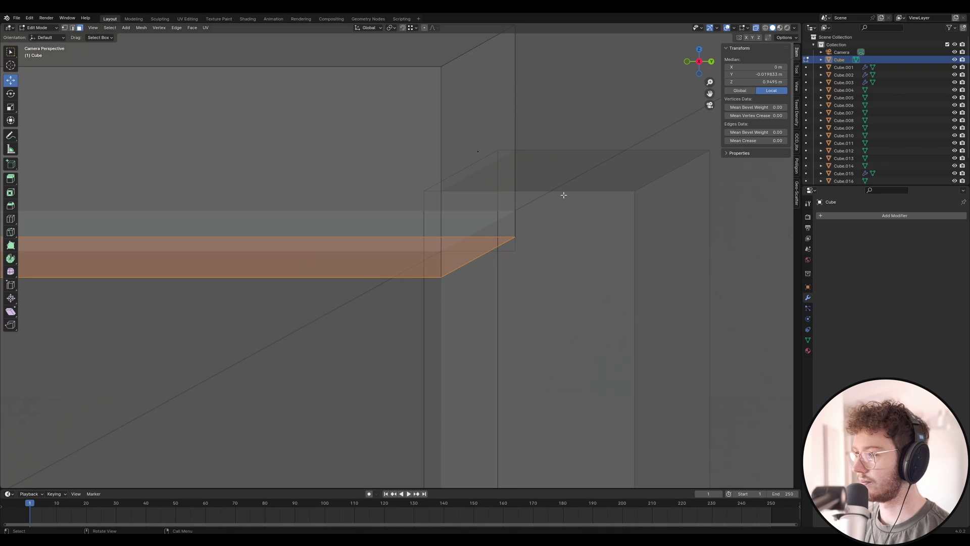
left_click(489, 170)
left_click(478, 151)
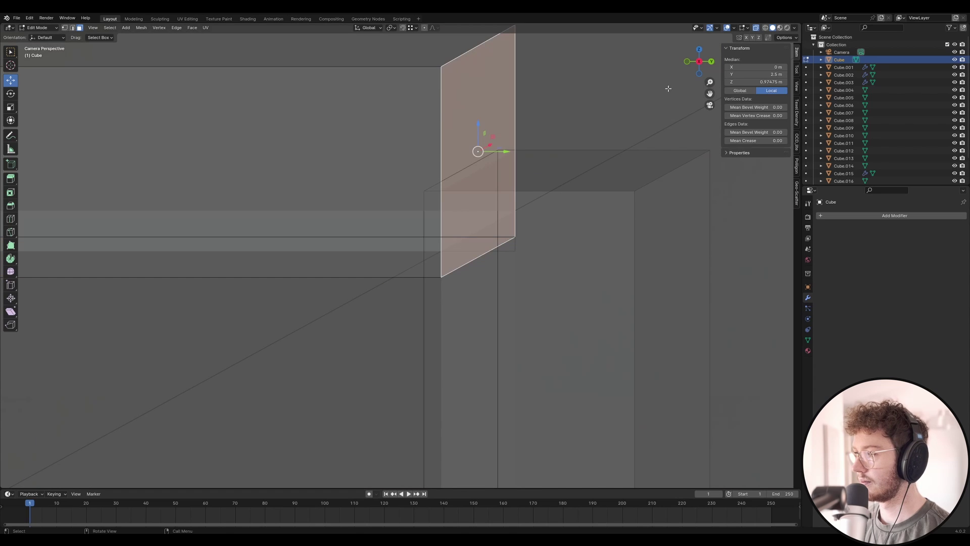
left_click(756, 30)
left_click_drag(507, 152, 744, 183)
key("Tab")
key("Tab")
scroll(642, 199, "down", 14)
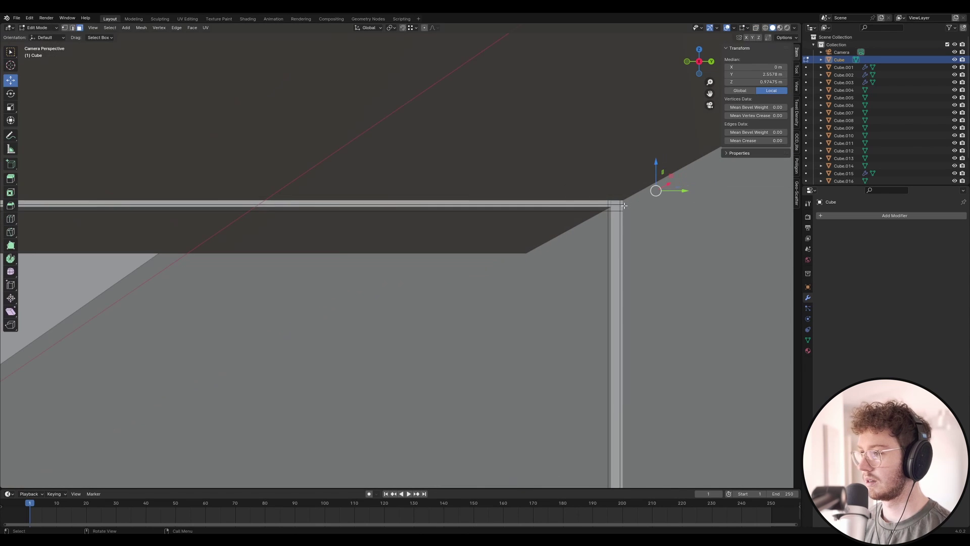
key("Tab")
key("Home")
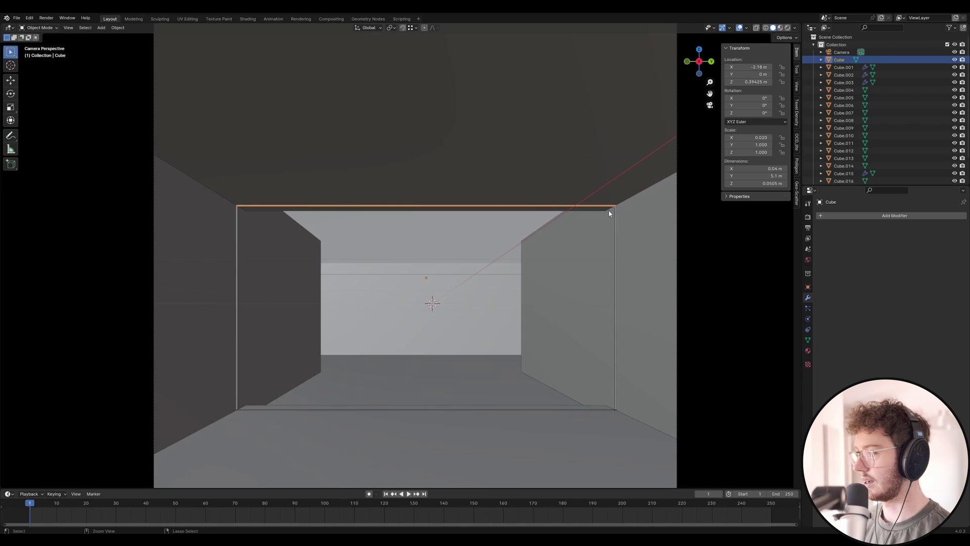
key("ctrl+s")
Select all four strips together: ceiling, right wall, floor and left wall, leaving the walls and floor themselves out of the selection.
scroll(609, 213, "up", 6)
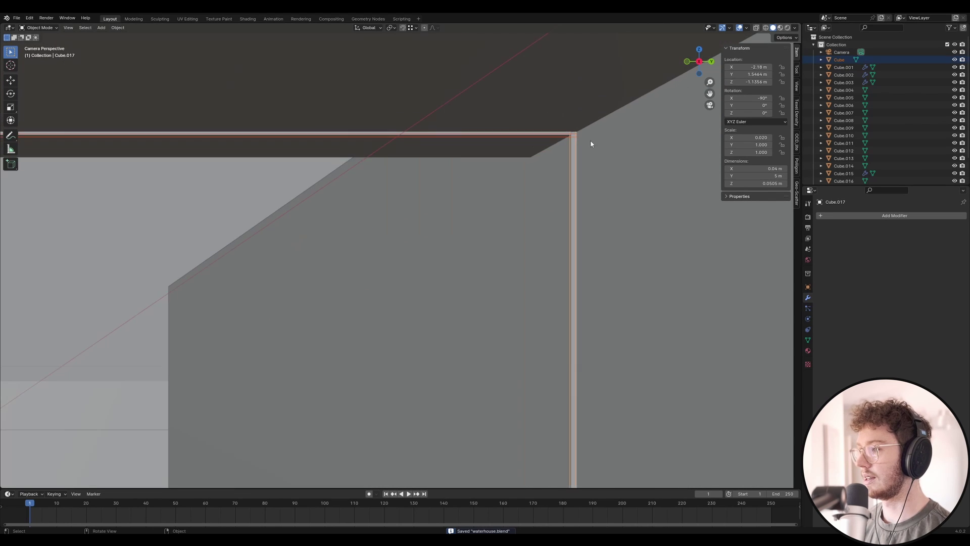
key("Home")
scroll(621, 297, "up", 8)
scroll(605, 302, "up", 1)
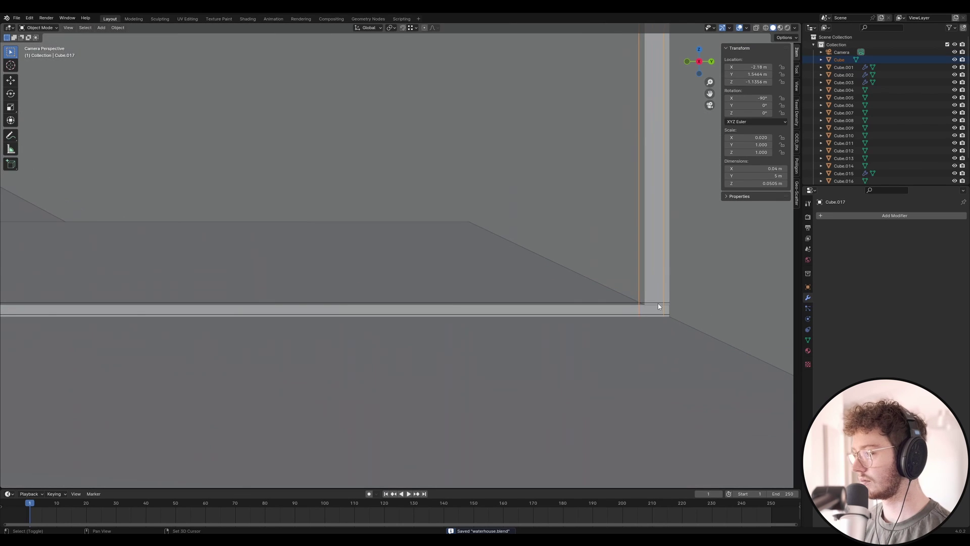
left_click(692, 300, "shift")
scroll(695, 300, "down", 9)
scroll(693, 300, "up", 16)
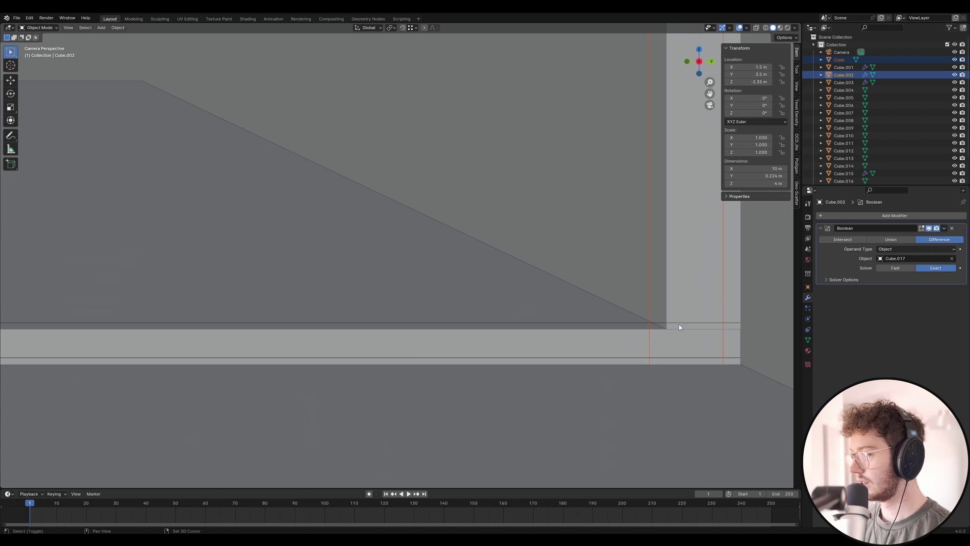
left_click(643, 325)
key("Home")
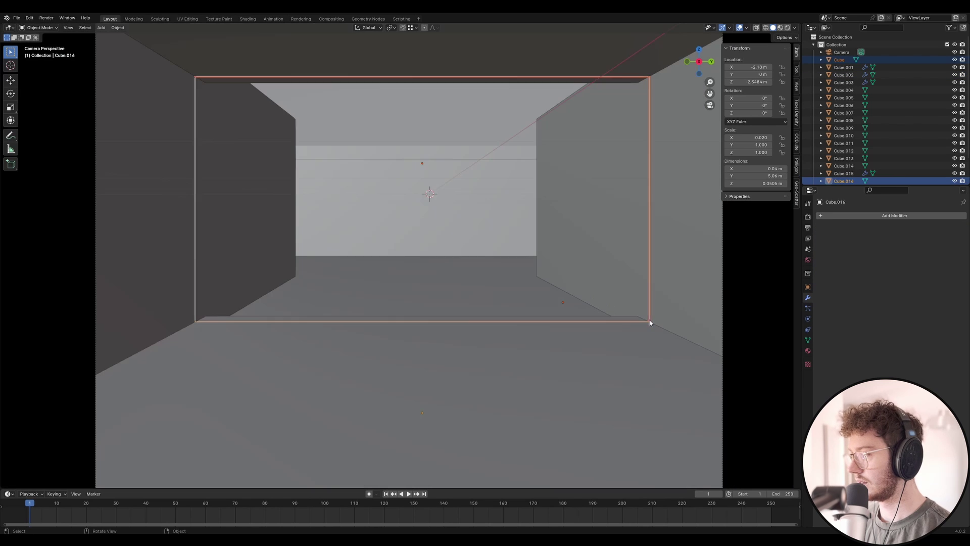
scroll(182, 314, "up", 10)
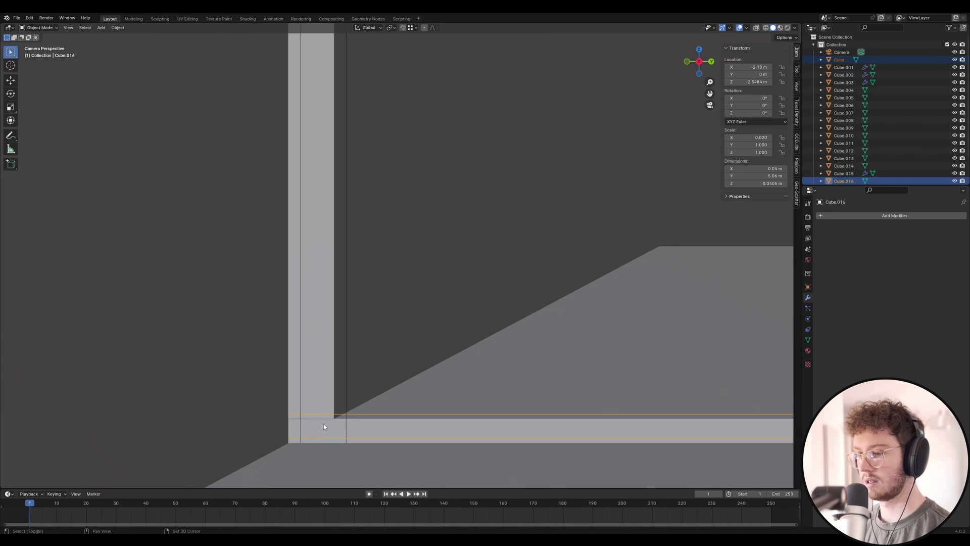
left_click(347, 398, "shift")
left_click(347, 399, "shift")
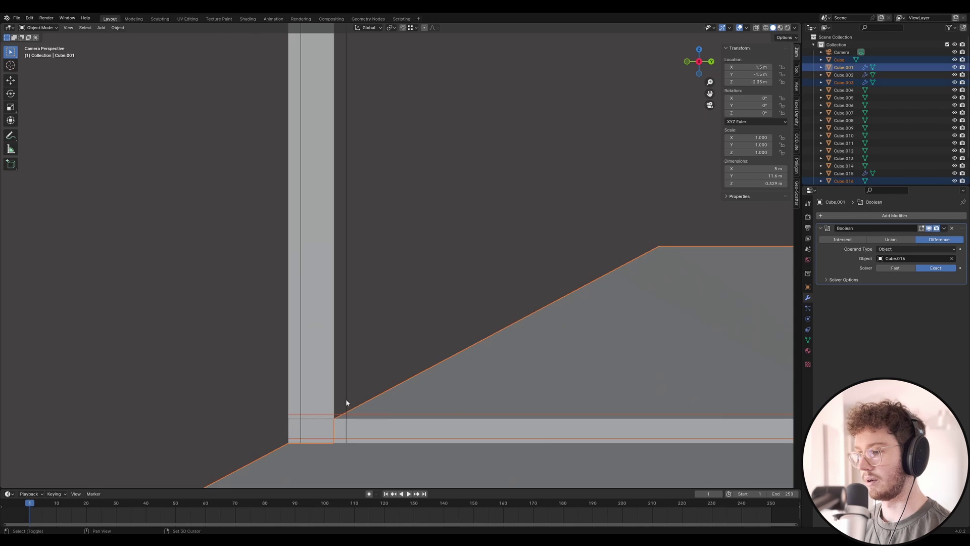
left_click(347, 399, "shift")
left_click(345, 368, "shift")
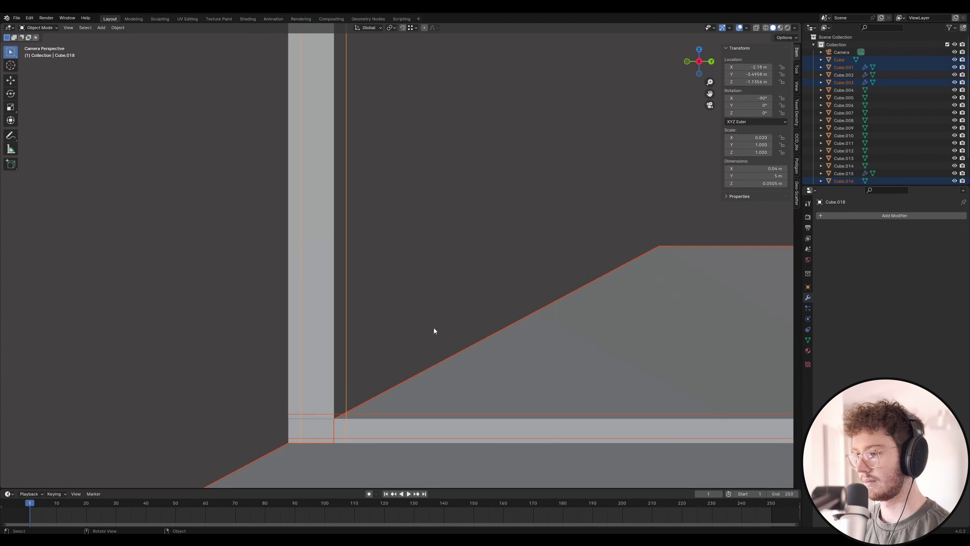
scroll(537, 359, "down", 8)
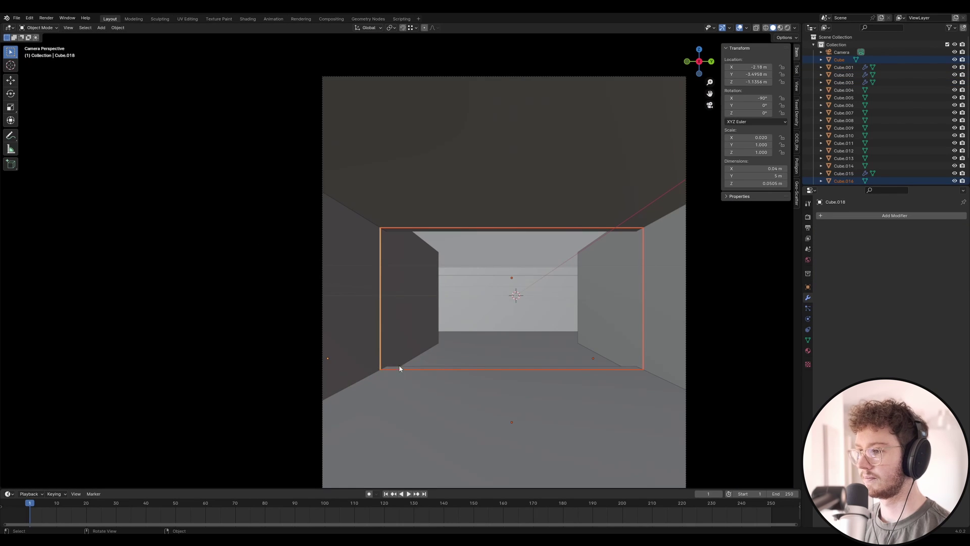
Move the four selected strips into a new collection named Boolean.
right_click(380, 301)
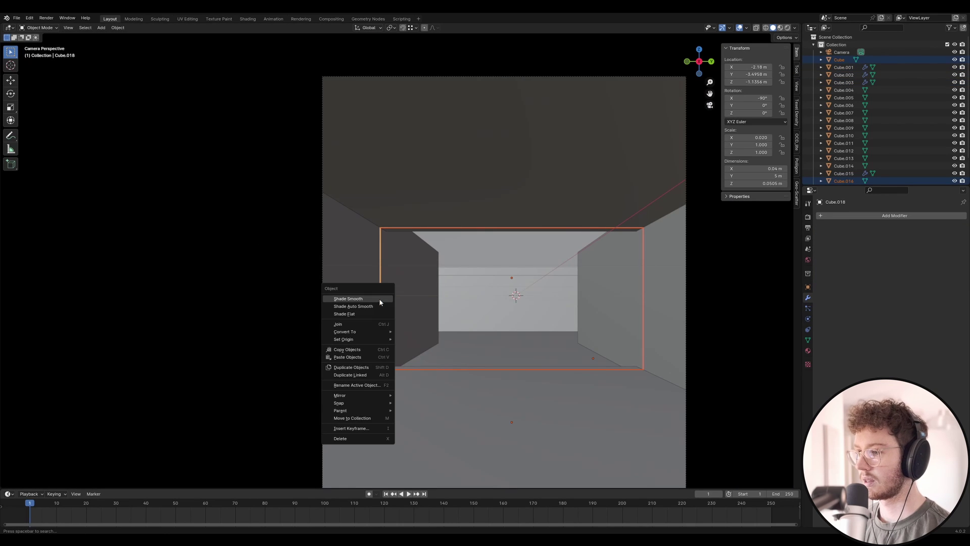
left_click(367, 419)
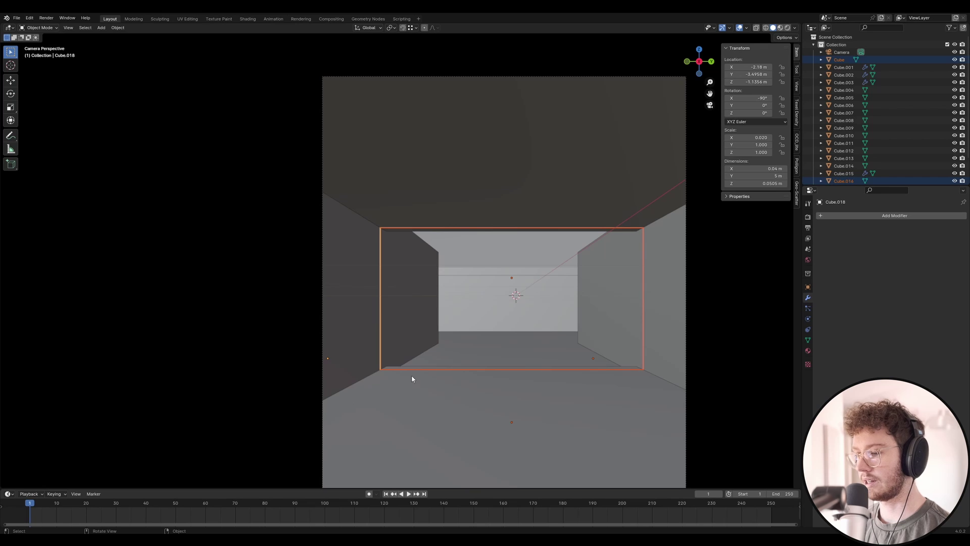
right_click(392, 364)
left_click(393, 362)
left_click(393, 360)
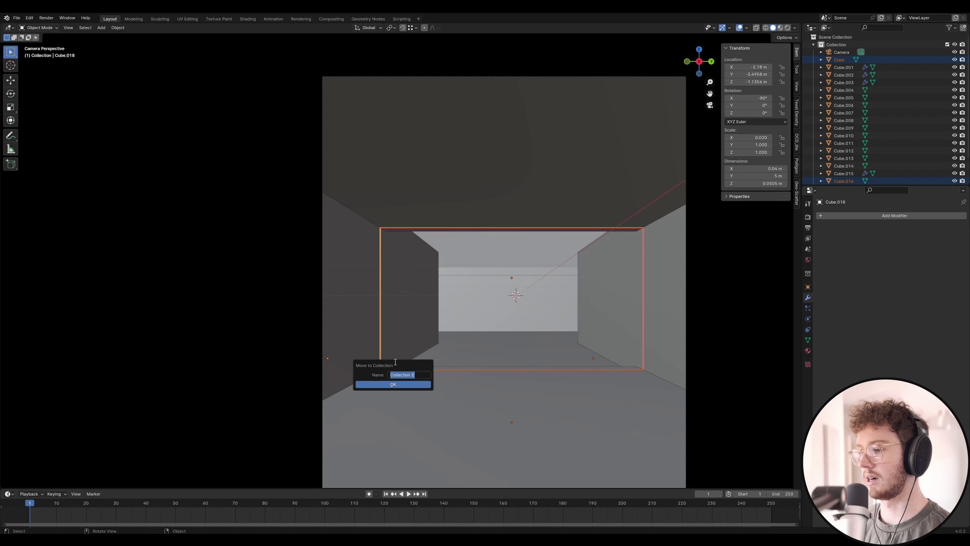
type("Boo")
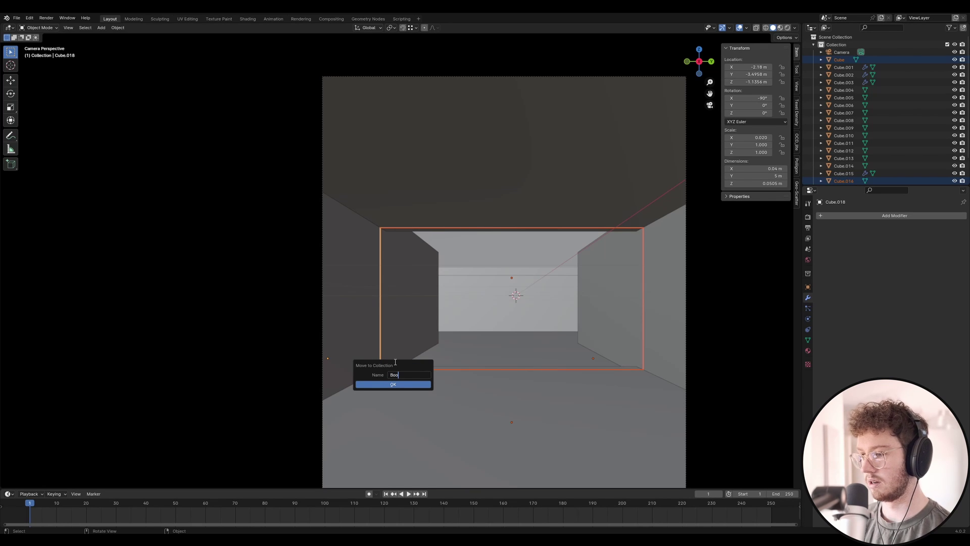
type("lean")
key("Return")
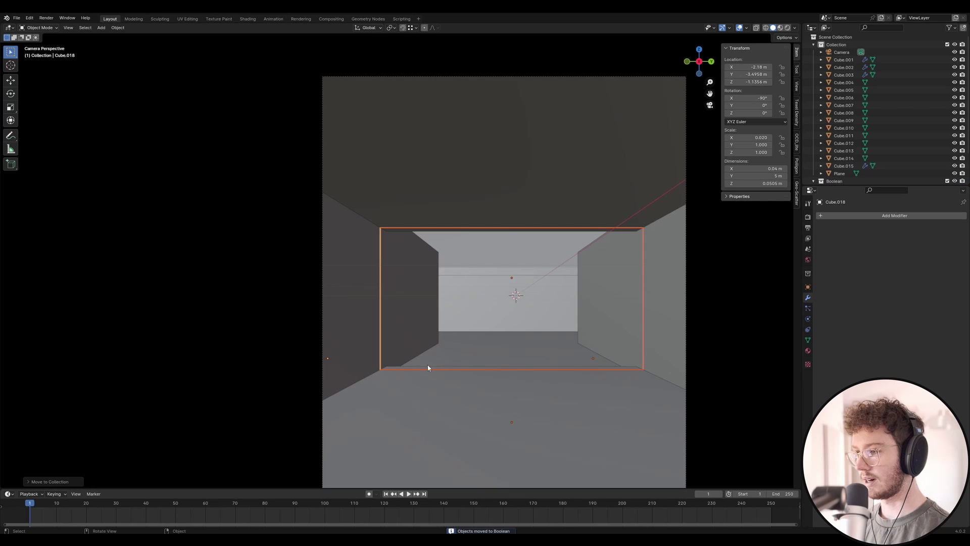
Duplicate the four strips in place and change the left wall copy's viewport display so it shows as solid geometry.
key("shift+d")
key("Escape")
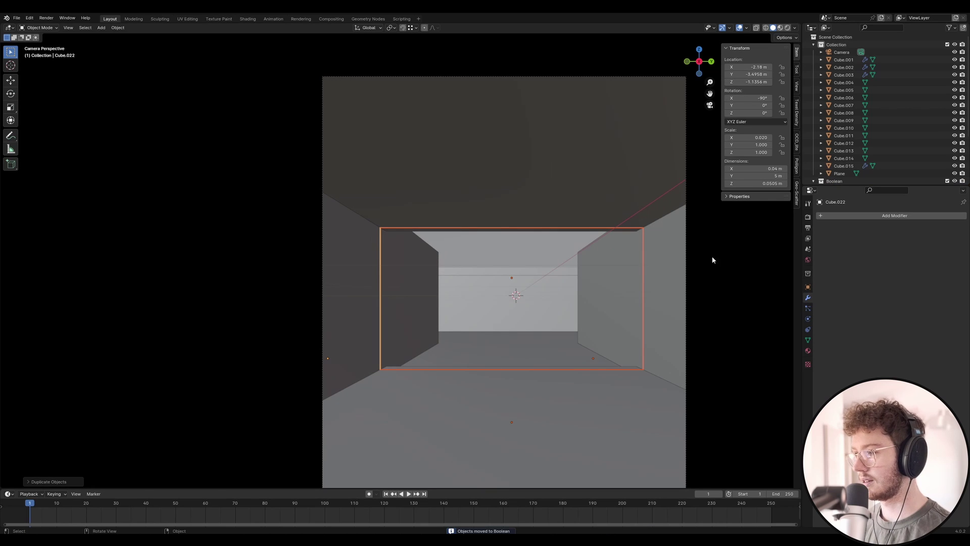
left_click(808, 287)
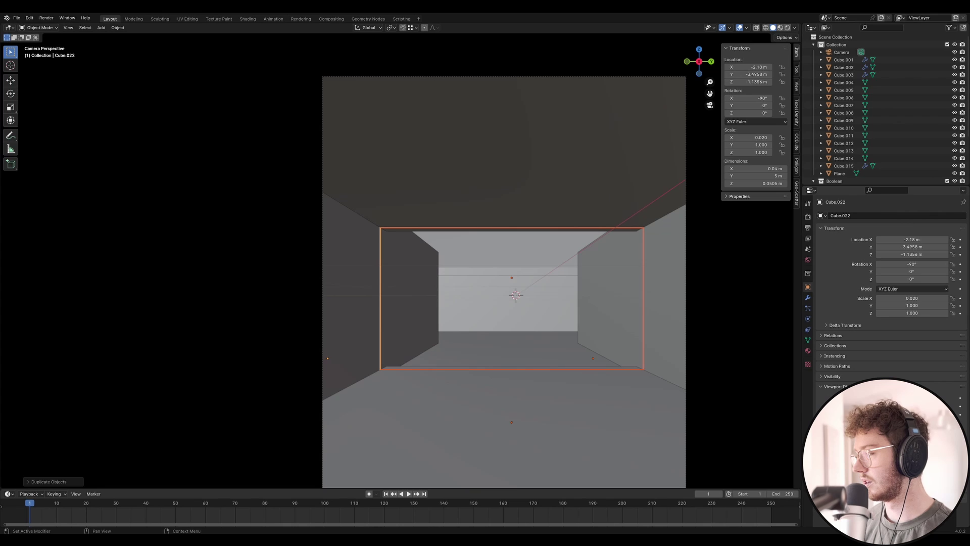
scroll(325, 202, "up", 10)
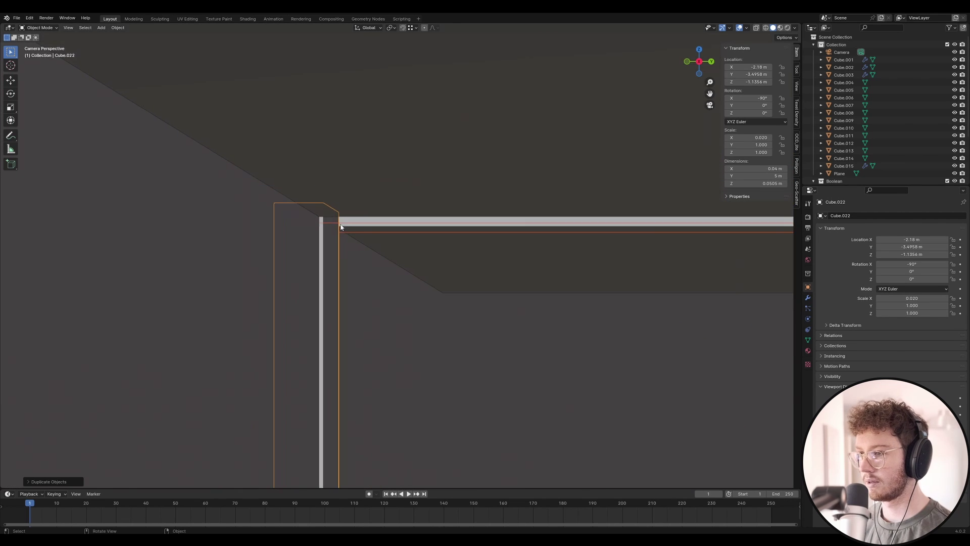
scroll(340, 226, "up", 5)
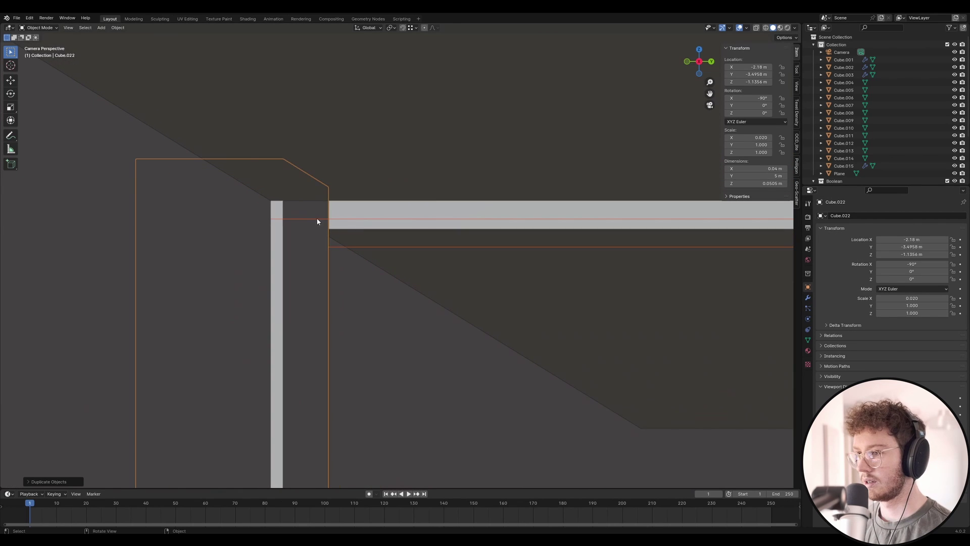
Move the four strip copies to the Scene Collection and hide the Boolean collection in the viewport.
right_click(317, 222)
left_click(296, 218)
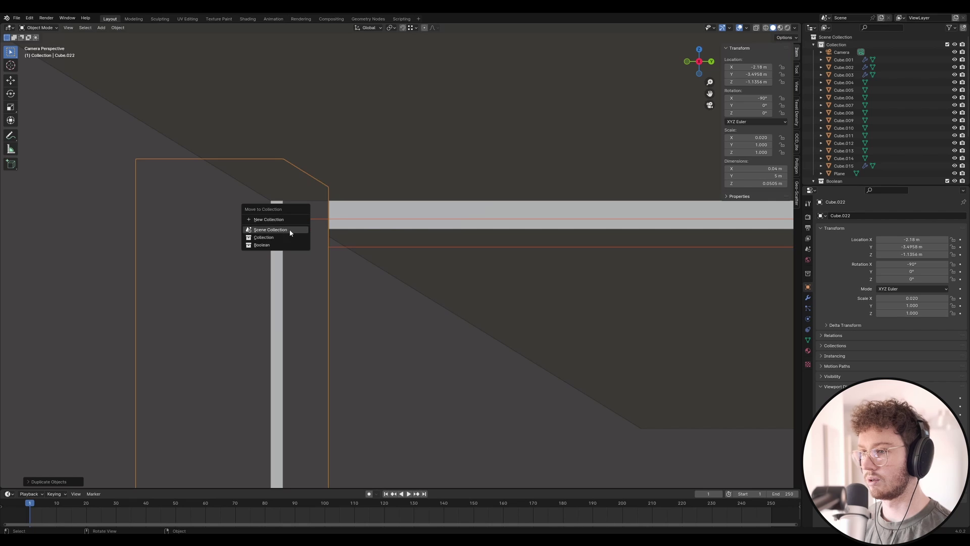
left_click(290, 231)
scroll(875, 104, "down", 3)
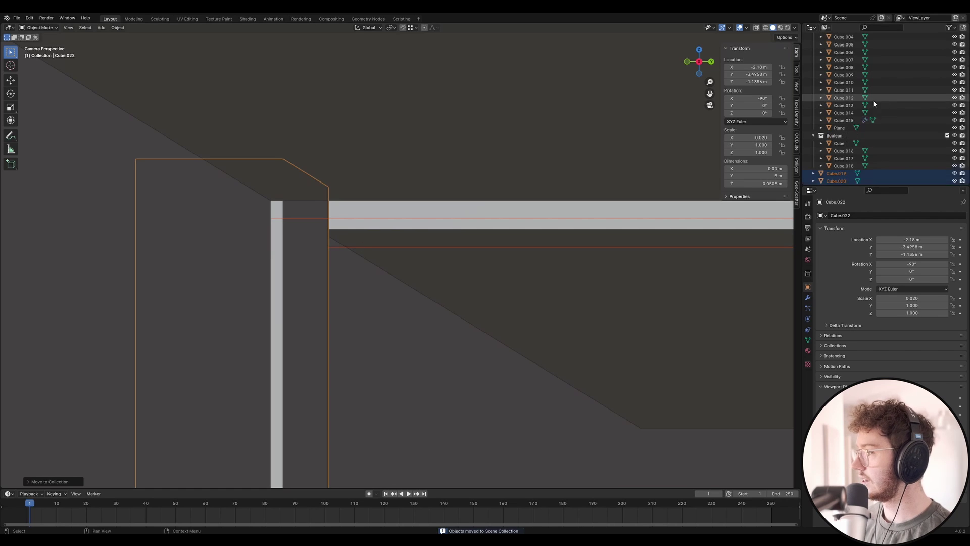
scroll(874, 104, "down", 2)
left_click(954, 116)
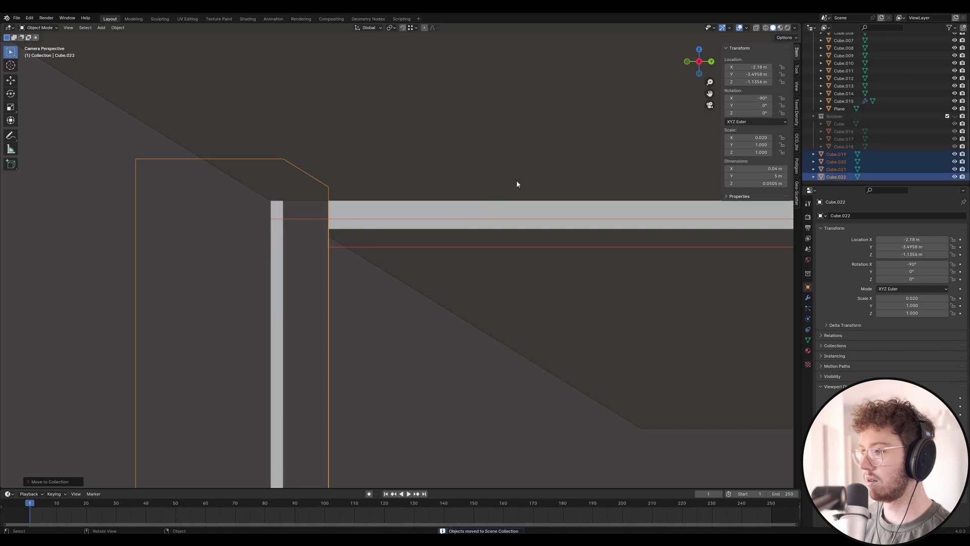
Change the viewport display of the ceiling strip copy and the right wall strip copy so both show as solid geometry.
left_click(356, 218)
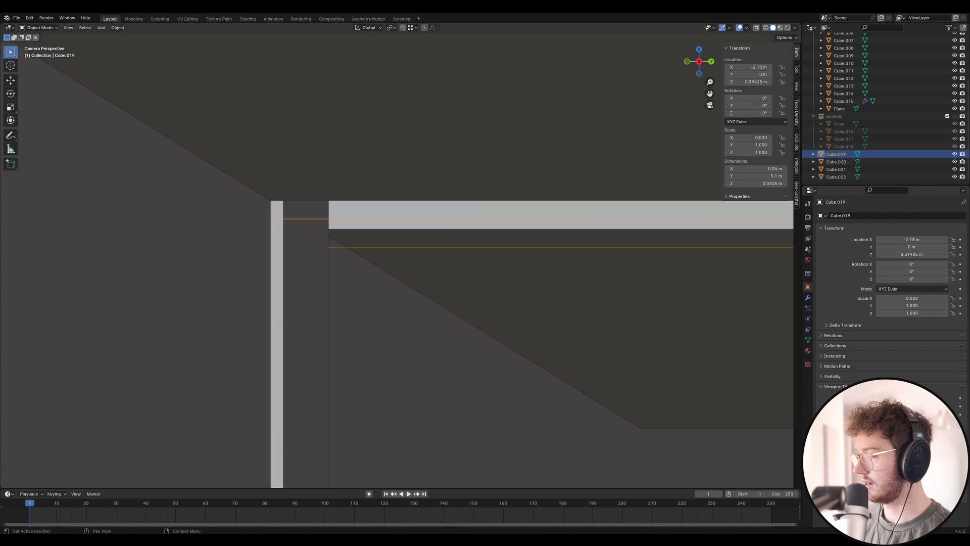
left_click(910, 498)
scroll(225, 244, "down", 15)
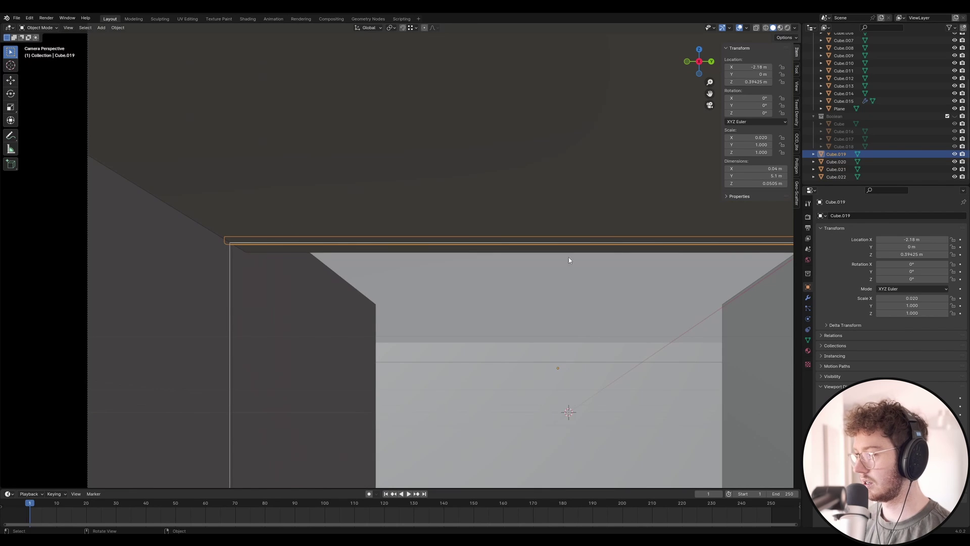
middle_click_drag(568, 261, 489, 254)
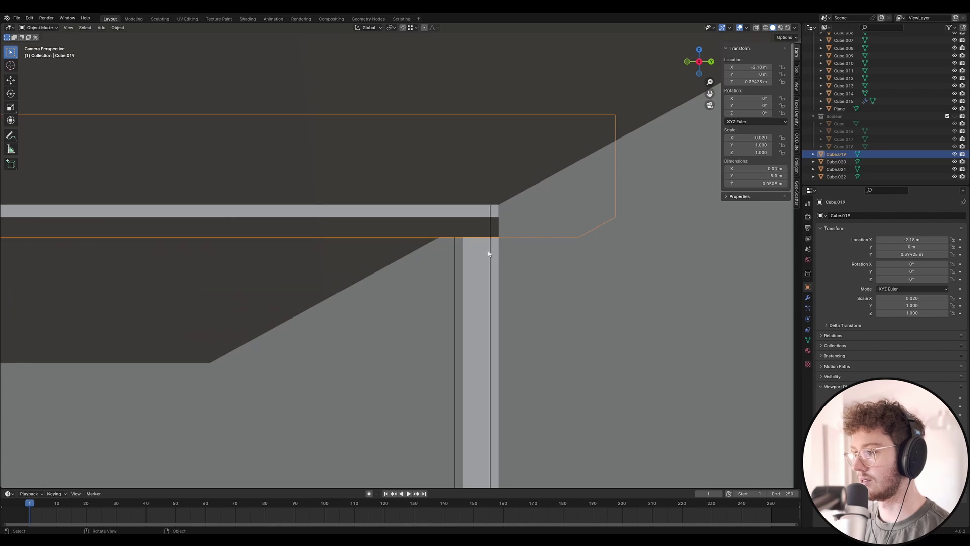
left_click(489, 254)
left_click(491, 253)
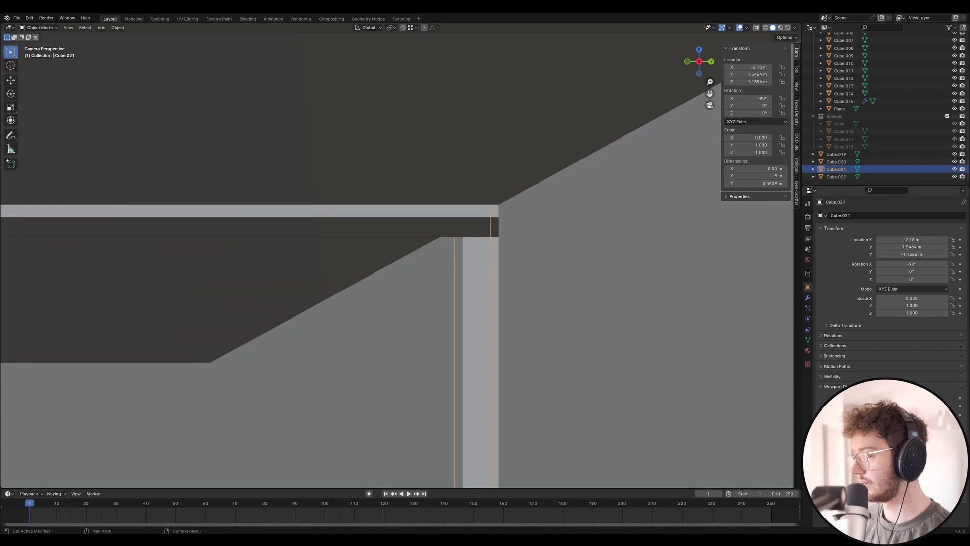
scroll(580, 245, "down", 5)
scroll(558, 288, "up", 7)
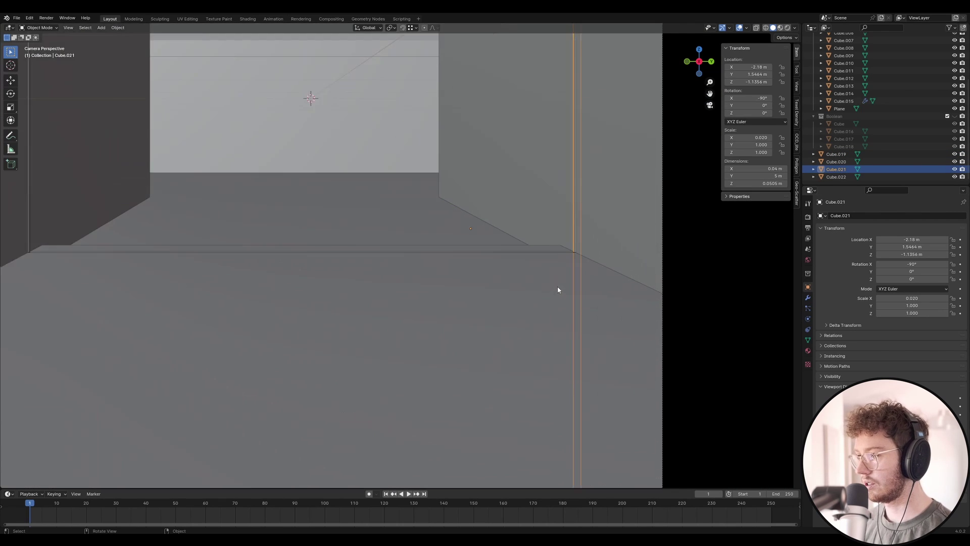
Change the floor strip copy's viewport display to solid geometry and lower it slightly along Z into its groove.
scroll(586, 303, "up", 5)
left_click(628, 334)
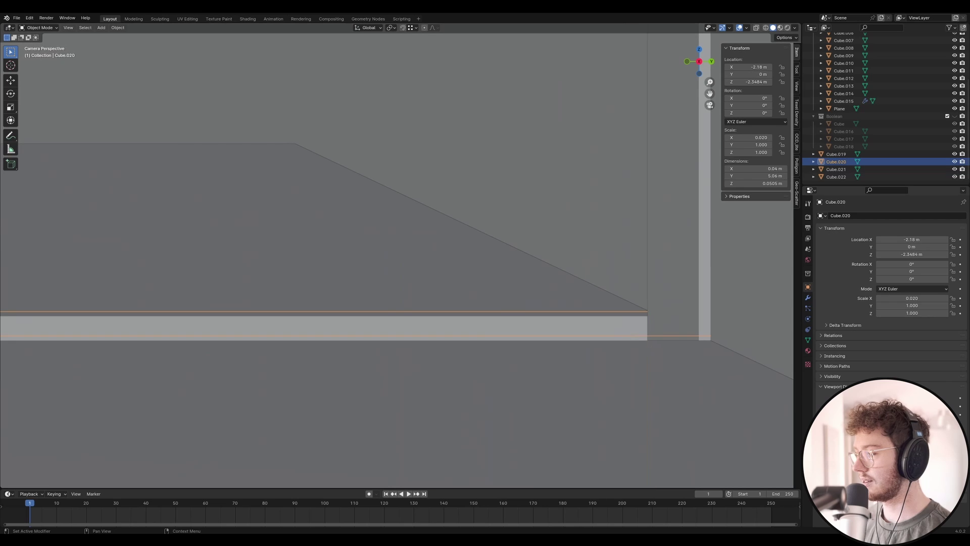
left_click(910, 493)
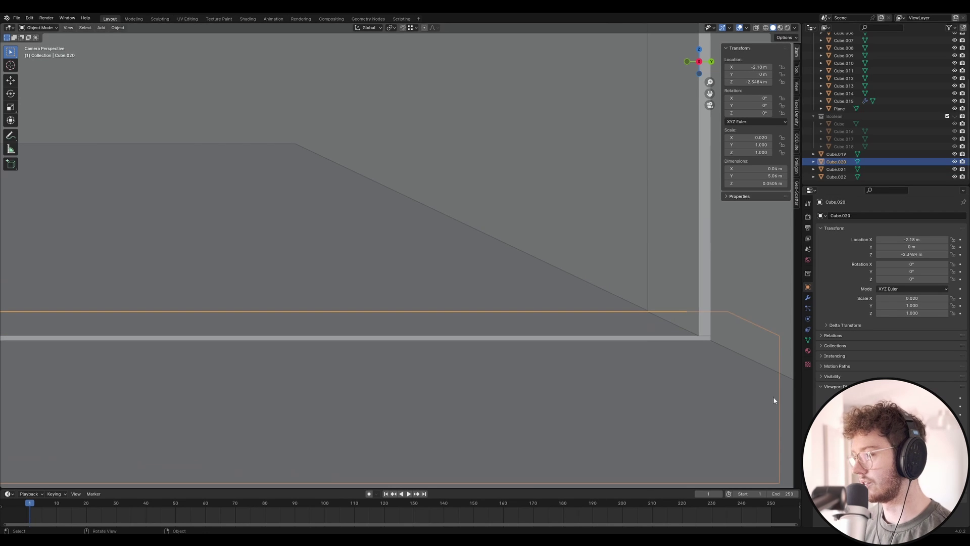
key("g")
key("z")
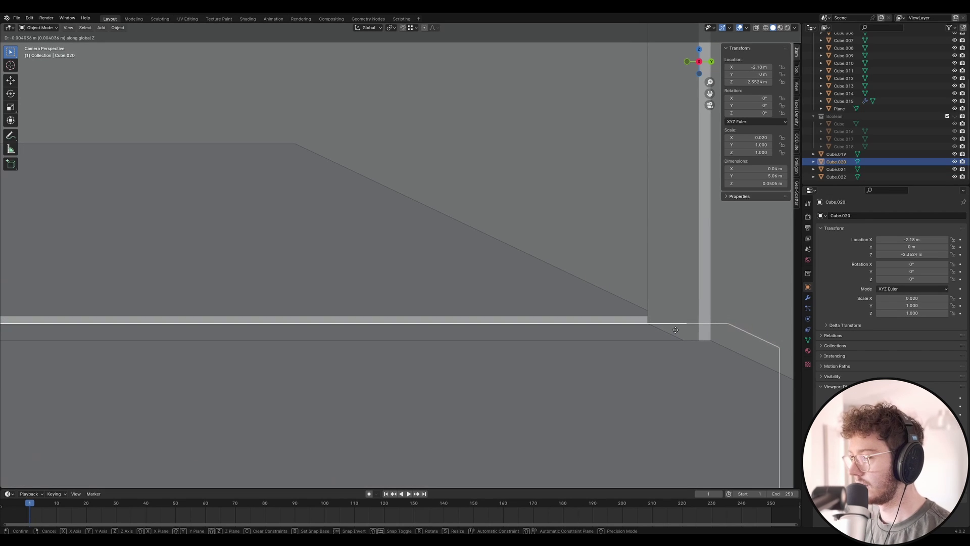
left_click(676, 301)
Move the right wall strip copy along Y to about 1.552 m so it sits deeper in its groove.
left_click(678, 285)
key("g")
key("x")
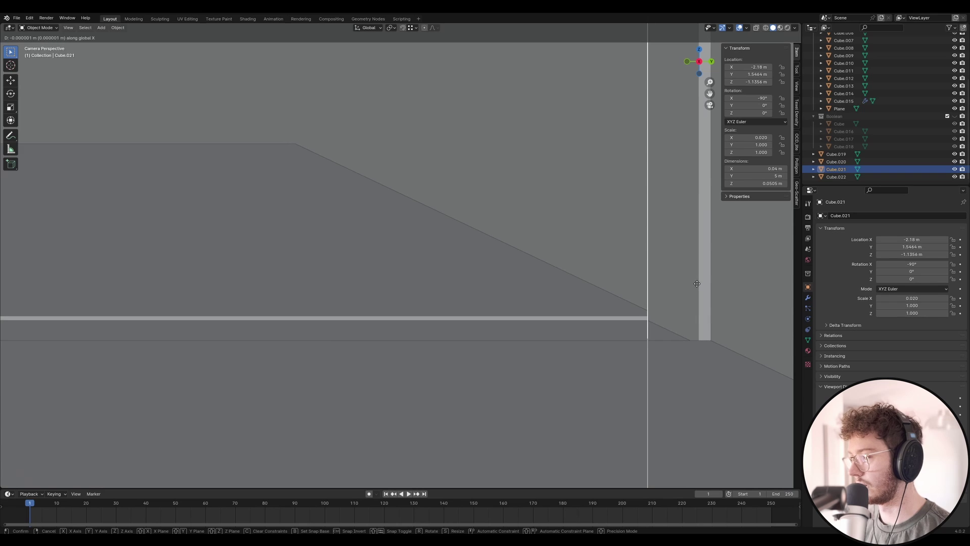
key("y")
left_click(696, 286)
scroll(693, 365, "down", 18)
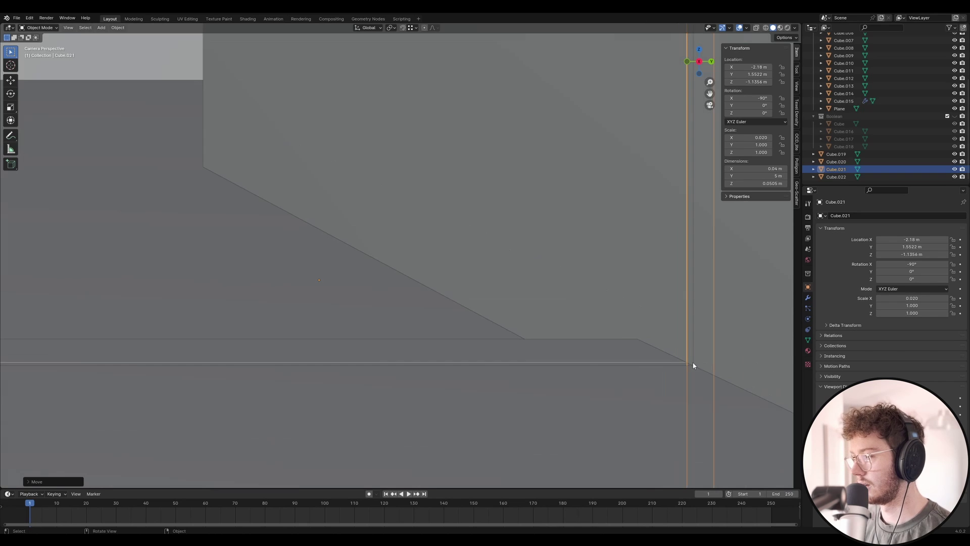
scroll(401, 367, "up", 15)
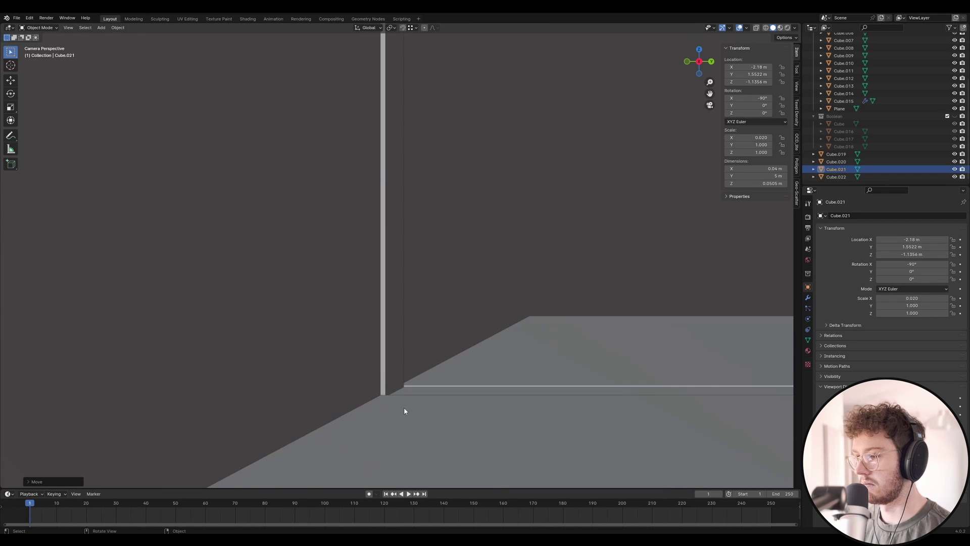
Move the left wall strip copy outward along Y to about -3.503 m so it sinks into its groove.
left_click(405, 411)
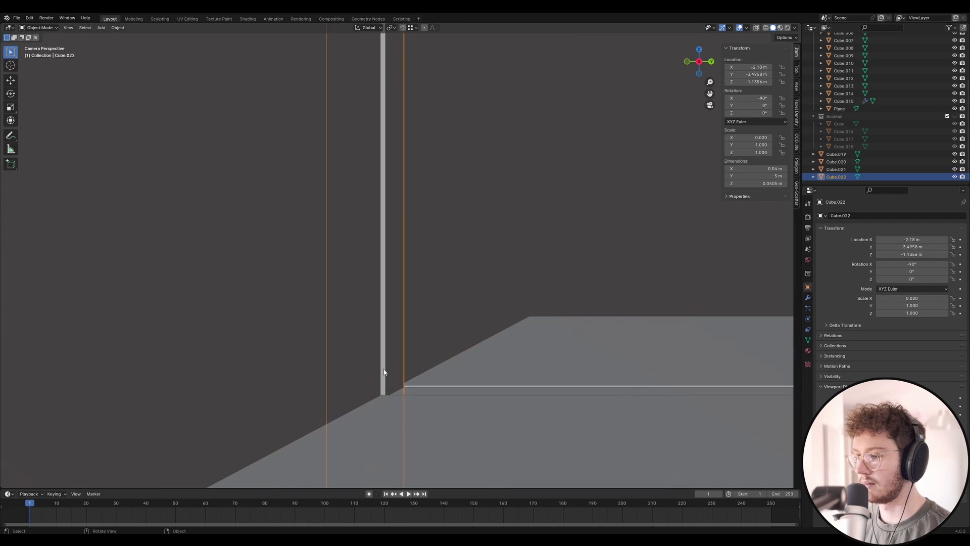
key("g")
key("y")
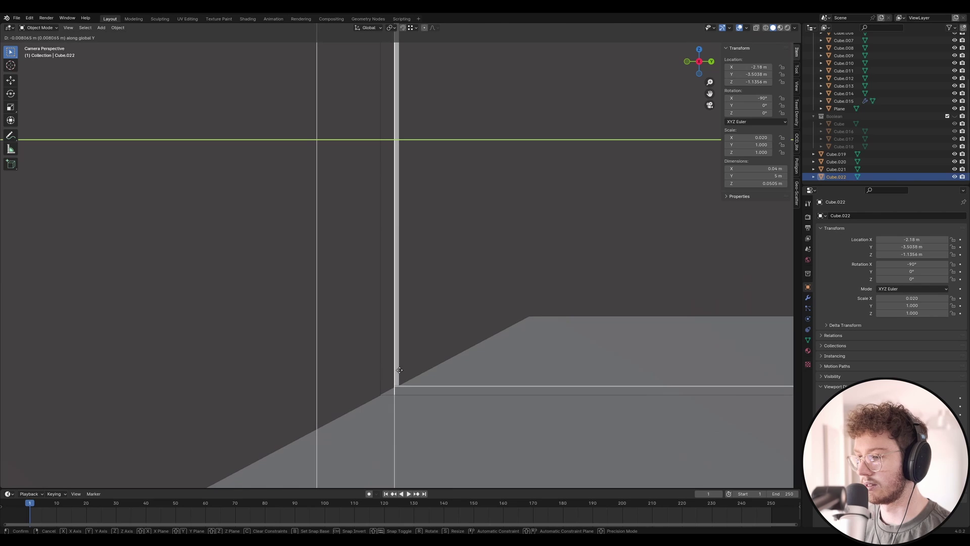
left_click(384, 426)
scroll(384, 426, "down", 11)
scroll(399, 422, "up", 3)
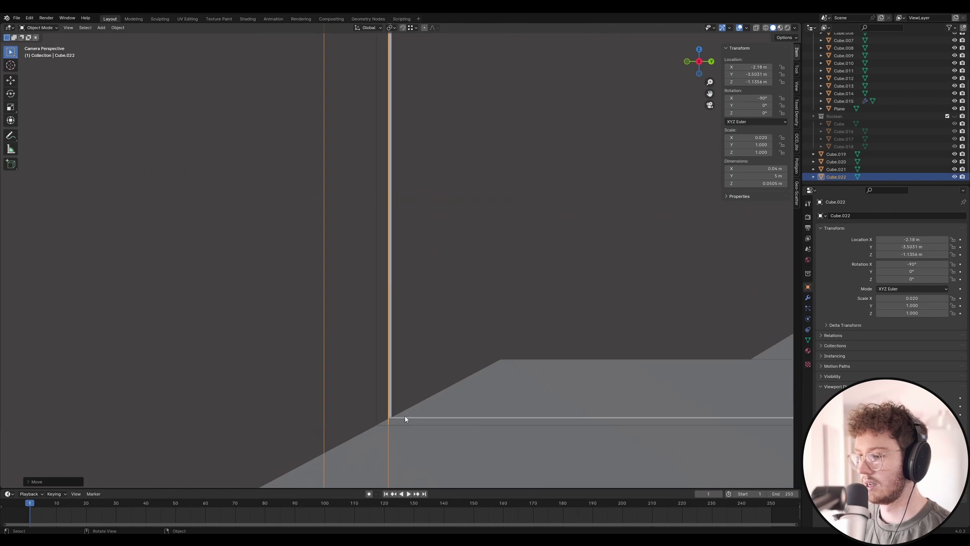
Try to reposition the left wall strip copy along Y, placing it at about -3.491 m.
key("g")
key("y")
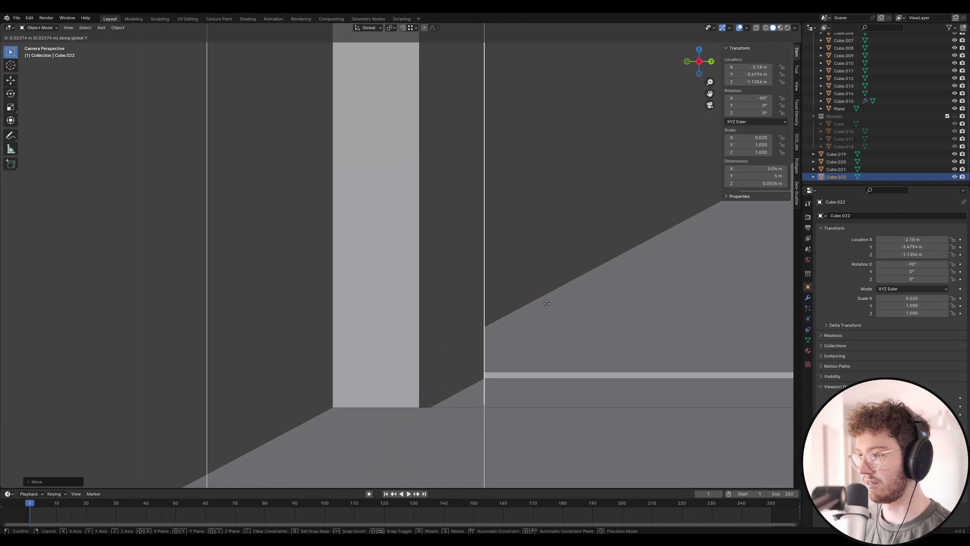
right_click(458, 315)
scroll(401, 322, "down", 10)
key("g")
key("y")
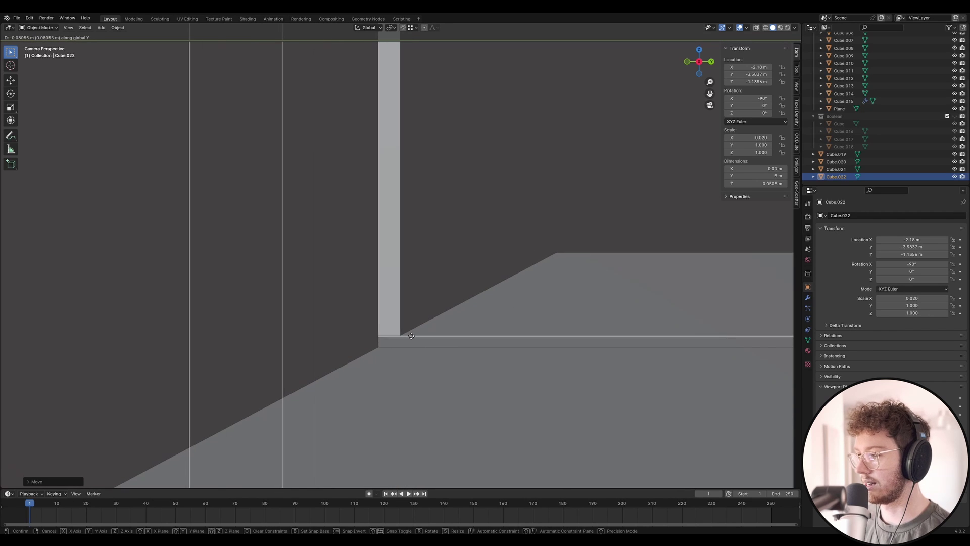
left_click(543, 330)
scroll(415, 298, "down", 5)
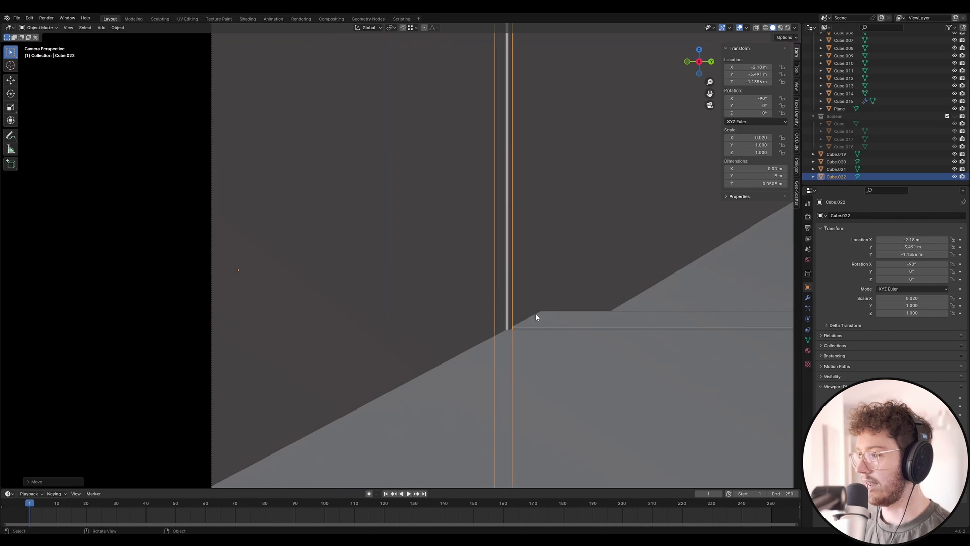
Snap the left wall strip copy along Y to the far corner of the wall, at -3.5 m.
scroll(524, 180, "up", 5)
key("g")
key("y")
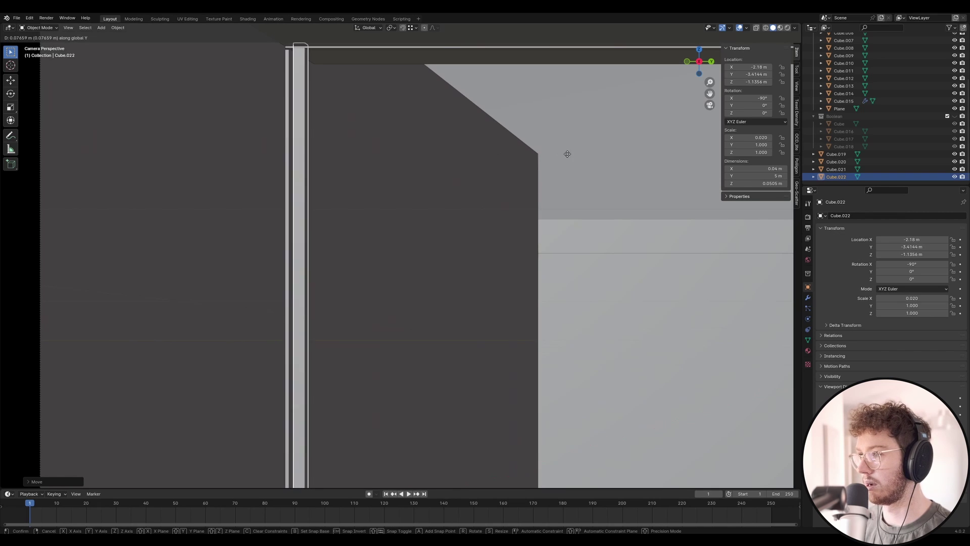
left_click(539, 154, "ctrl")
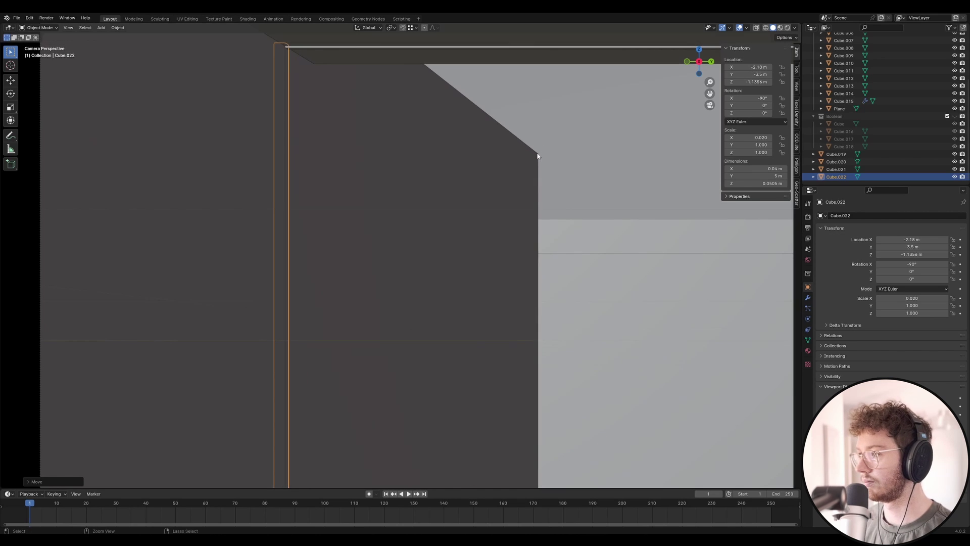
key("g")
key("y")
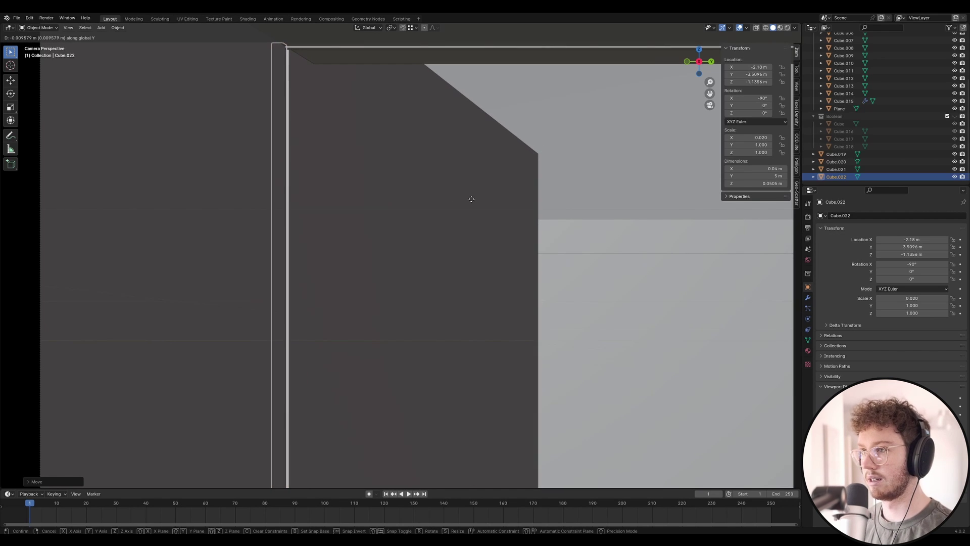
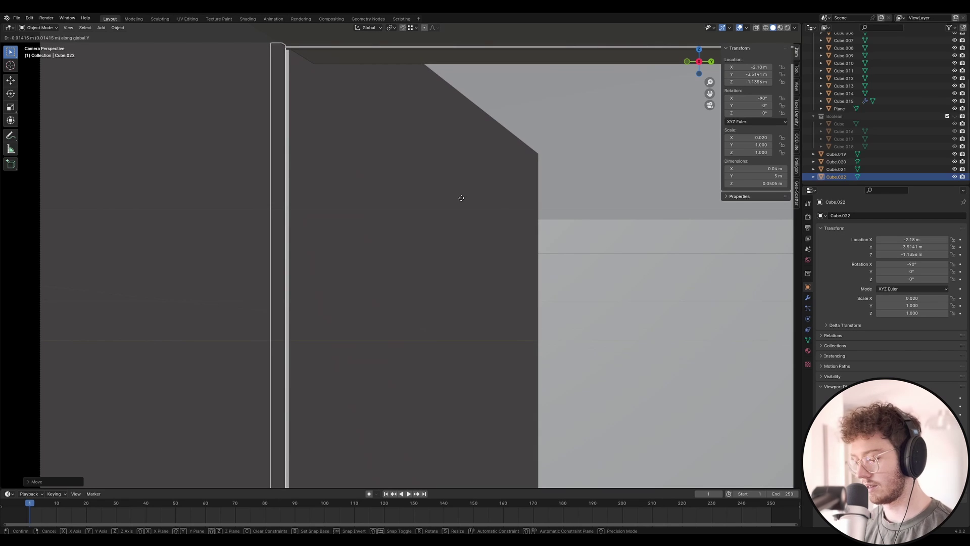
type("-0.3")
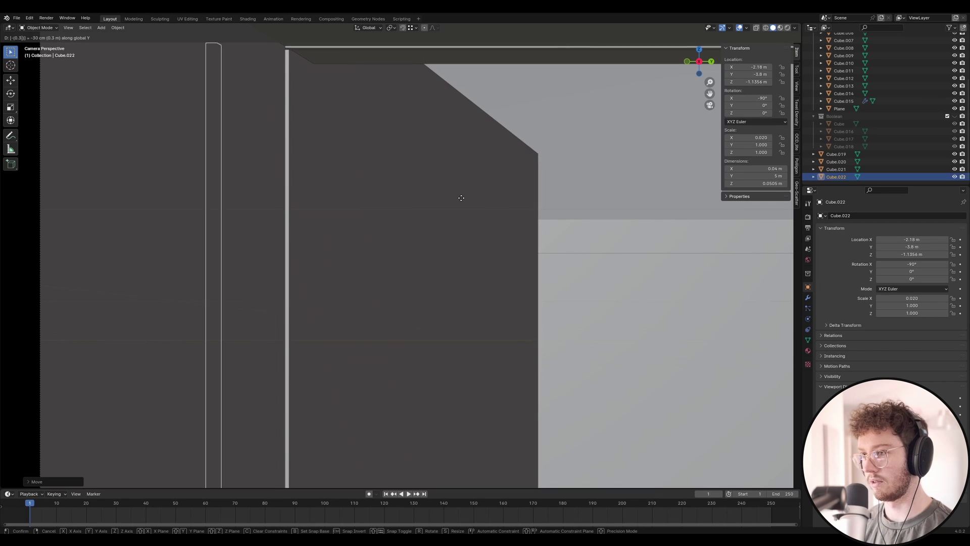
key("Escape")
Move the left wall strip copy -0.03 m along Y so it is recessed into the wall groove.
key("g")
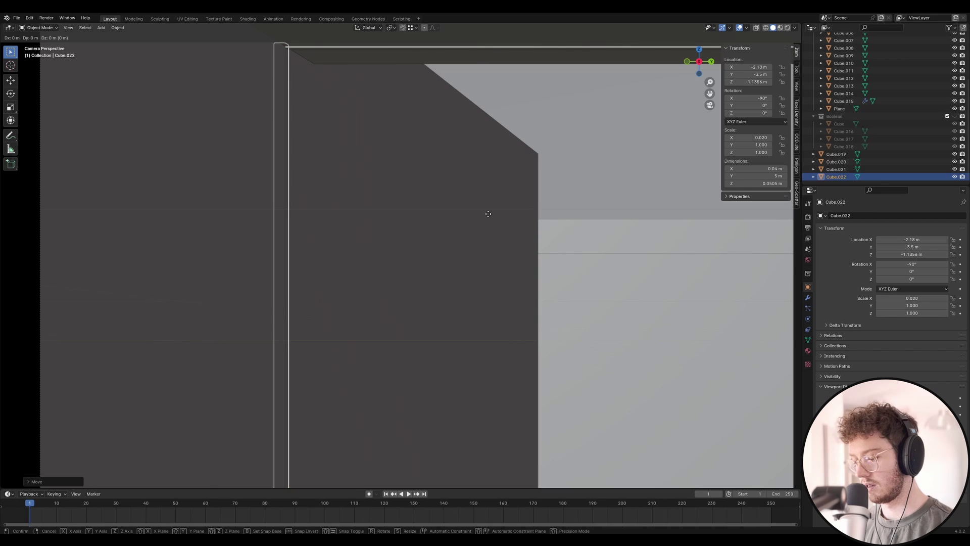
key("y")
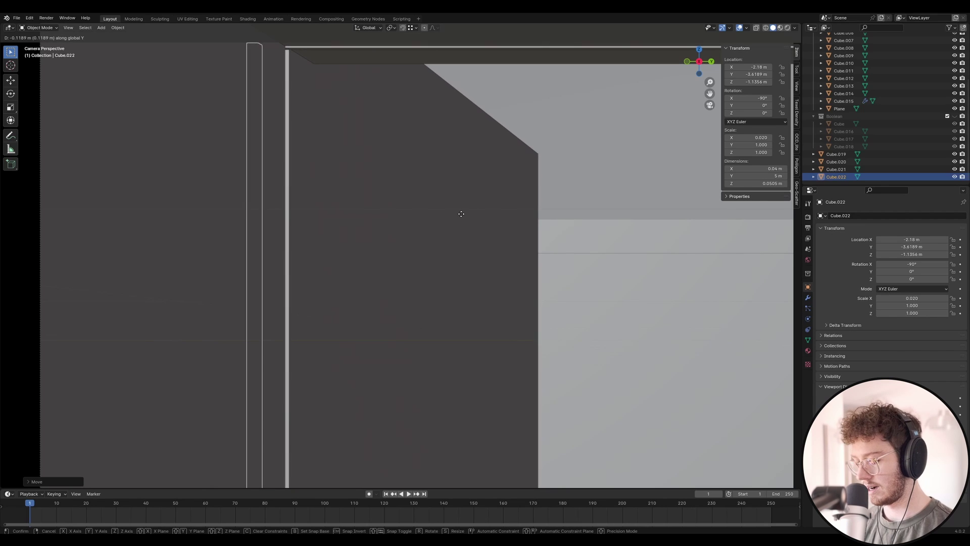
type("-(0.03")
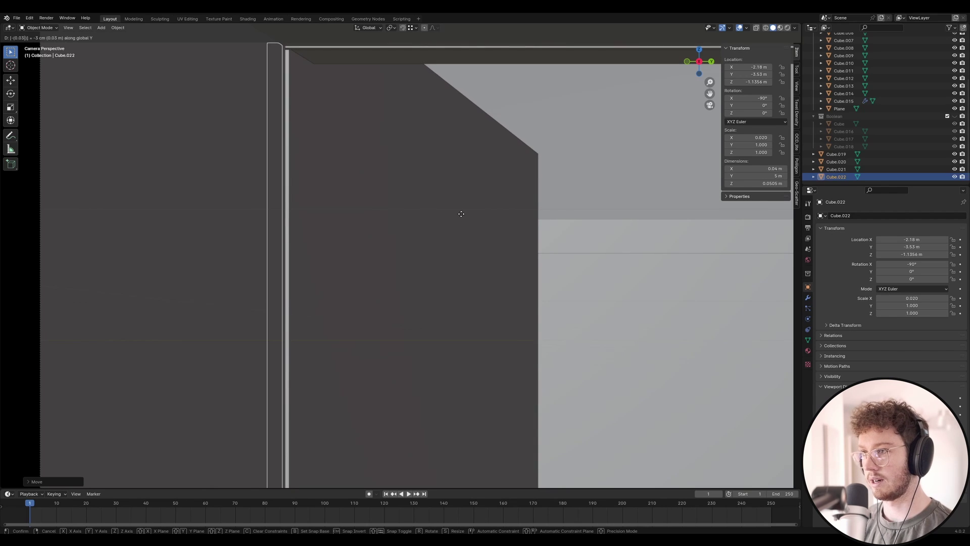
key("Return")
Select the ceiling strip copy and raise it slightly along Z into its groove.
scroll(320, 61, "up", 5)
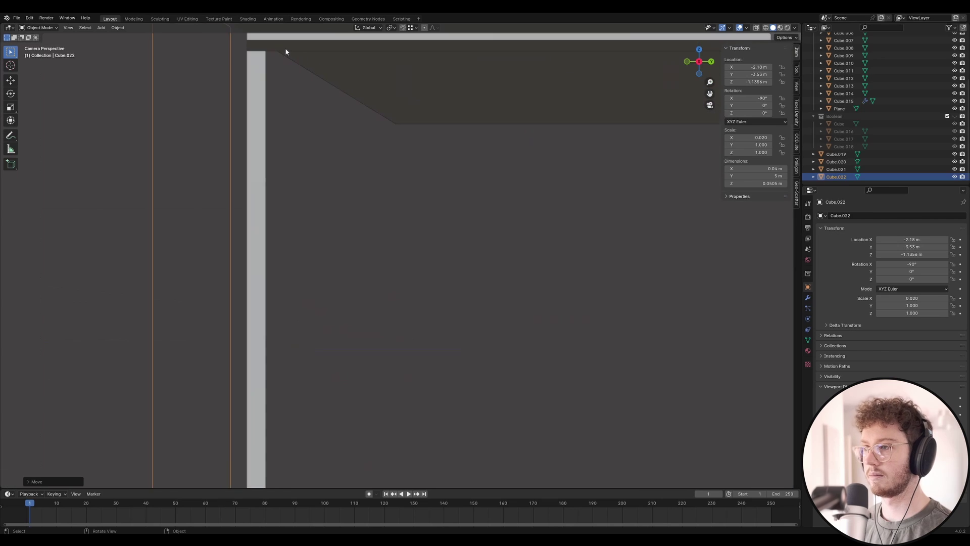
left_click(294, 122)
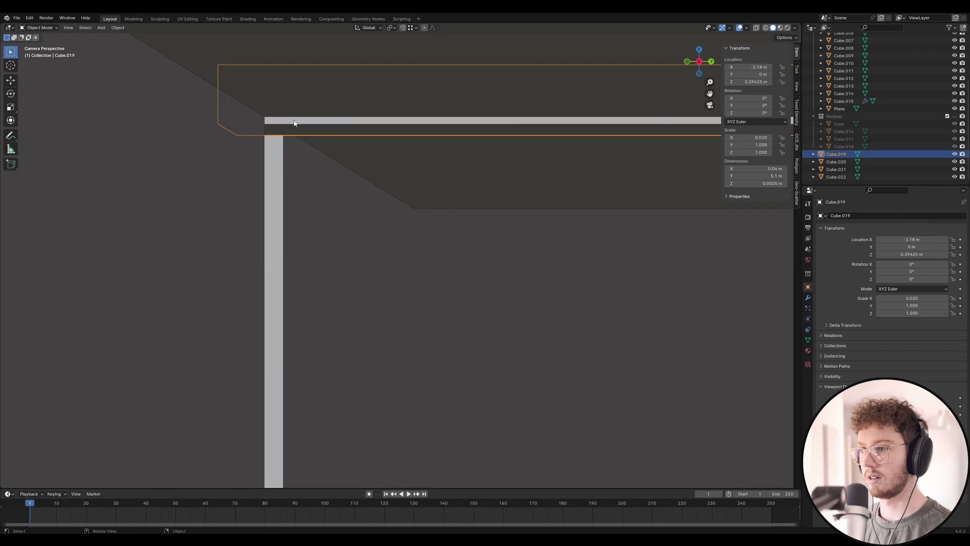
left_click(294, 122)
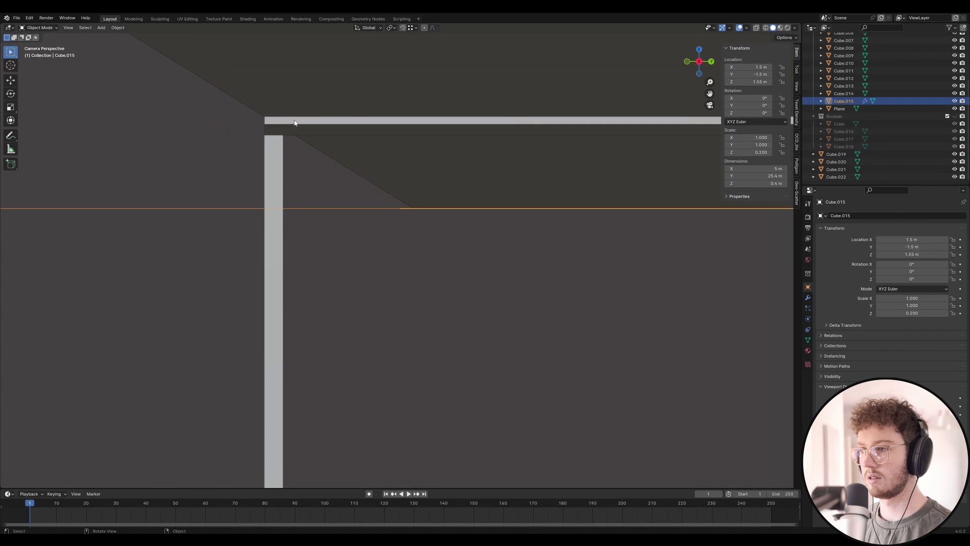
left_click(295, 126)
left_click(295, 127)
key("g")
key("z")
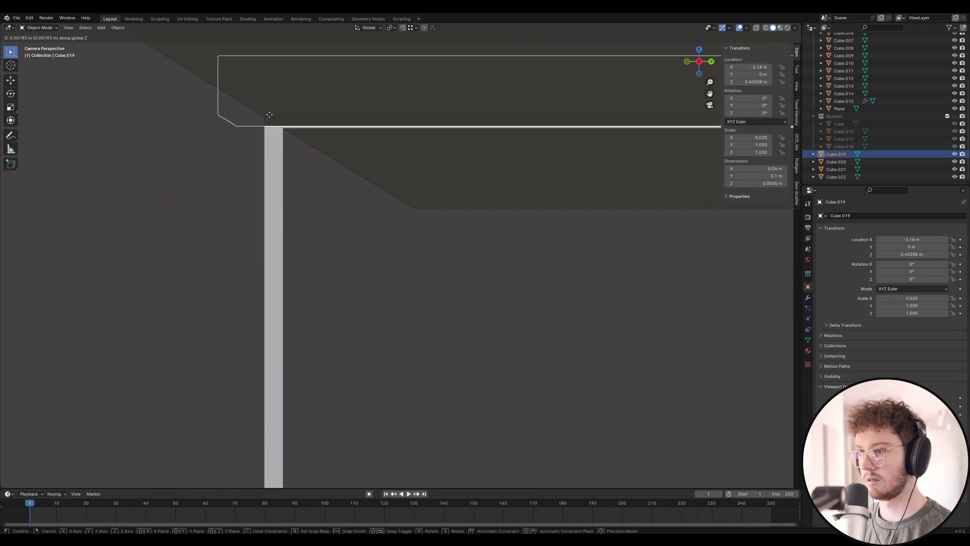
Try to align the ceiling strip copy's height using the far wall corner, moving it along Z to about 0.308 m.
key("x")
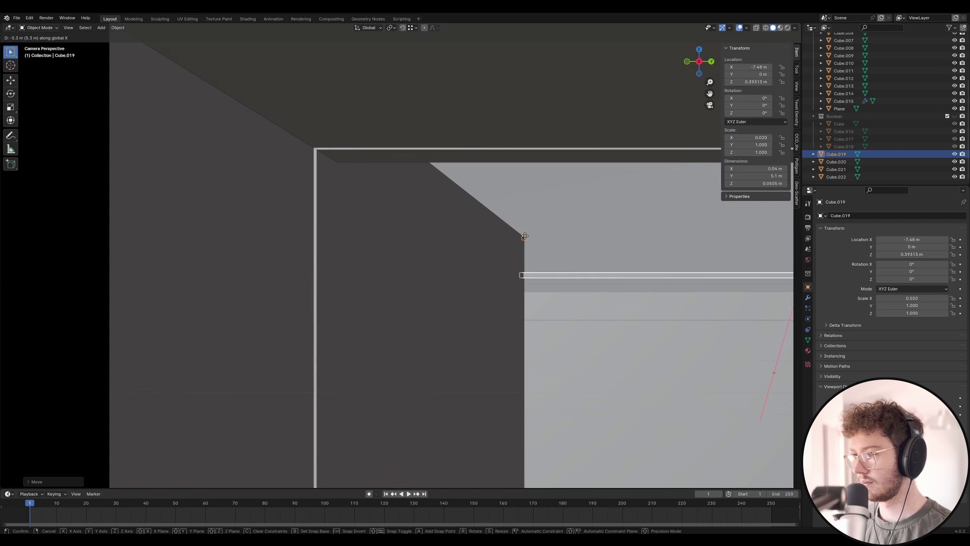
key("z")
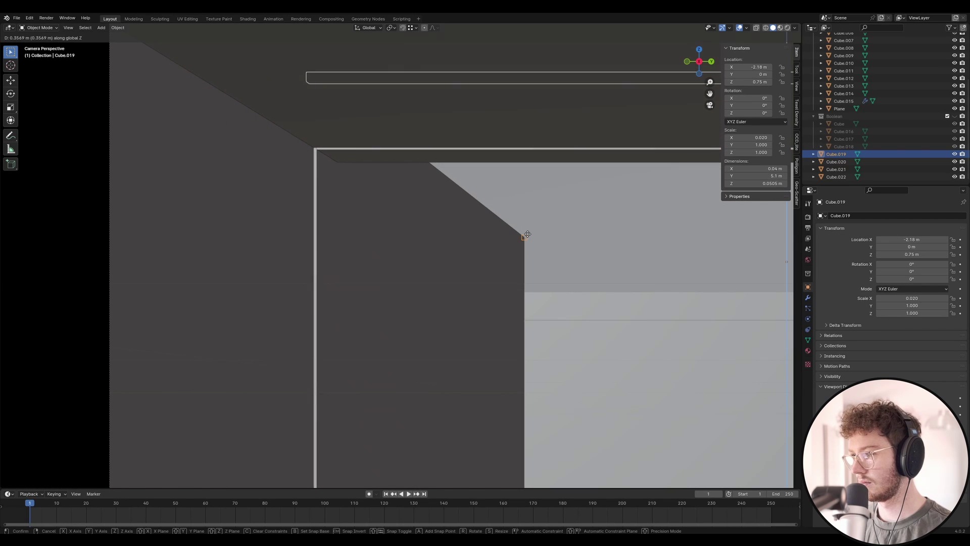
left_click(527, 236)
key("g")
key("z")
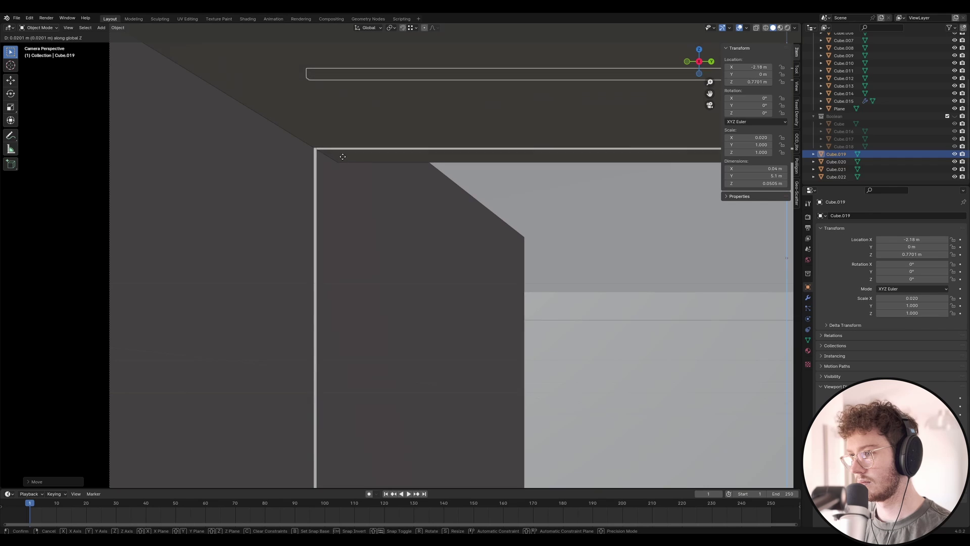
left_click(364, 239)
Snap the ceiling strip copy along Z to the lower corner of the ceiling slab, at 0.35 m.
middle_click_drag(377, 182, 256, 232, "shift")
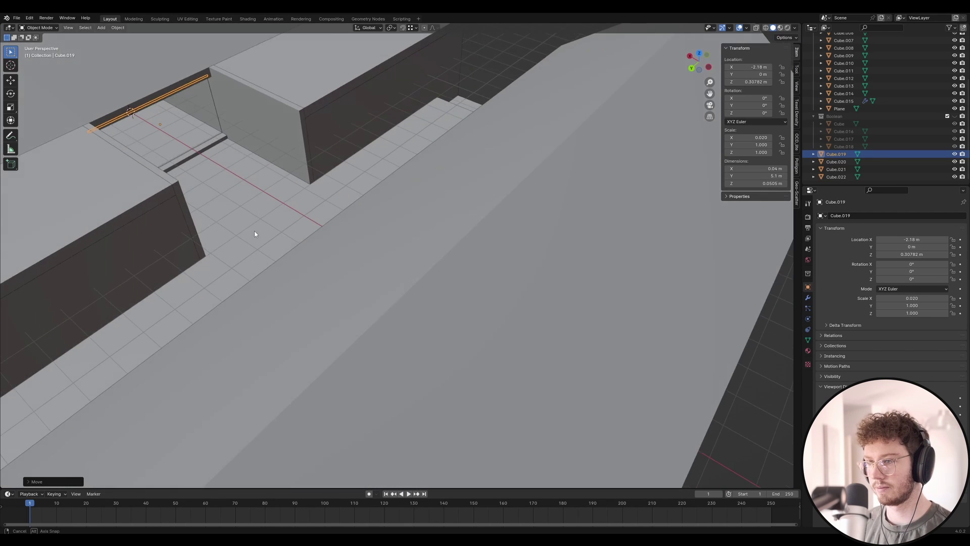
middle_click_drag(268, 106, 356, 191)
scroll(390, 207, "up", 5)
scroll(357, 191, "down", 3)
scroll(357, 191, "down", 5)
scroll(377, 274, "down", 9)
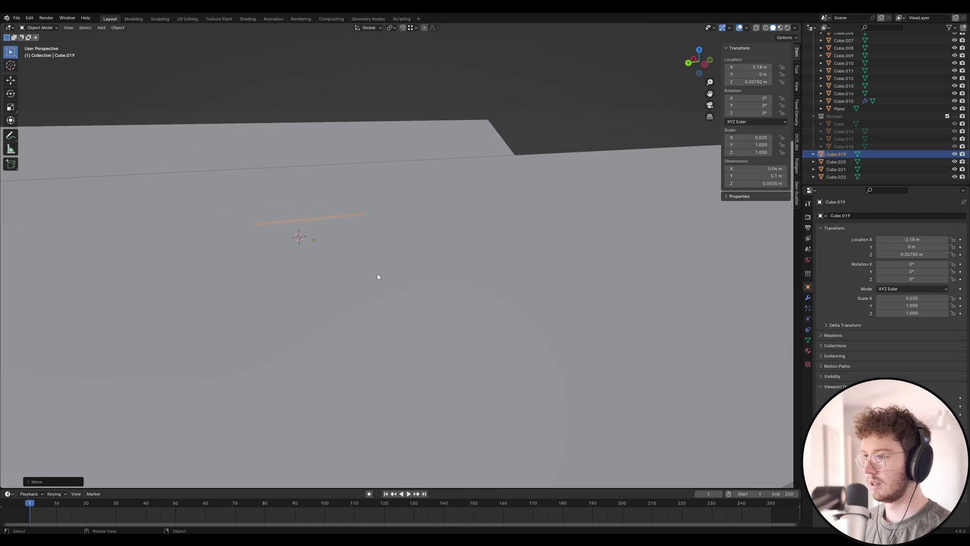
scroll(392, 232, "up", 9)
scroll(408, 291, "up", 4)
middle_click_drag(419, 303, 351, 298)
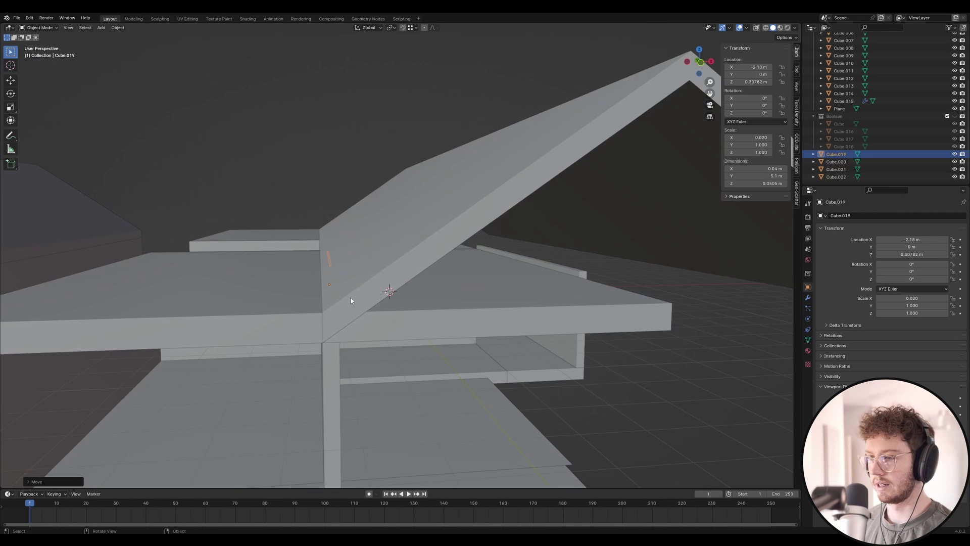
scroll(331, 320, "up", 4)
key("g")
key("z")
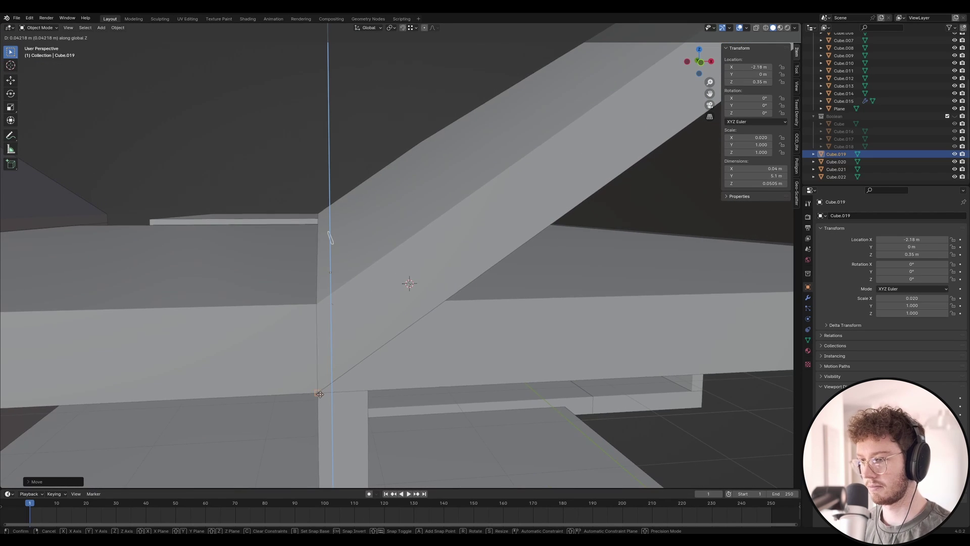
left_click(320, 394)
Raise the ceiling strip copy about 0.051 m along Z from the camera view so it is recessed in the ceiling groove.
key("KP_0")
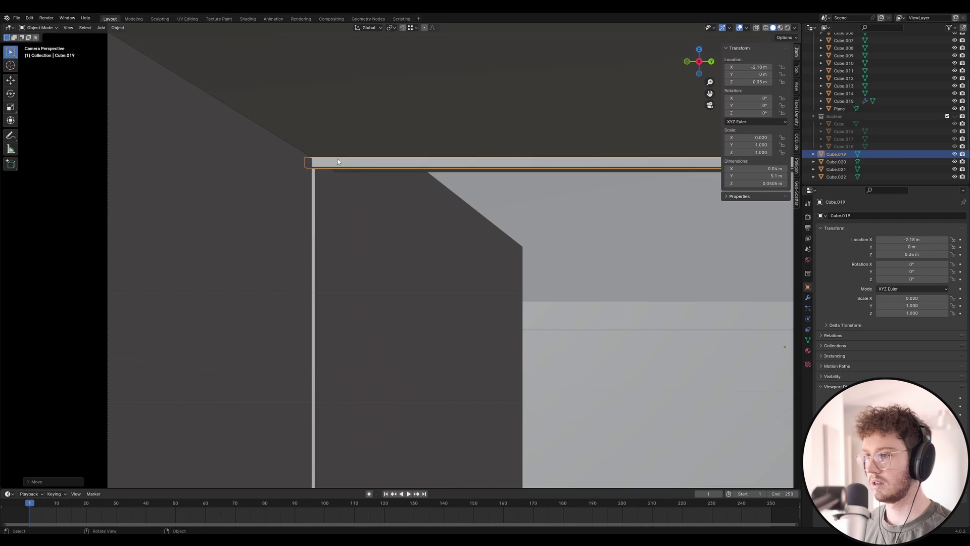
scroll(338, 162, "up", 5)
key("g")
key("z")
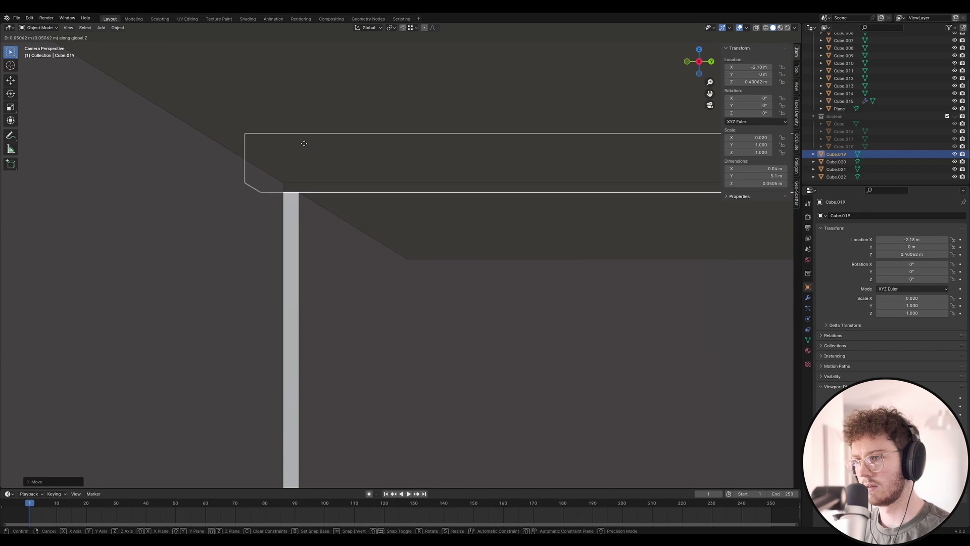
left_click(304, 143)
Raise the ceiling strip copy another 0.03 m along Z so it sits deeper in its groove.
key("g")
key("z")
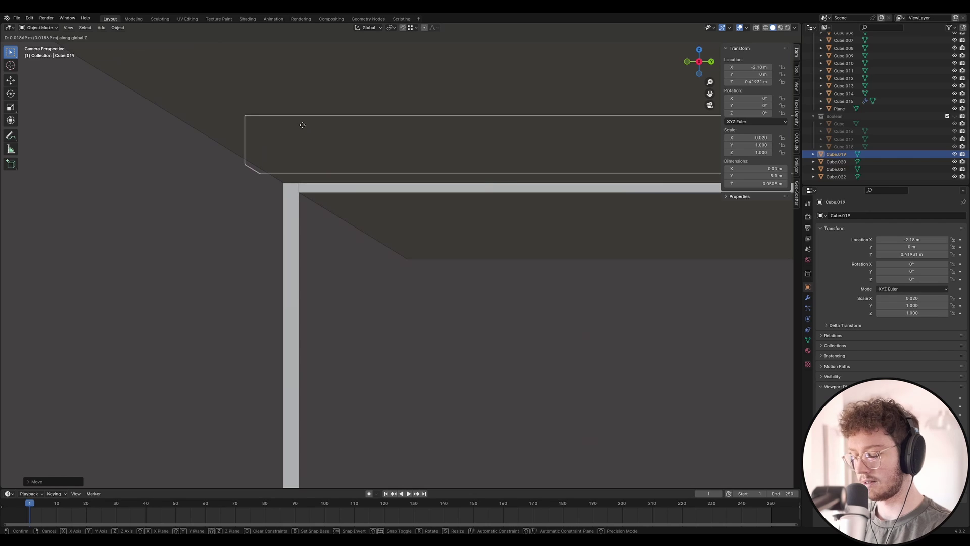
type("gz")
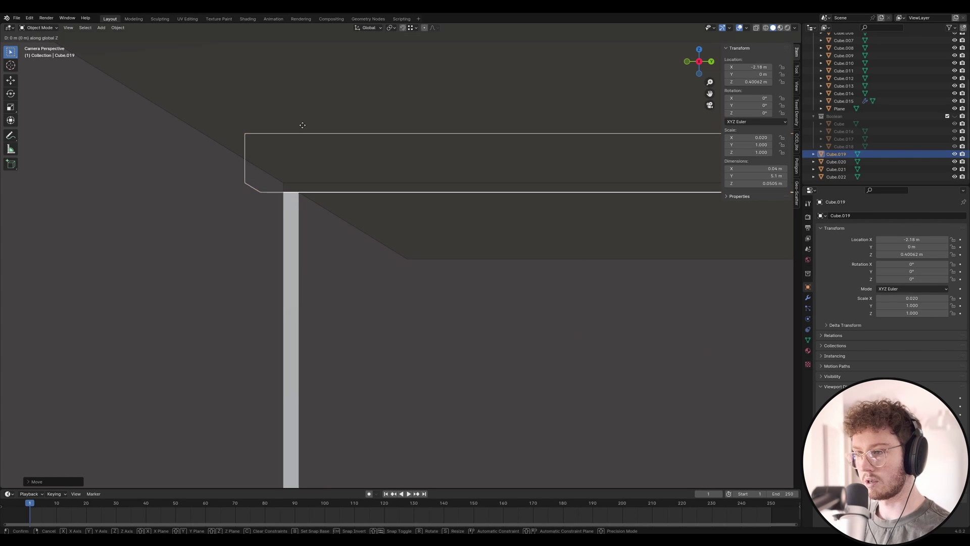
type("0.03")
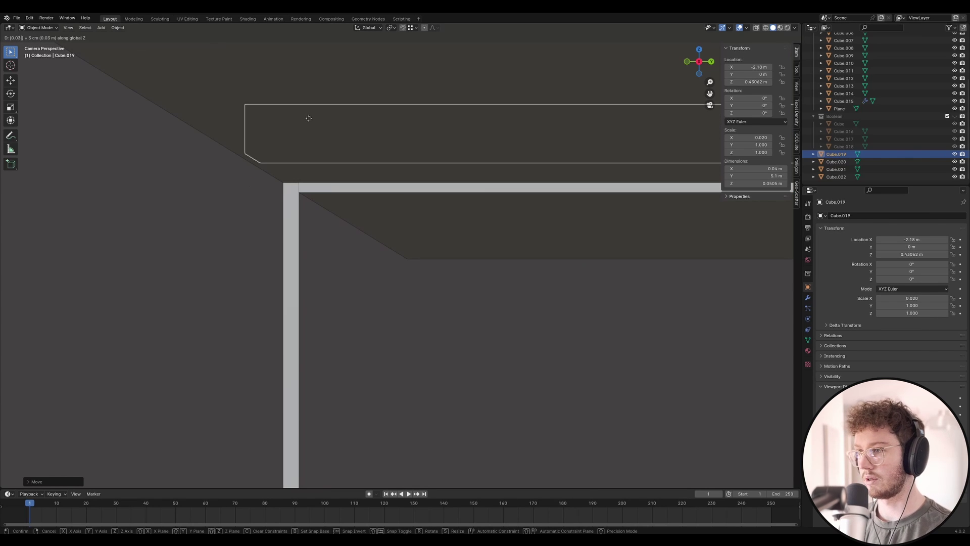
key("Return")
key("Home")
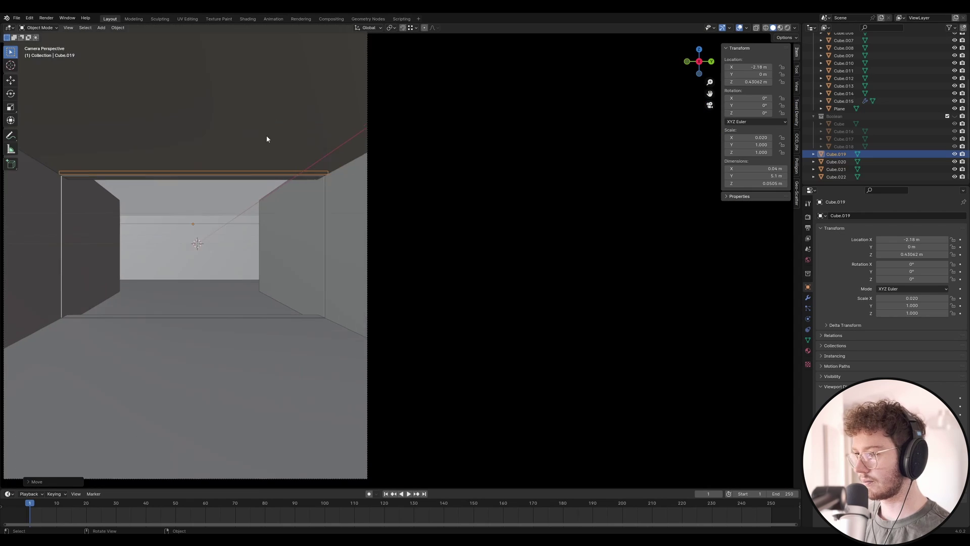
Select the right wall's strip copy and move it along Y until its location is 1.5 m.
scroll(267, 139, "up", 10)
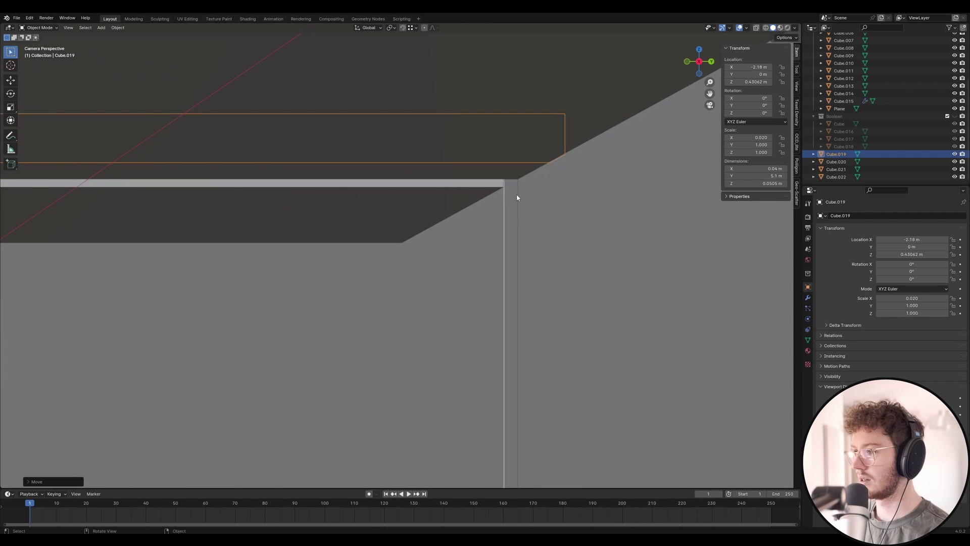
left_click(517, 196)
left_click(509, 189)
key("g")
key("z")
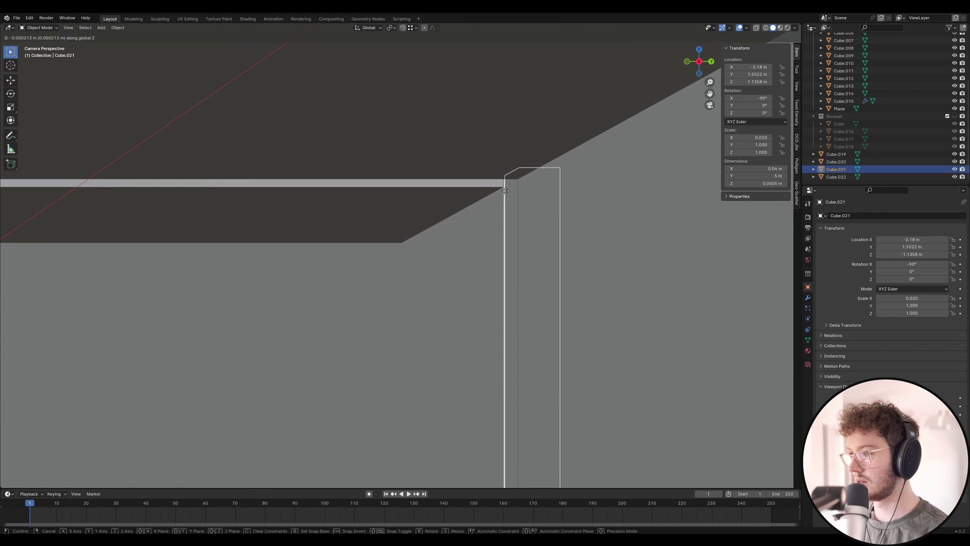
key("y")
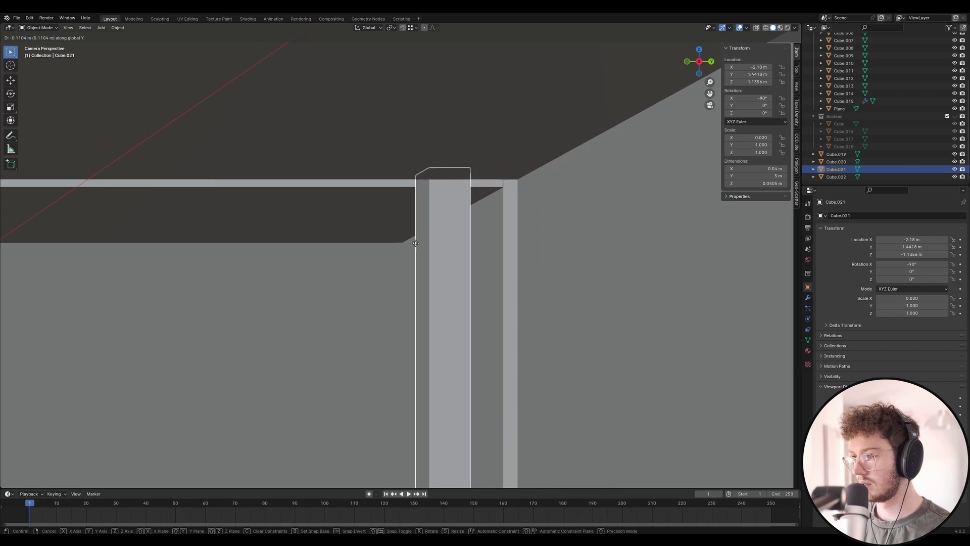
left_click(479, 251)
scroll(441, 253, "down", 9)
key("g")
key("x")
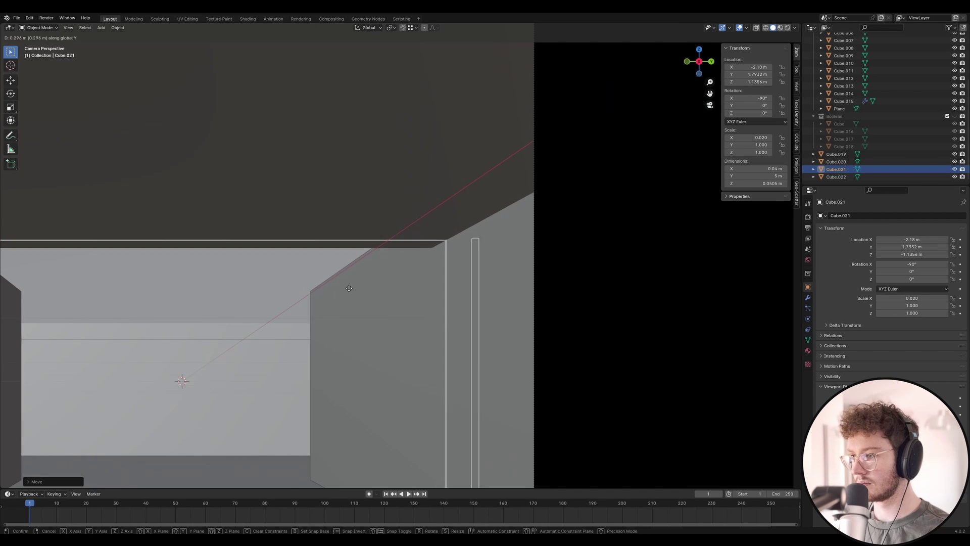
key("y")
left_click(311, 300)
Move the right wall strip copy outward along Y to about 1.551 m, aligning its inner face with the wall surface.
scroll(452, 242, "up", 9)
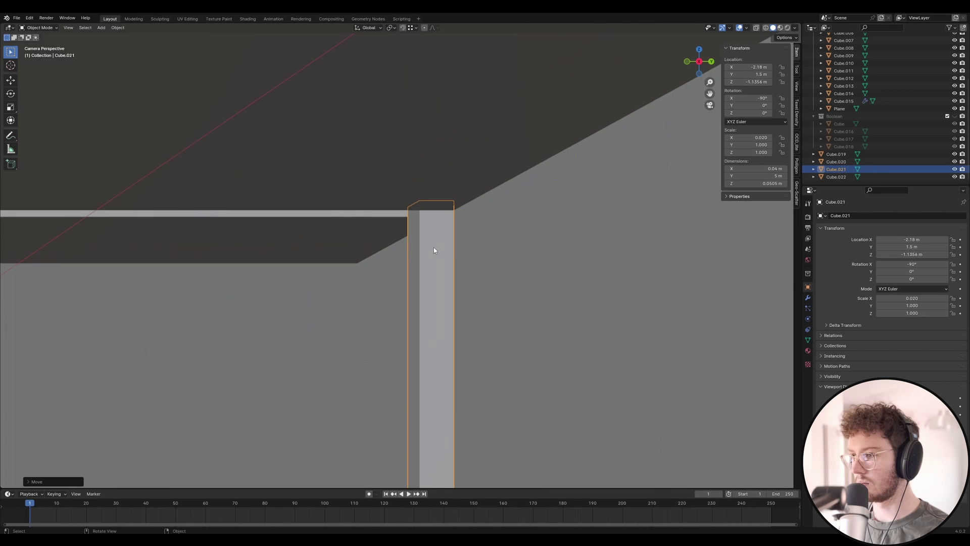
key("g")
key("y")
left_click(468, 252)
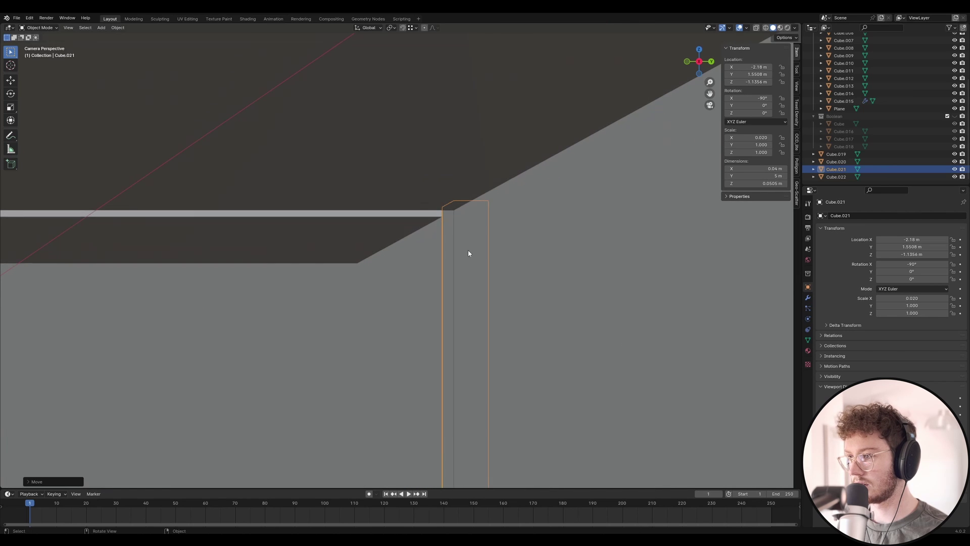
Move the right wall strip copy a further 0.03 m along Y so it is recessed in its groove.
middle_click_drag(468, 253, 601, 304)
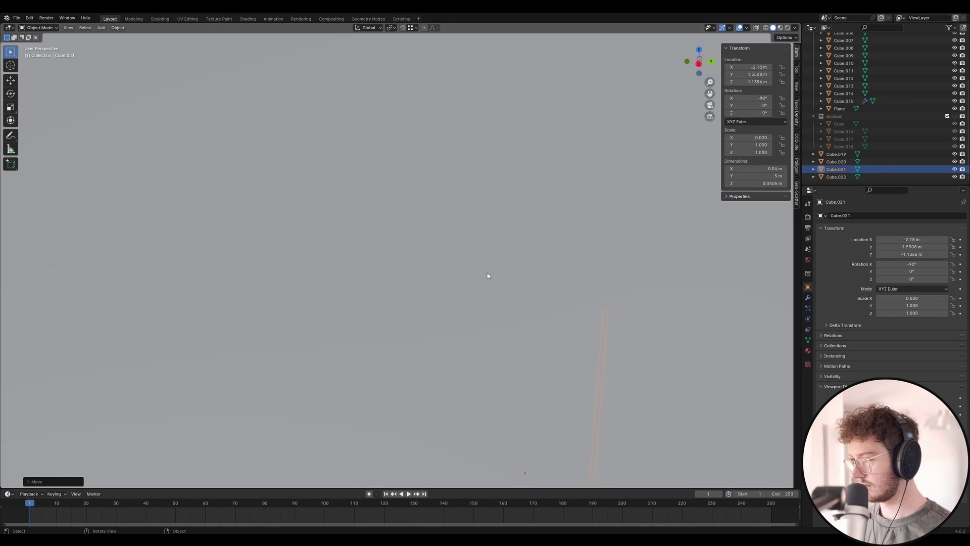
scroll(487, 274, "down", 15)
scroll(459, 279, "up", 10)
middle_click_drag(434, 270, 157, 293)
scroll(405, 245, "up", 8)
scroll(526, 245, "up", 3)
scroll(538, 239, "up", 4)
middle_click_drag(537, 240, 427, 266, "shift")
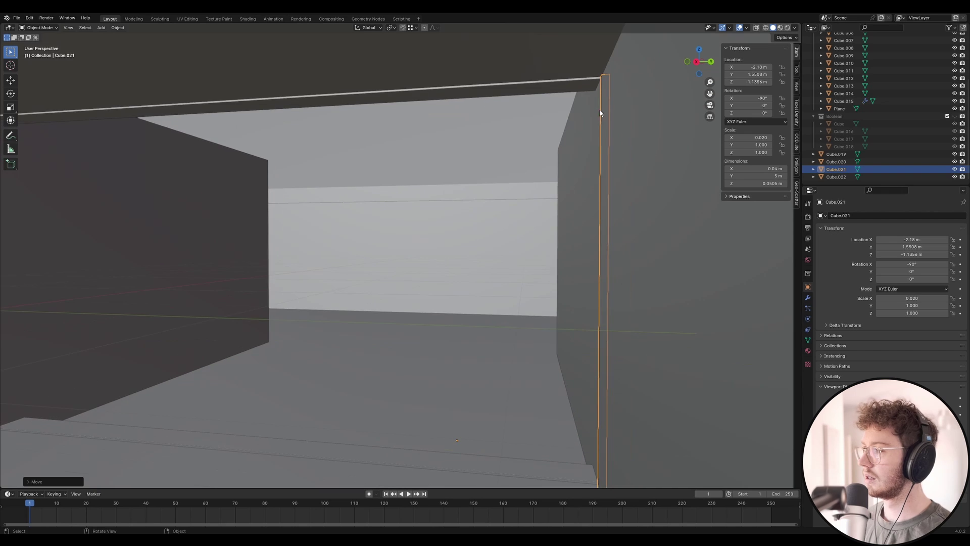
scroll(601, 104, "up", 4)
middle_click_drag(602, 96, 657, 66)
mouse_move(581, 65)
middle_mouse_down()
mouse_move(623, 44)
mouse_move(568, 65)
middle_mouse_up()
key("g")
key("y")
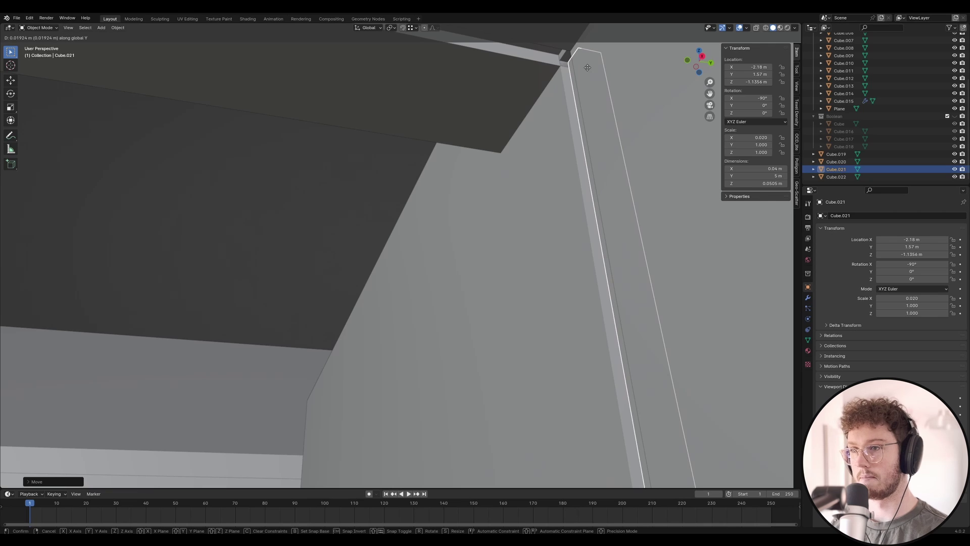
type(".03")
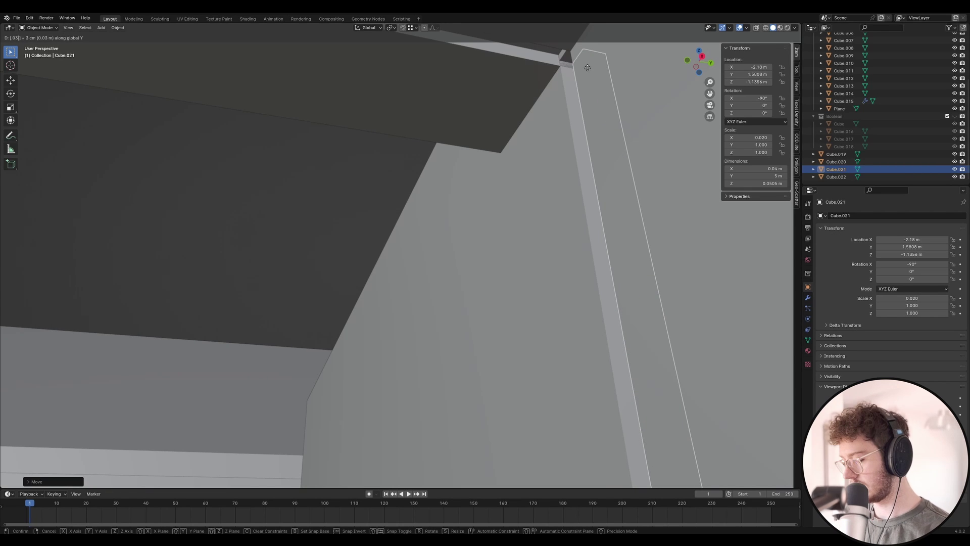
key("Return")
Show the Boolean collection and extend the right wall cutter's top end upward so its groove opens fully into the ceiling groove.
middle_click_drag(615, 71, 552, 219)
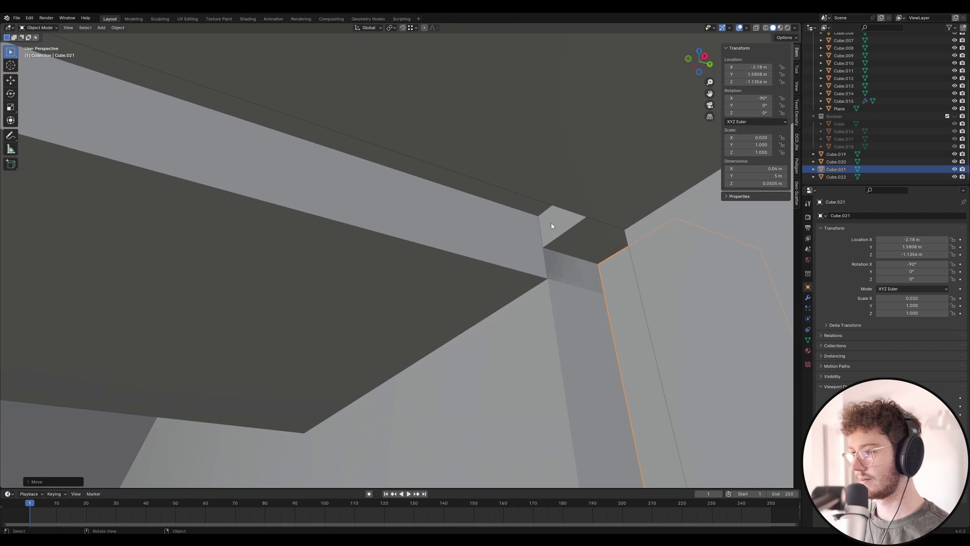
left_click(526, 234)
left_click(534, 211)
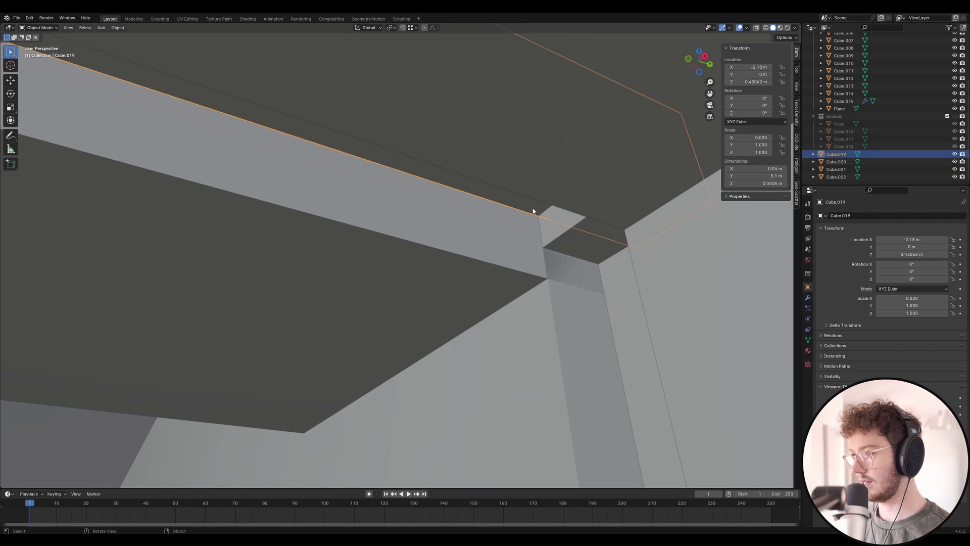
left_click(569, 237)
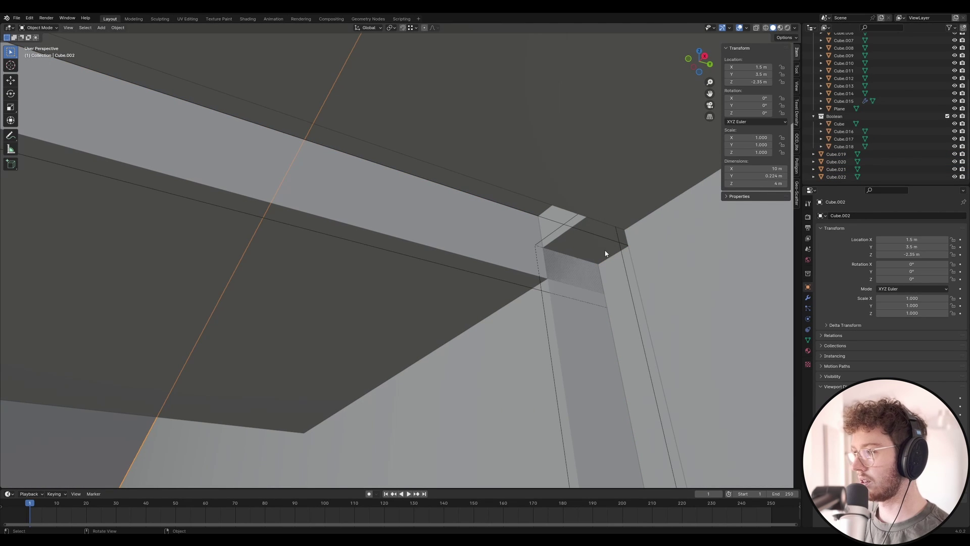
left_click(553, 229)
key("Tab")
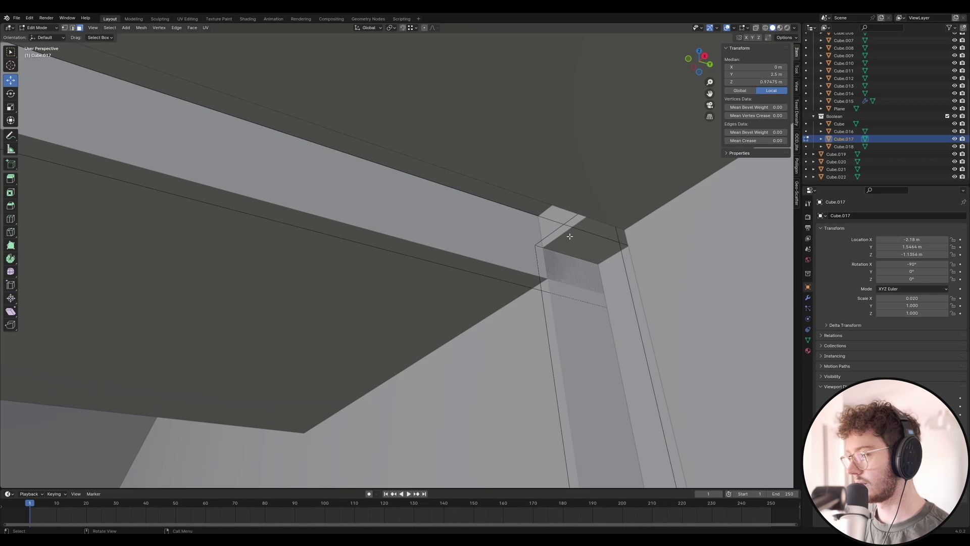
left_click(757, 29)
left_click(619, 236)
left_click_drag(612, 212, 596, 139)
key("Tab")
key("alt+z")
Raise the top end of the right wall strip copy along Z into the ceiling groove, lengthening the strip to 5.02 m.
mouse_move(535, 198)
middle_mouse_down()
mouse_move(589, 150)
mouse_move(522, 201)
mouse_move(548, 205)
middle_mouse_up()
left_click(481, 217)
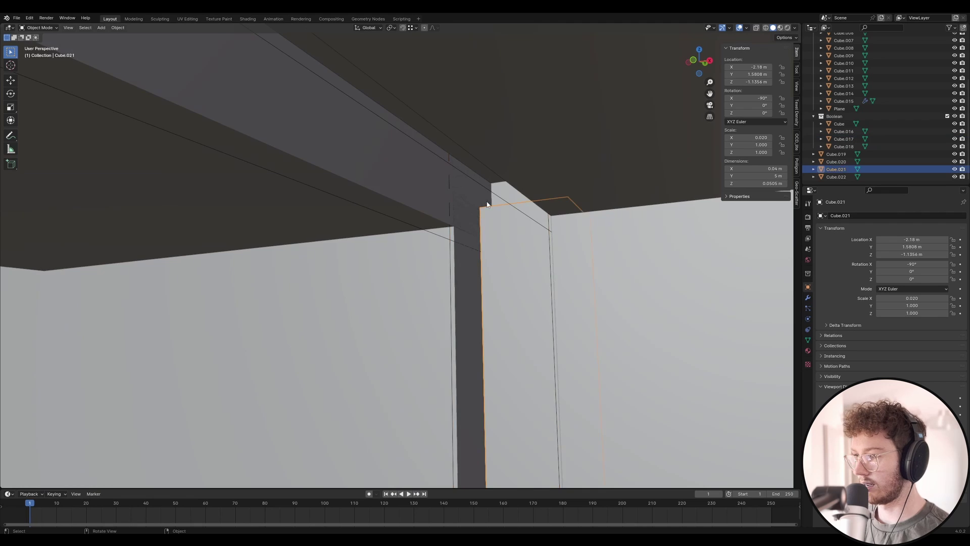
middle_click_drag(481, 217, 483, 158)
left_click(500, 161)
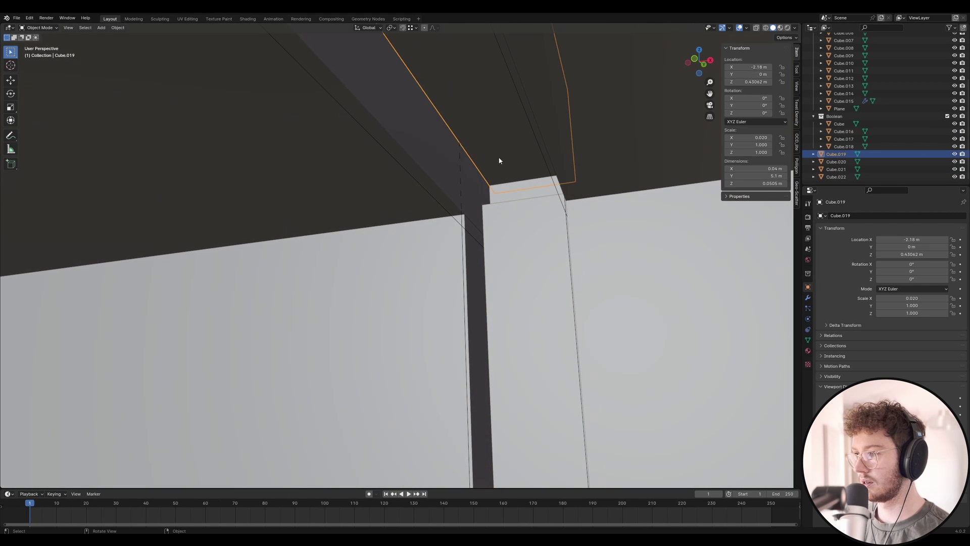
left_click(522, 223)
key("Tab")
scroll(506, 173, "up", 6)
middle_click_drag(502, 275, 497, 303)
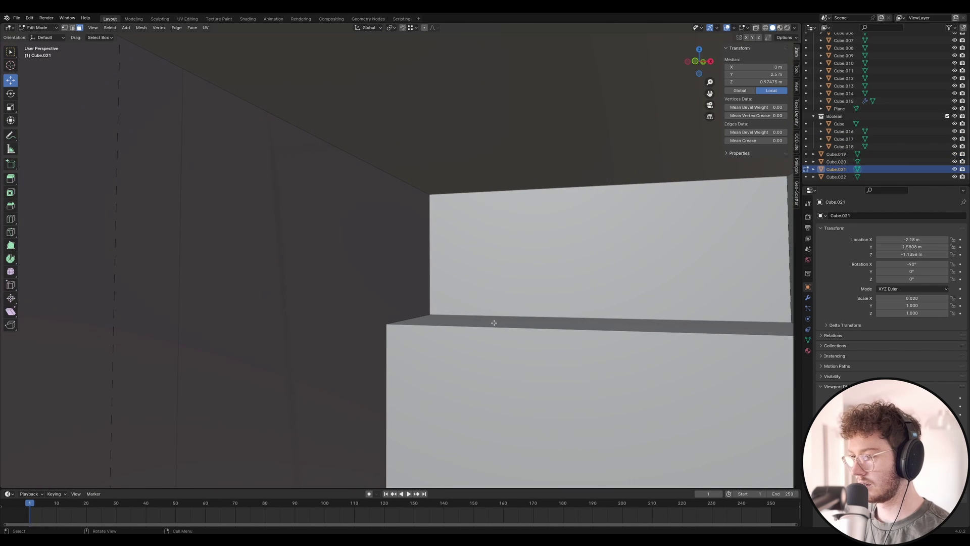
key("g")
key("z")
left_click(437, 199)
key("Tab")
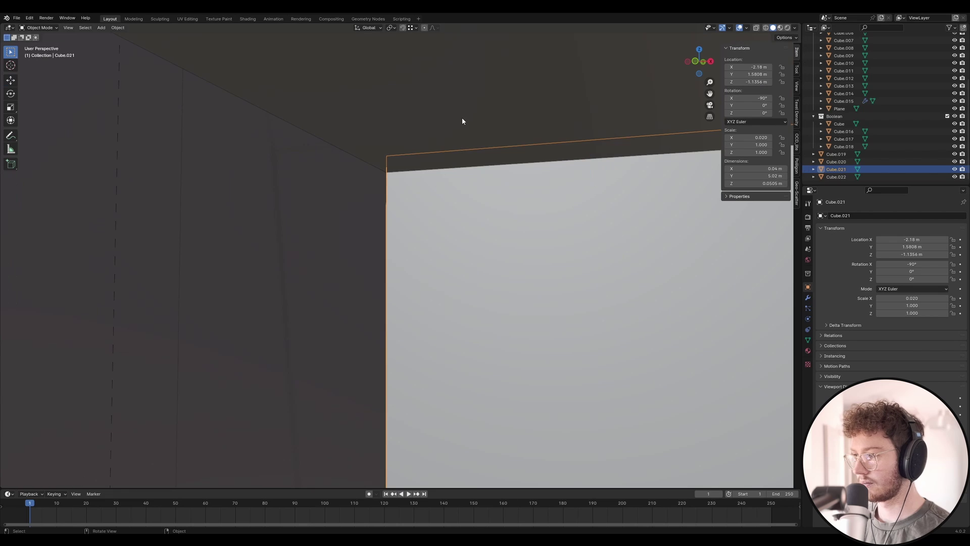
Select the floor strip copy in the camera view and align it along Z with the floor surface, at about -2.35 m.
key("KP_0")
scroll(555, 117, "down", 3)
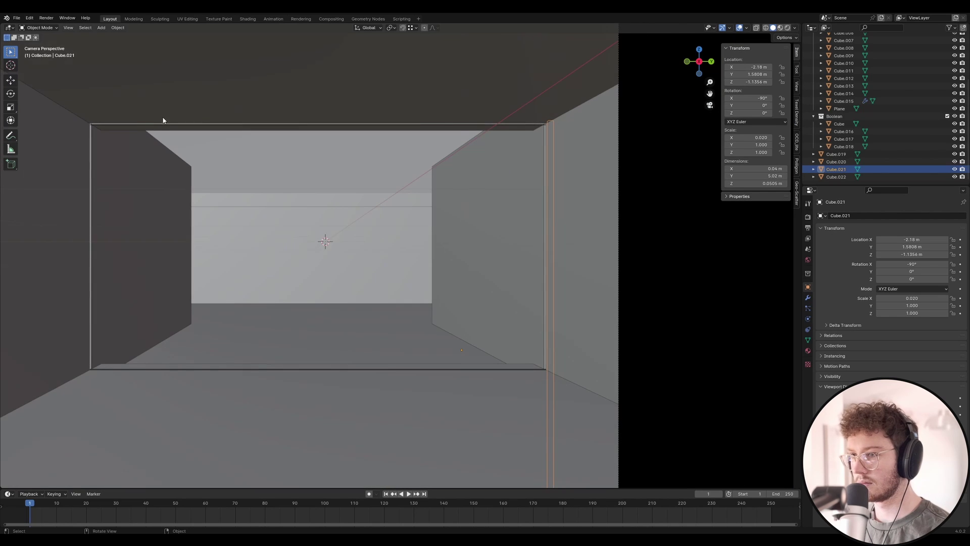
scroll(162, 120, "up", 3)
scroll(97, 130, "down", 3)
scroll(205, 91, "up", 6)
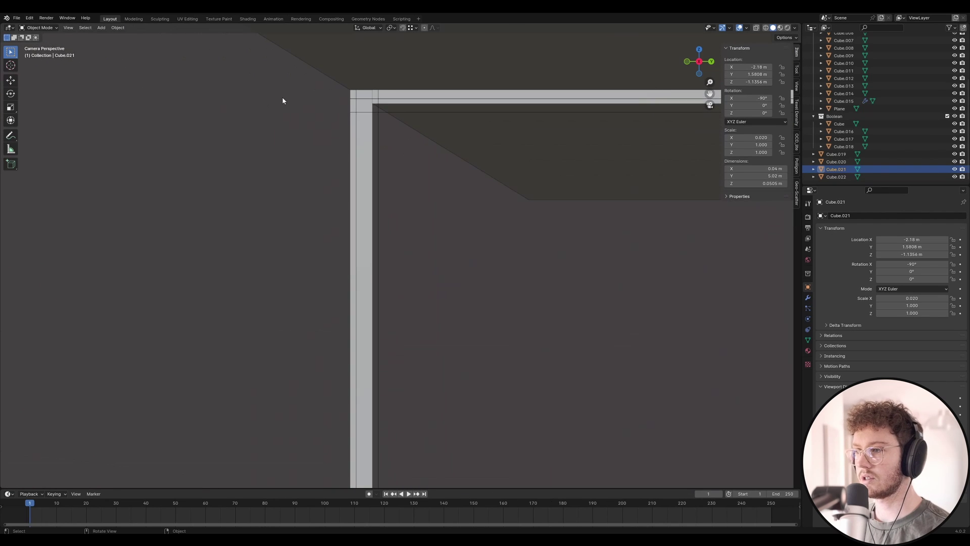
scroll(324, 85, "down", 5)
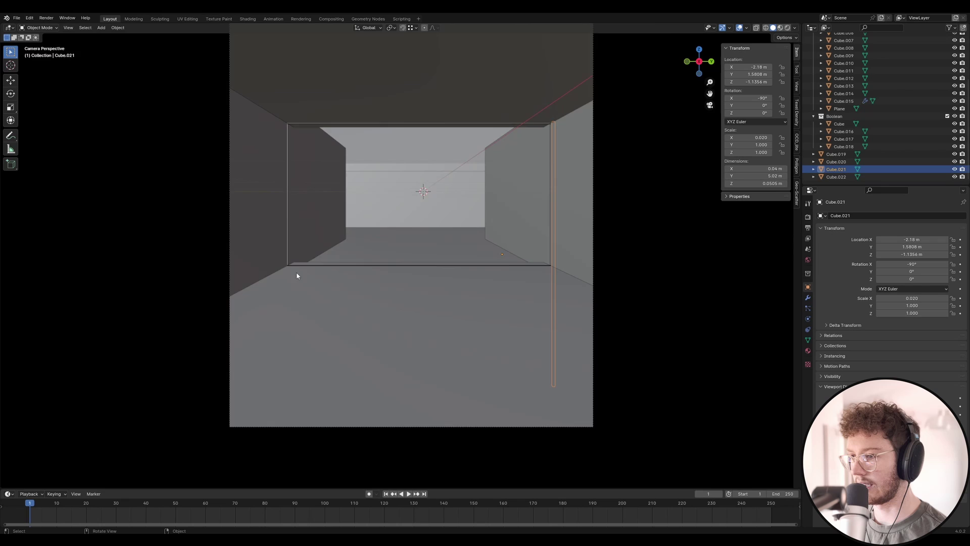
scroll(303, 278, "up", 5)
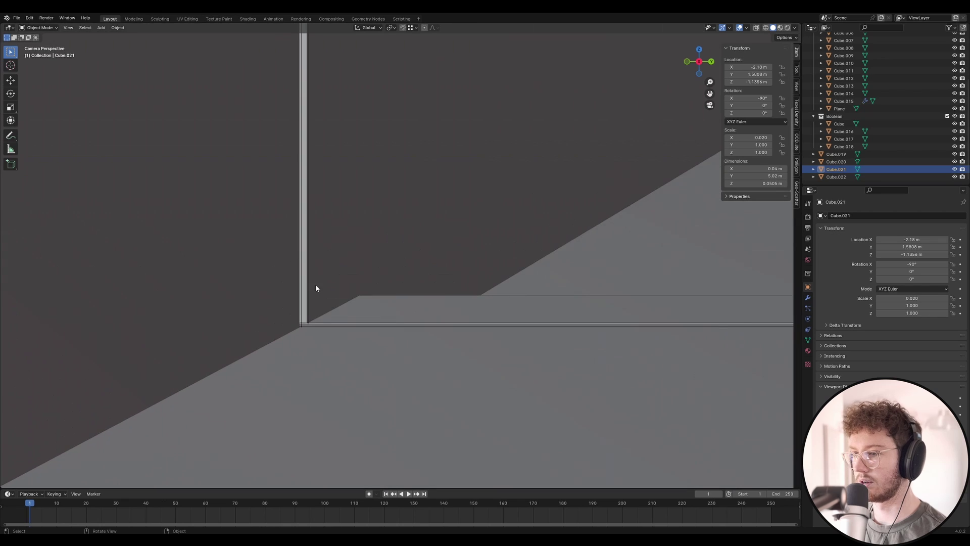
scroll(306, 322, "up", 3)
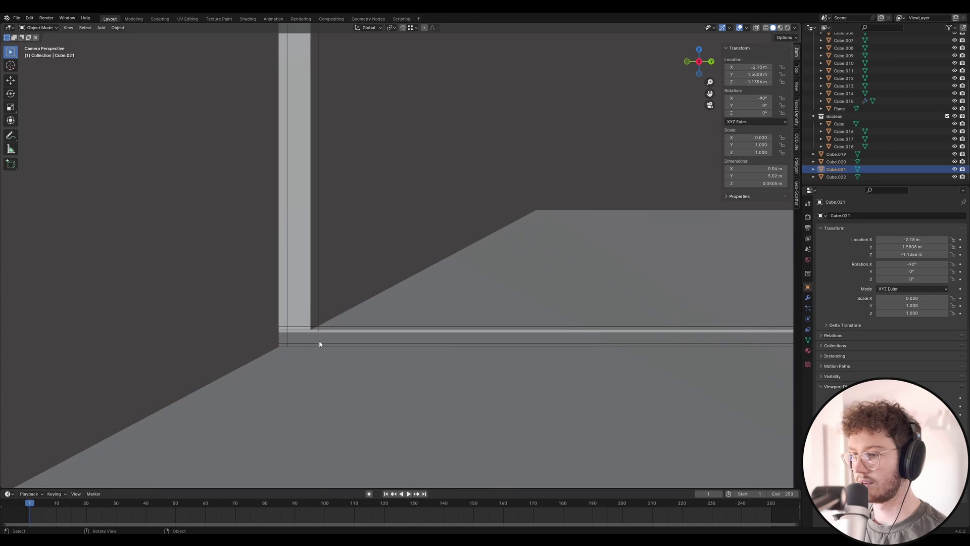
left_click(320, 344)
key("g")
key("z")
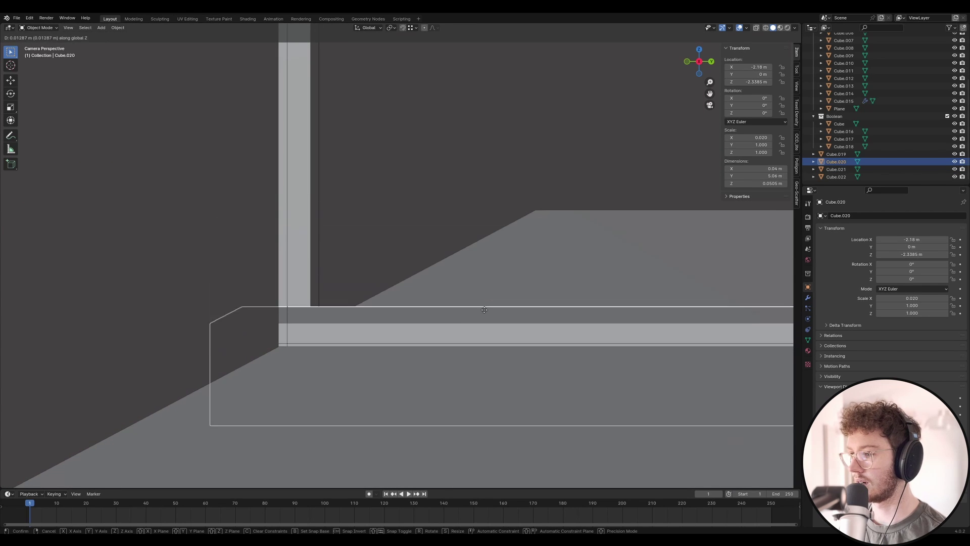
left_click(472, 325)
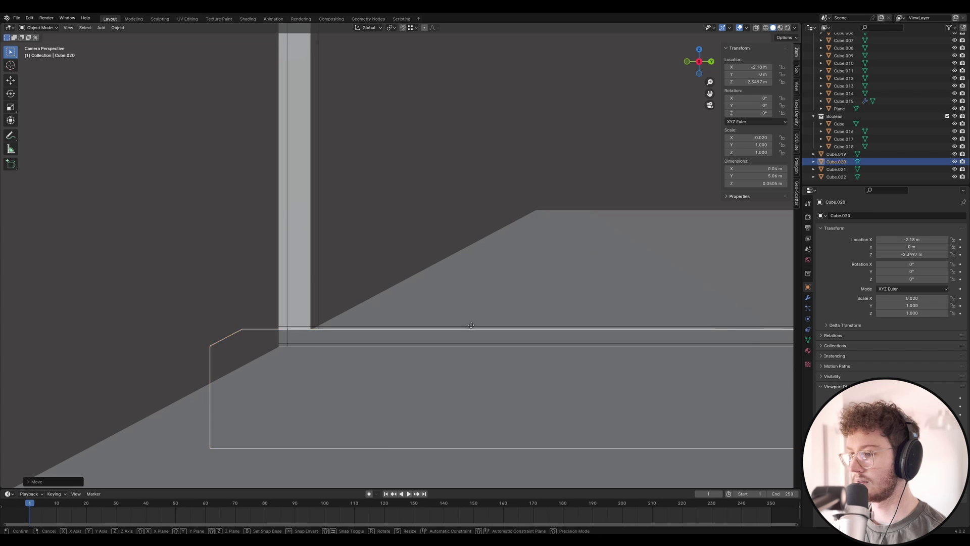
Lower the floor strip copy 0.03 m along Z so it is recessed in the floor groove.
key("g")
key("z")
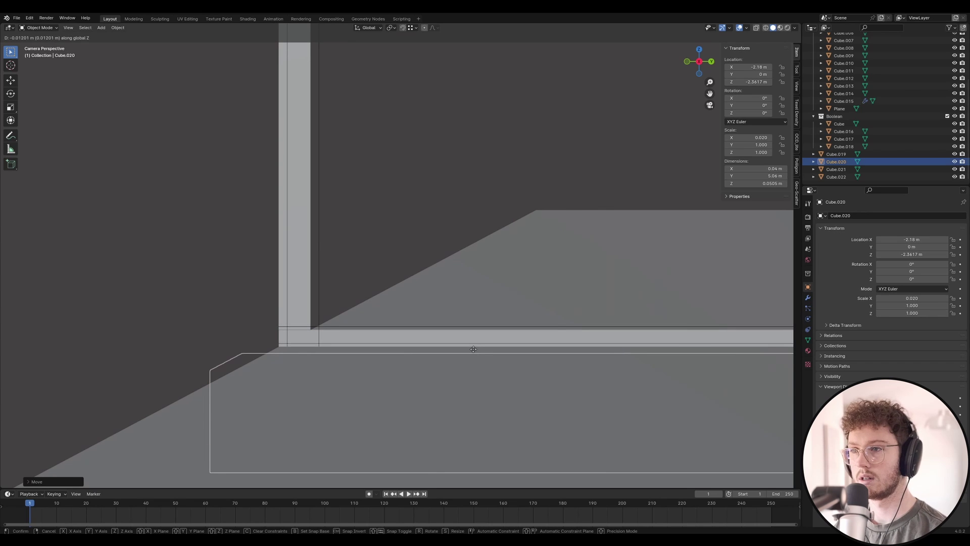
type("-(0")
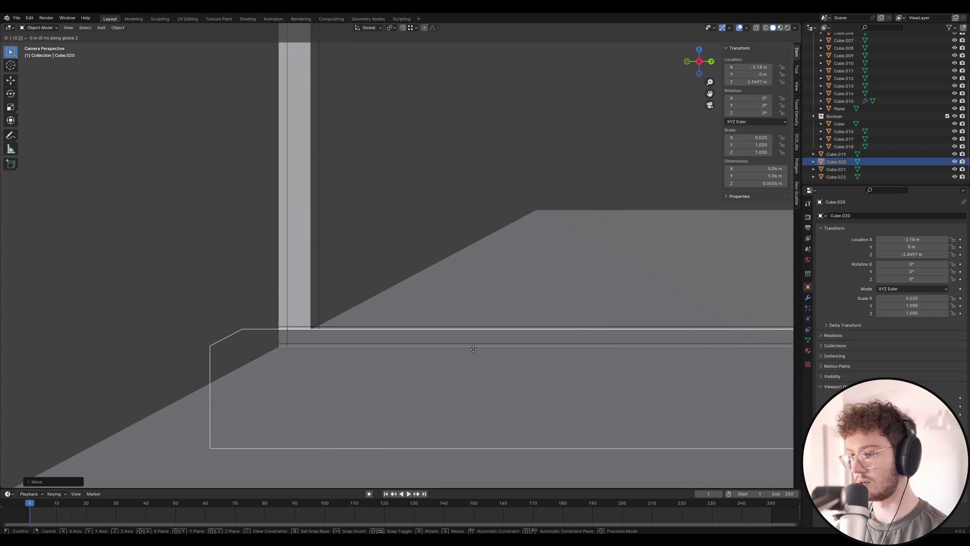
type(".03")
key("Return")
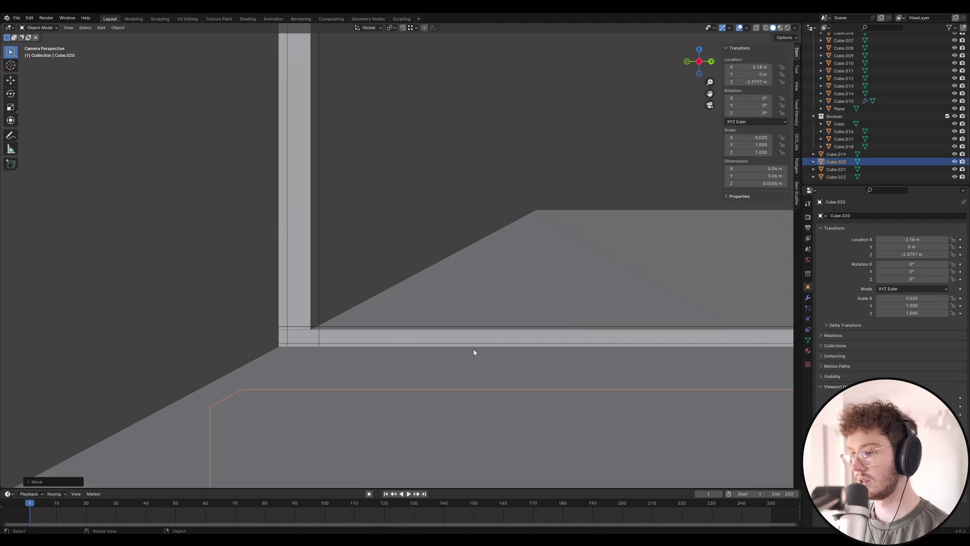
key("Home")
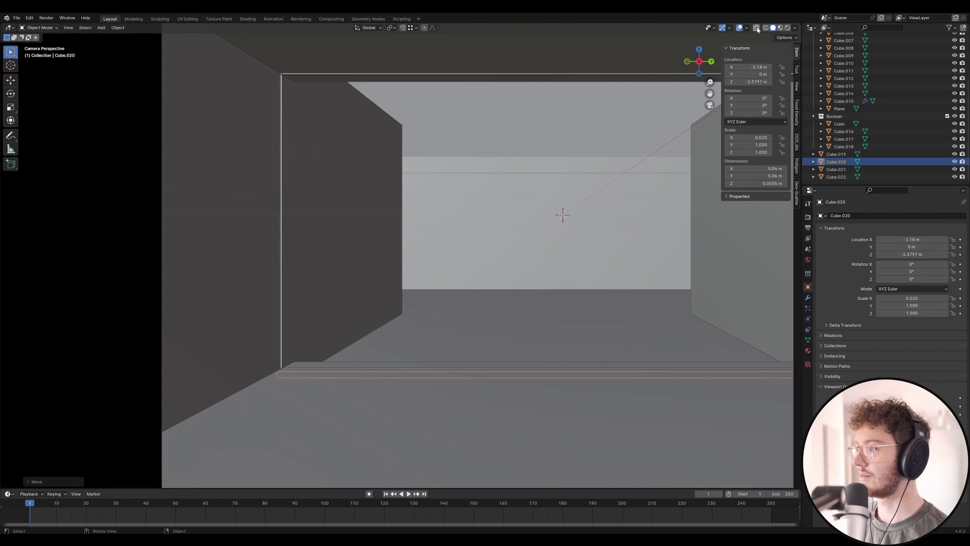
key("Home")
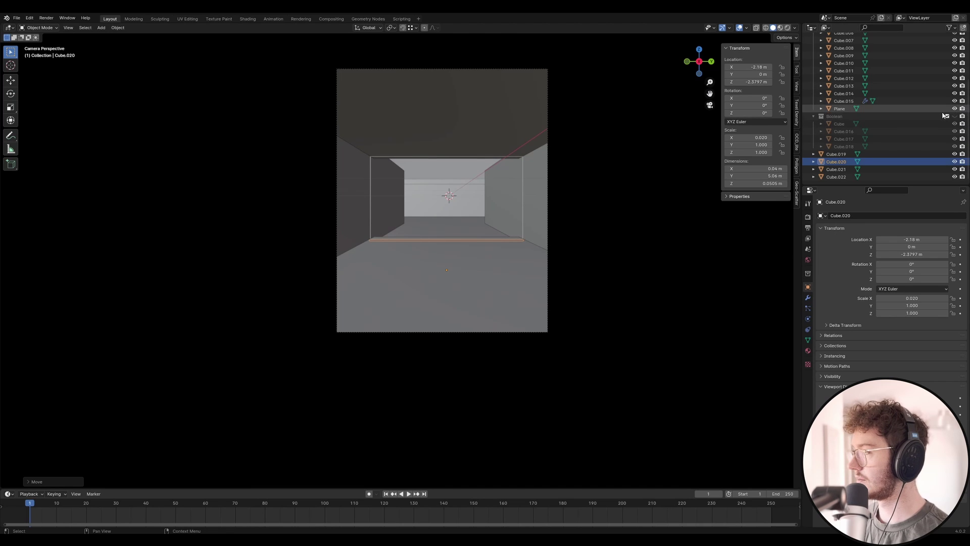
Hide the Boolean cutter collection and check the recessed strips around the corridor in the camera view.
left_click(948, 116)
scroll(449, 163, "up", 7)
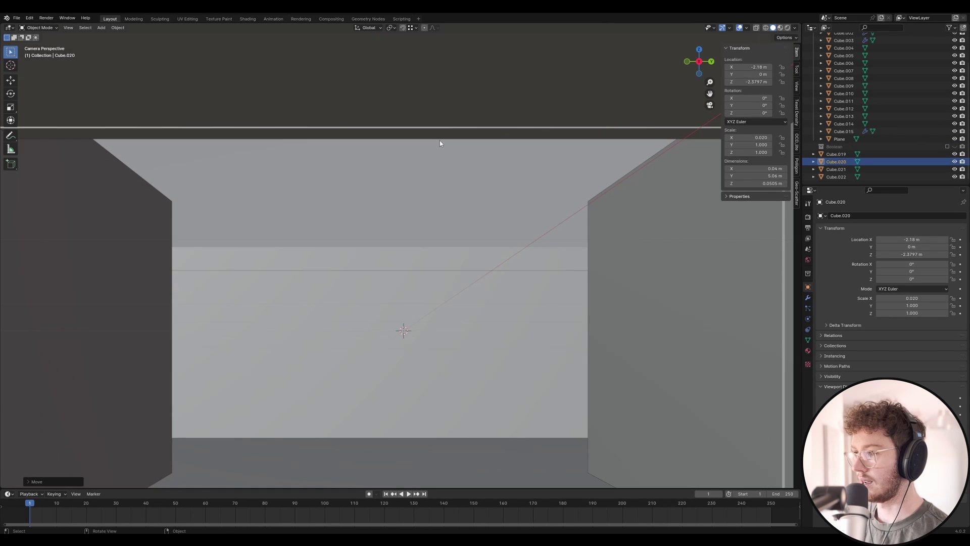
left_click(433, 151)
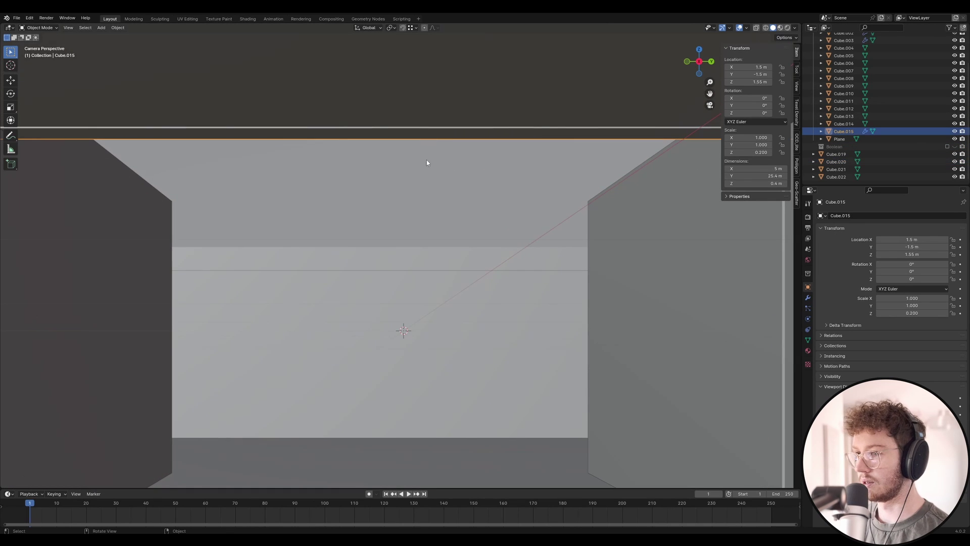
scroll(427, 160, "down", 8)
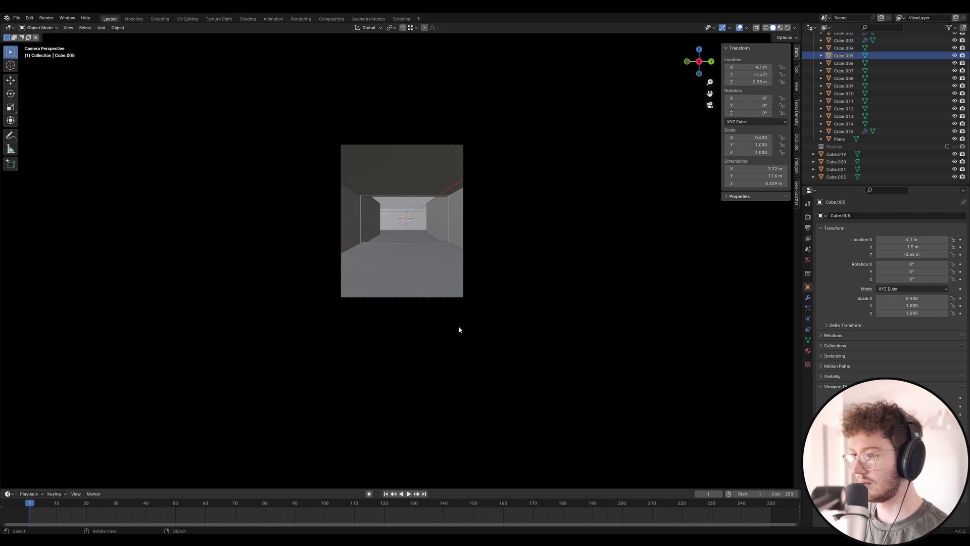
key("Home")
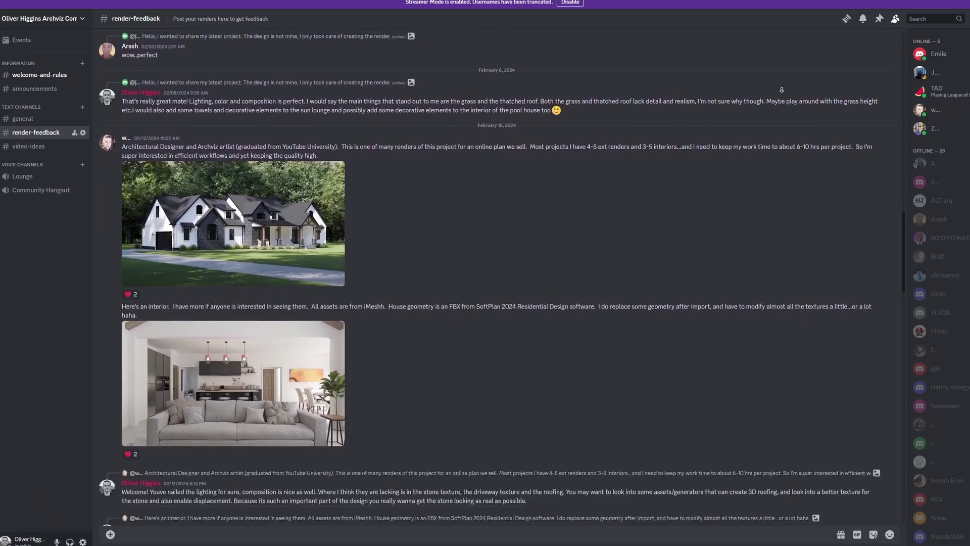
Switch to Discord and look through the shared renders and comments in the render-feedback channel.
scroll(781, 90, "down", 10)
scroll(781, 90, "down", 12)
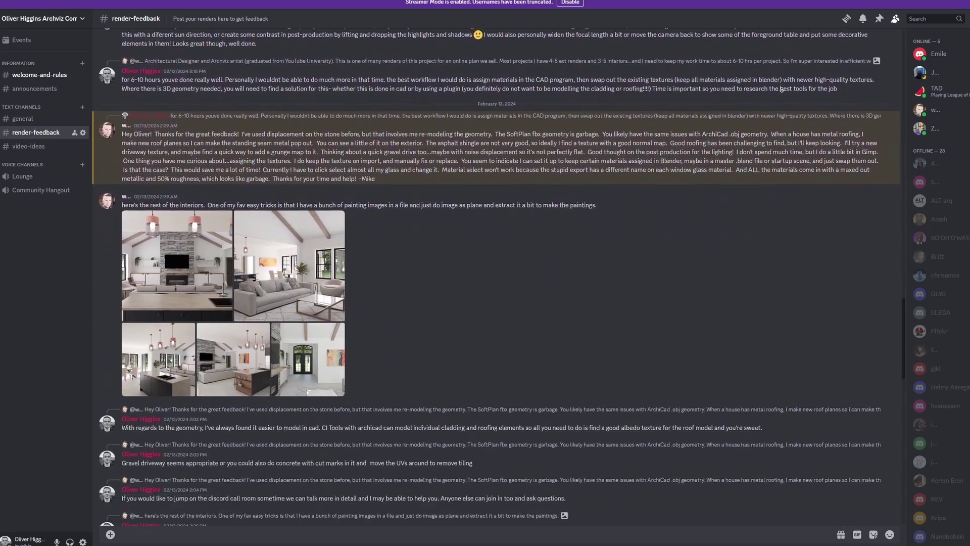
scroll(782, 90, "down", 9)
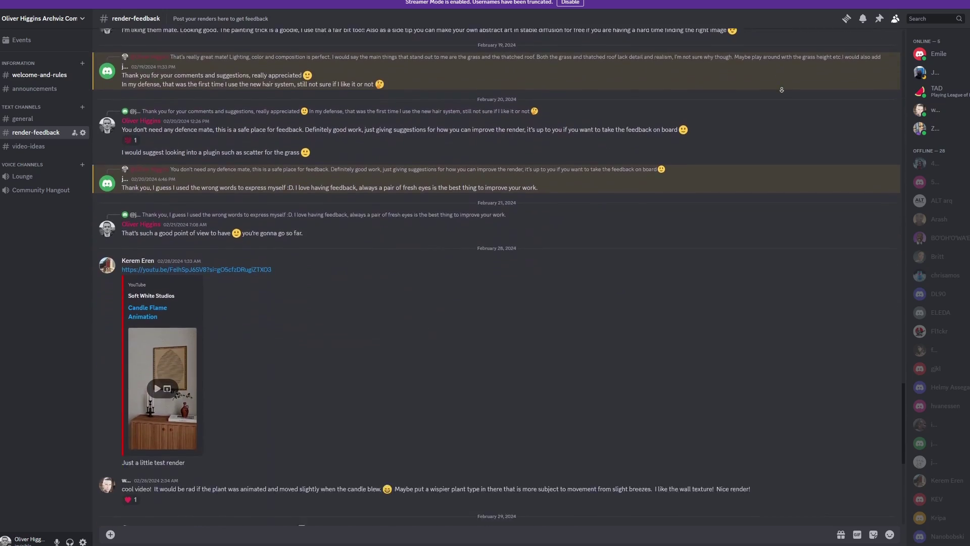